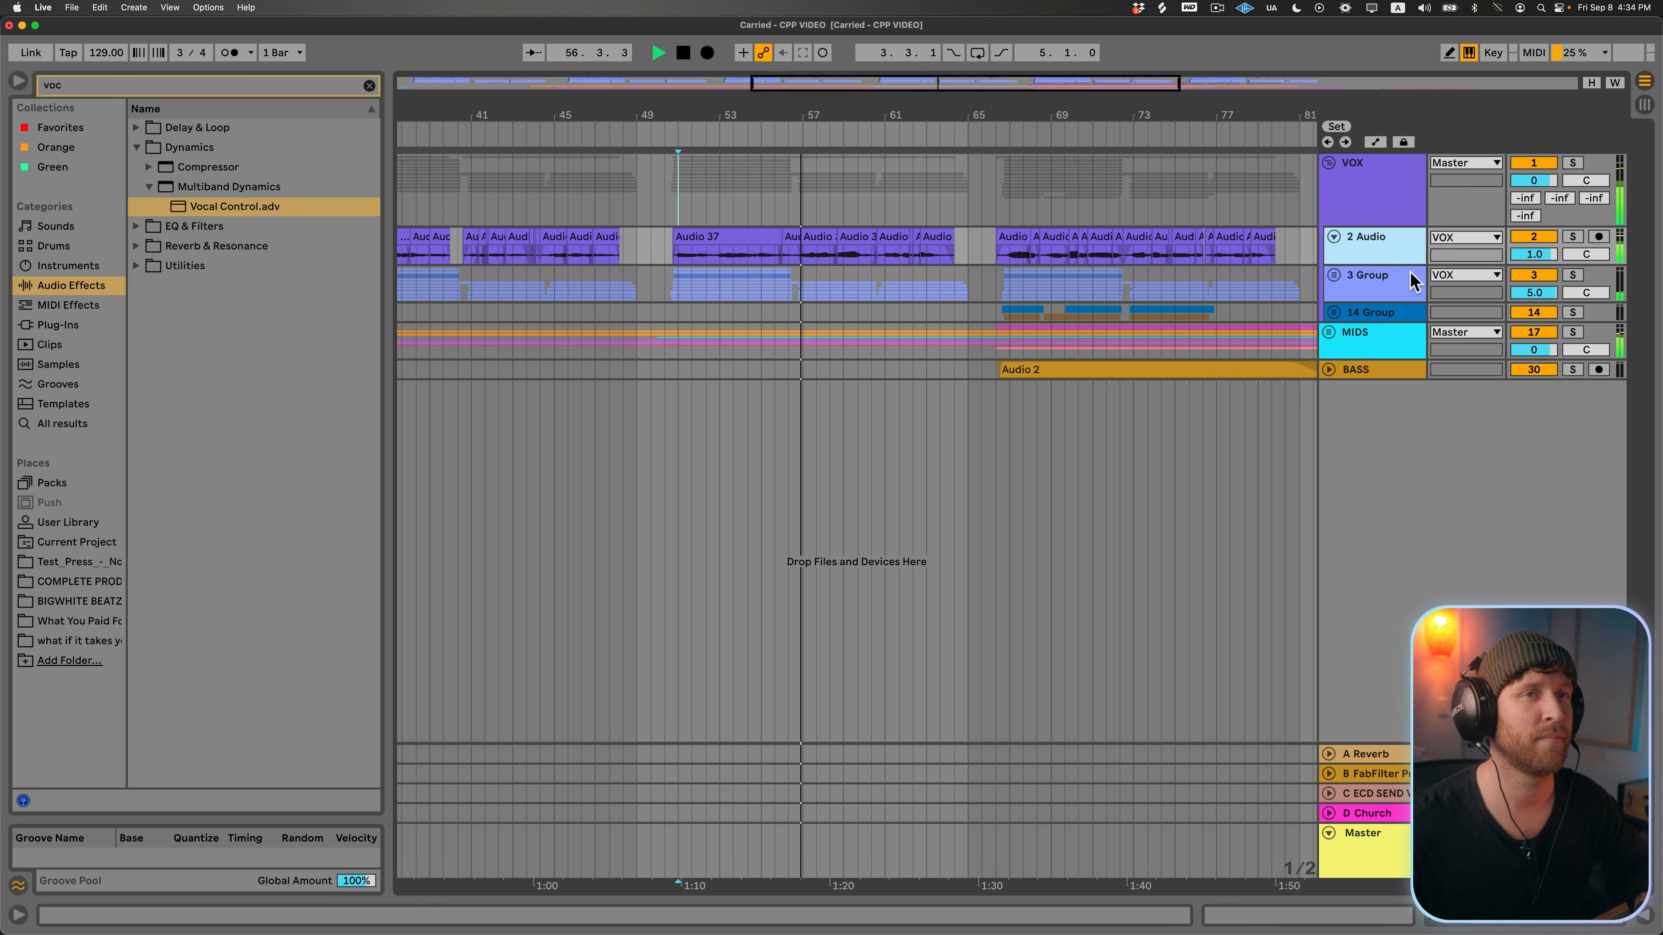
Step: Insert a new audio track below the 2 Audio track and copy all of 2 Audio's vocal clips onto it
{"action": "left_click_drag", "start_coordinate": [1404, 274], "coordinate": [1384, 351]}
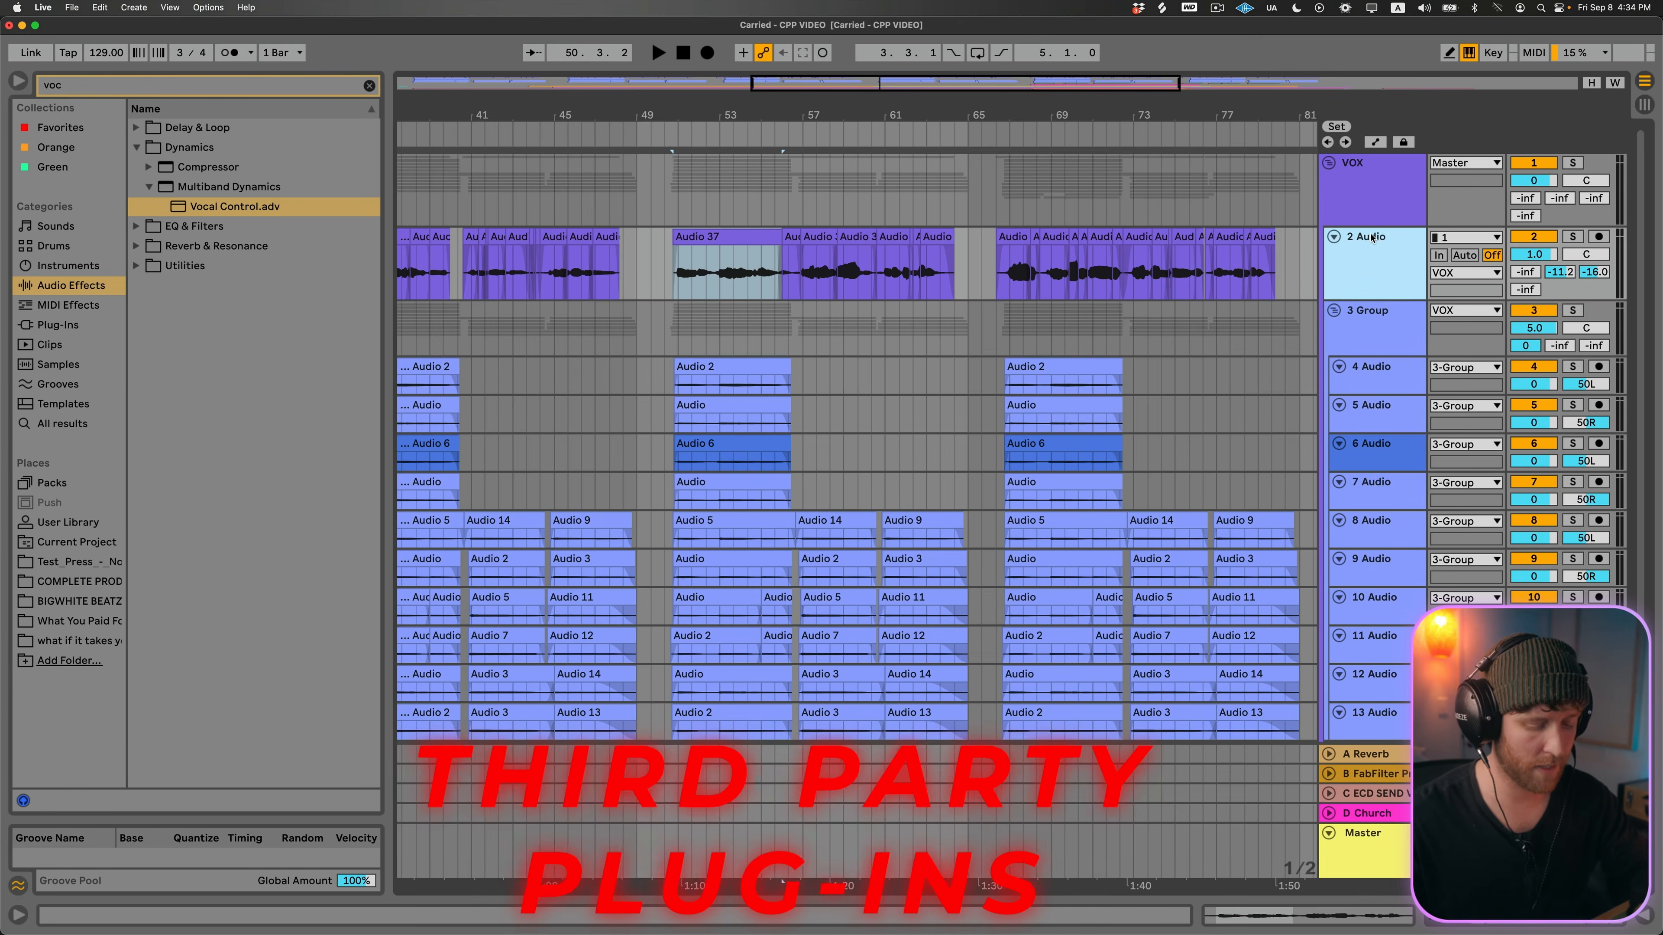
{"action": "key", "text": "super+t"}
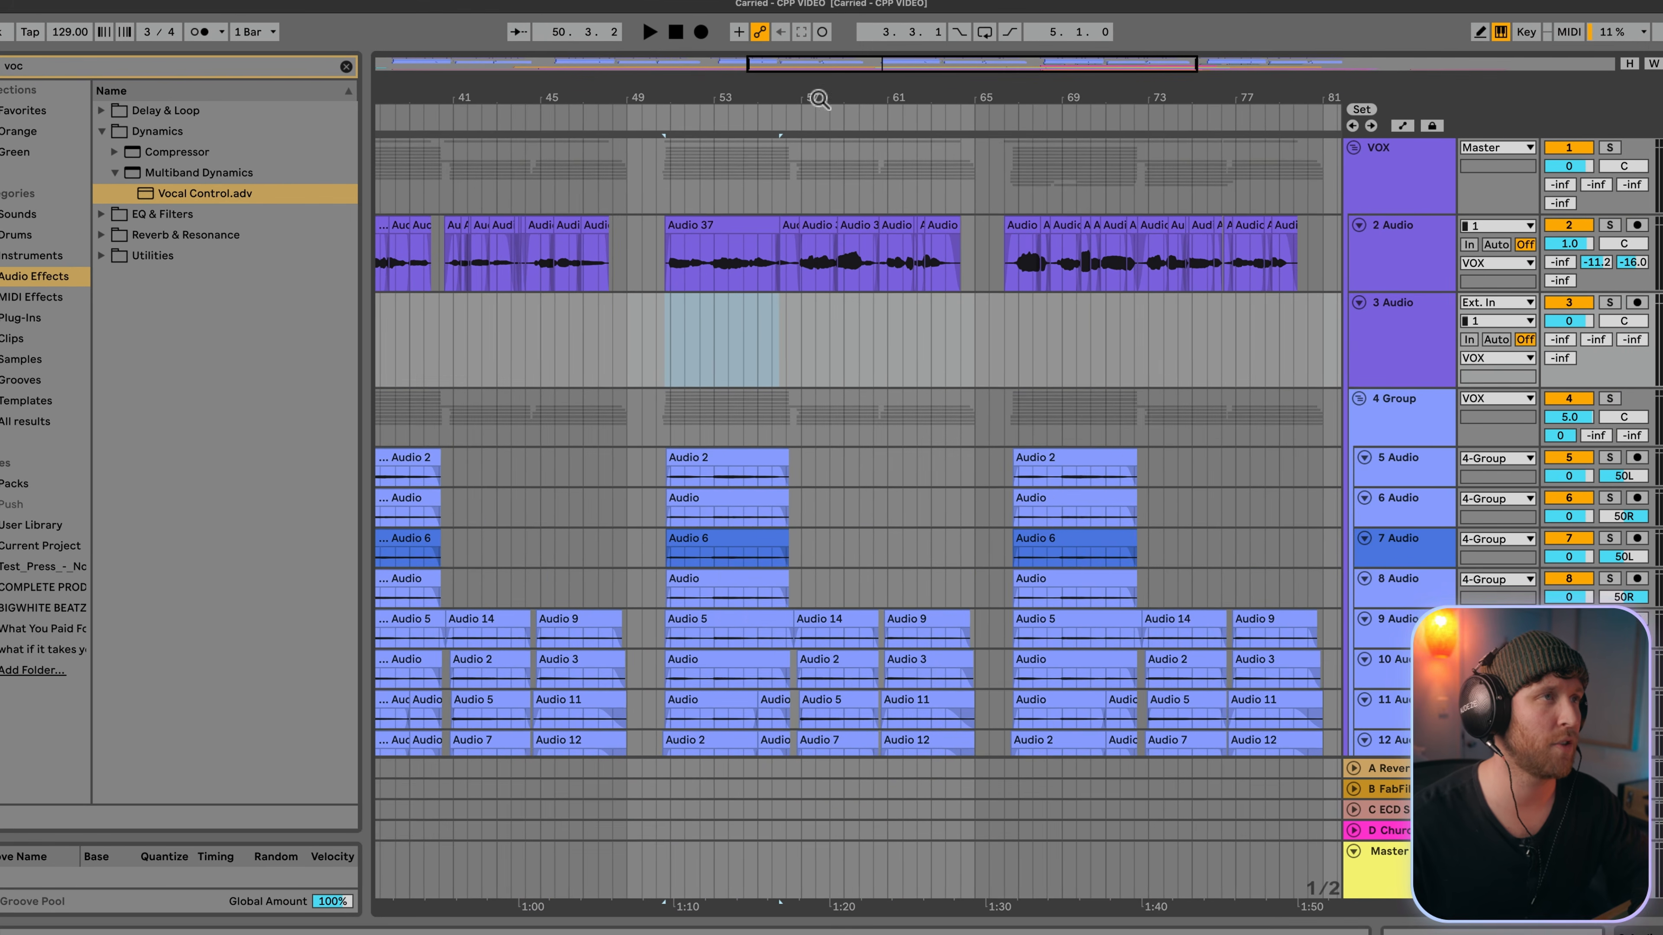
{"action": "key", "text": "minus"}
{"action": "key", "text": "minus"}
{"action": "left_click_drag", "start_coordinate": [1143, 261], "coordinate": [363, 263]}
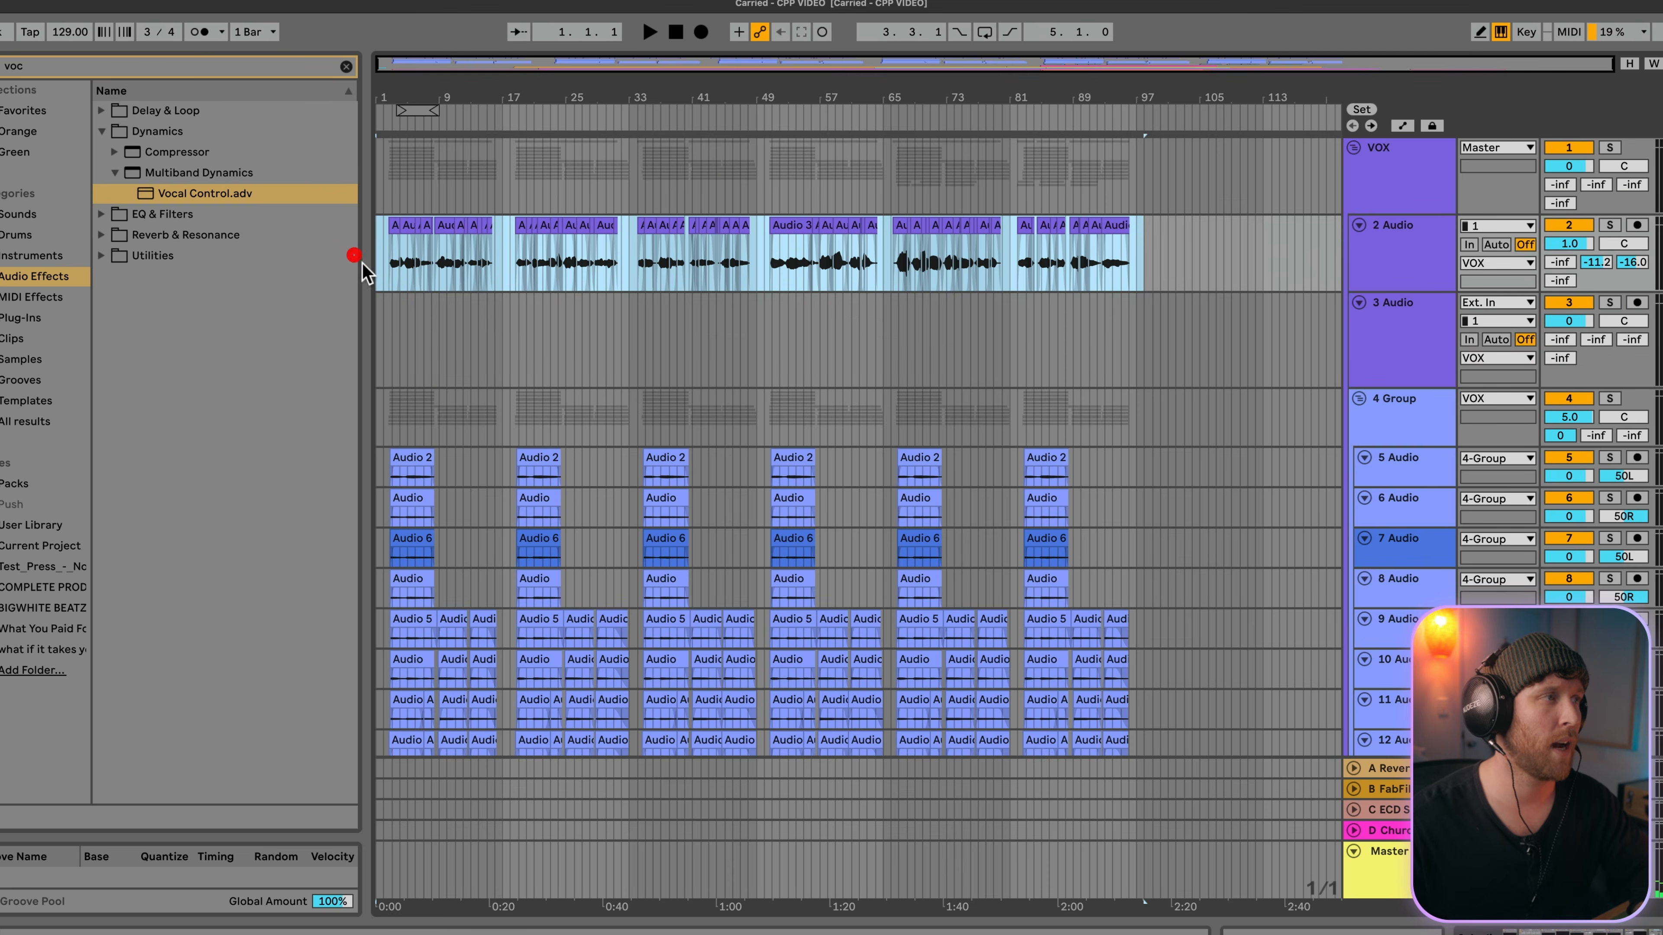
{"action": "key", "text": "super+c"}
{"action": "left_click", "coordinate": [378, 322]}
{"action": "key", "text": "super+v"}
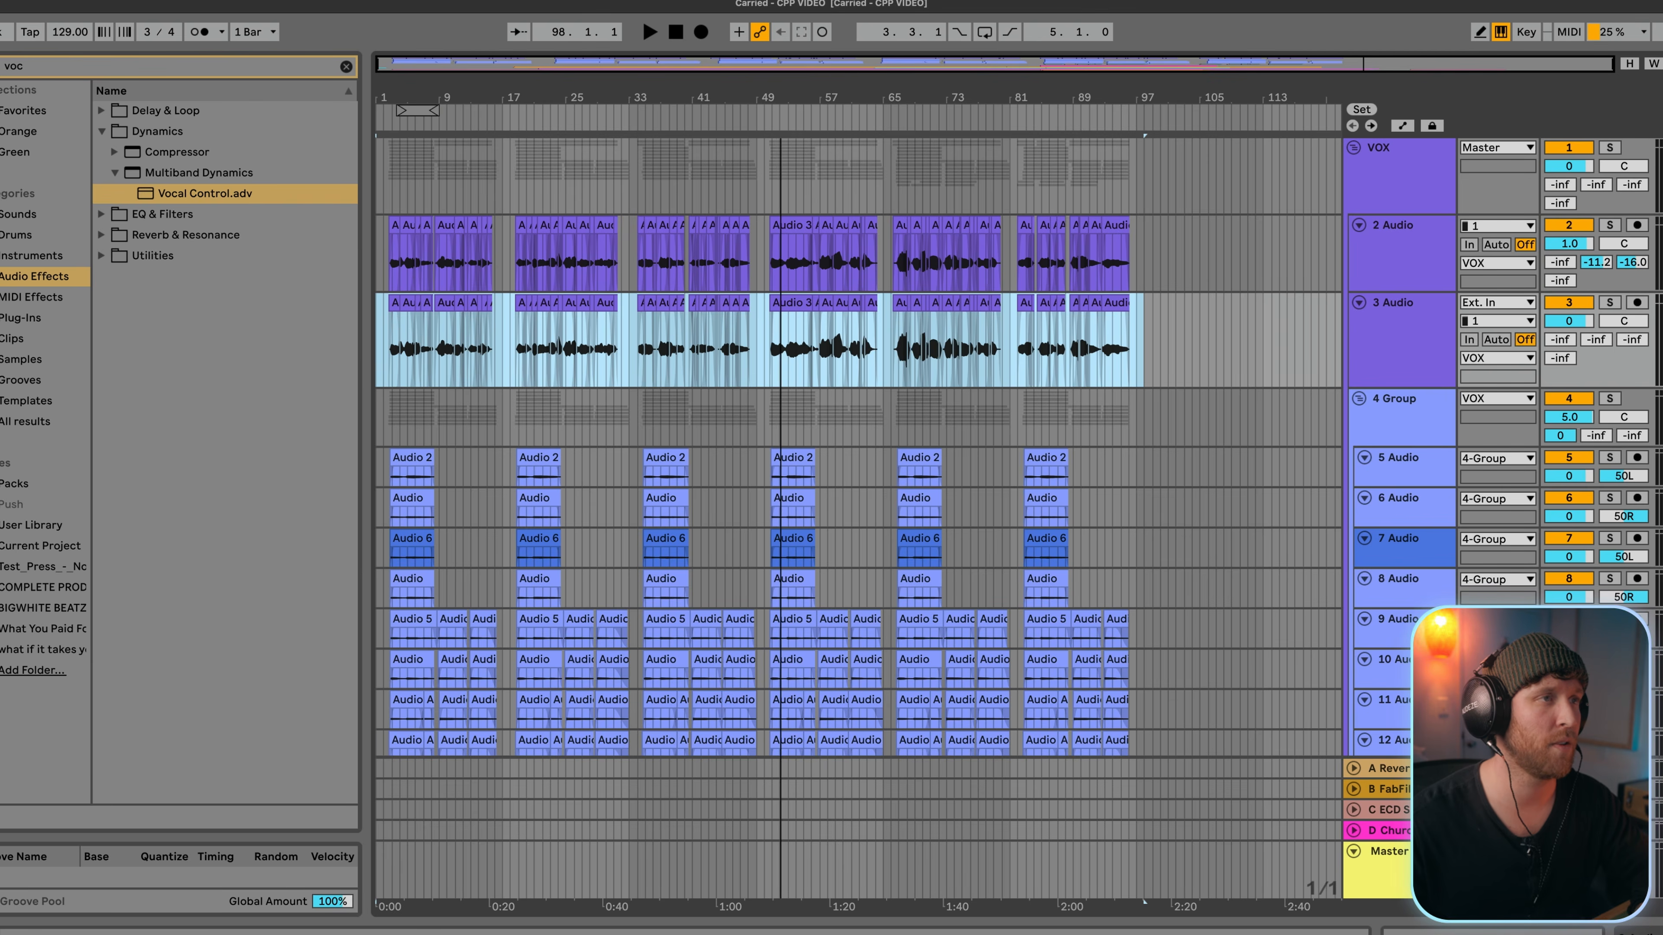
Step: Copy the Waves Tune Real-Time device from the 2 Audio track onto the 3 Audio track
{"action": "left_click_drag", "start_coordinate": [780, 97], "coordinate": [809, 249]}
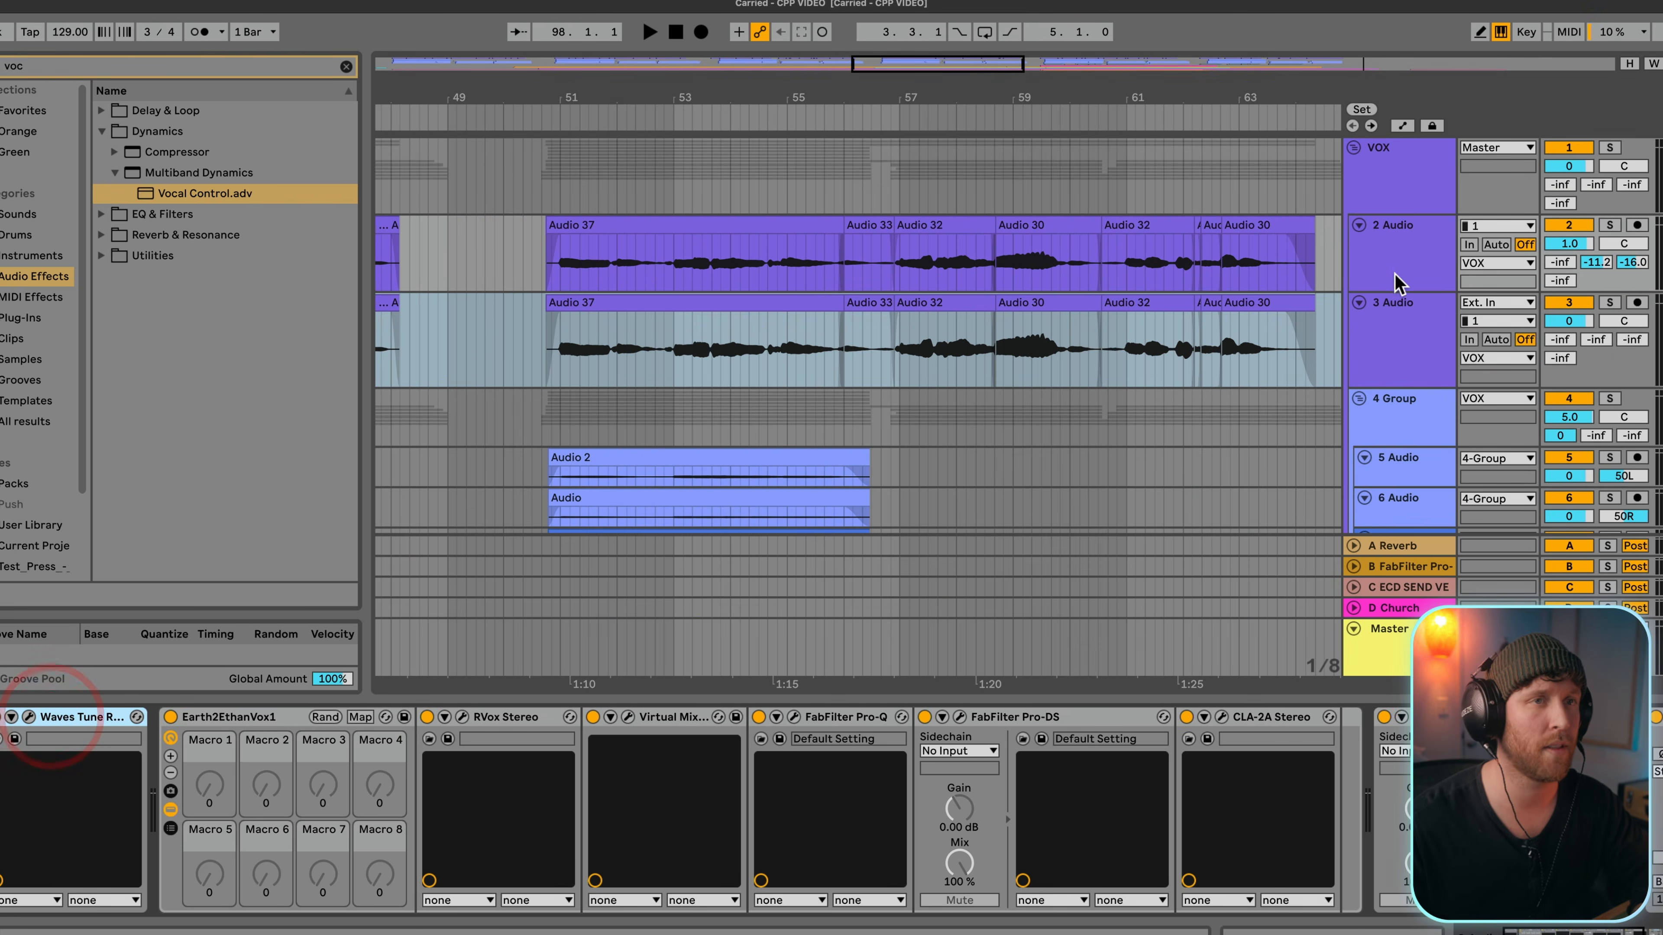
{"action": "left_click", "coordinate": [1406, 329]}
{"action": "left_click", "coordinate": [1014, 812]}
{"action": "key", "text": "super+v"}
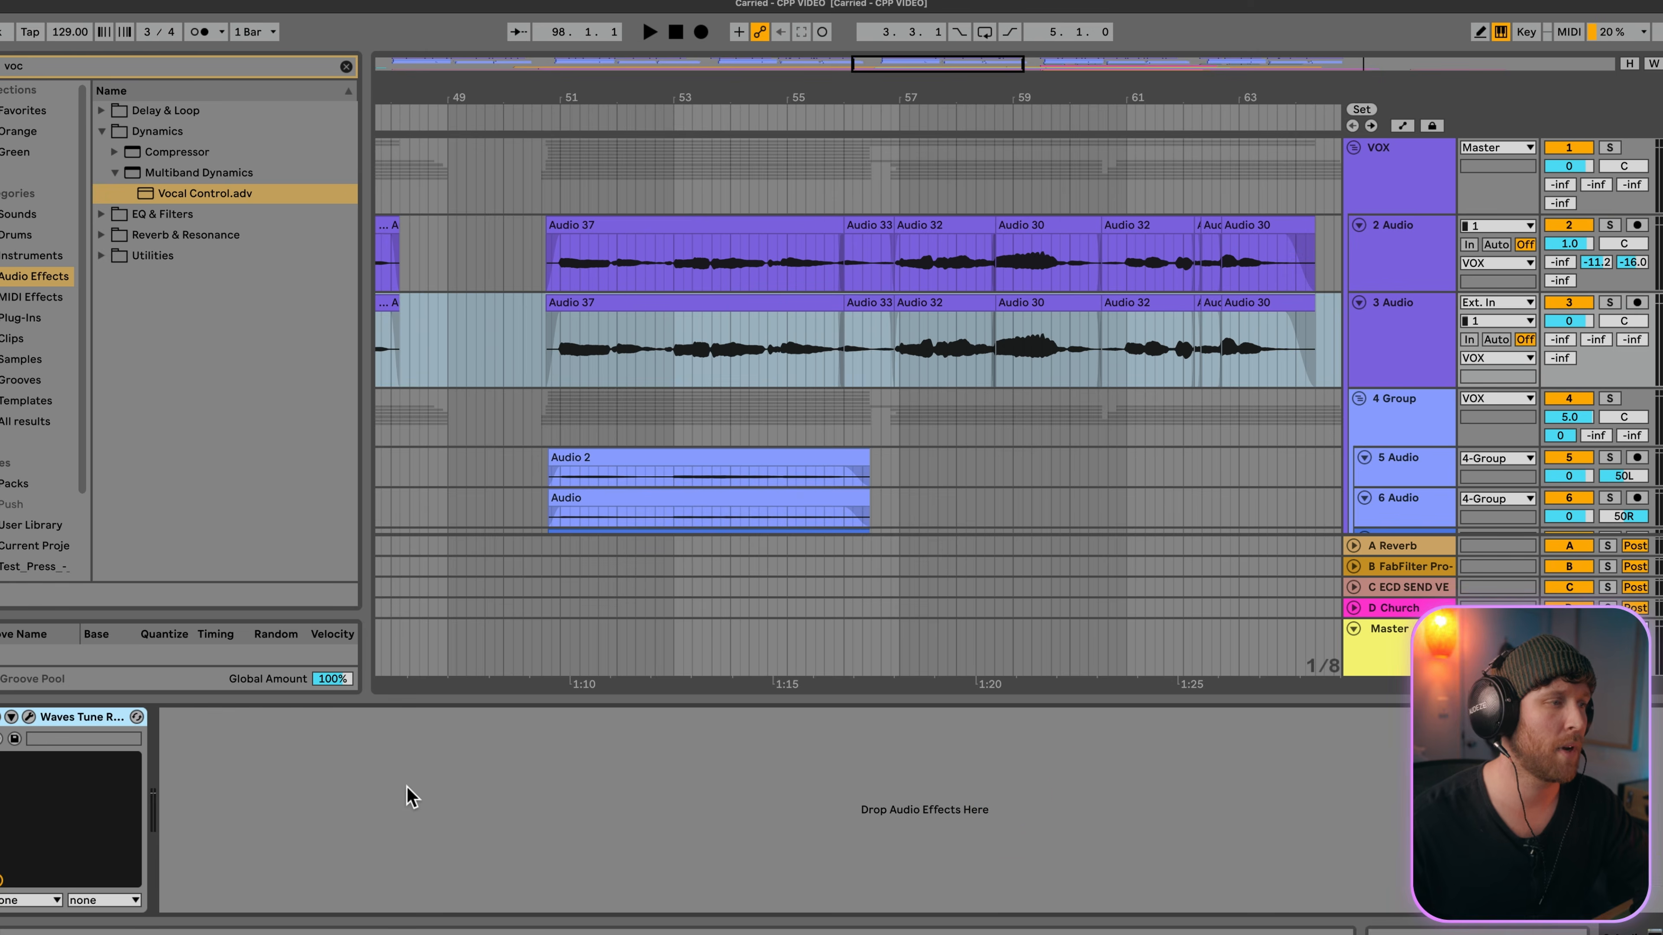
Step: Solo the 3 Audio track and play its Audio 37 clip, and solo the 2 Audio version for comparison
{"action": "left_click", "coordinate": [684, 299]}
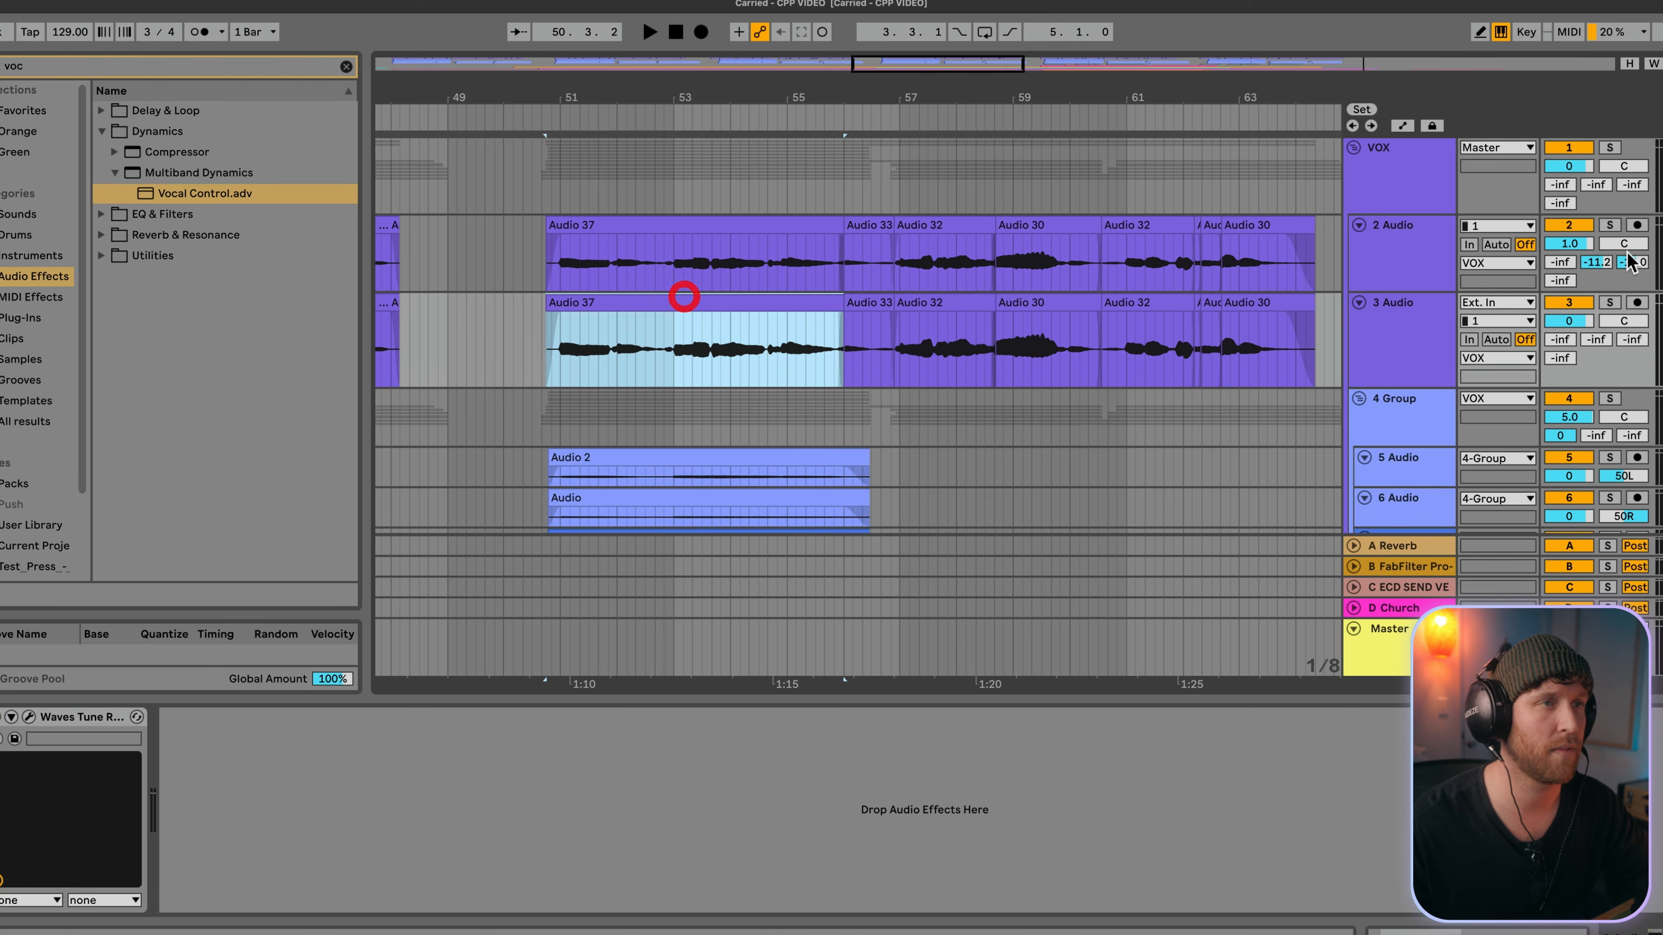
{"action": "left_click", "coordinate": [1612, 304]}
{"action": "key", "text": "space"}
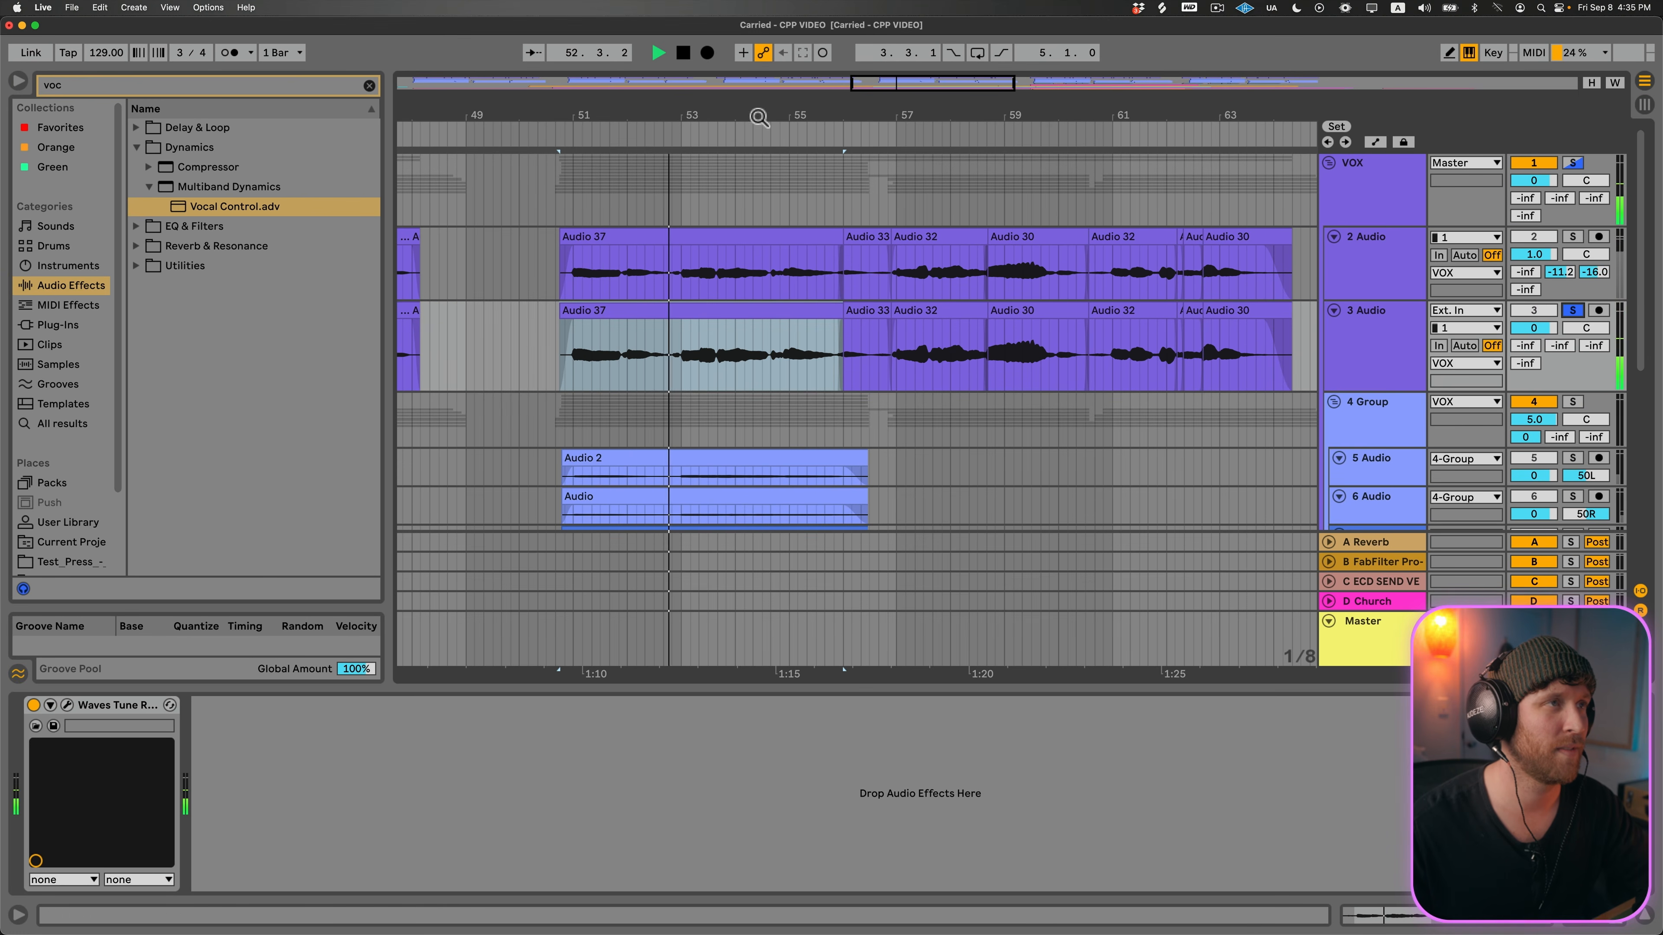
{"action": "left_click_drag", "start_coordinate": [759, 117], "coordinate": [685, 97]}
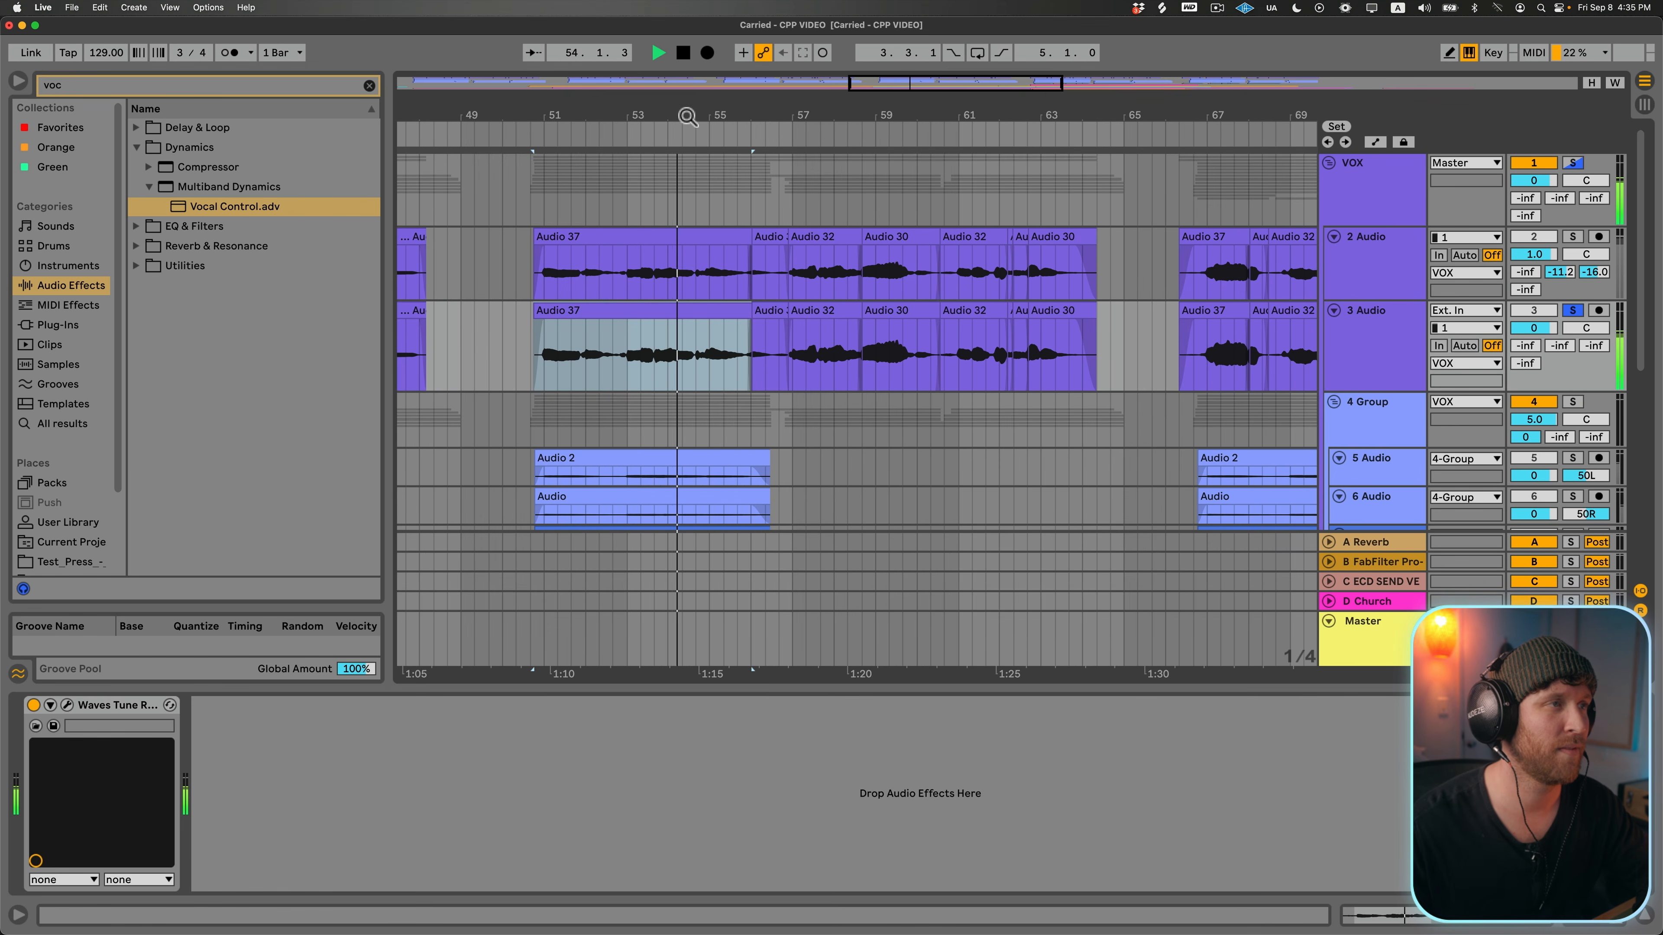
{"action": "left_click", "coordinate": [582, 235]}
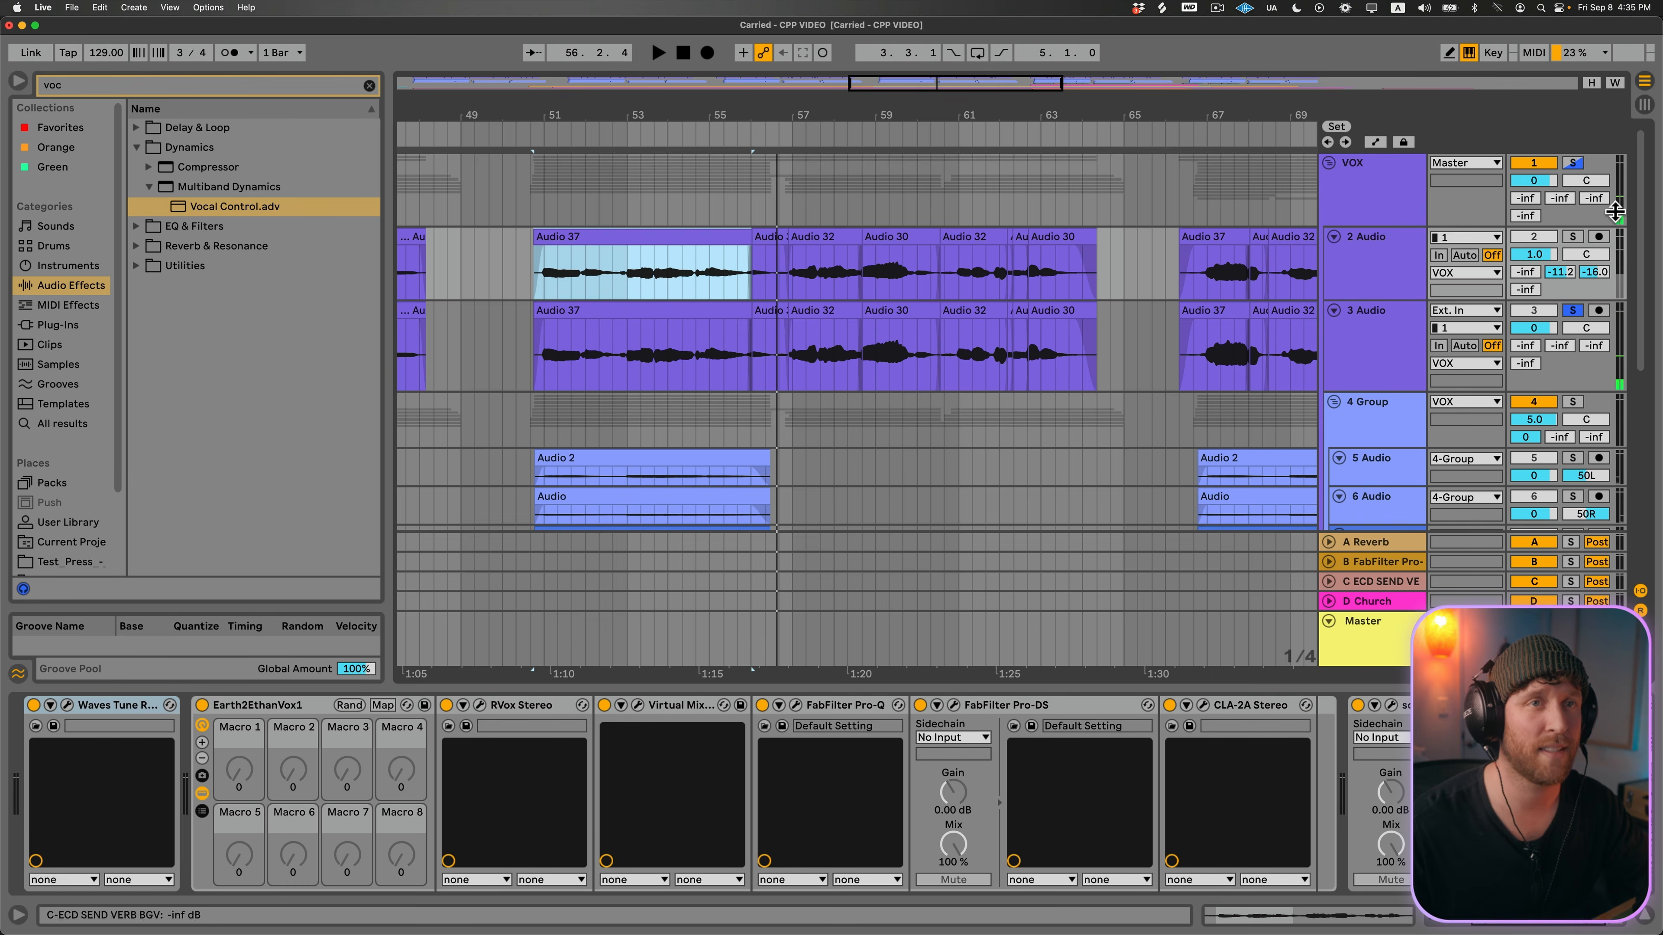
{"action": "left_click", "coordinate": [1571, 238]}
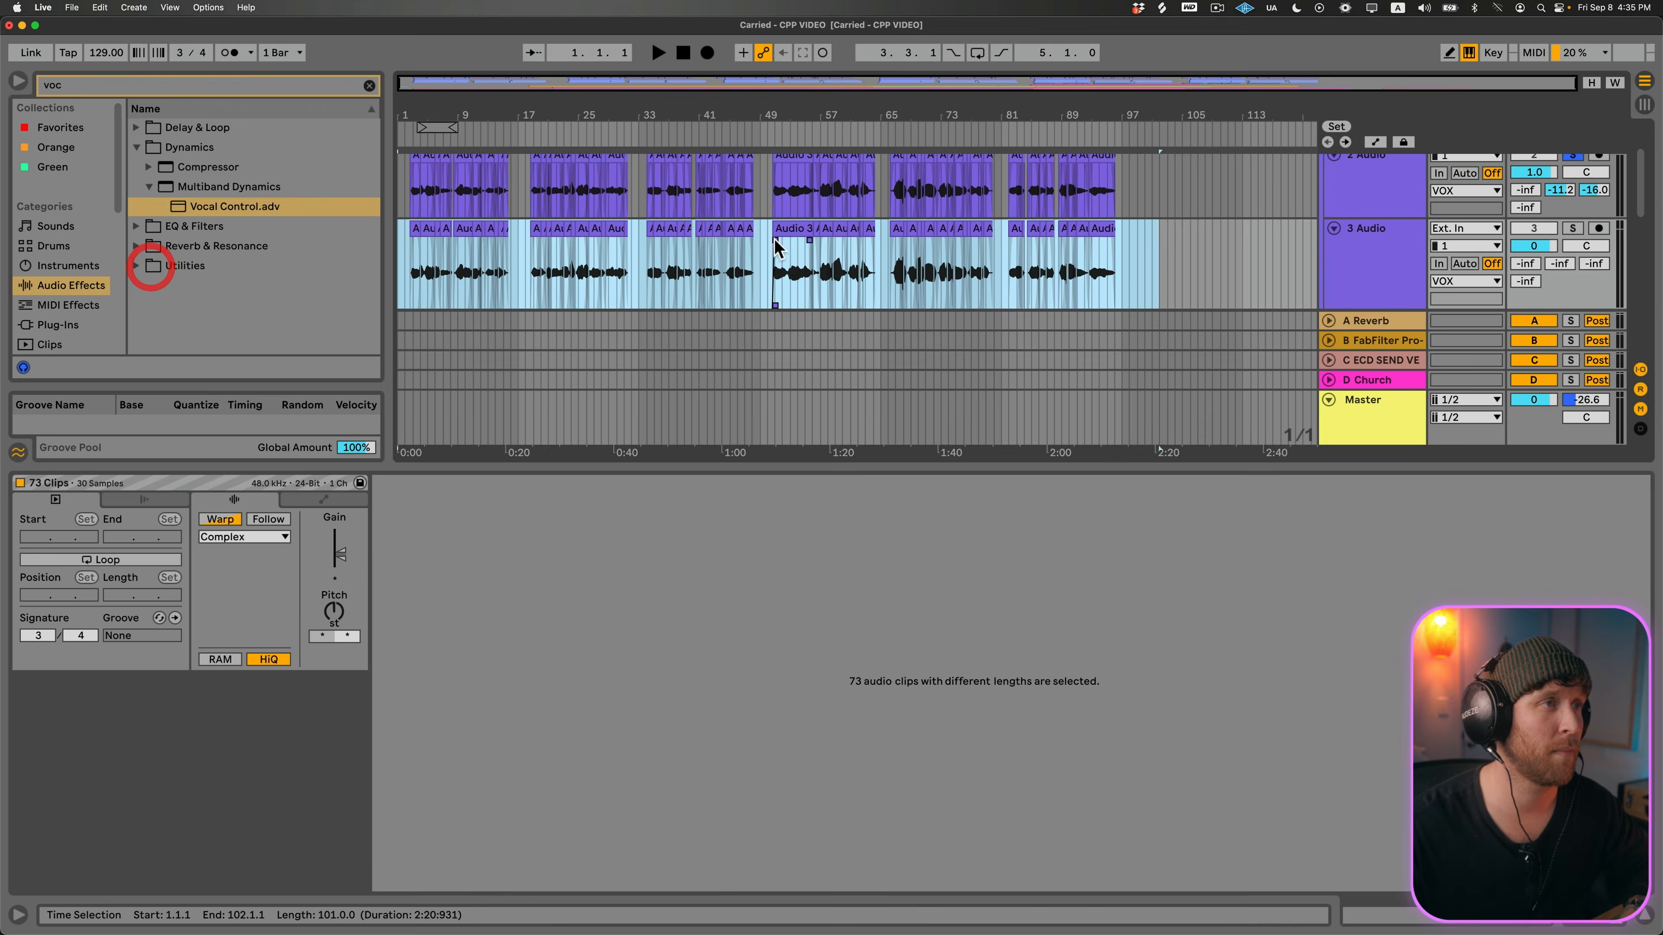
Step: Recolour all clips on the 3 Audio track green and solo that track
{"action": "right_click", "coordinate": [784, 234]}
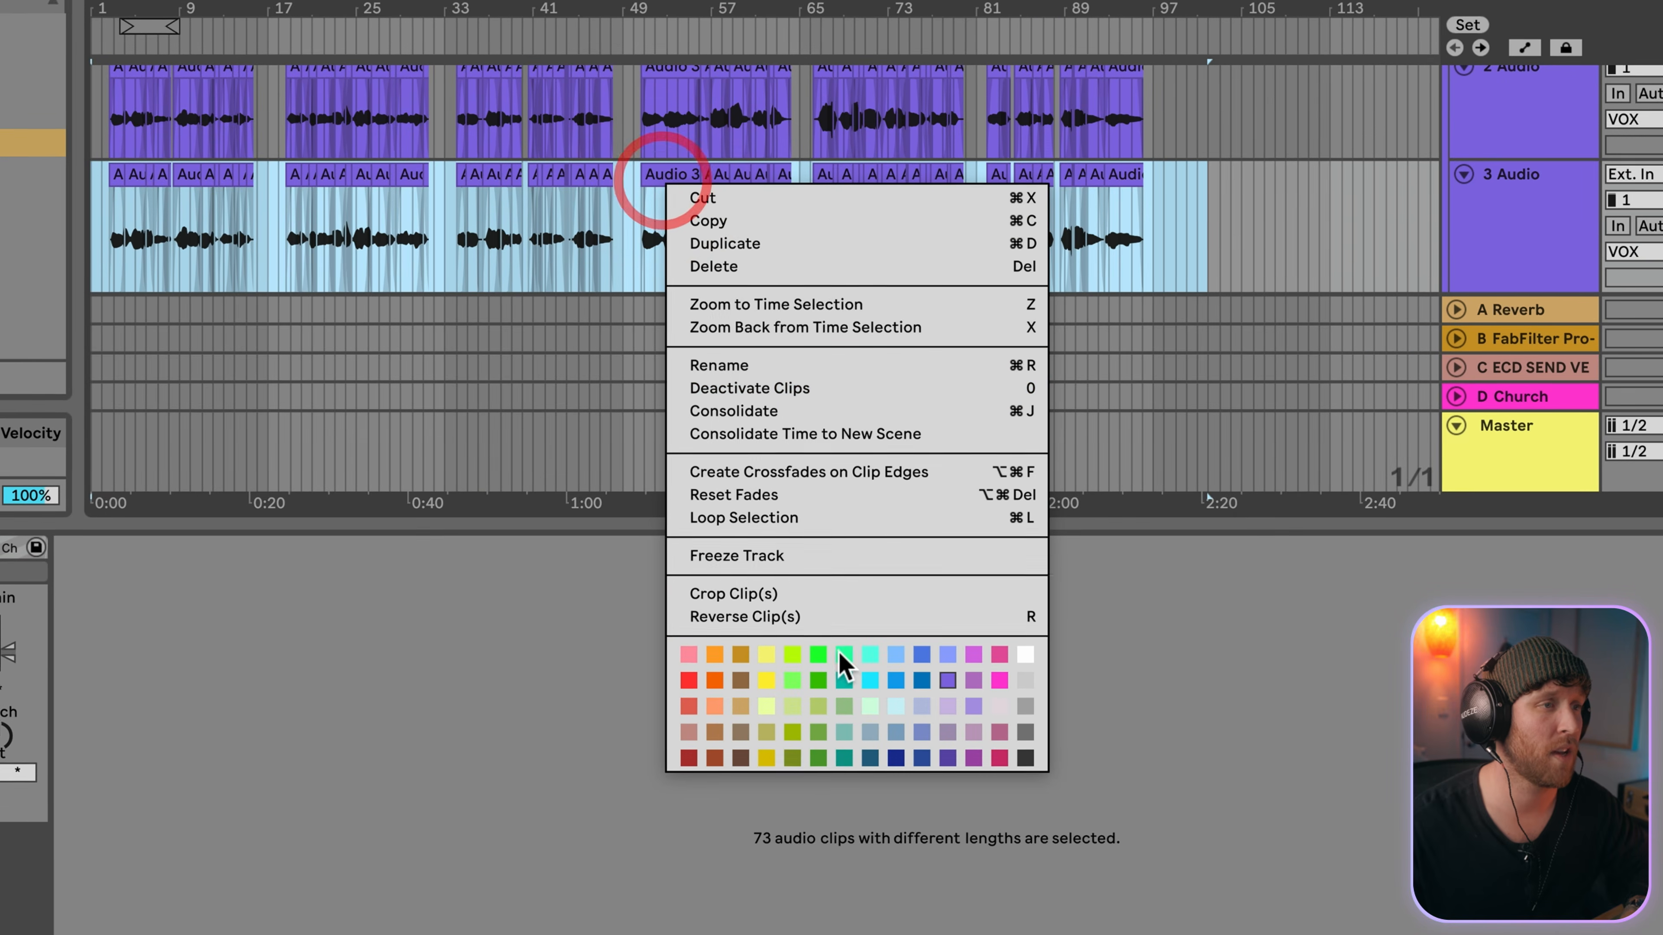
{"action": "left_click", "coordinate": [817, 679]}
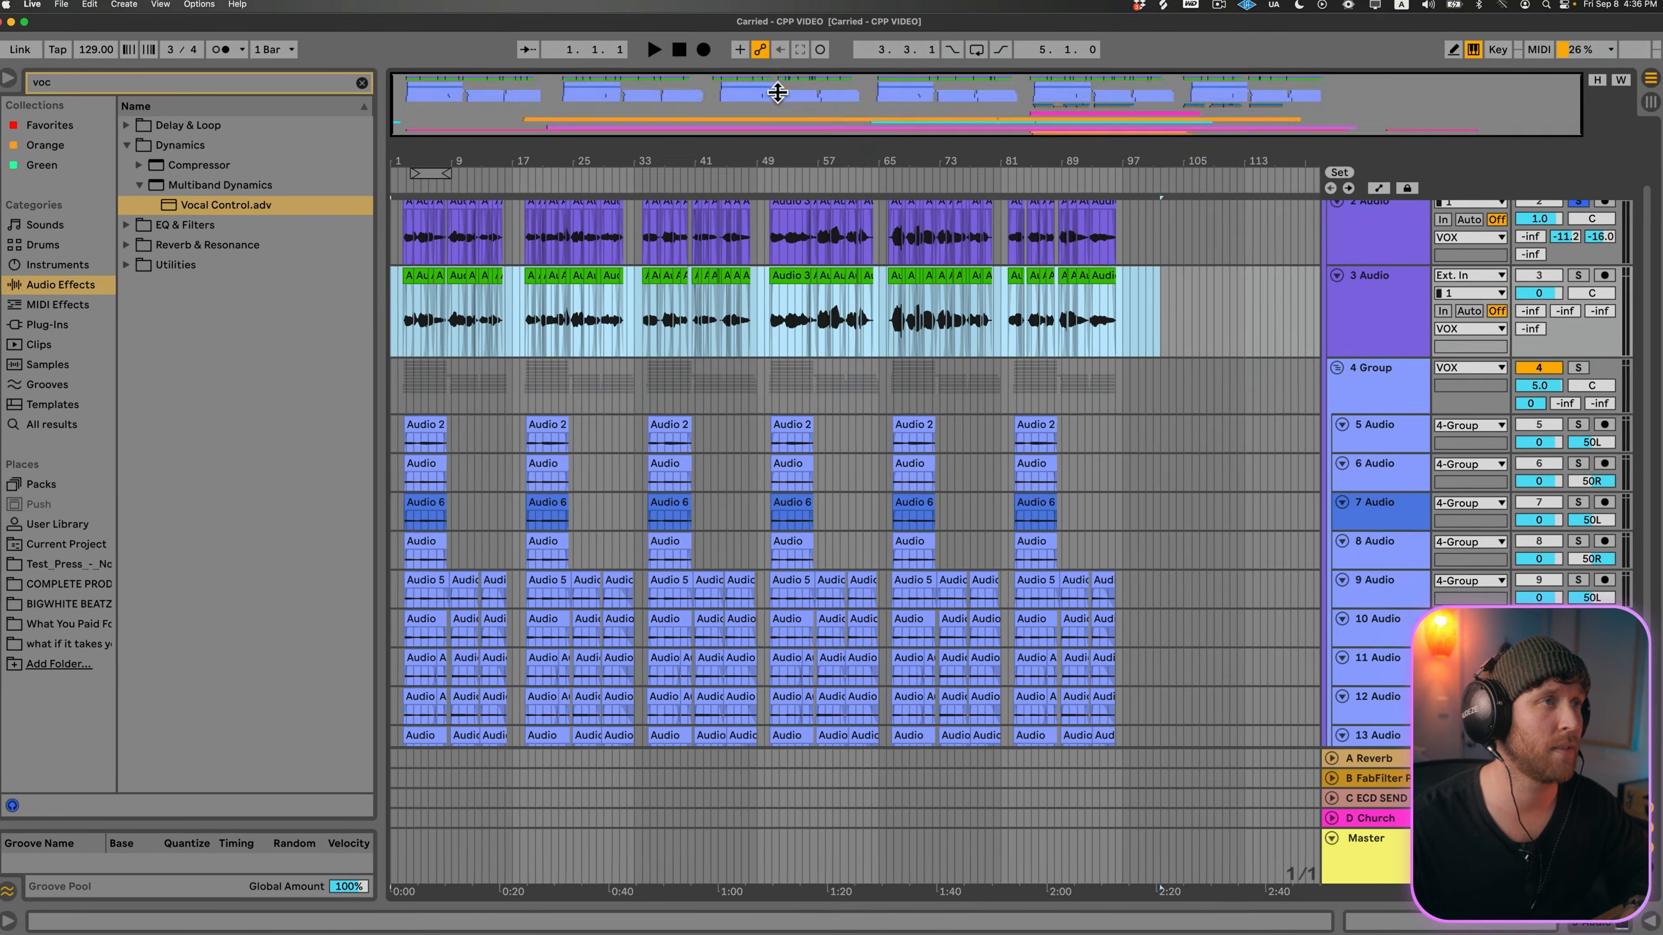
{"action": "left_click", "coordinate": [766, 318]}
{"action": "left_click", "coordinate": [1571, 312]}
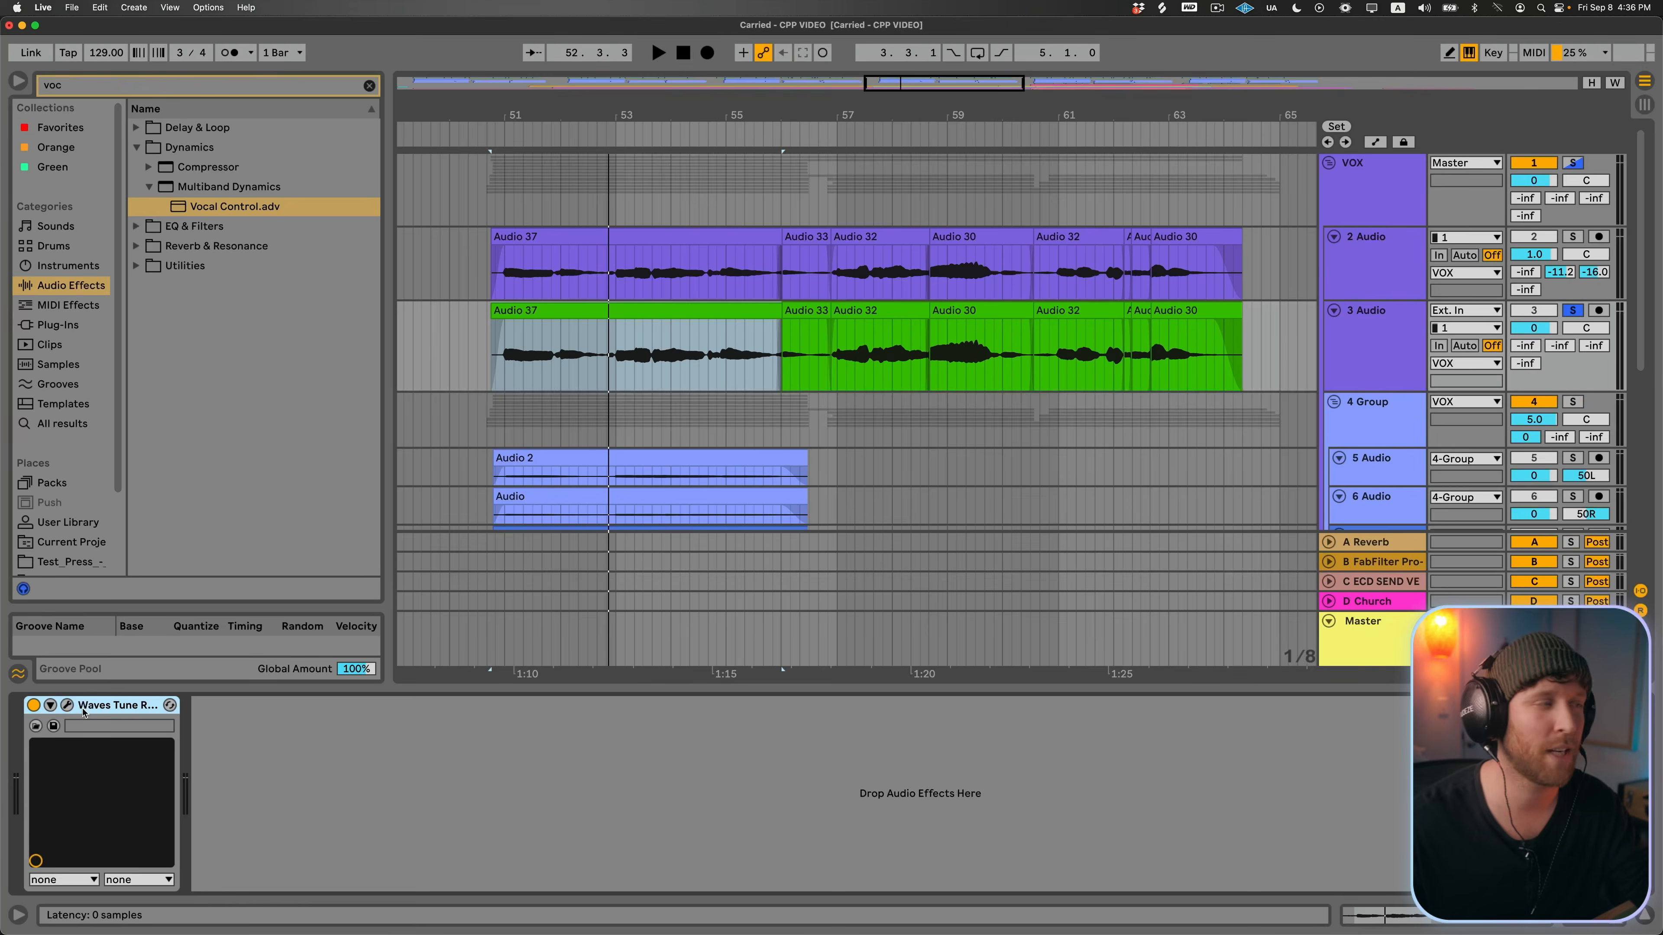
Step: Review the Waves Tune Real-Time settings on the 3 Audio track and close the plug-in window
{"action": "left_click", "coordinate": [67, 705]}
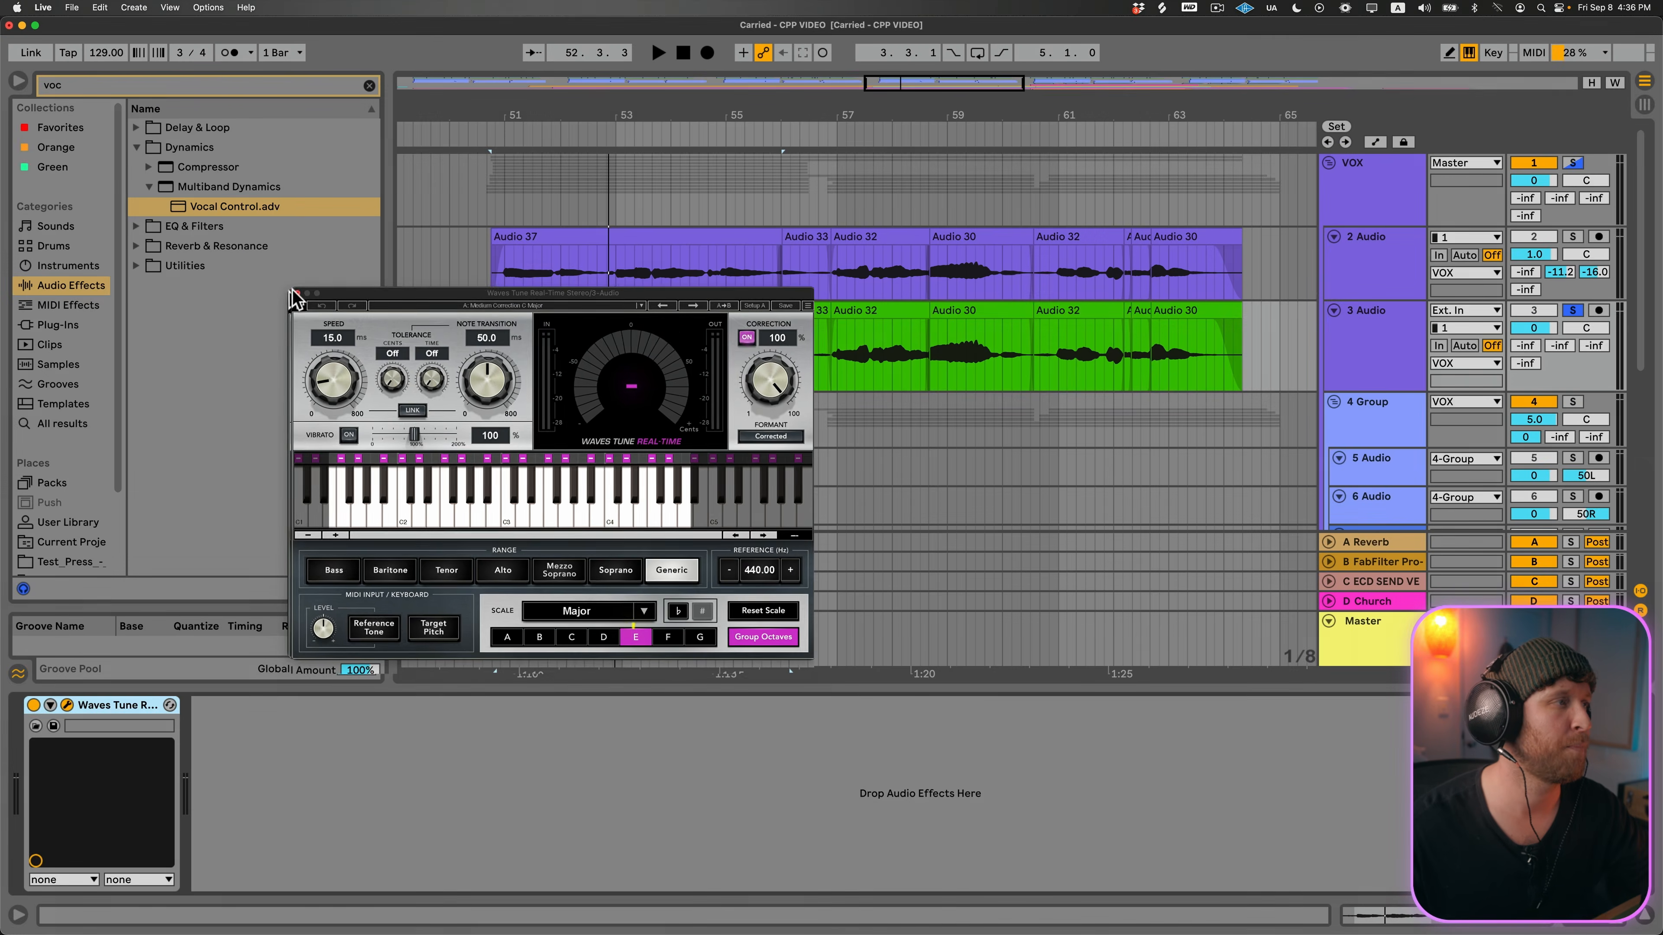
{"action": "left_click", "coordinate": [294, 298]}
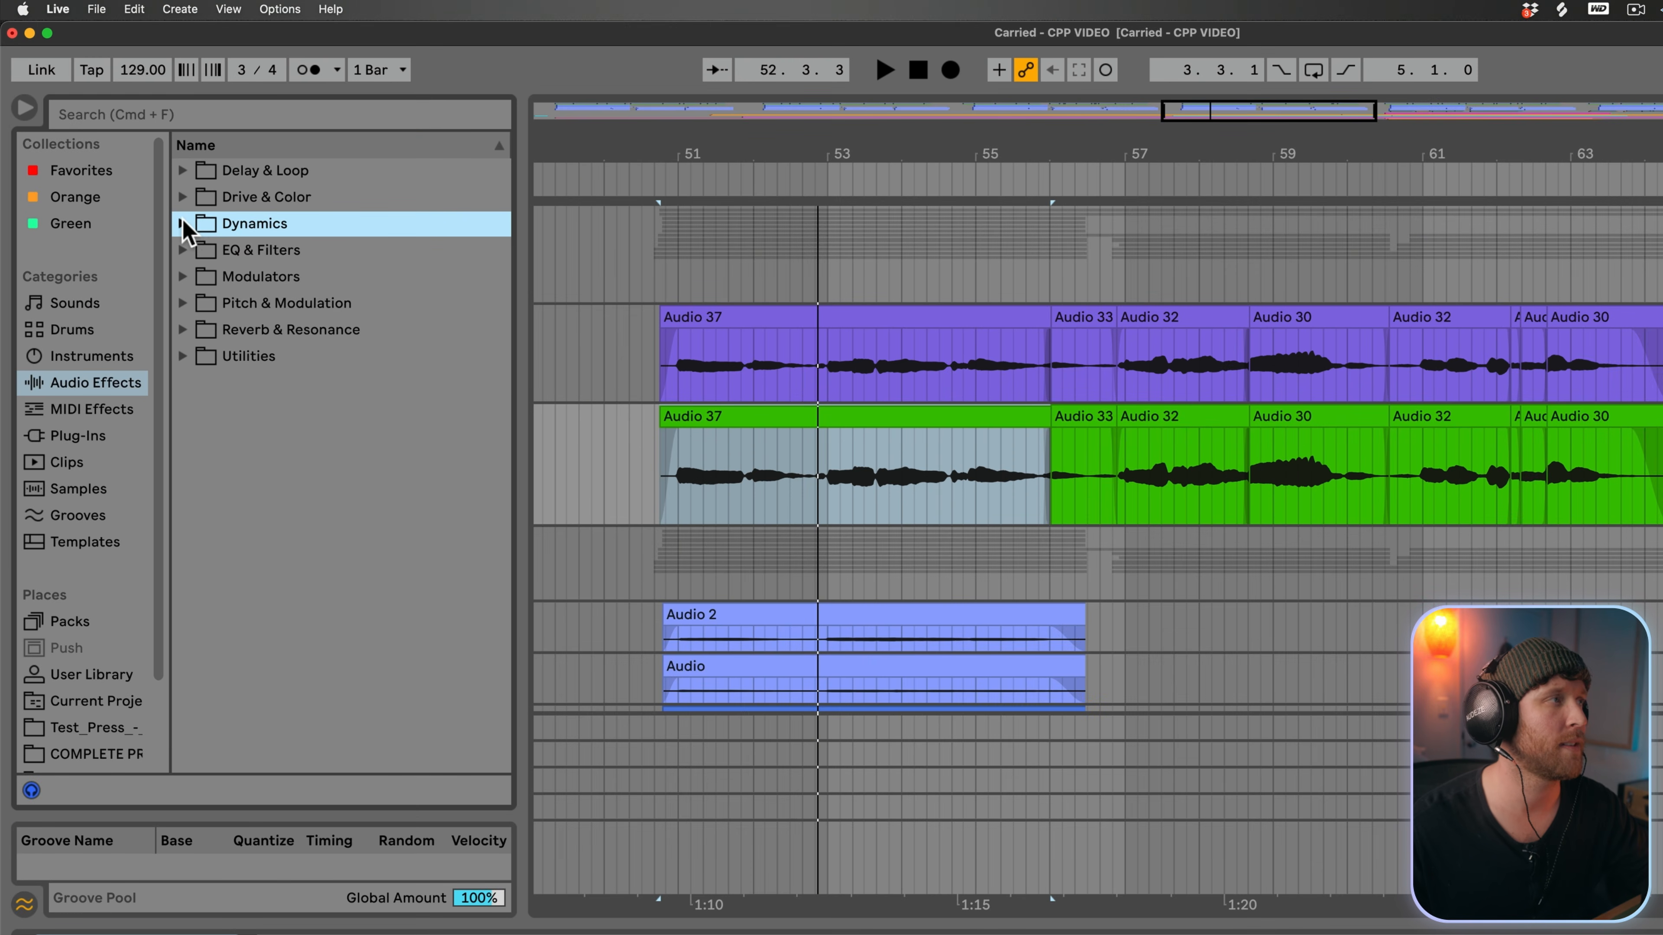
Step: Add the Sustained Lead Vocal Compressor preset after Waves Tune Real-Time on the 3 Audio track
{"action": "left_click", "coordinate": [183, 224]}
{"action": "left_click", "coordinate": [201, 251]}
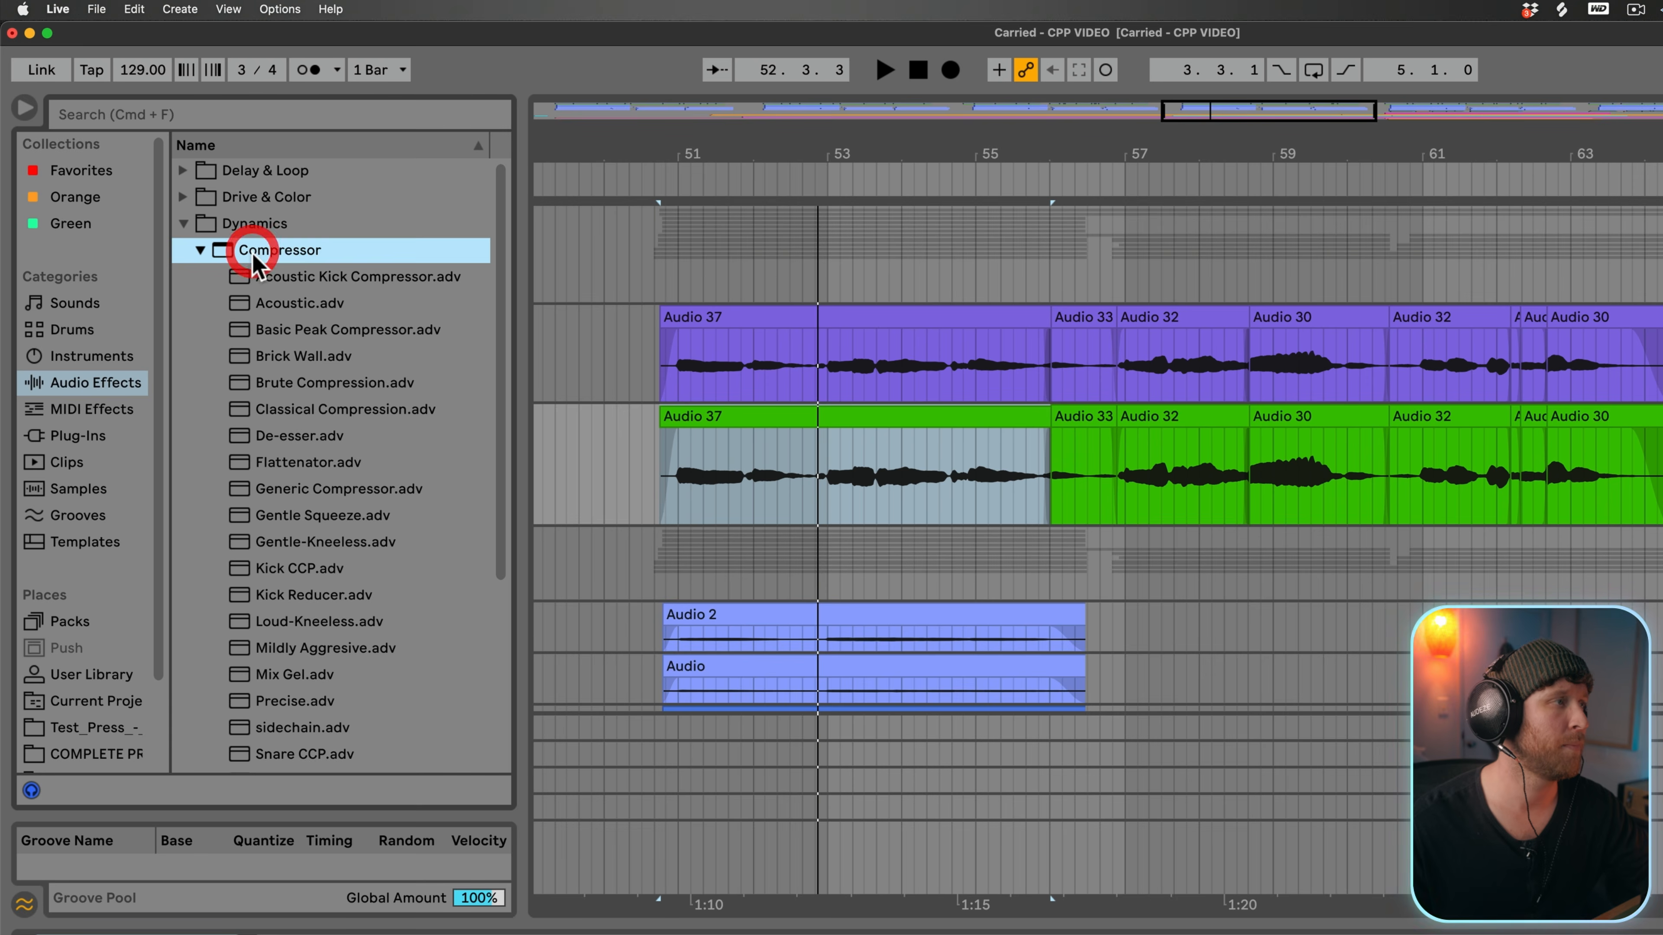
{"action": "scroll", "coordinate": [327, 675], "scroll_direction": "down", "scroll_amount": 5}
{"action": "left_click", "coordinate": [321, 682]}
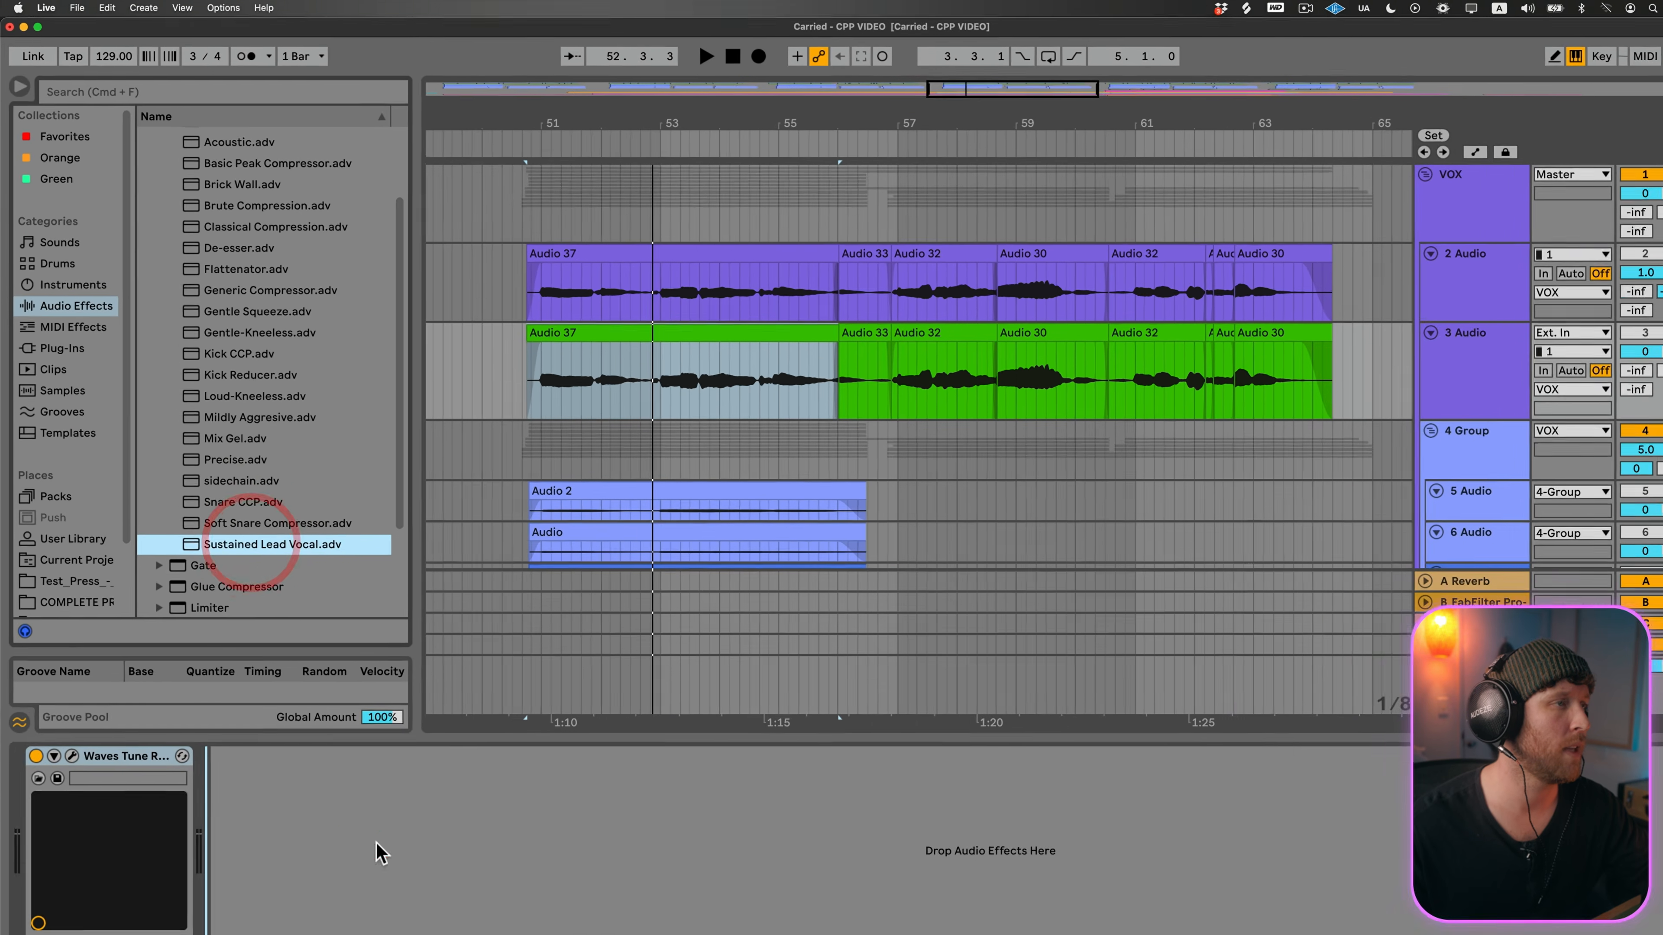
{"action": "left_click_drag", "start_coordinate": [376, 843], "coordinate": [380, 845]}
Step: Play the Audio 37 clip on the 3 Audio track, comparing the compressor bypassed and active
{"action": "left_click", "coordinate": [697, 336]}
{"action": "key", "text": "space"}
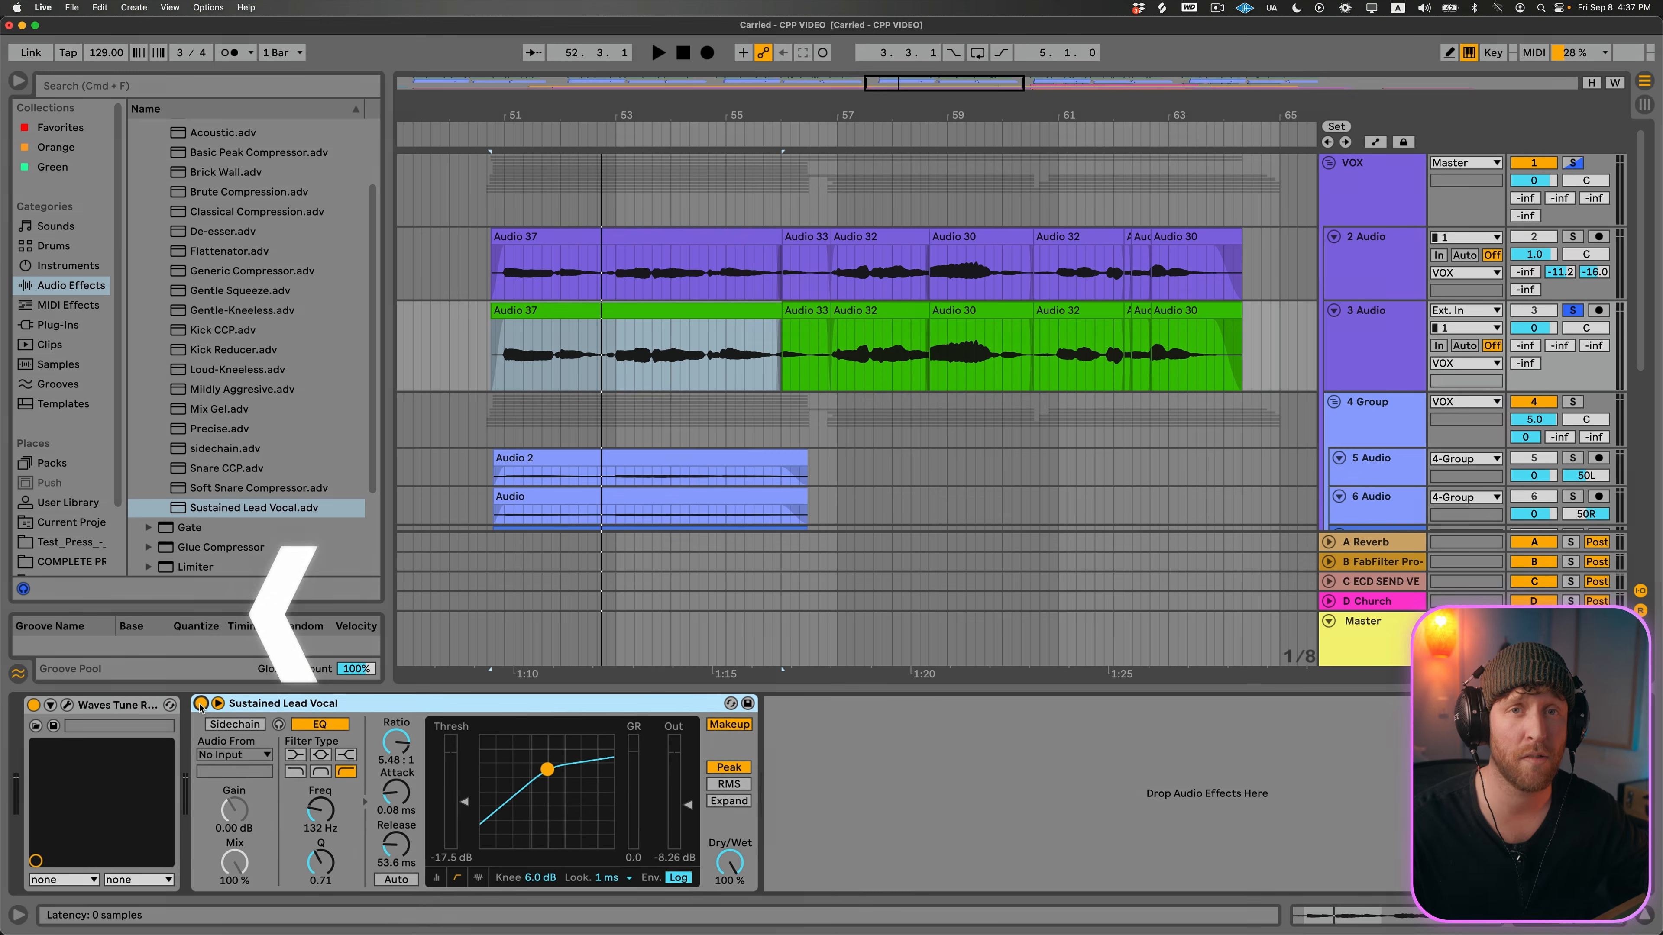
{"action": "left_click", "coordinate": [201, 705]}
{"action": "key", "text": "space"}
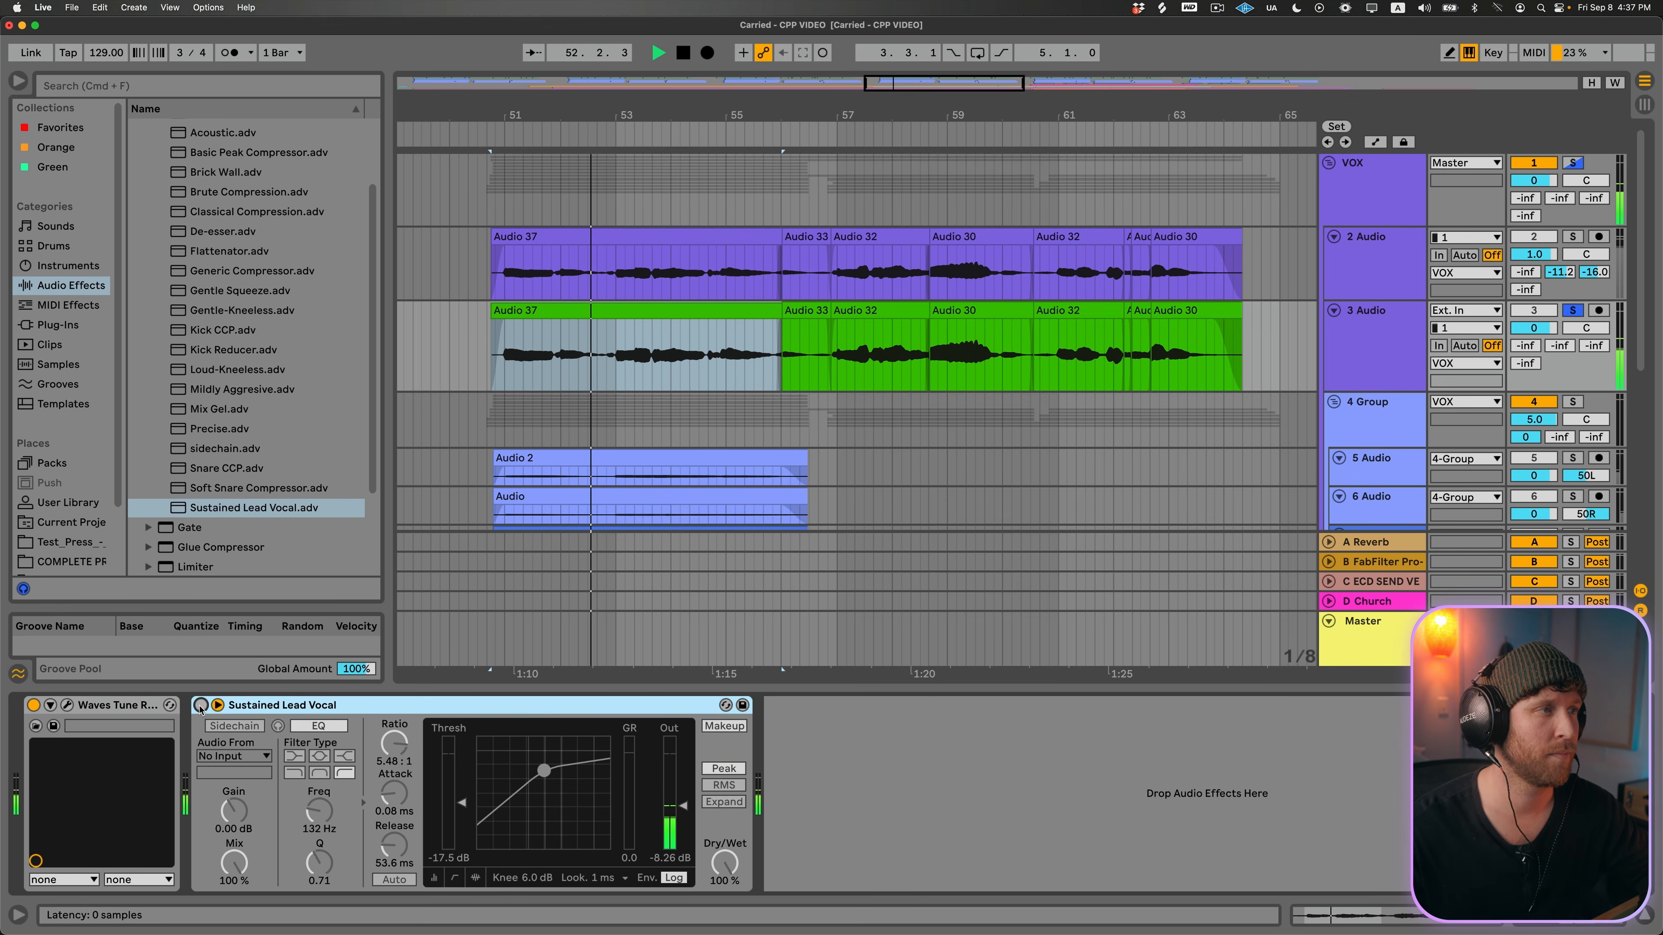
{"action": "left_click", "coordinate": [201, 705]}
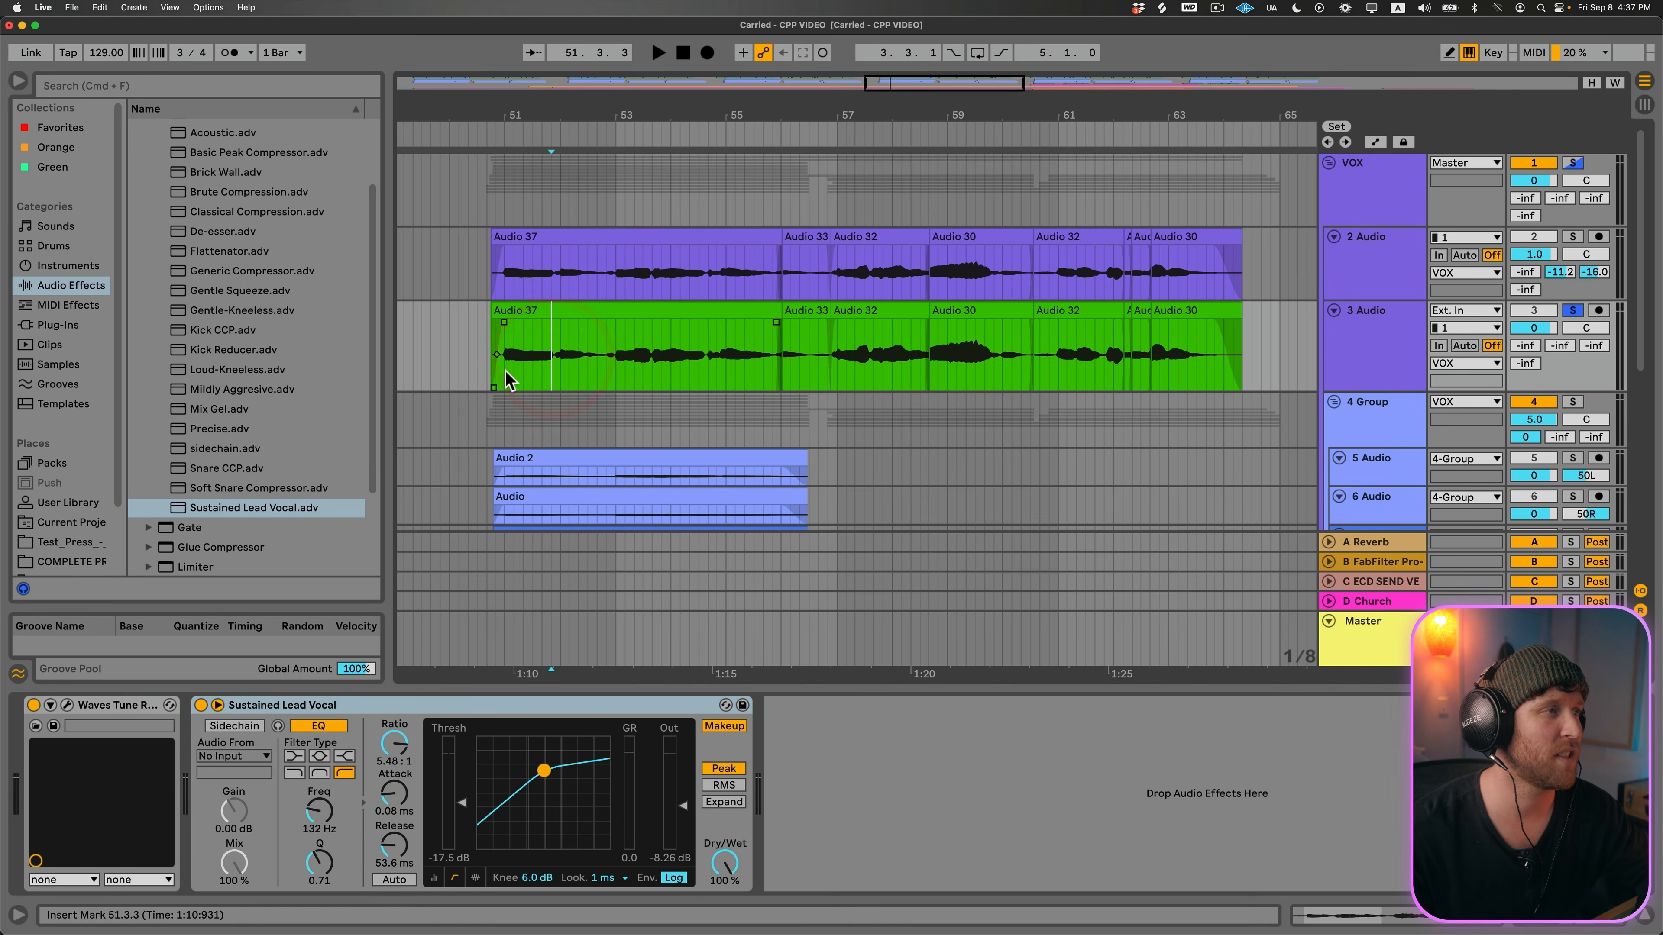
Step: Play the Audio 33 and Audio 30 passages of the 3 Audio track through the active compressor
{"action": "left_click_drag", "start_coordinate": [492, 338], "coordinate": [1163, 348]}
{"action": "left_click_drag", "start_coordinate": [771, 357], "coordinate": [805, 360]}
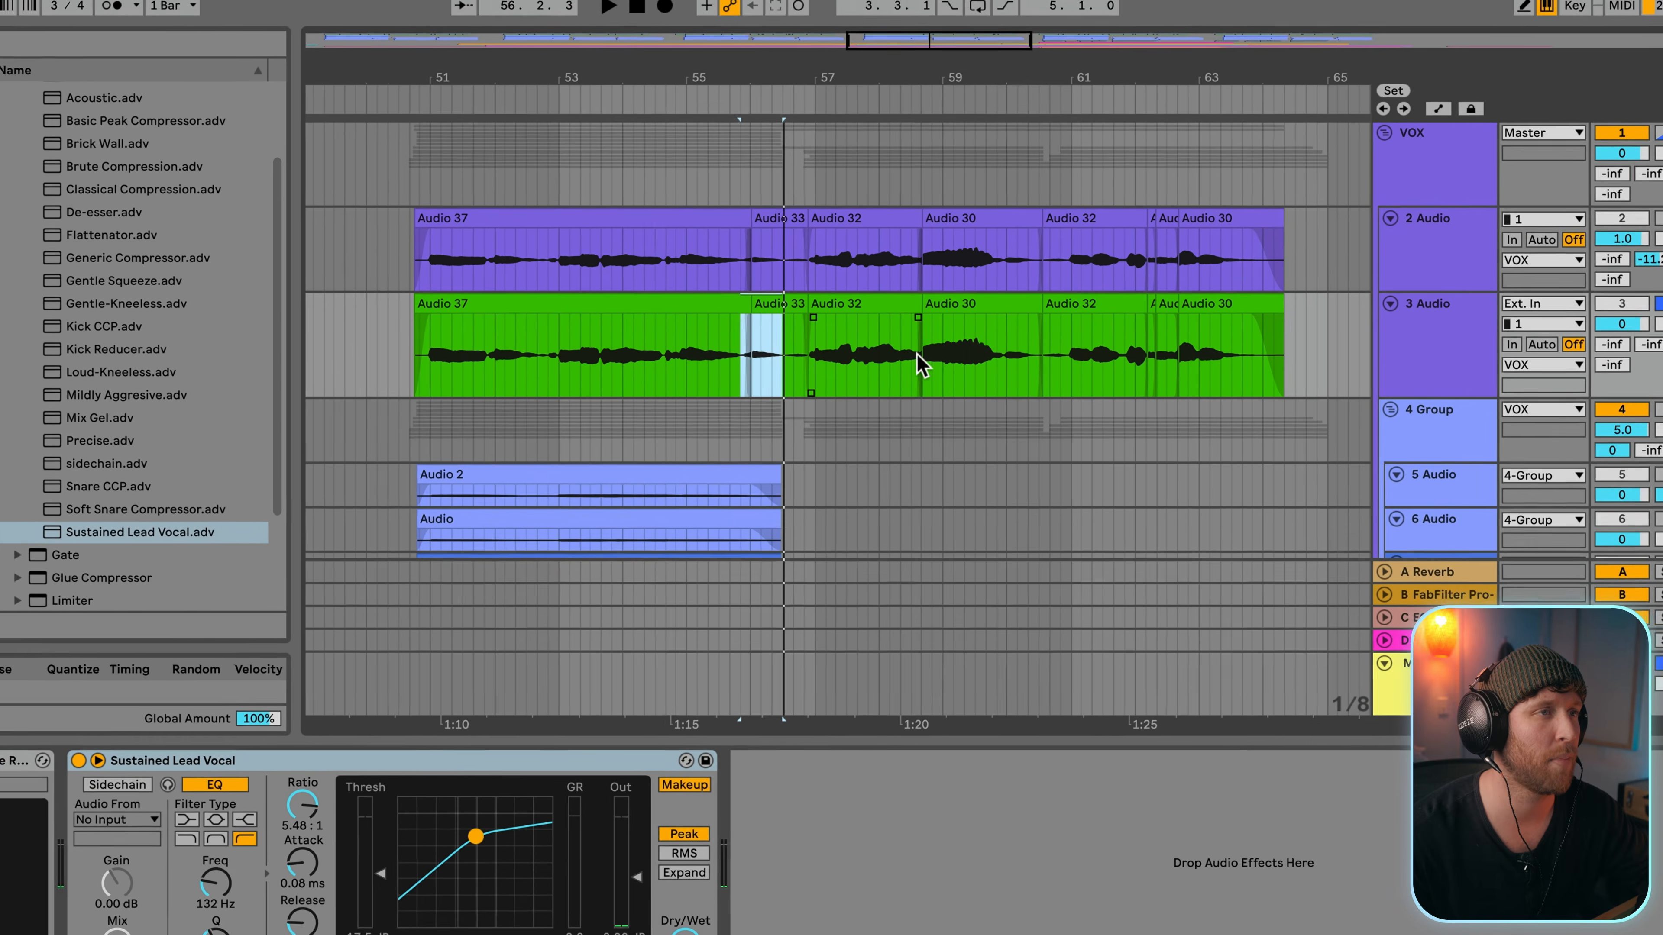
{"action": "left_click_drag", "start_coordinate": [956, 356], "coordinate": [1032, 368]}
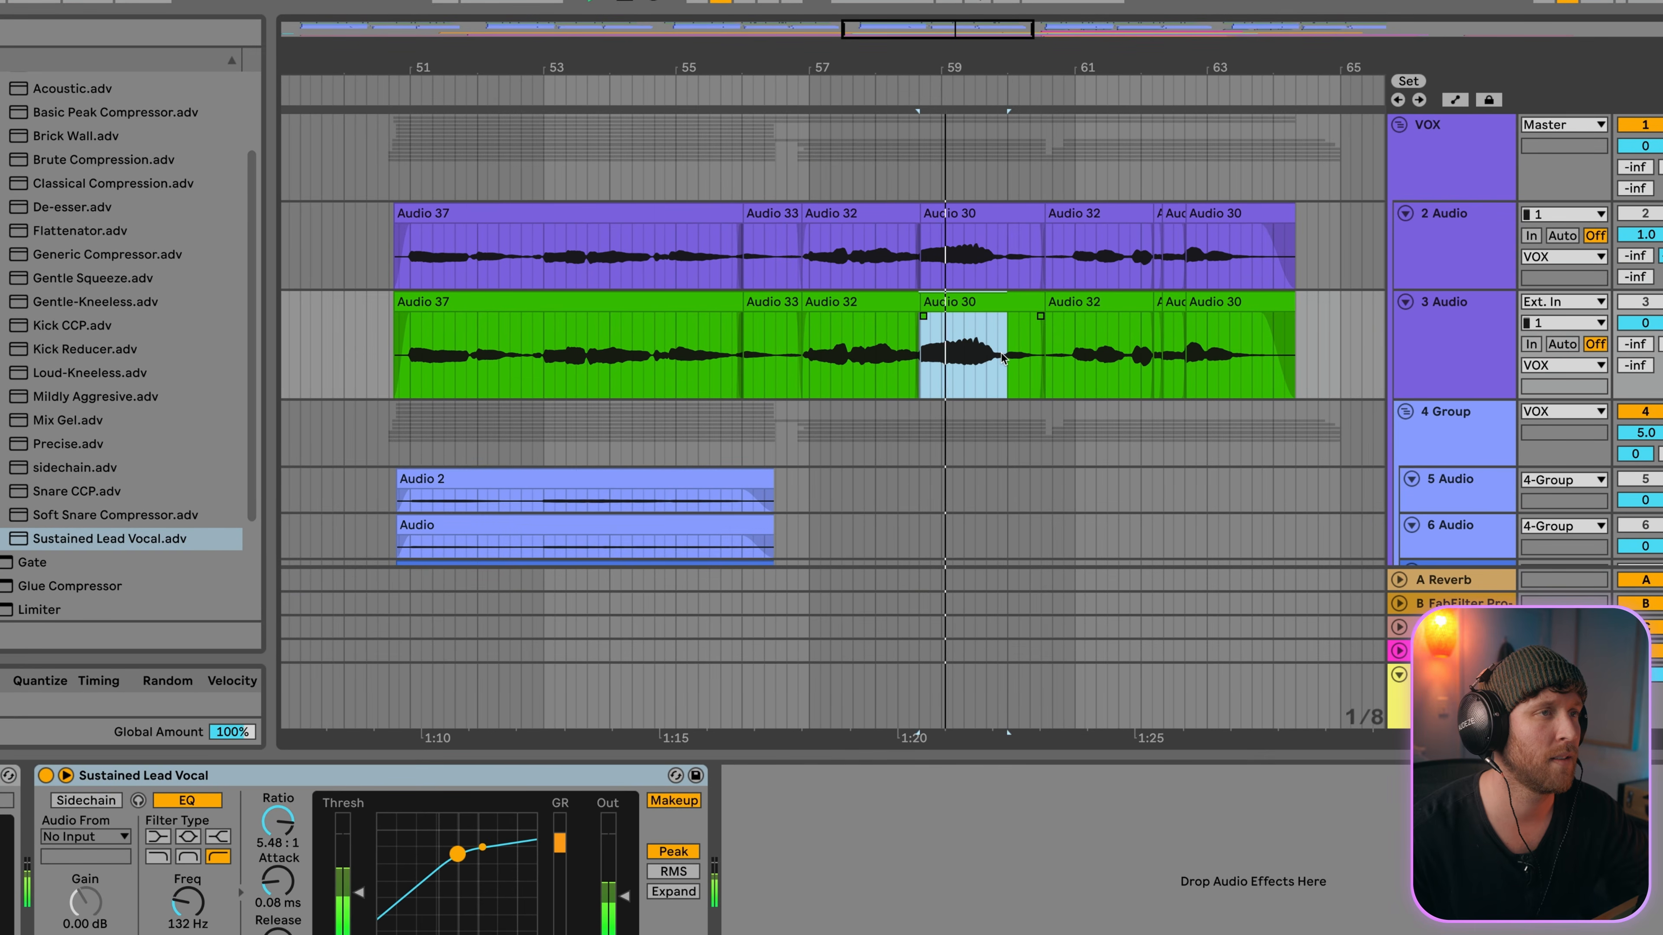
{"action": "key", "text": "space"}
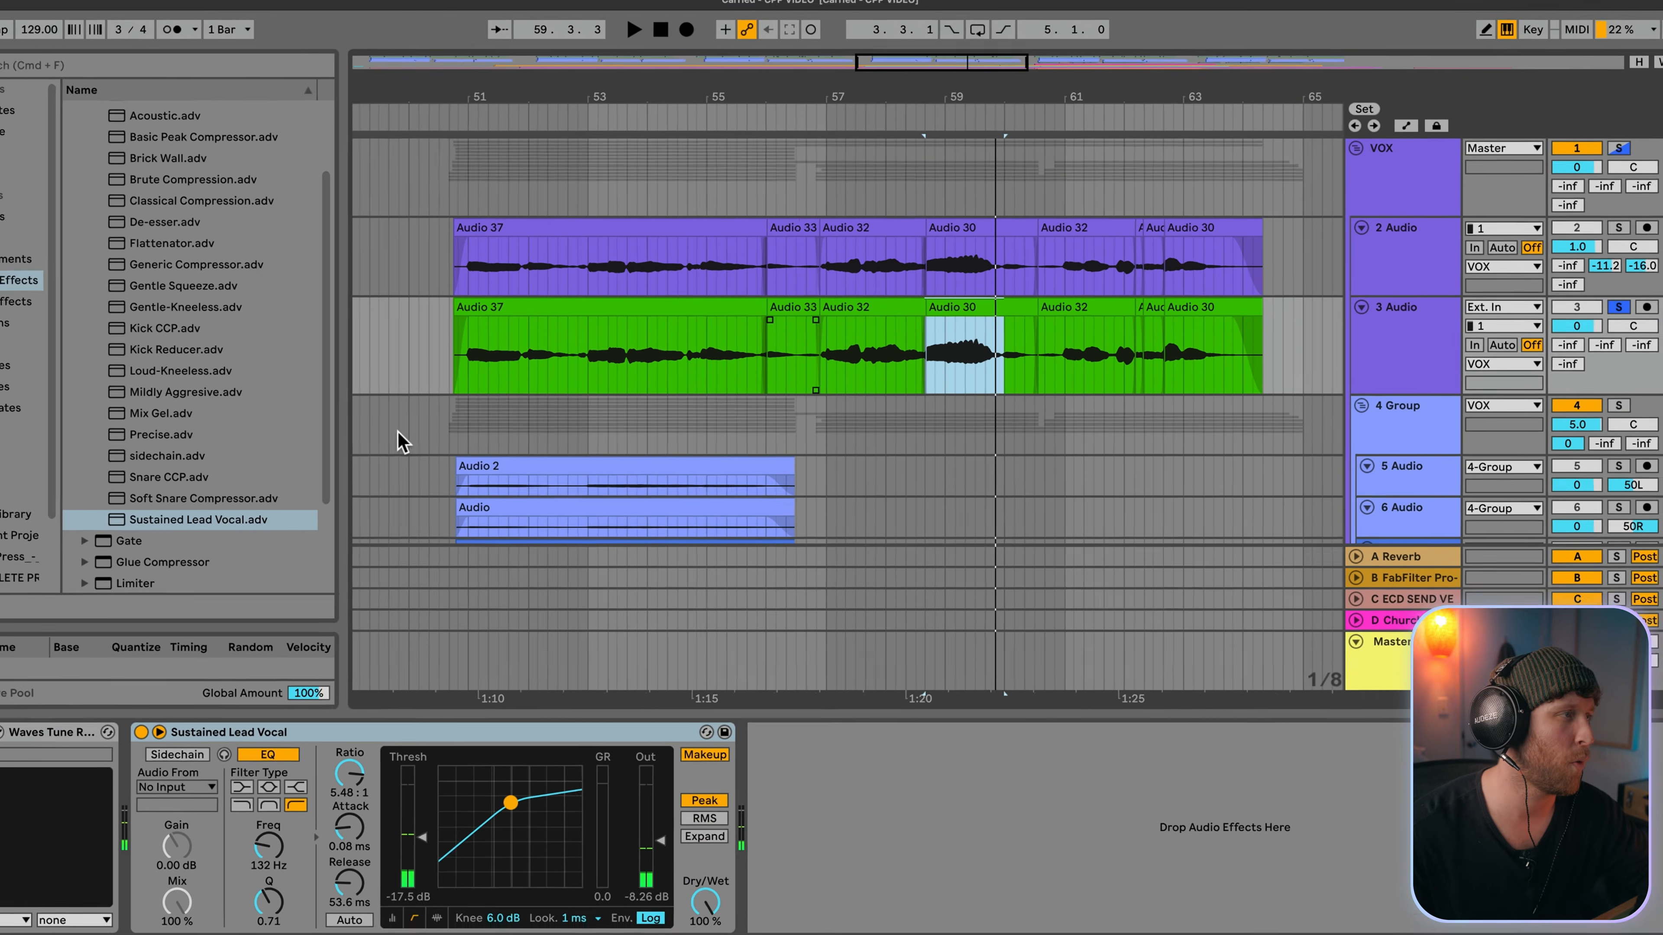
Step: Find EQ Eight among the EQ & Filters devices and add it to the 3 Audio track
{"action": "scroll", "coordinate": [118, 314], "scroll_direction": "up", "scroll_amount": 5}
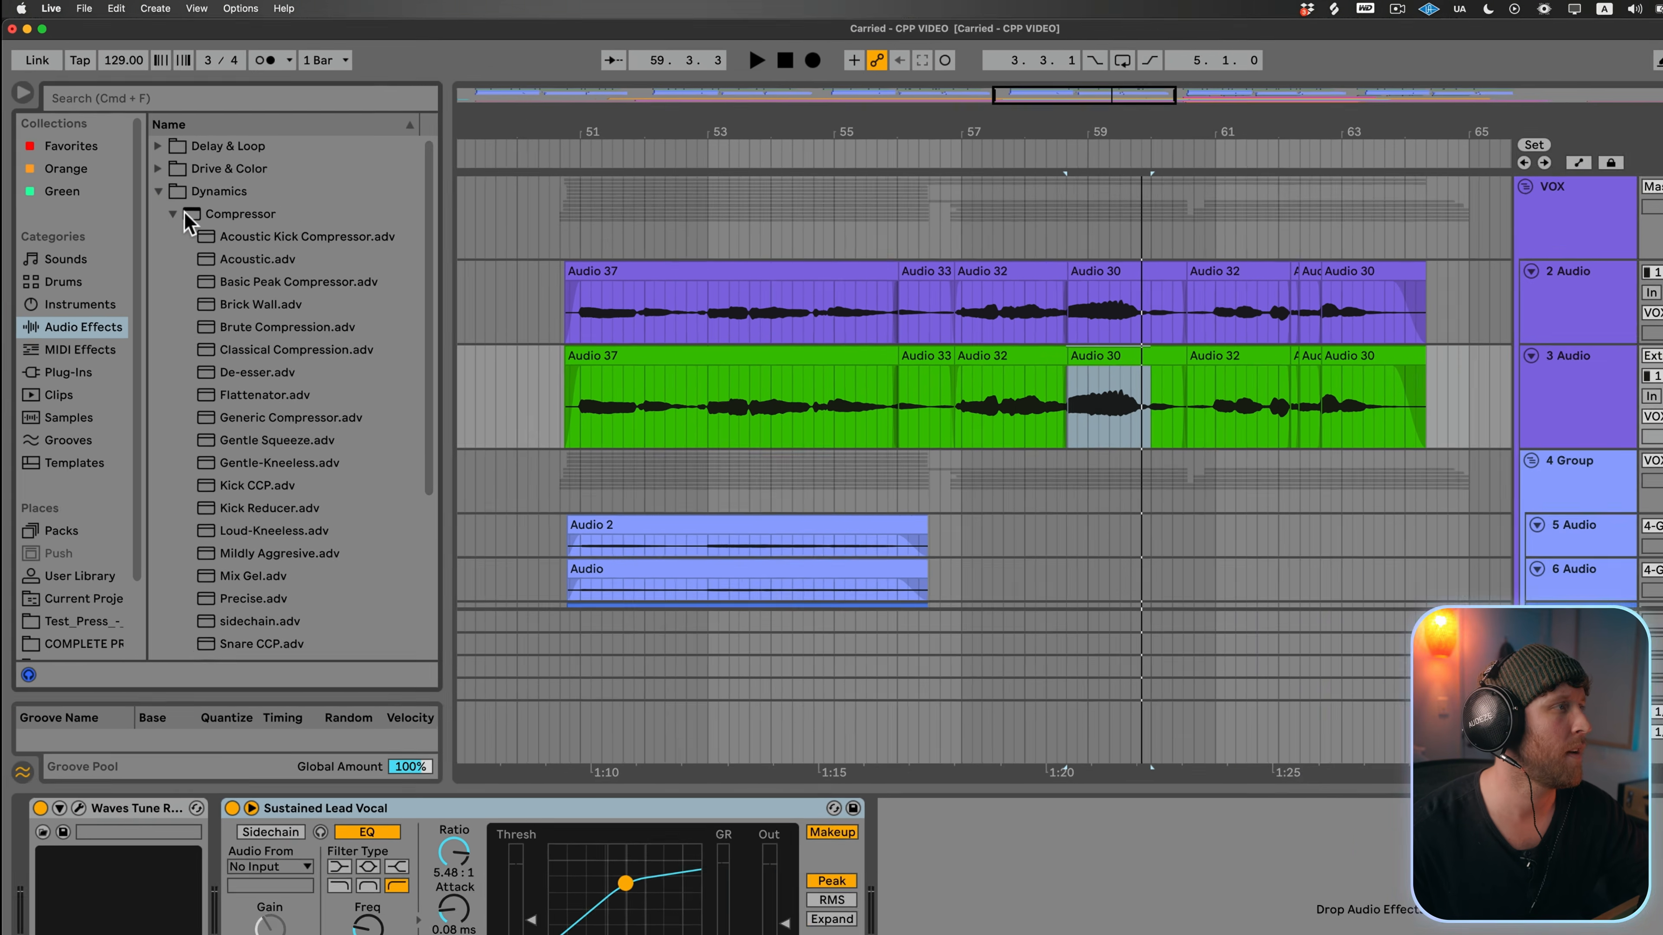
{"action": "left_click", "coordinate": [173, 214]}
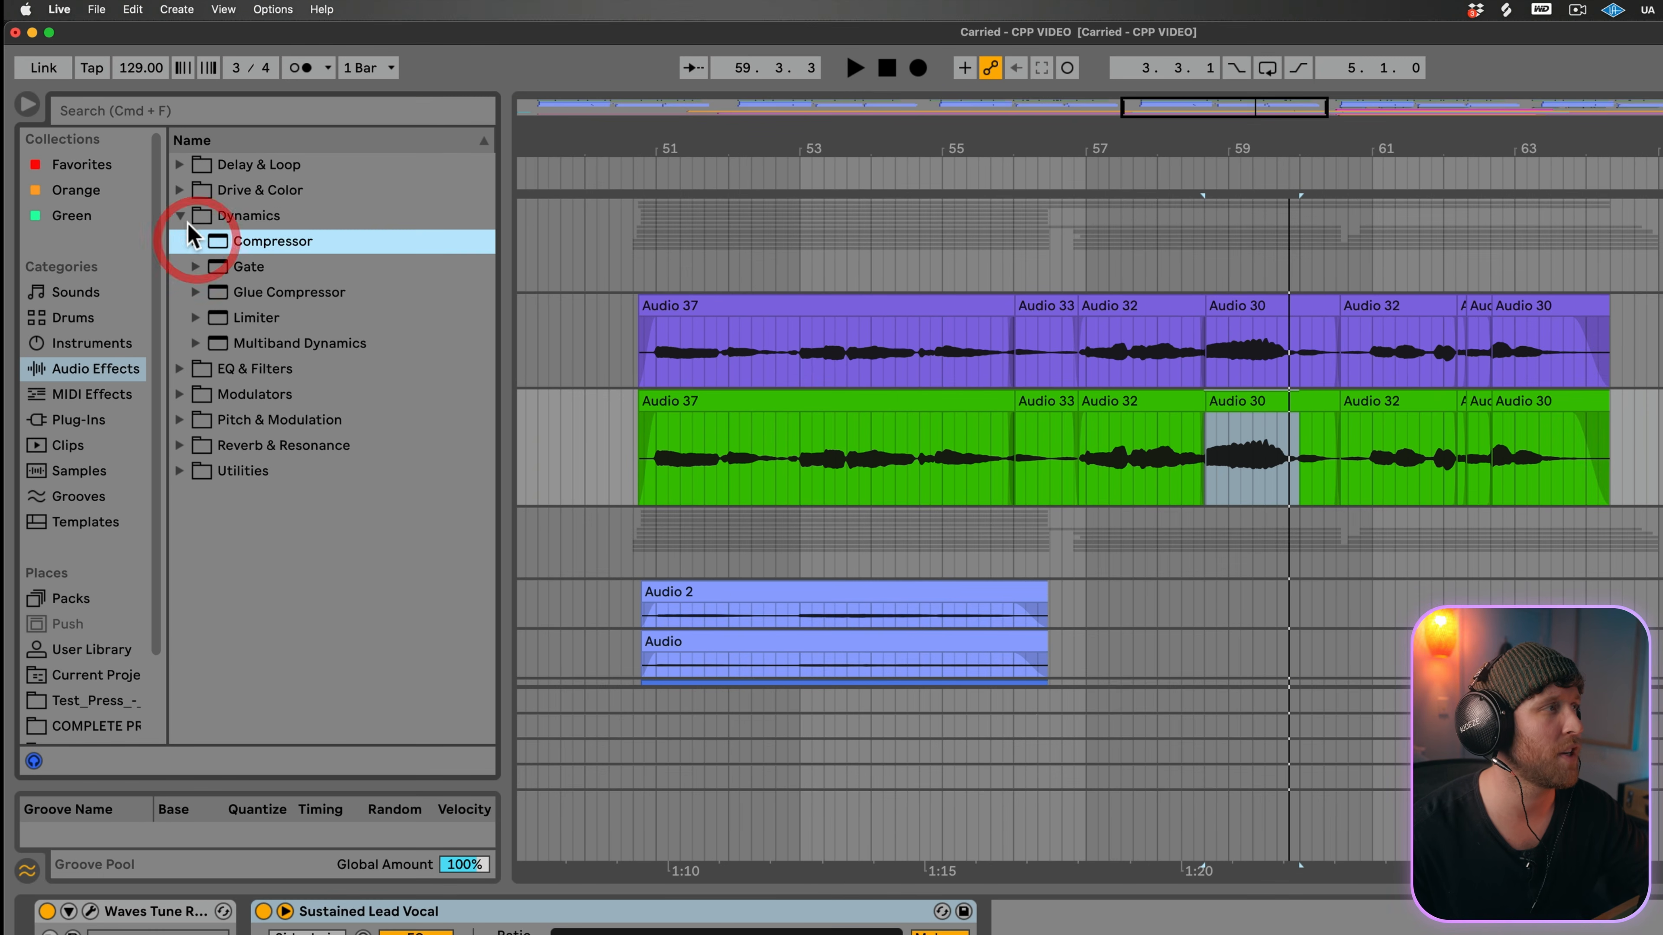
{"action": "left_click", "coordinate": [180, 215]}
{"action": "left_click", "coordinate": [179, 241]}
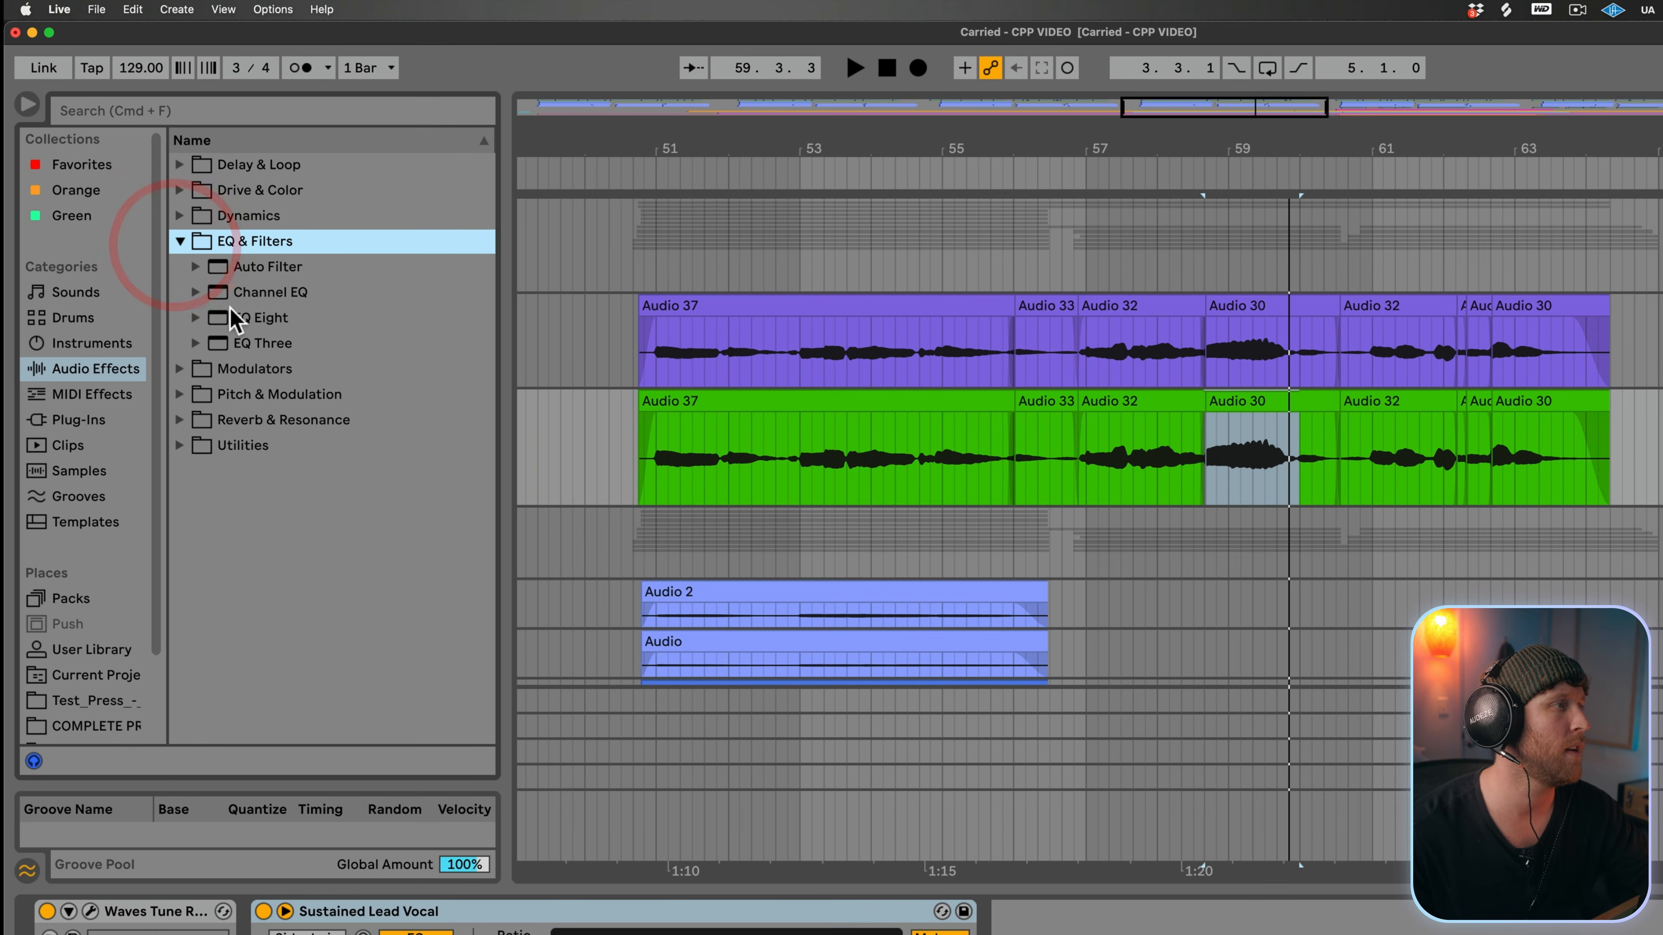
{"action": "left_click", "coordinate": [231, 327]}
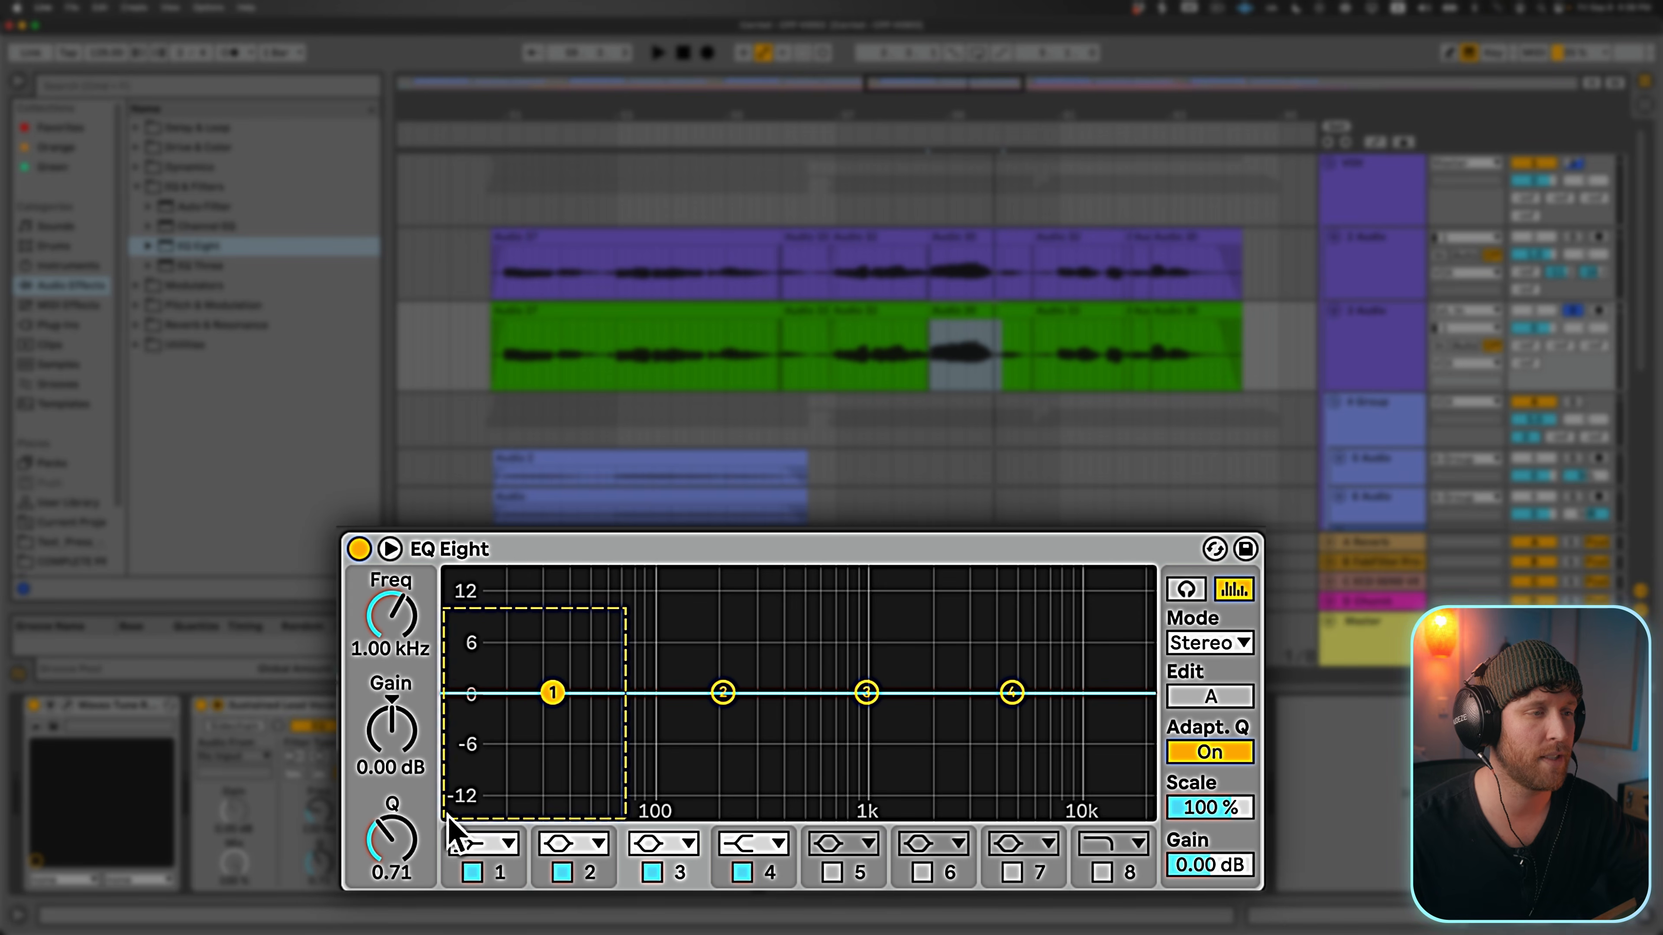
Step: Change band 1 of EQ Eight to the regular low-cut filter and move its frequency to 100 Hz
{"action": "left_click", "coordinate": [554, 693]}
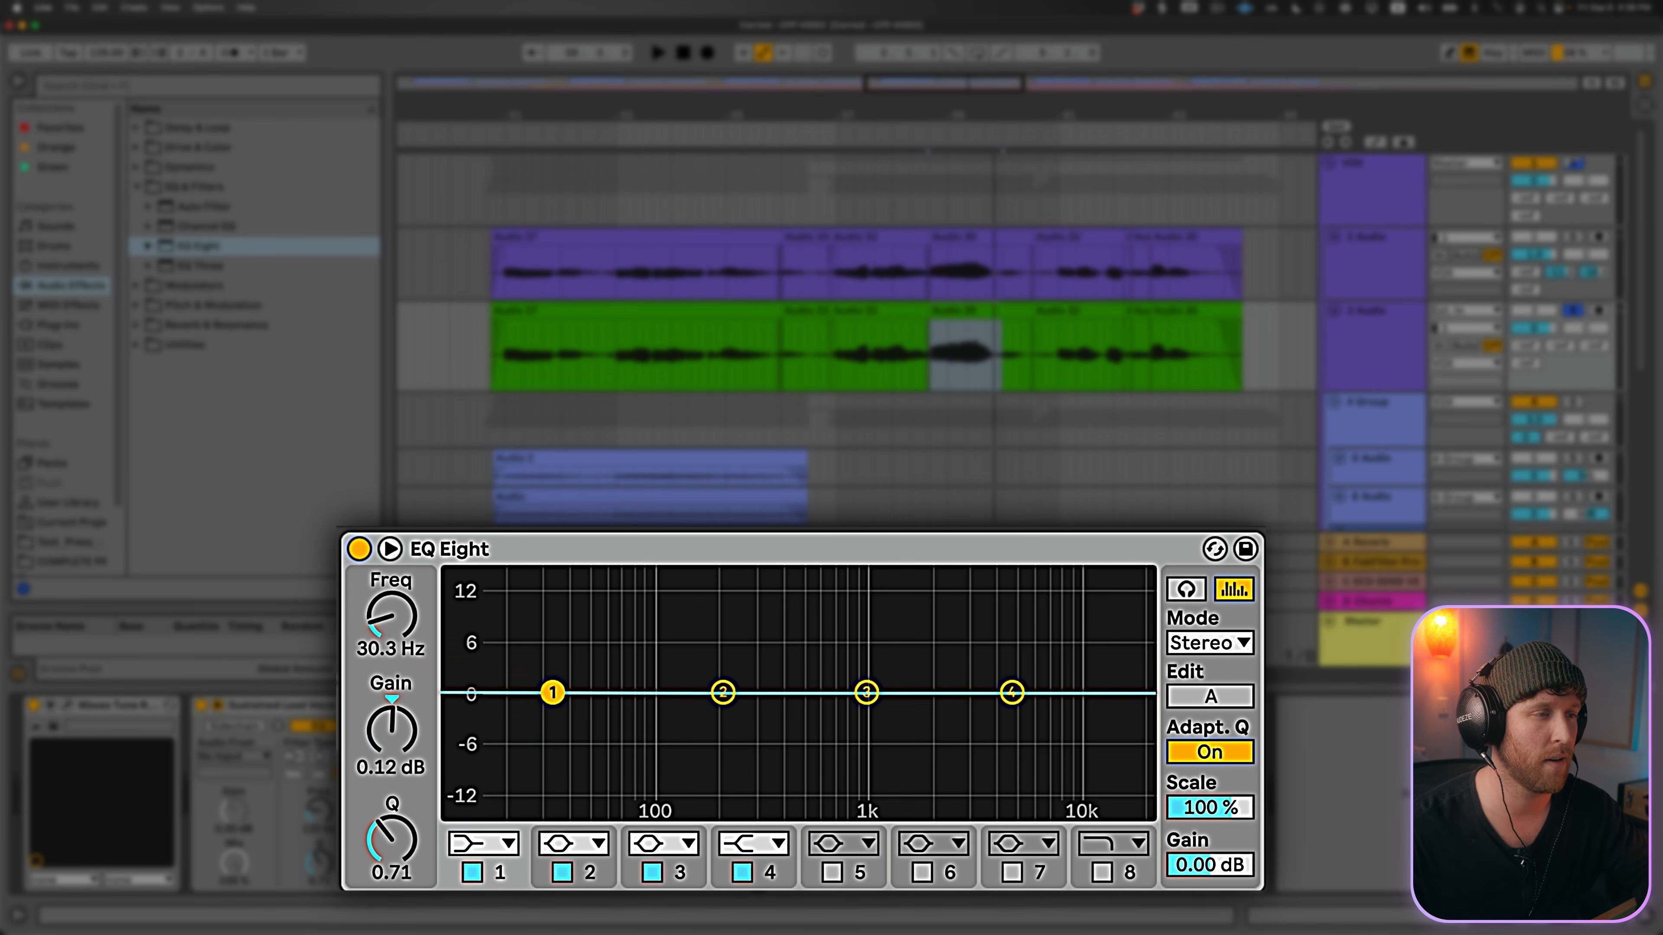
{"action": "left_click", "coordinate": [497, 843]}
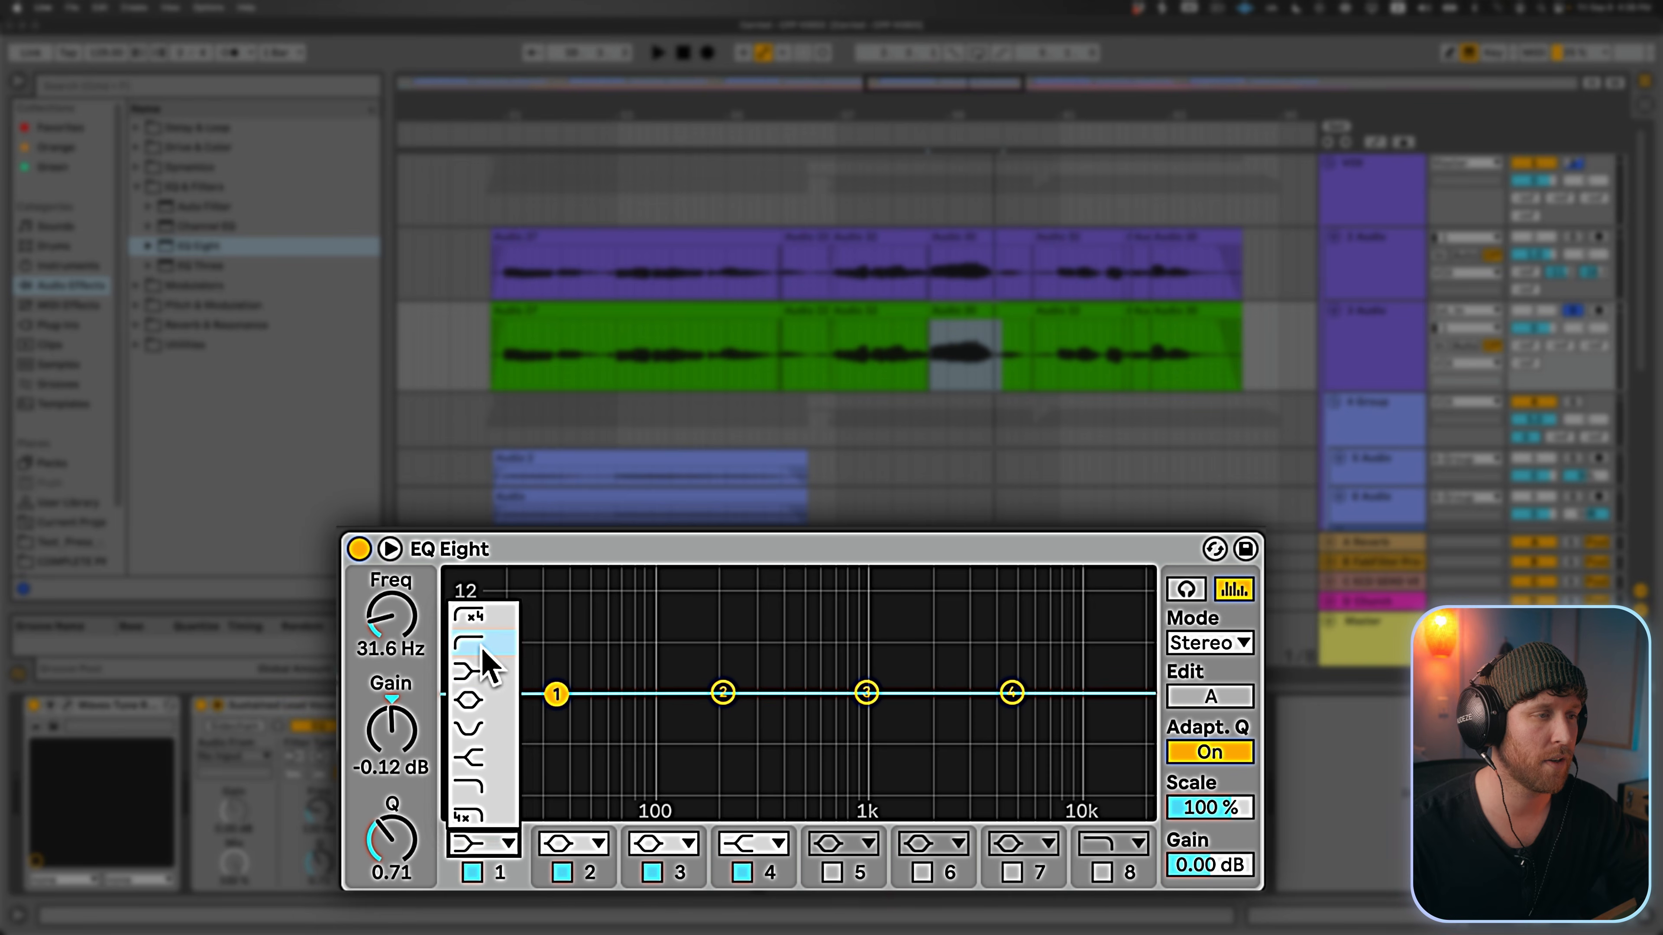
{"action": "left_click", "coordinate": [479, 650]}
{"action": "left_click_drag", "start_coordinate": [556, 717], "coordinate": [661, 717]}
Step: Switch band 1 of EQ Eight to the steeper ×4 low-cut filter at about 80.8 Hz
{"action": "left_click", "coordinate": [494, 852]}
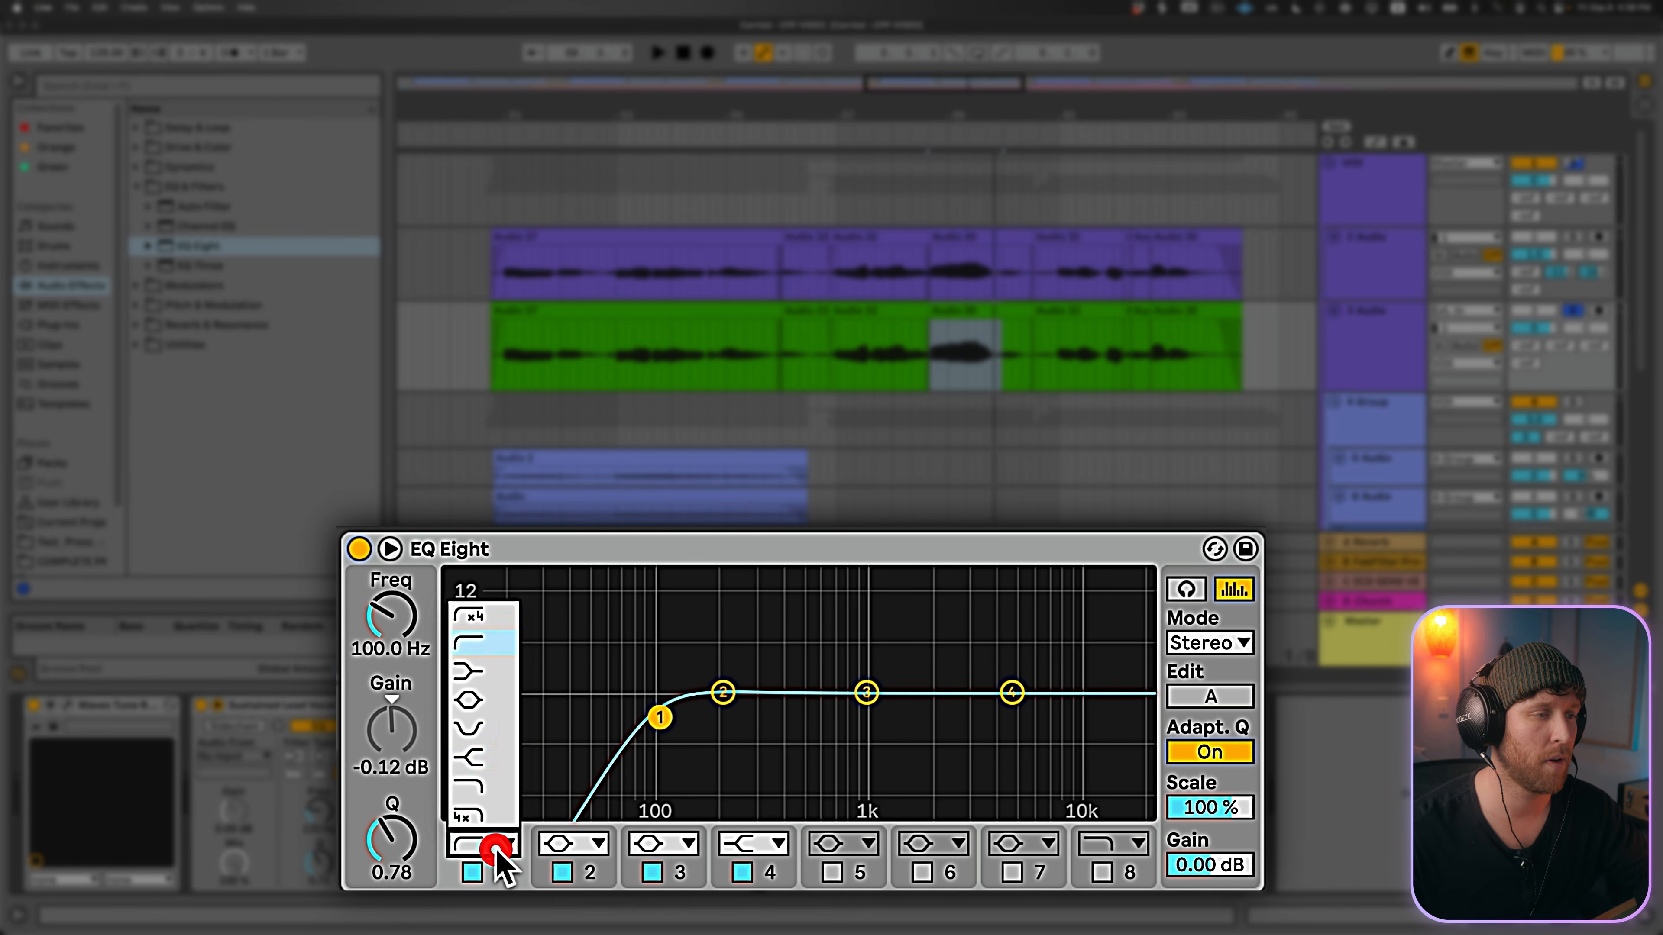
{"action": "left_click", "coordinate": [489, 617]}
{"action": "left_click_drag", "start_coordinate": [661, 718], "coordinate": [636, 727]}
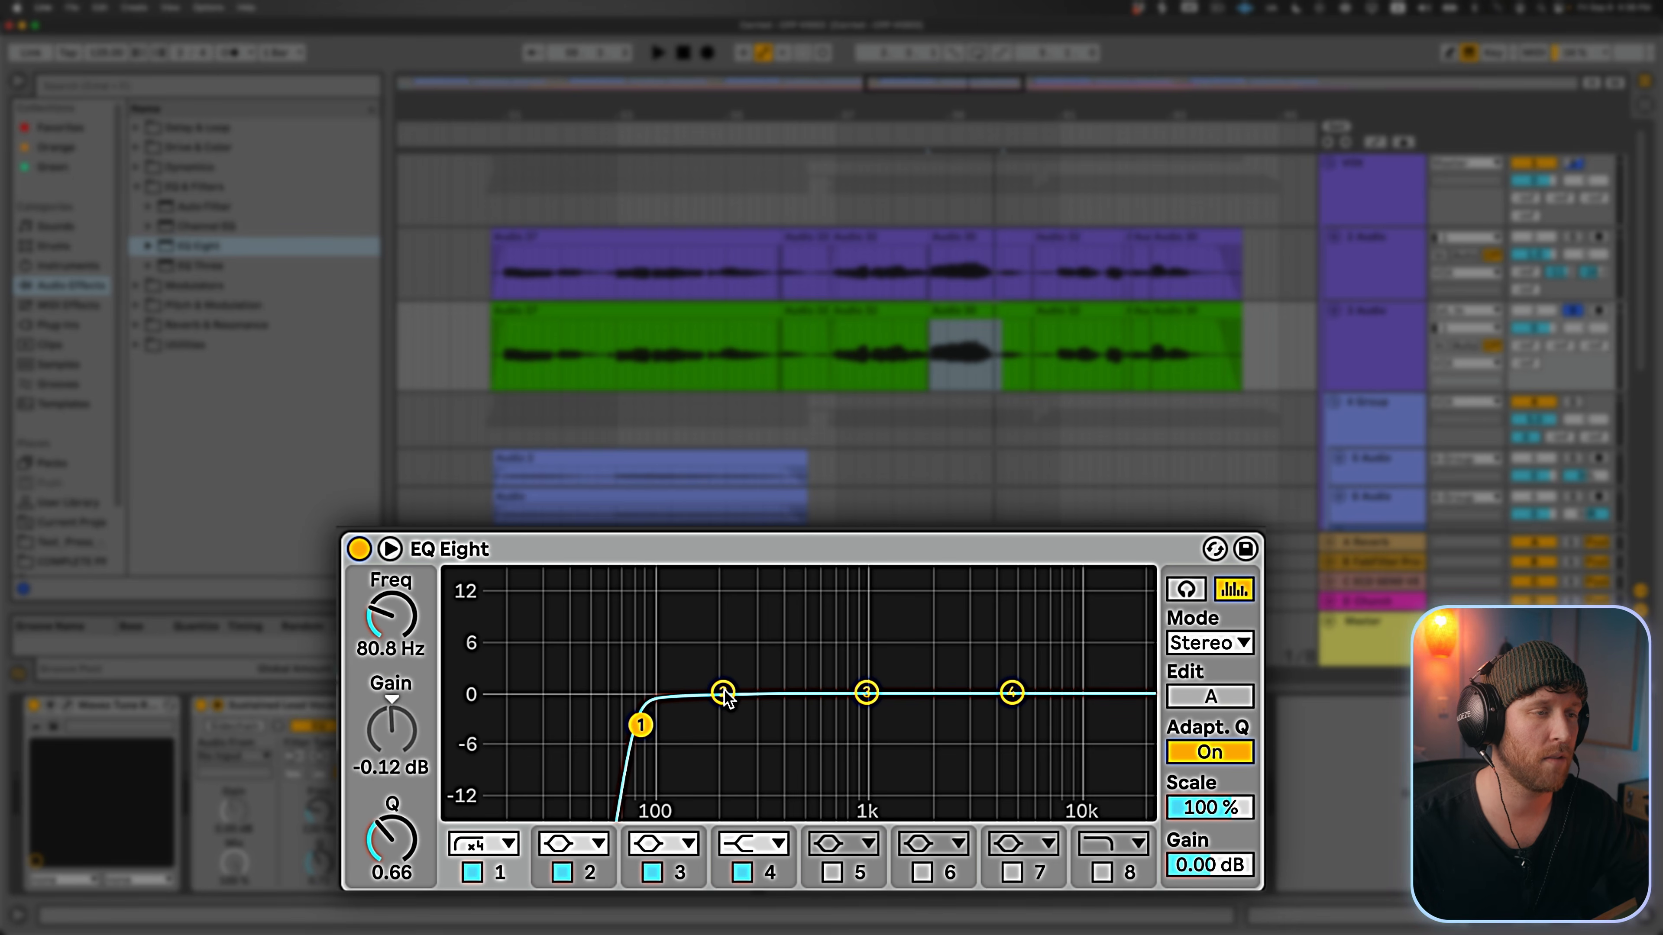
Step: Boost band 2 of EQ Eight by about 3.84 dB at about 182 Hz and change it to a low-shelf filter
{"action": "left_click_drag", "start_coordinate": [723, 693], "coordinate": [810, 753]}
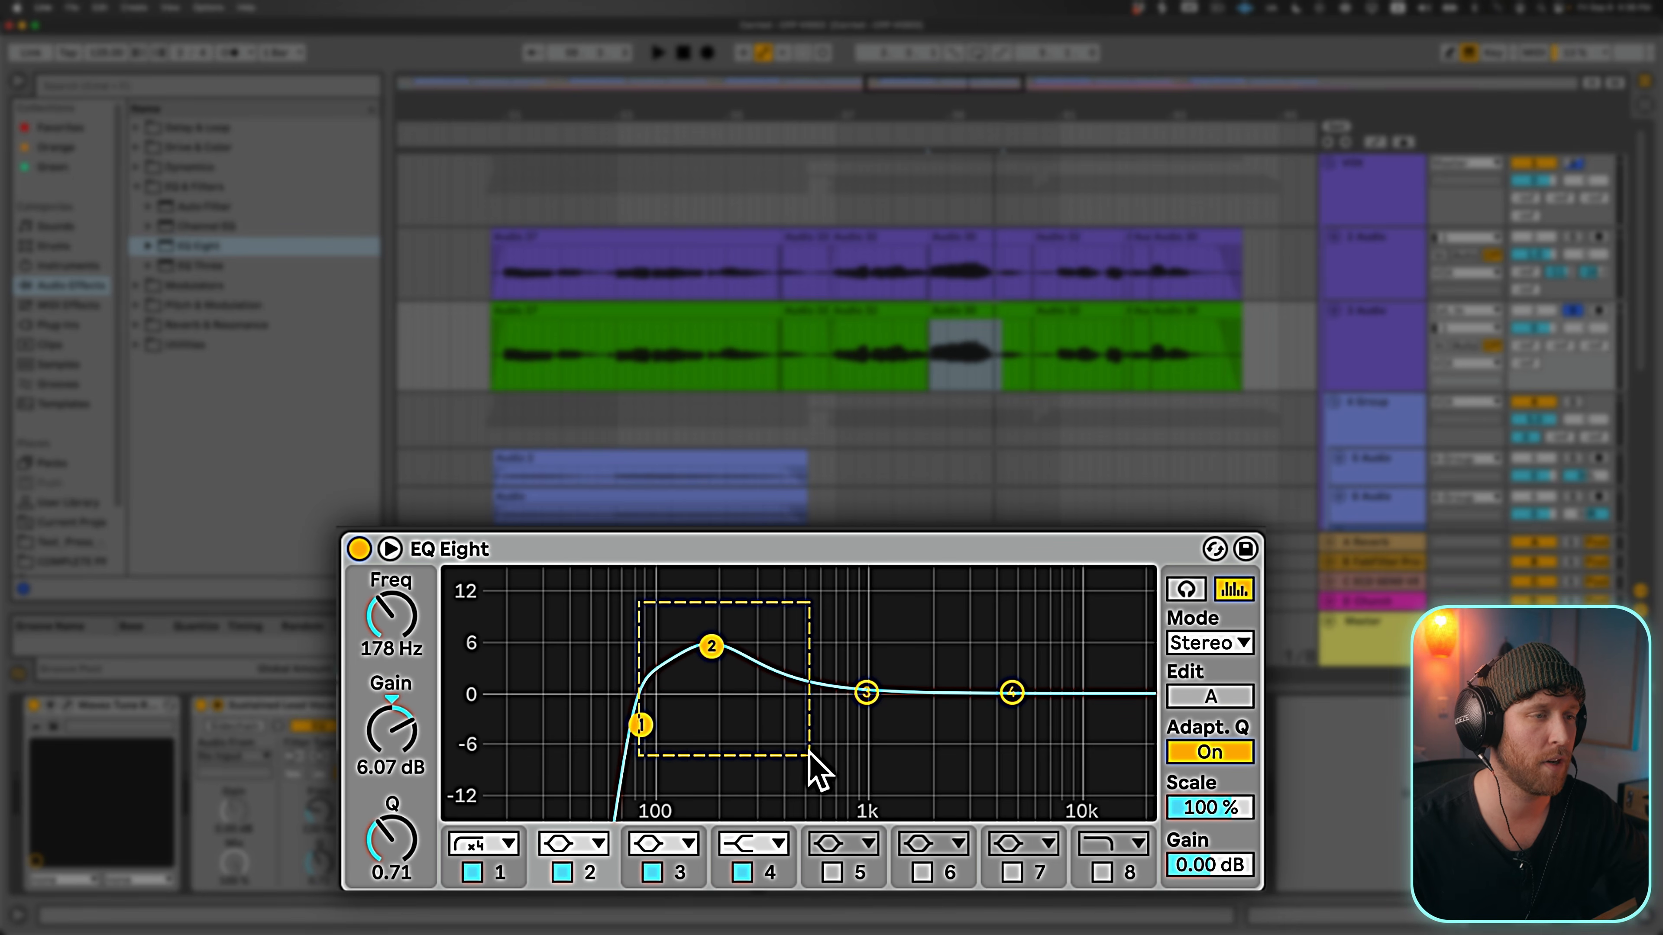
{"action": "mouse_move", "coordinate": [711, 647]}
{"action": "left_mouse_down"}
{"action": "mouse_move", "coordinate": [698, 657]}
{"action": "mouse_move", "coordinate": [714, 664]}
{"action": "left_mouse_up"}
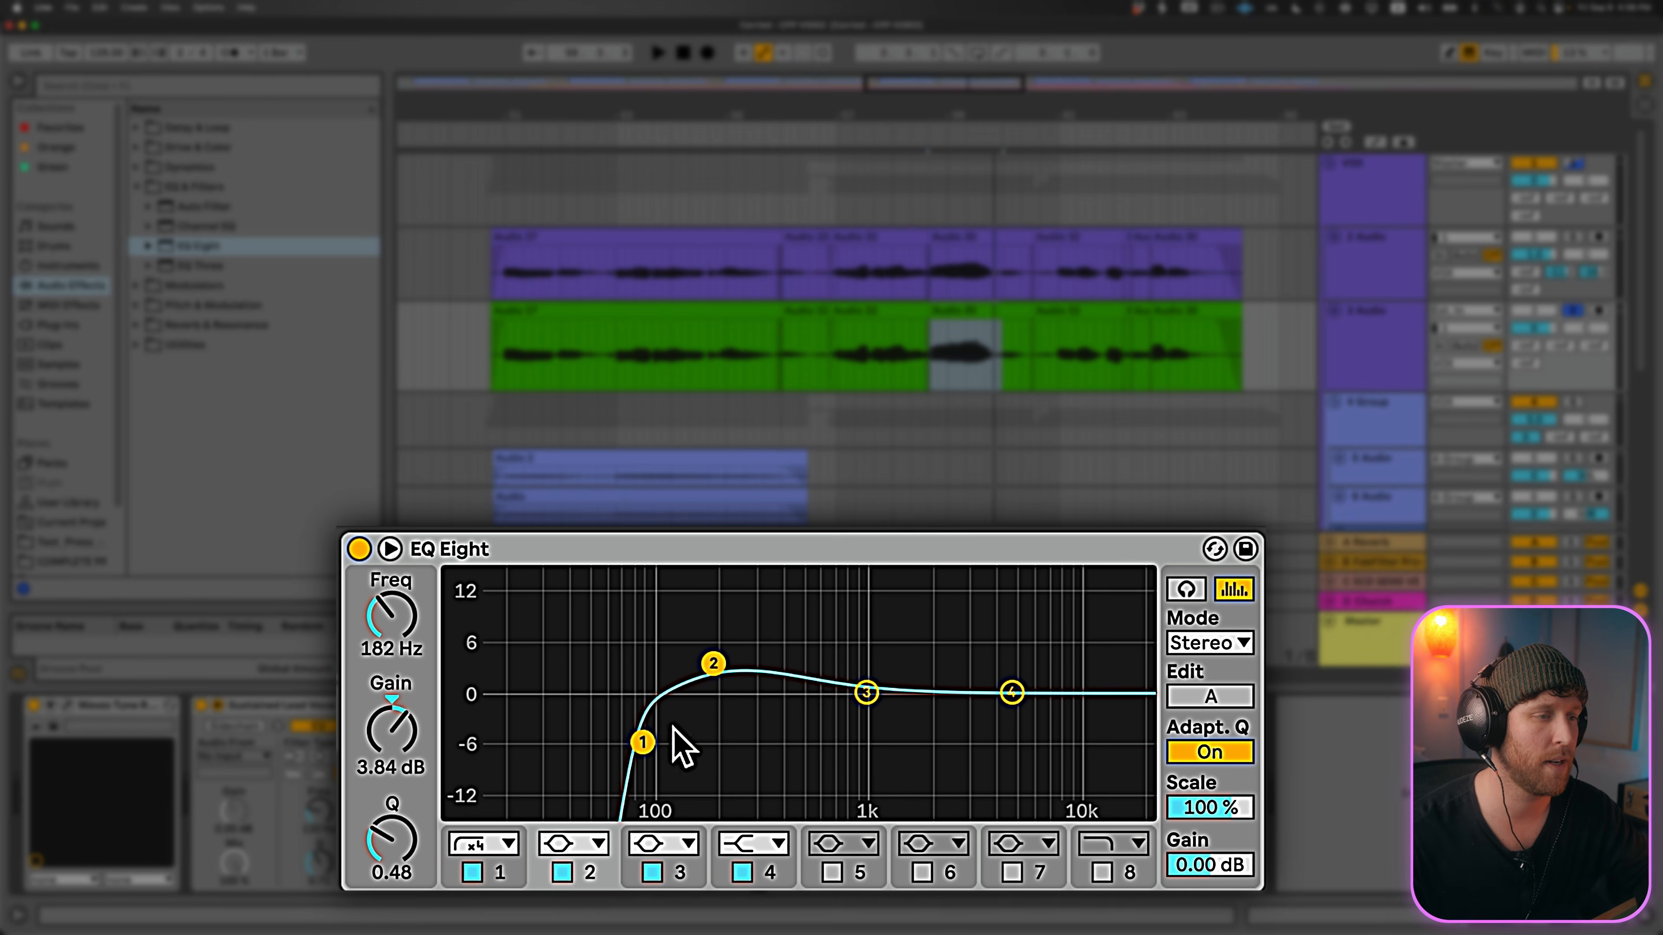
{"action": "left_click", "coordinate": [578, 845]}
{"action": "left_click", "coordinate": [574, 673]}
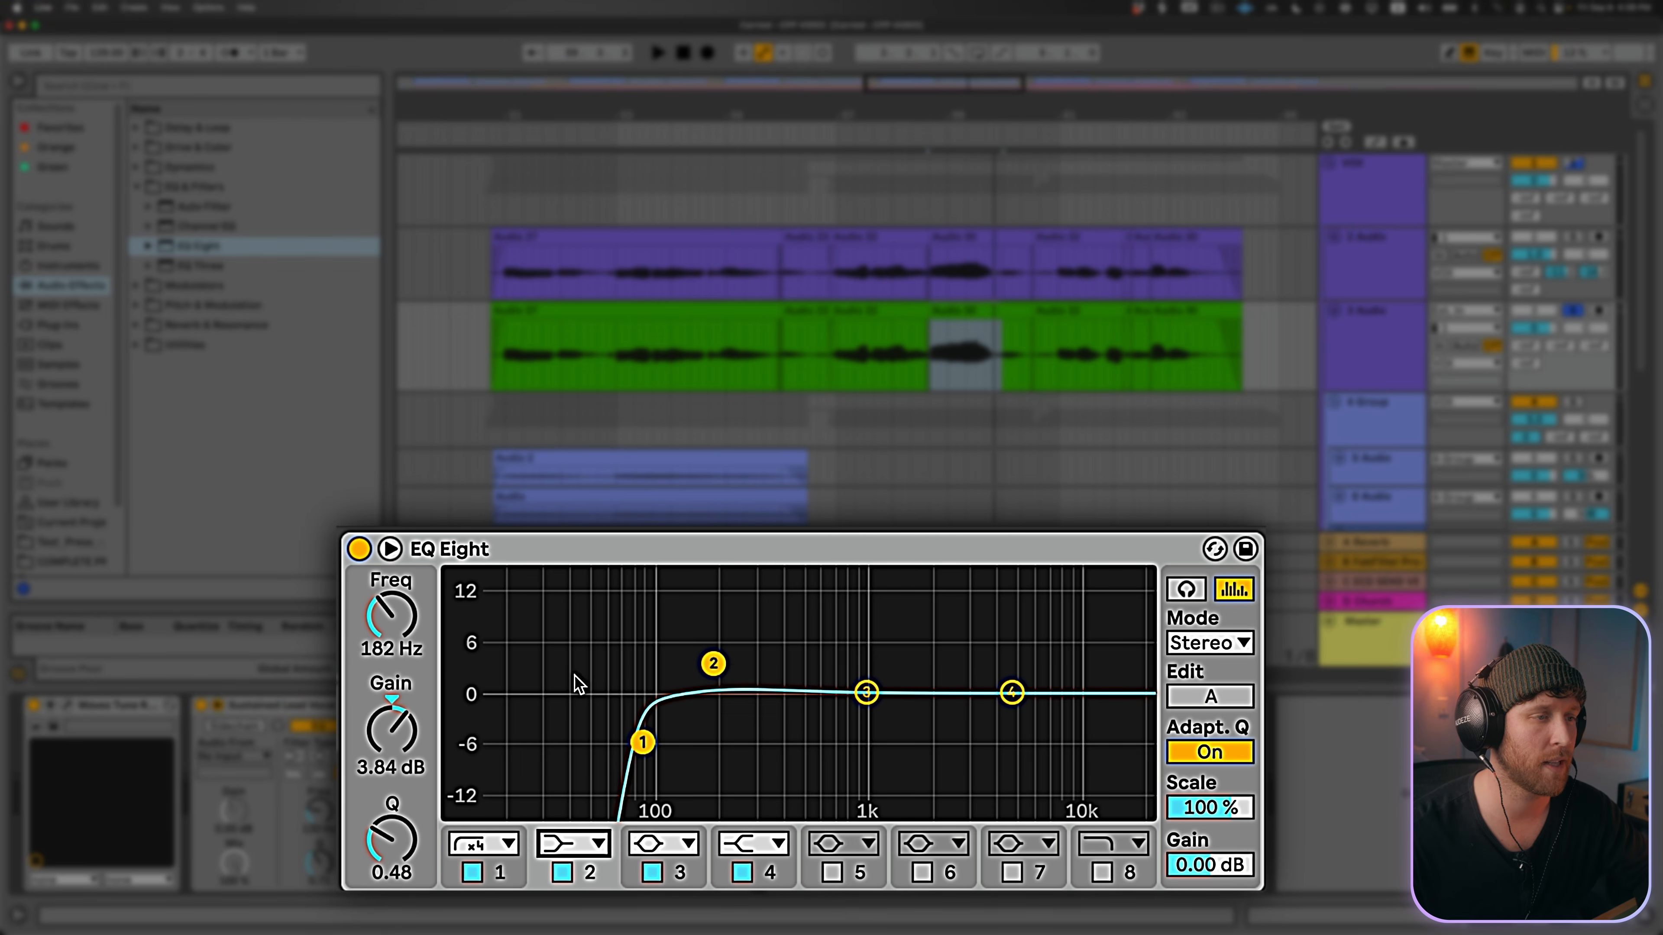
Step: Turn band 2 of EQ Eight into a low-shelf cut of about -2.36 dB at about 255 Hz while auditioning the vocal
{"action": "left_click_drag", "start_coordinate": [714, 664], "coordinate": [734, 716]}
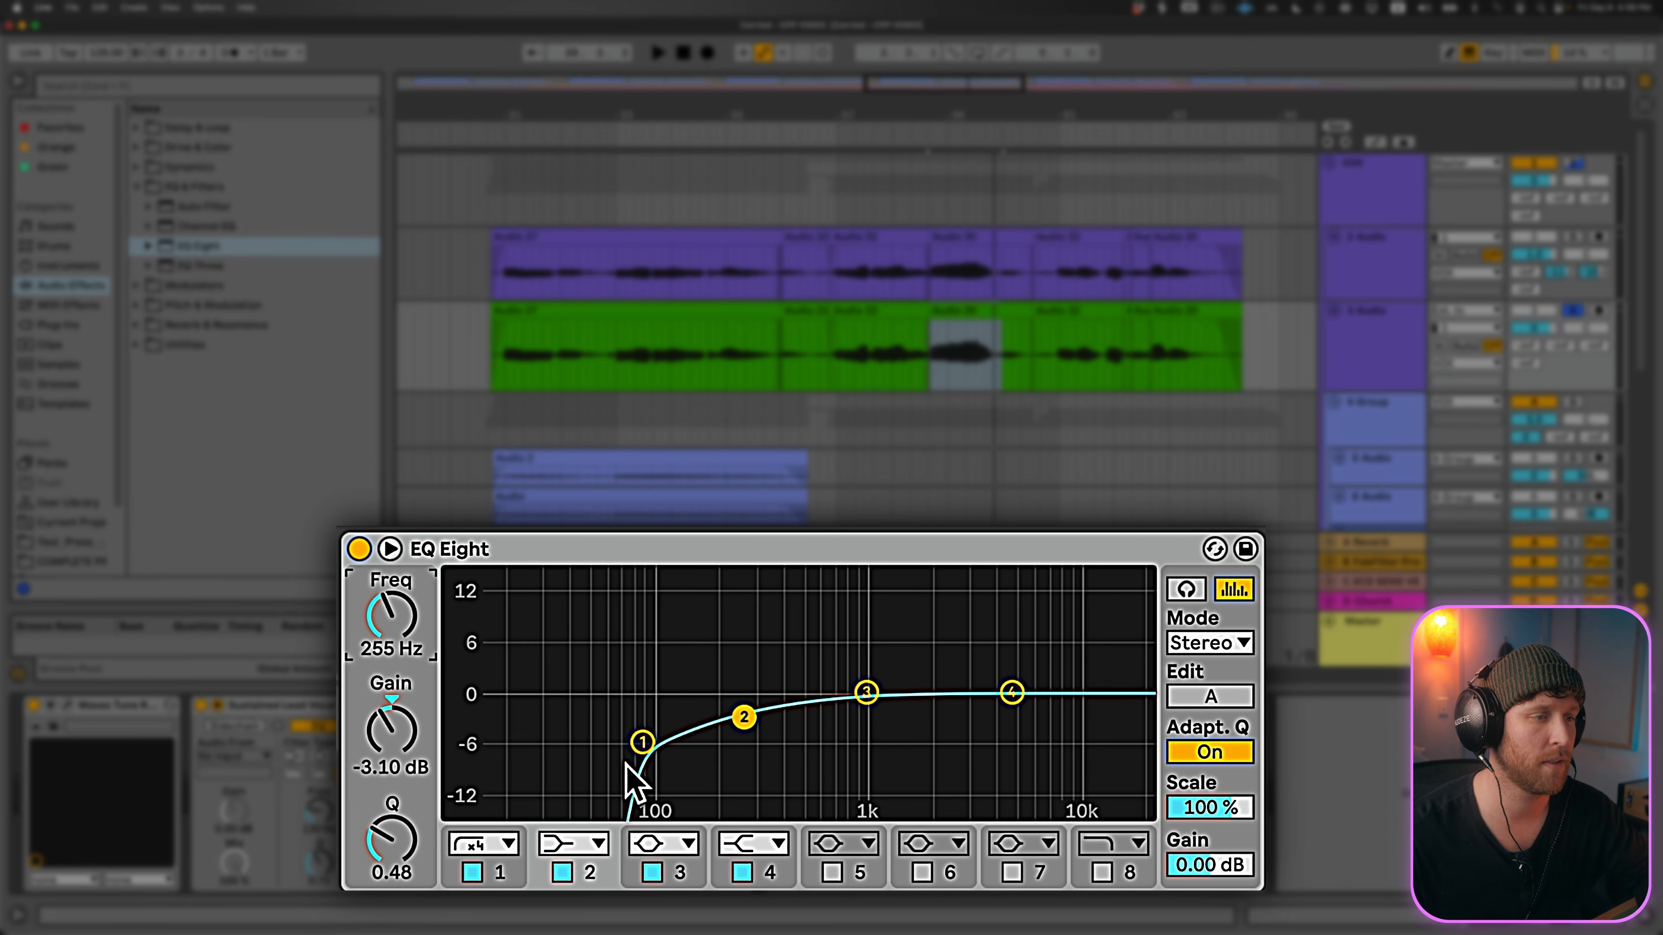
{"action": "left_click_drag", "start_coordinate": [391, 730], "coordinate": [392, 718]}
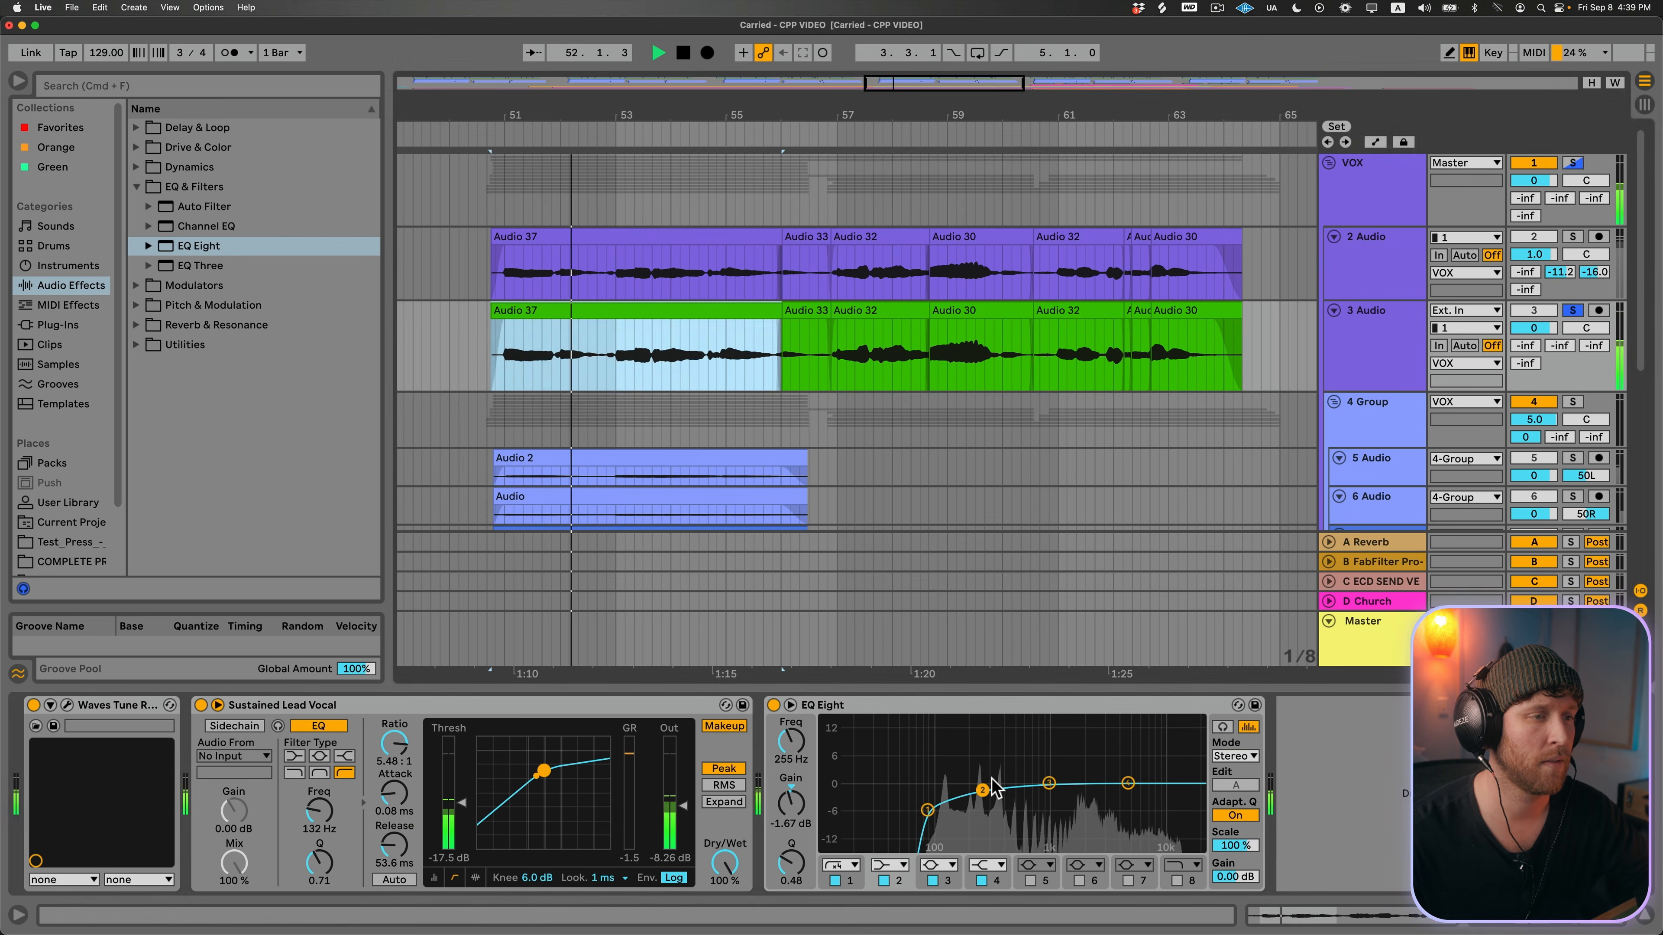
{"action": "left_click_drag", "start_coordinate": [993, 788], "coordinate": [994, 791]}
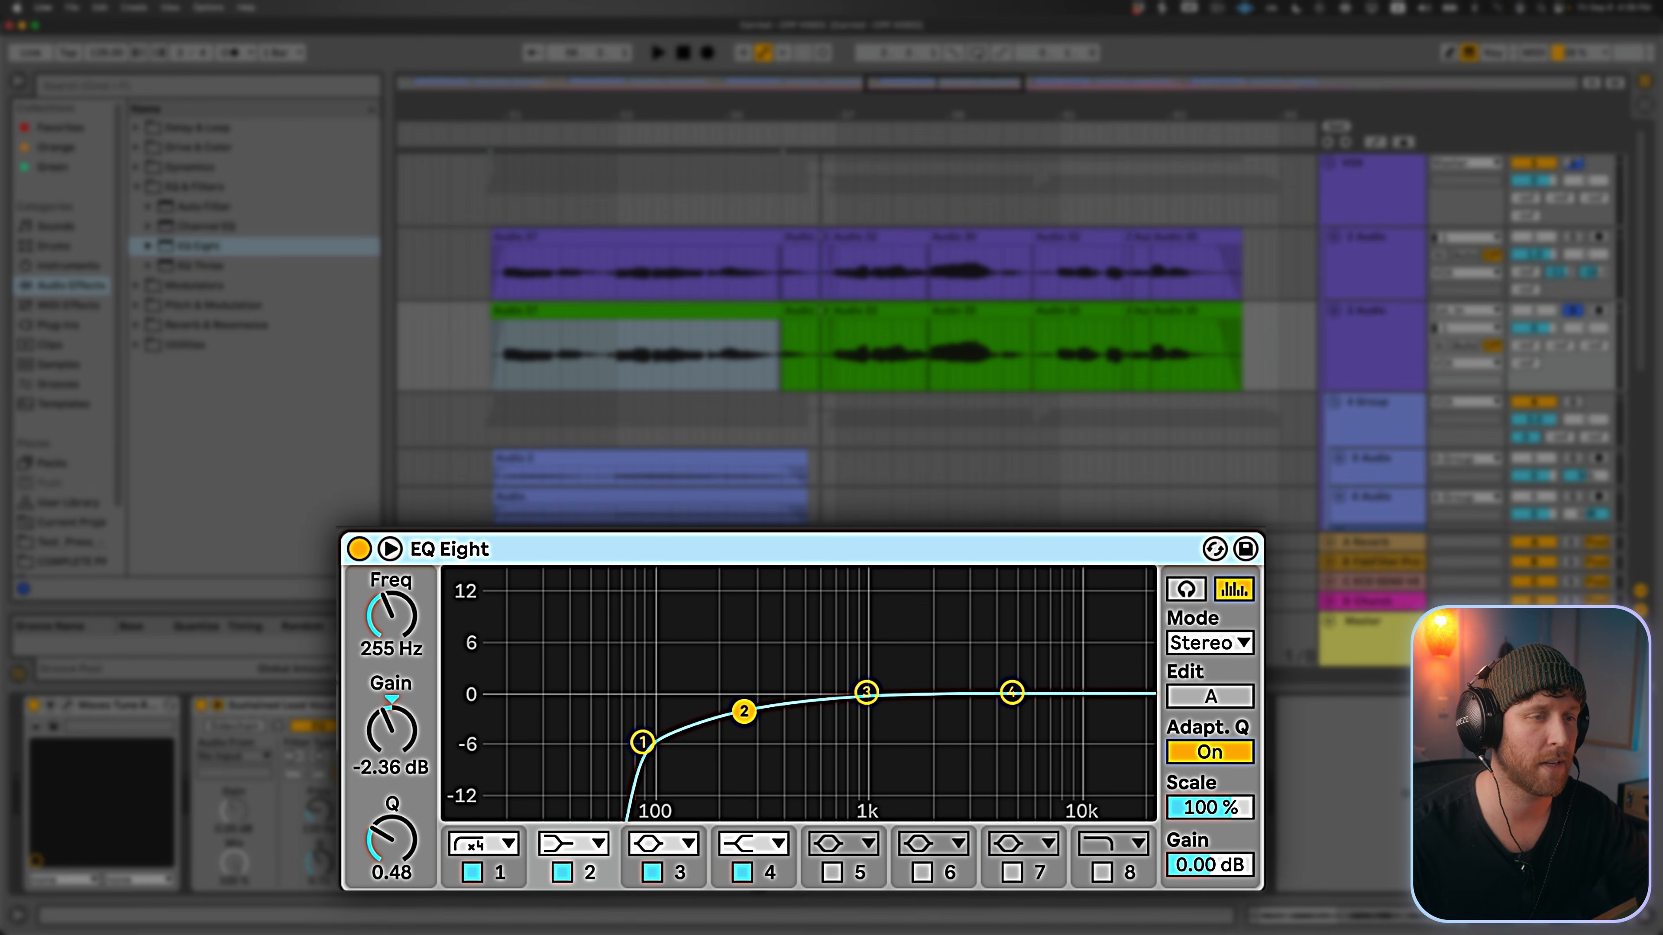
Step: Raise the band 4 high shelf of EQ Eight by about 3.35 dB at about 6.81 kHz while auditioning the vocal
{"action": "left_click_drag", "start_coordinate": [1012, 692], "coordinate": [1032, 691]}
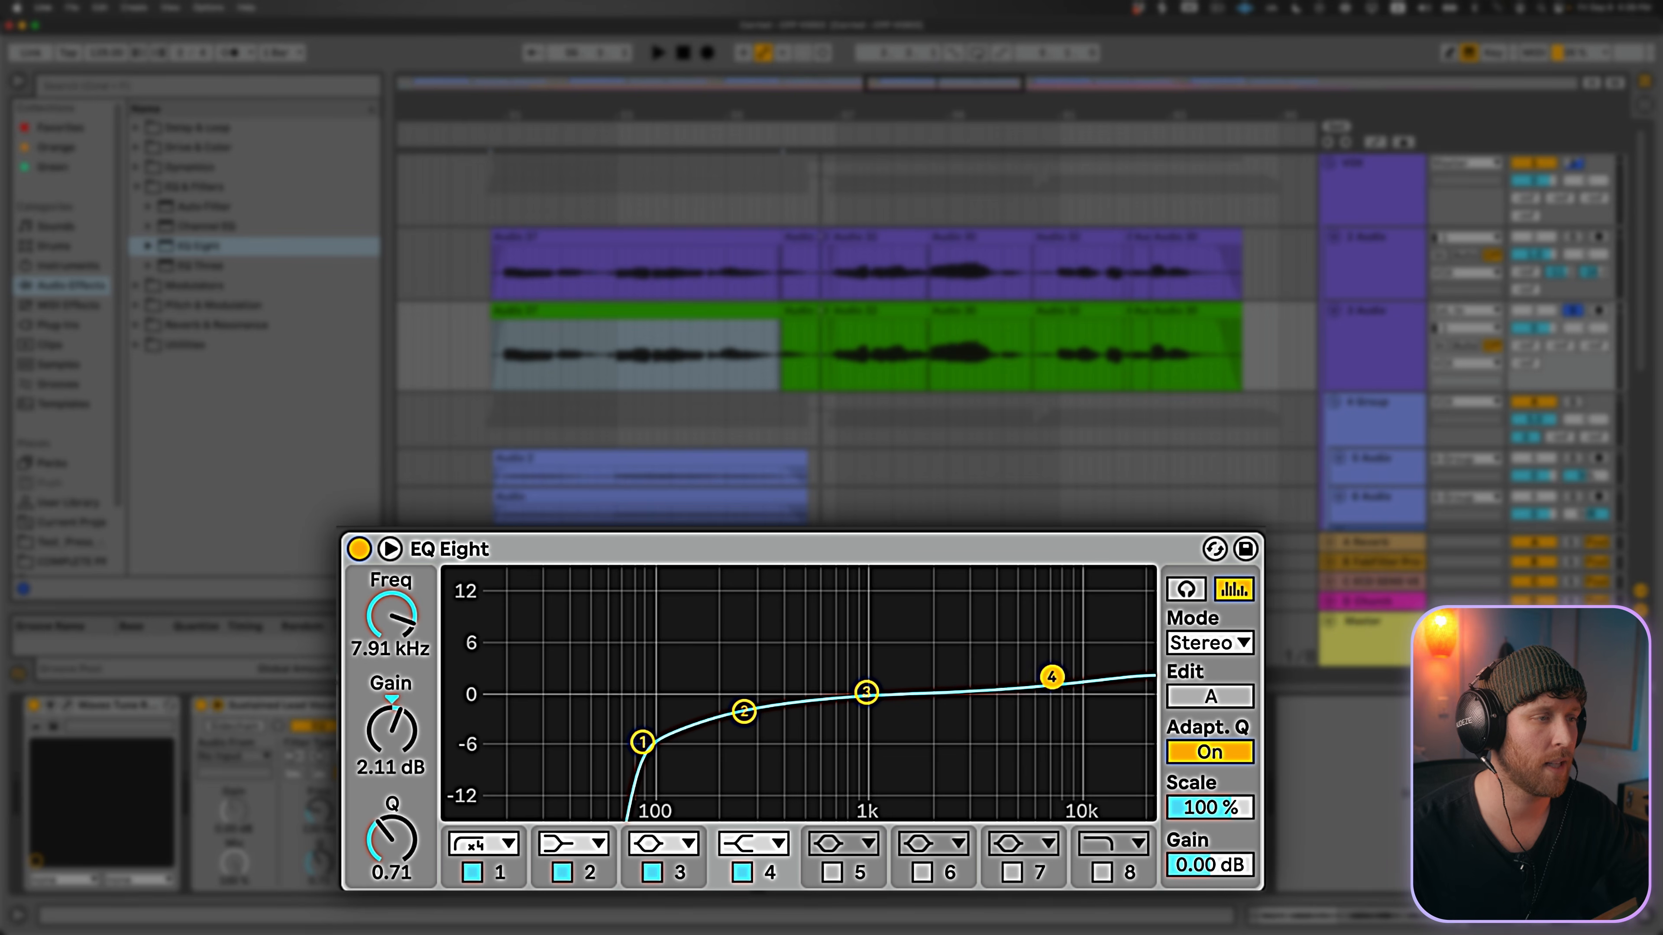
{"action": "left_click_drag", "start_coordinate": [1044, 682], "coordinate": [1040, 668]}
{"action": "key", "text": "space"}
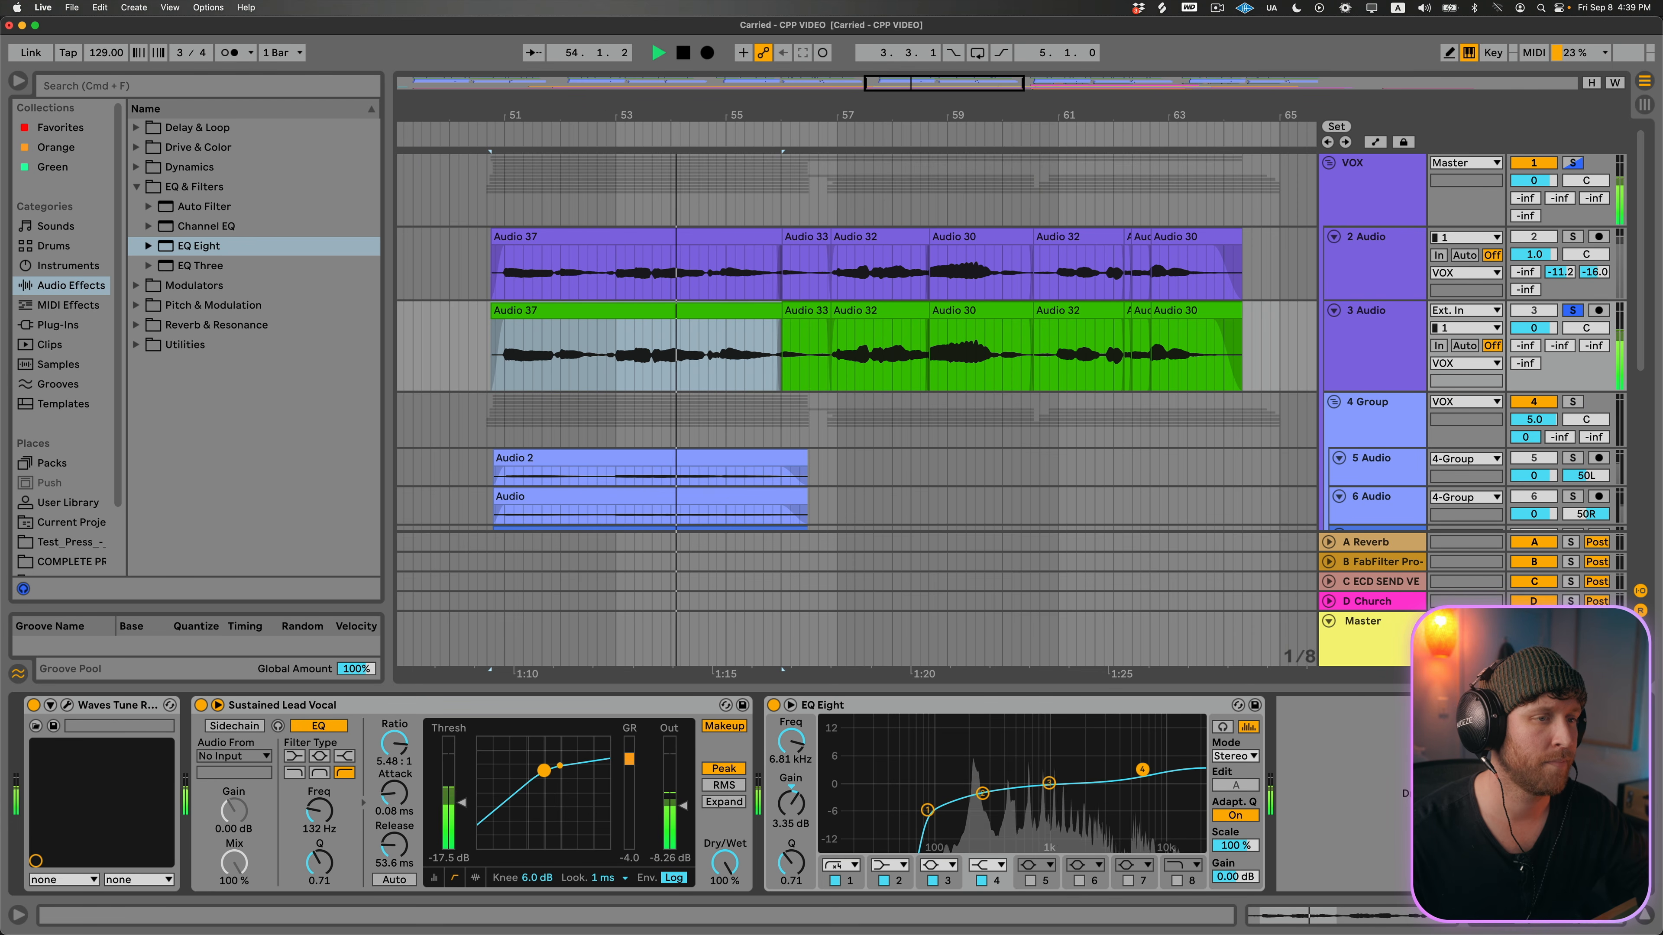
{"action": "left_click_drag", "start_coordinate": [1143, 769], "coordinate": [1142, 769]}
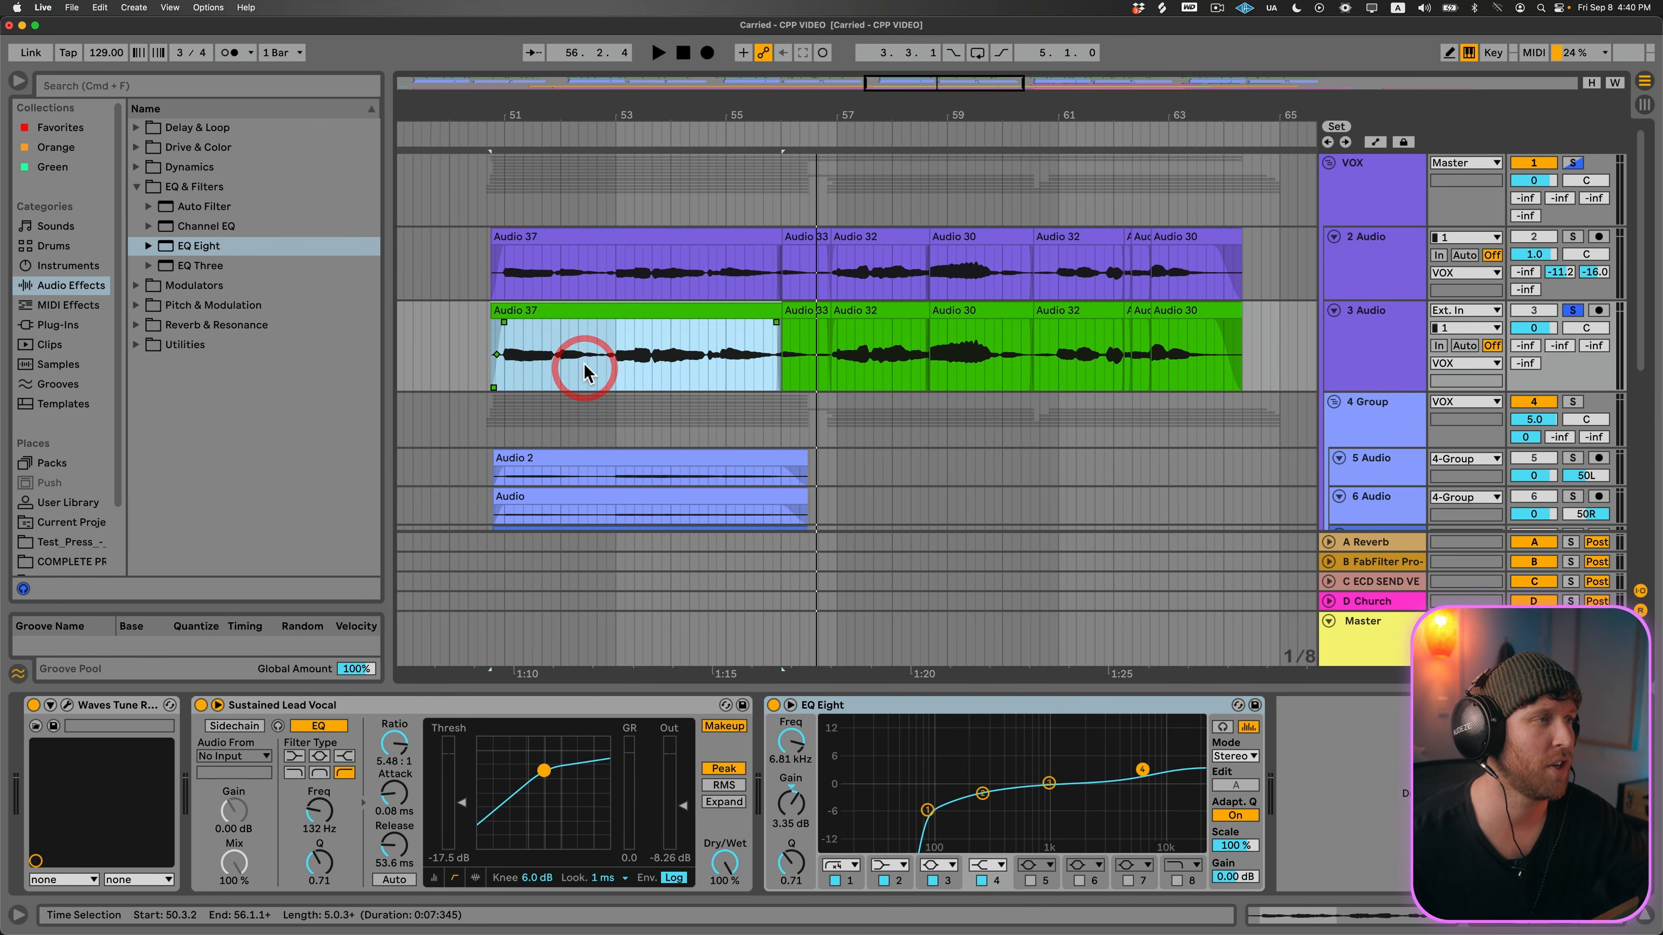
Step: Play the 3 Audio vocal from bar 51 and again from shortly before bar 53 to check it for sibilance
{"action": "left_click", "coordinate": [586, 364]}
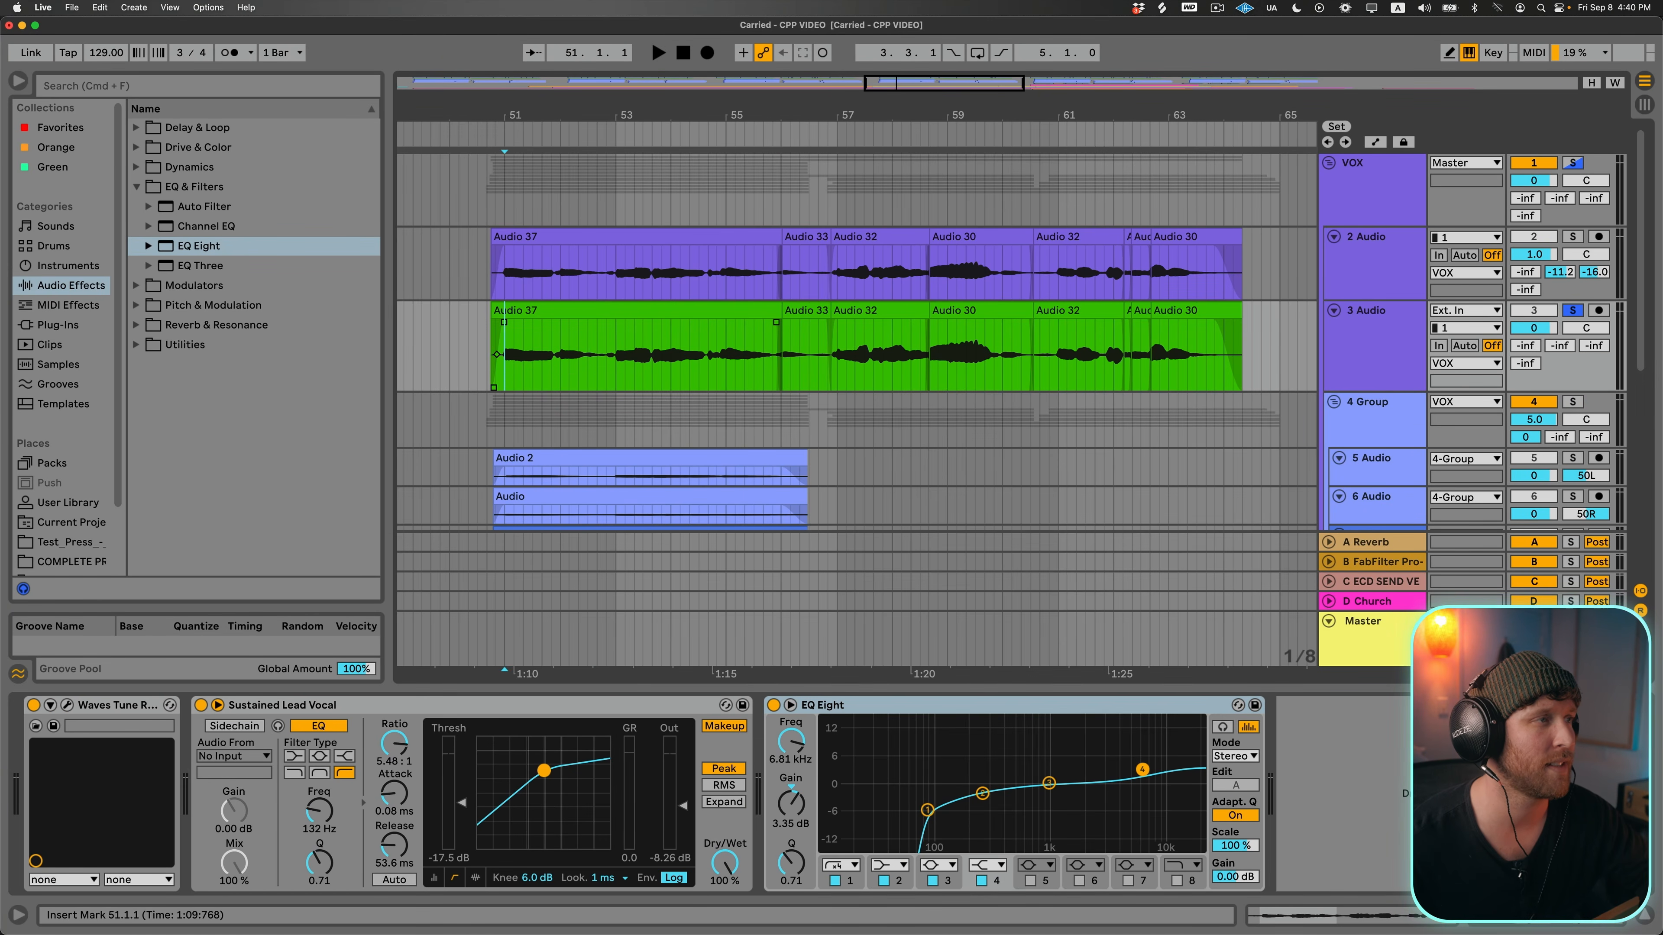
{"action": "key", "text": "space"}
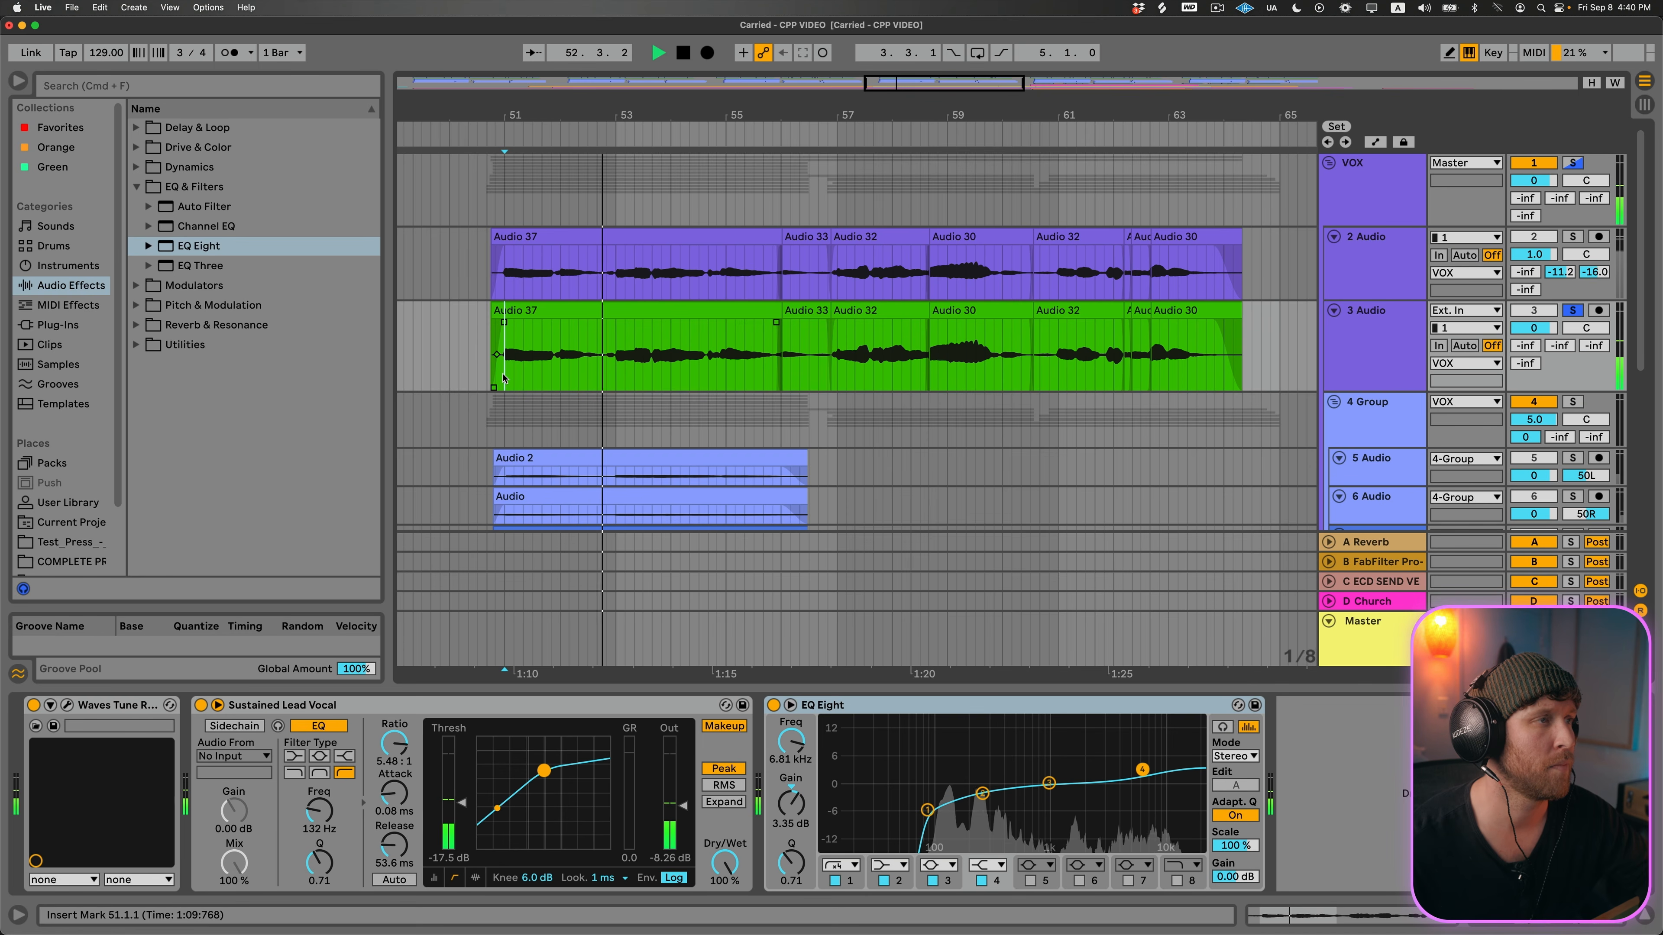
{"action": "key", "text": "space"}
{"action": "scroll", "coordinate": [614, 347], "scroll_direction": "up", "scroll_amount": 5}
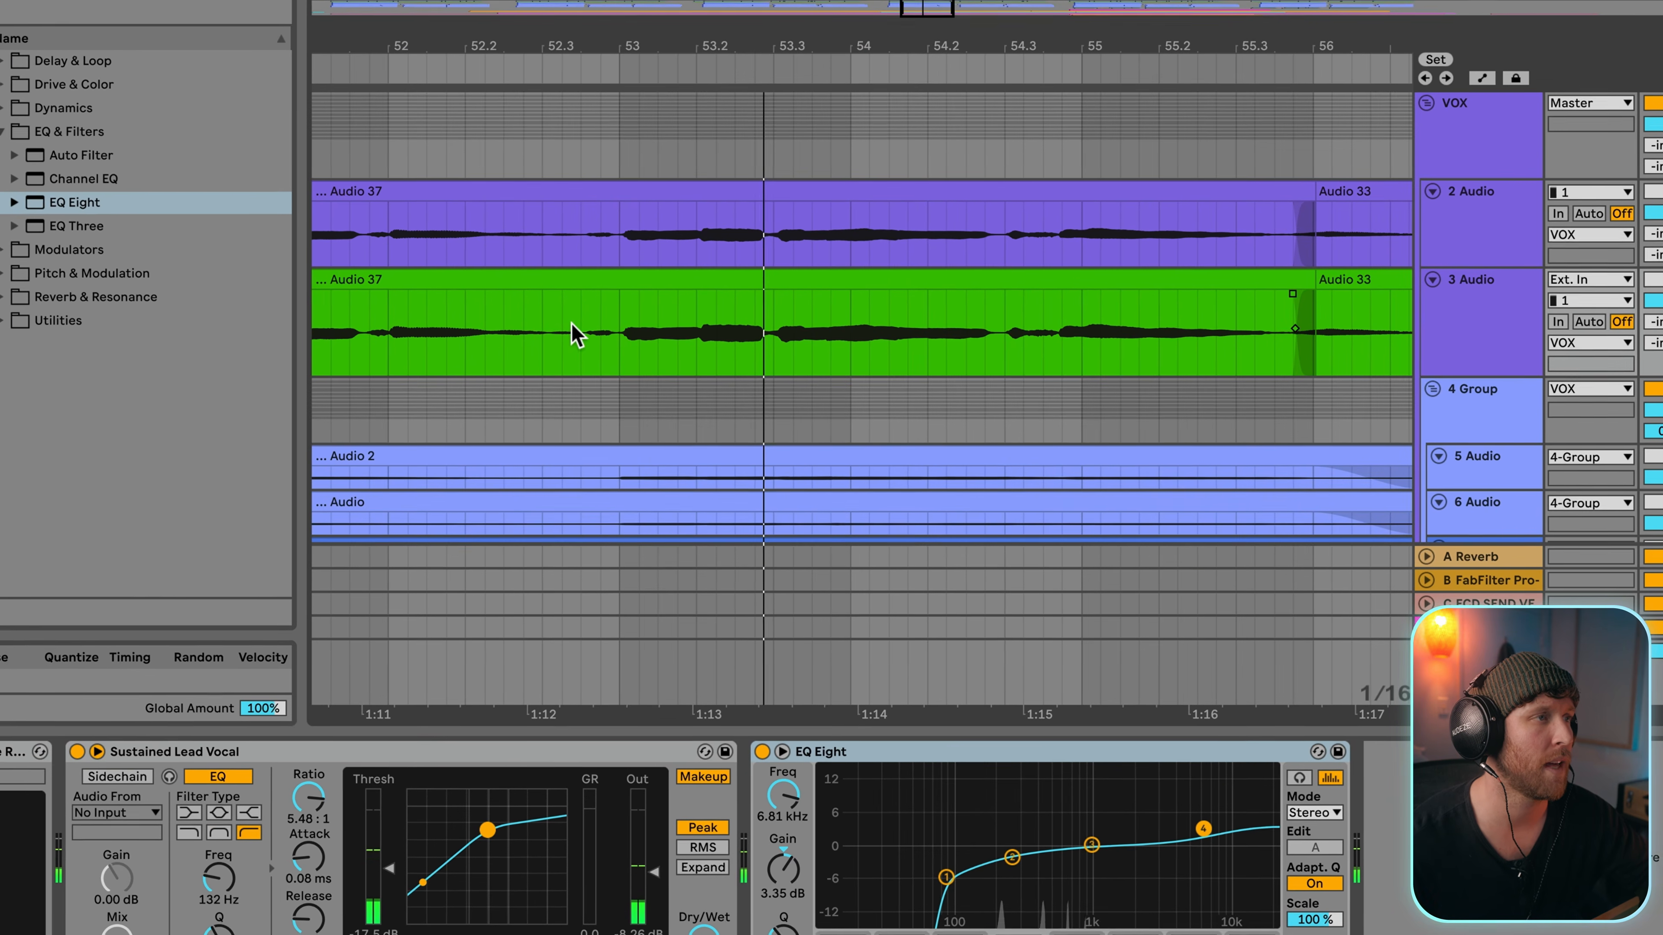
{"action": "left_click", "coordinate": [580, 335]}
{"action": "key", "text": "space"}
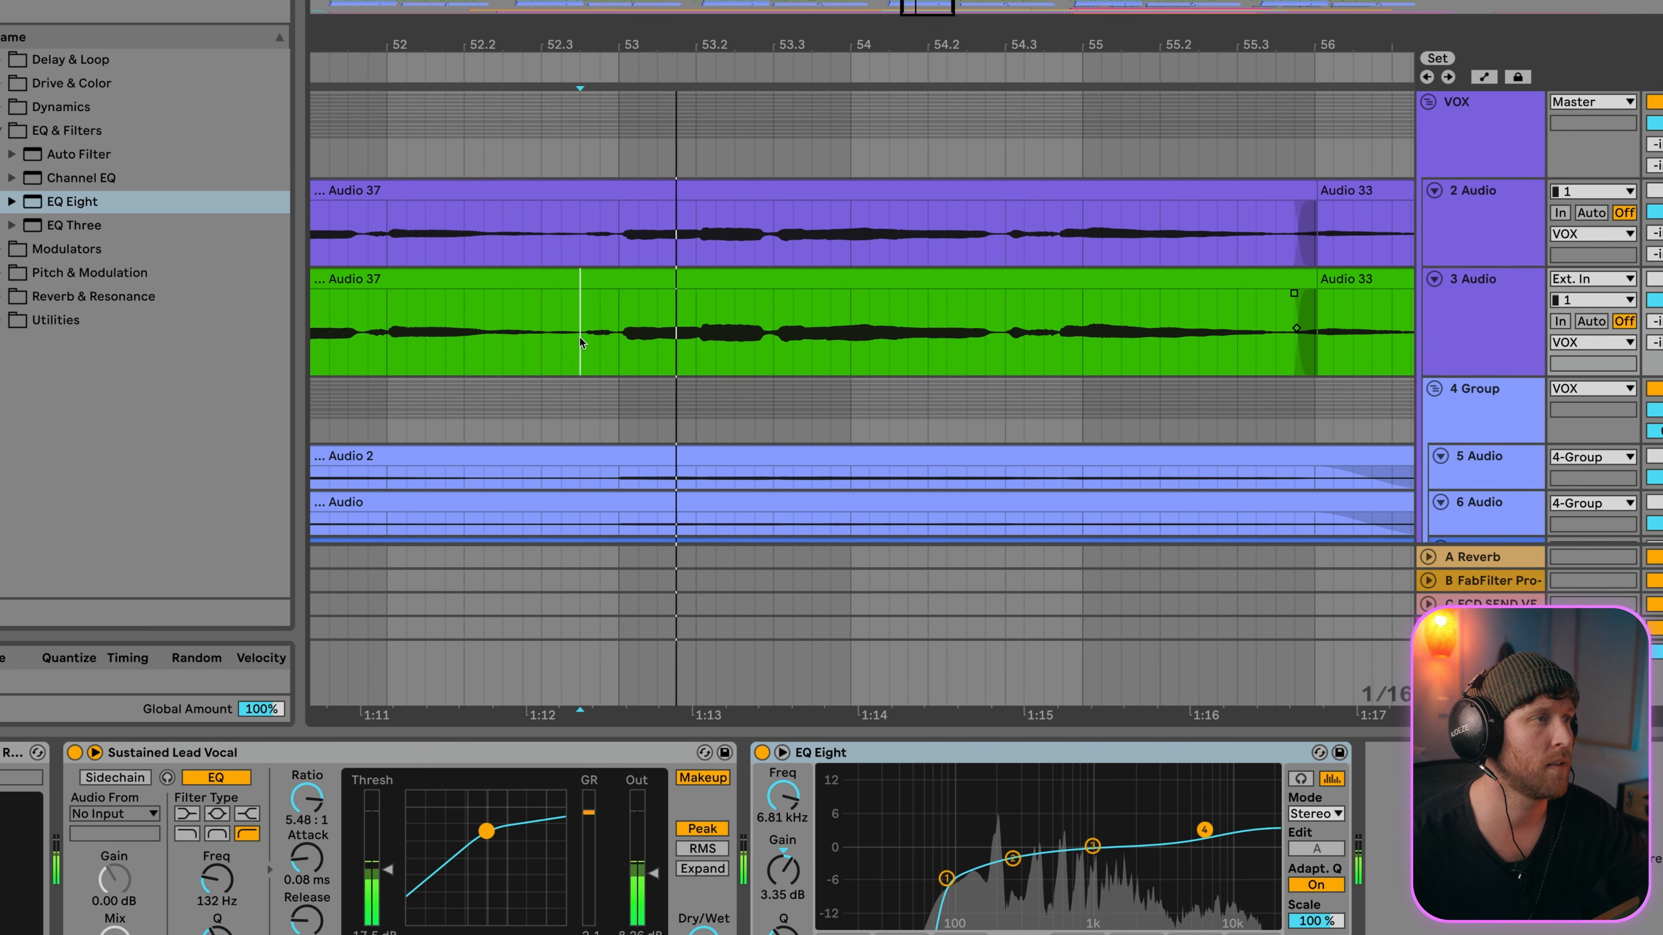
{"action": "key", "text": "space"}
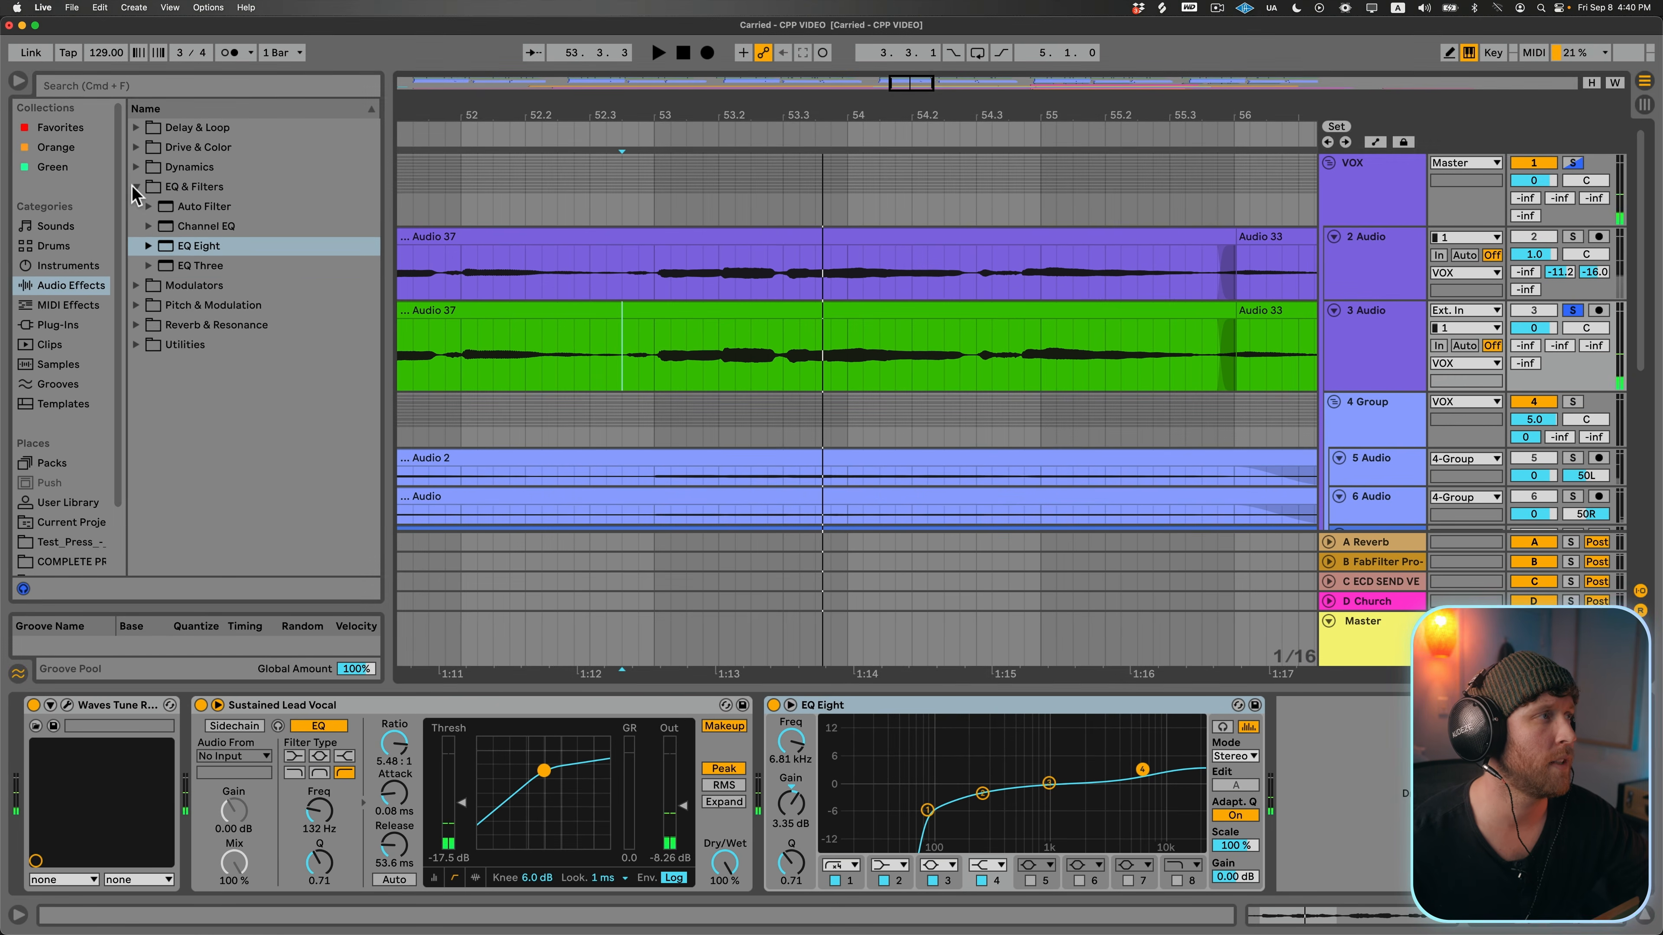
Step: Find the De-esser preset among the Compressor presets and add it after EQ Eight on the 3 Audio track
{"action": "left_click", "coordinate": [135, 186]}
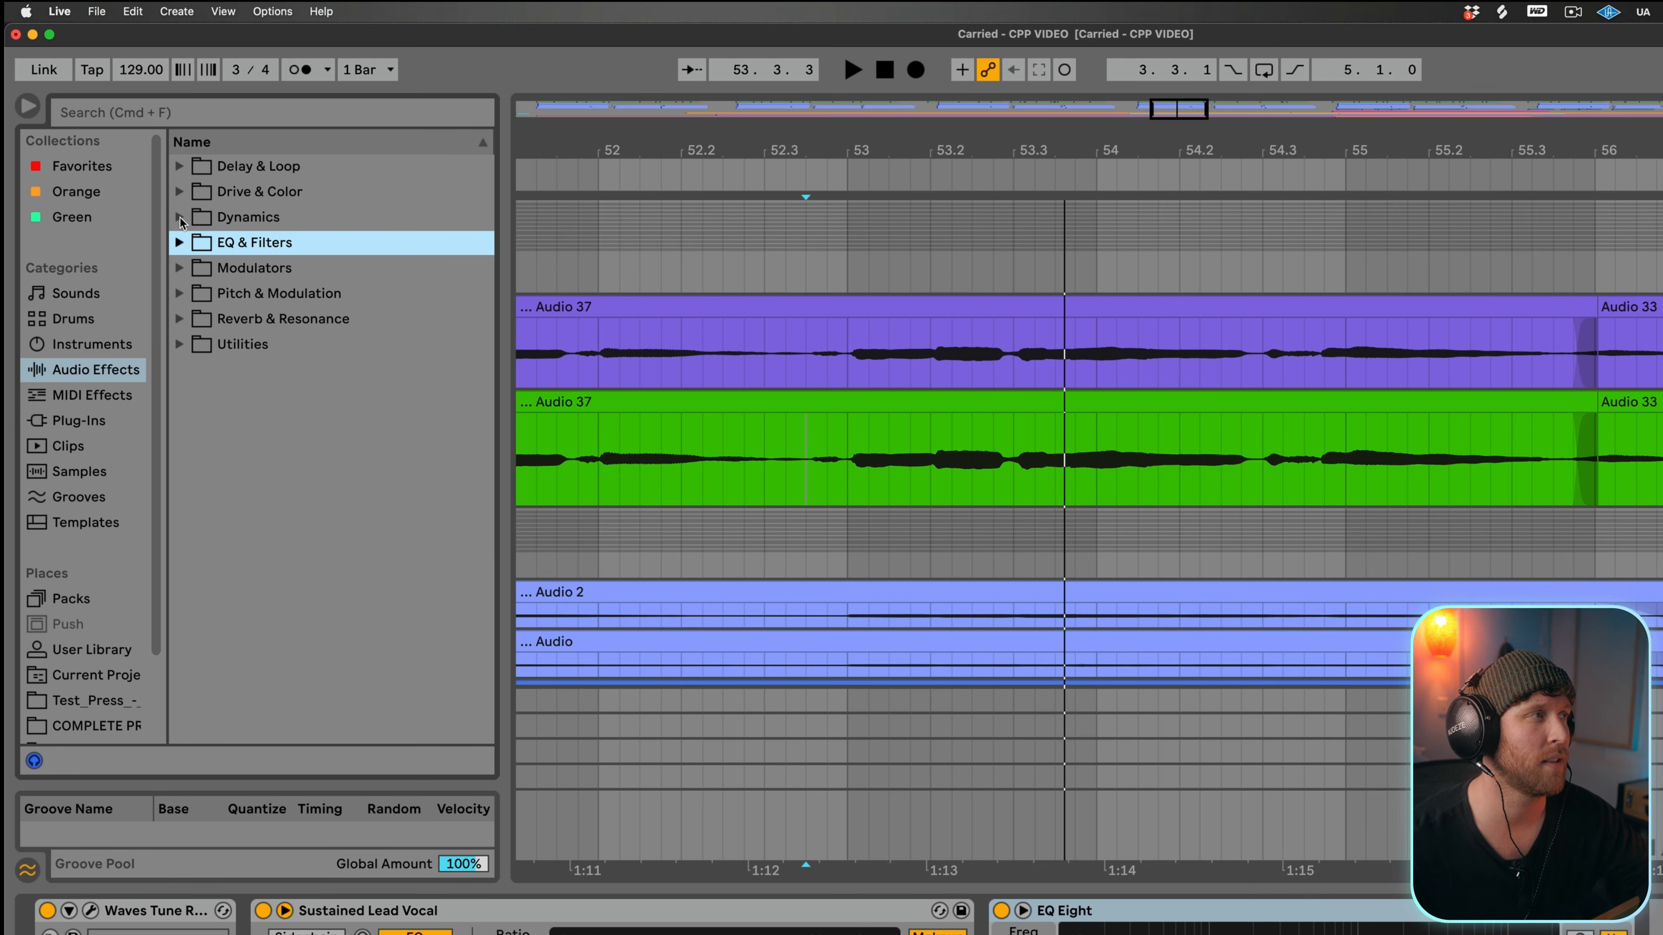
{"action": "left_click", "coordinate": [180, 219]}
{"action": "left_click", "coordinate": [196, 243]}
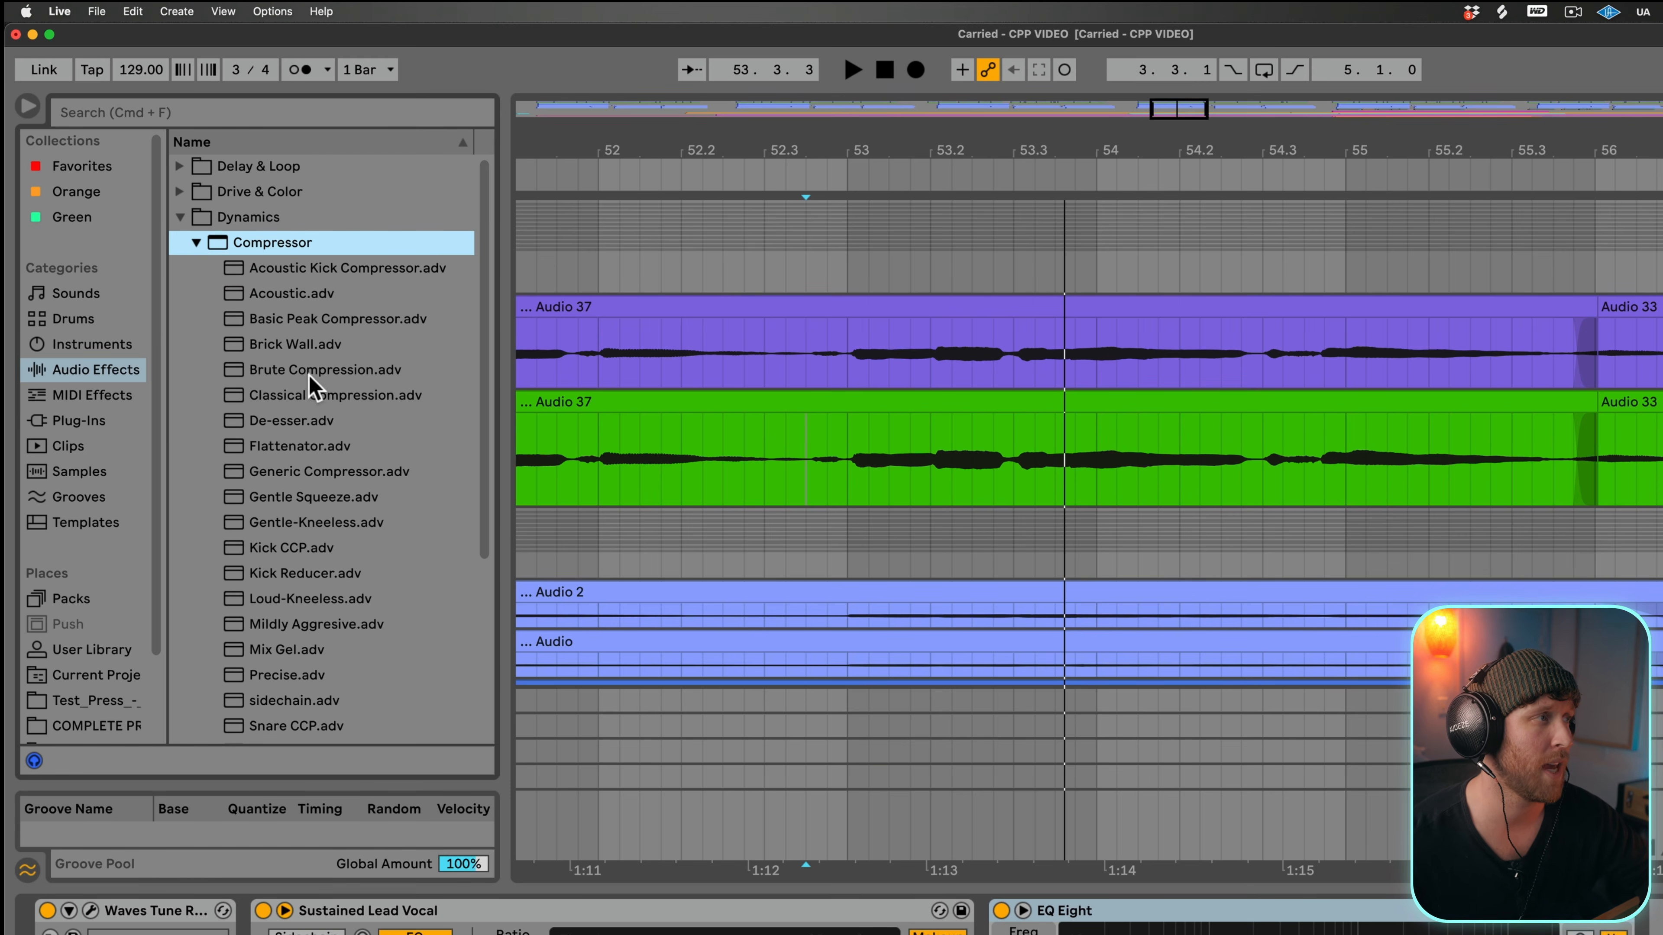
{"action": "double_click", "coordinate": [291, 420]}
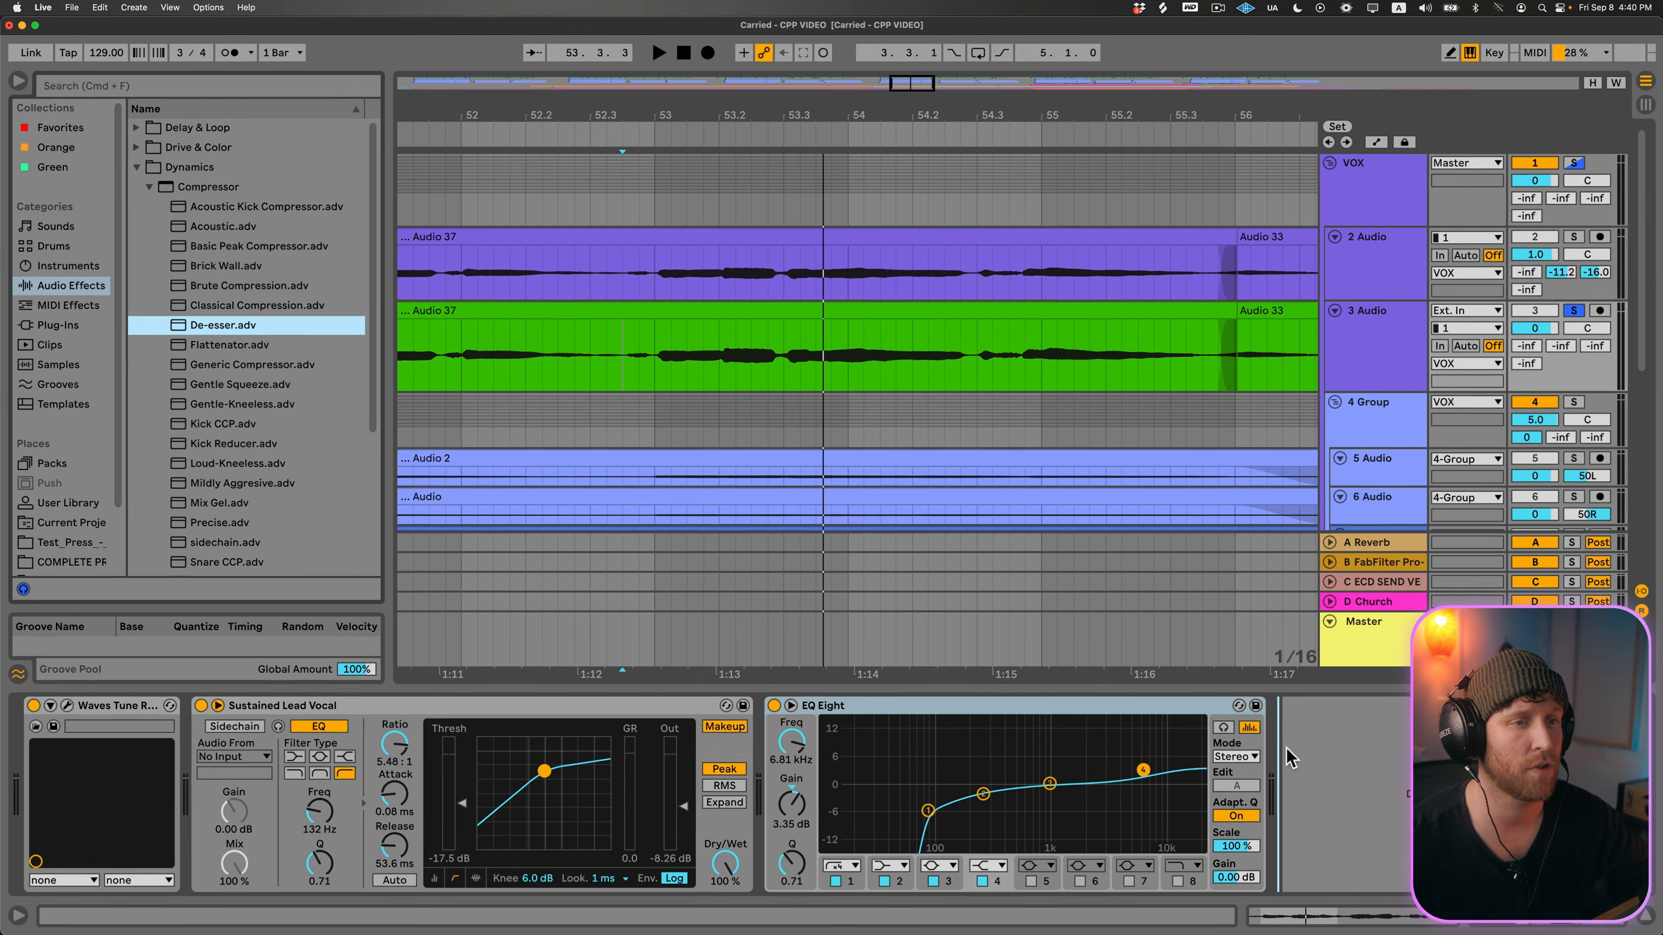
{"action": "left_click", "coordinate": [1282, 745]}
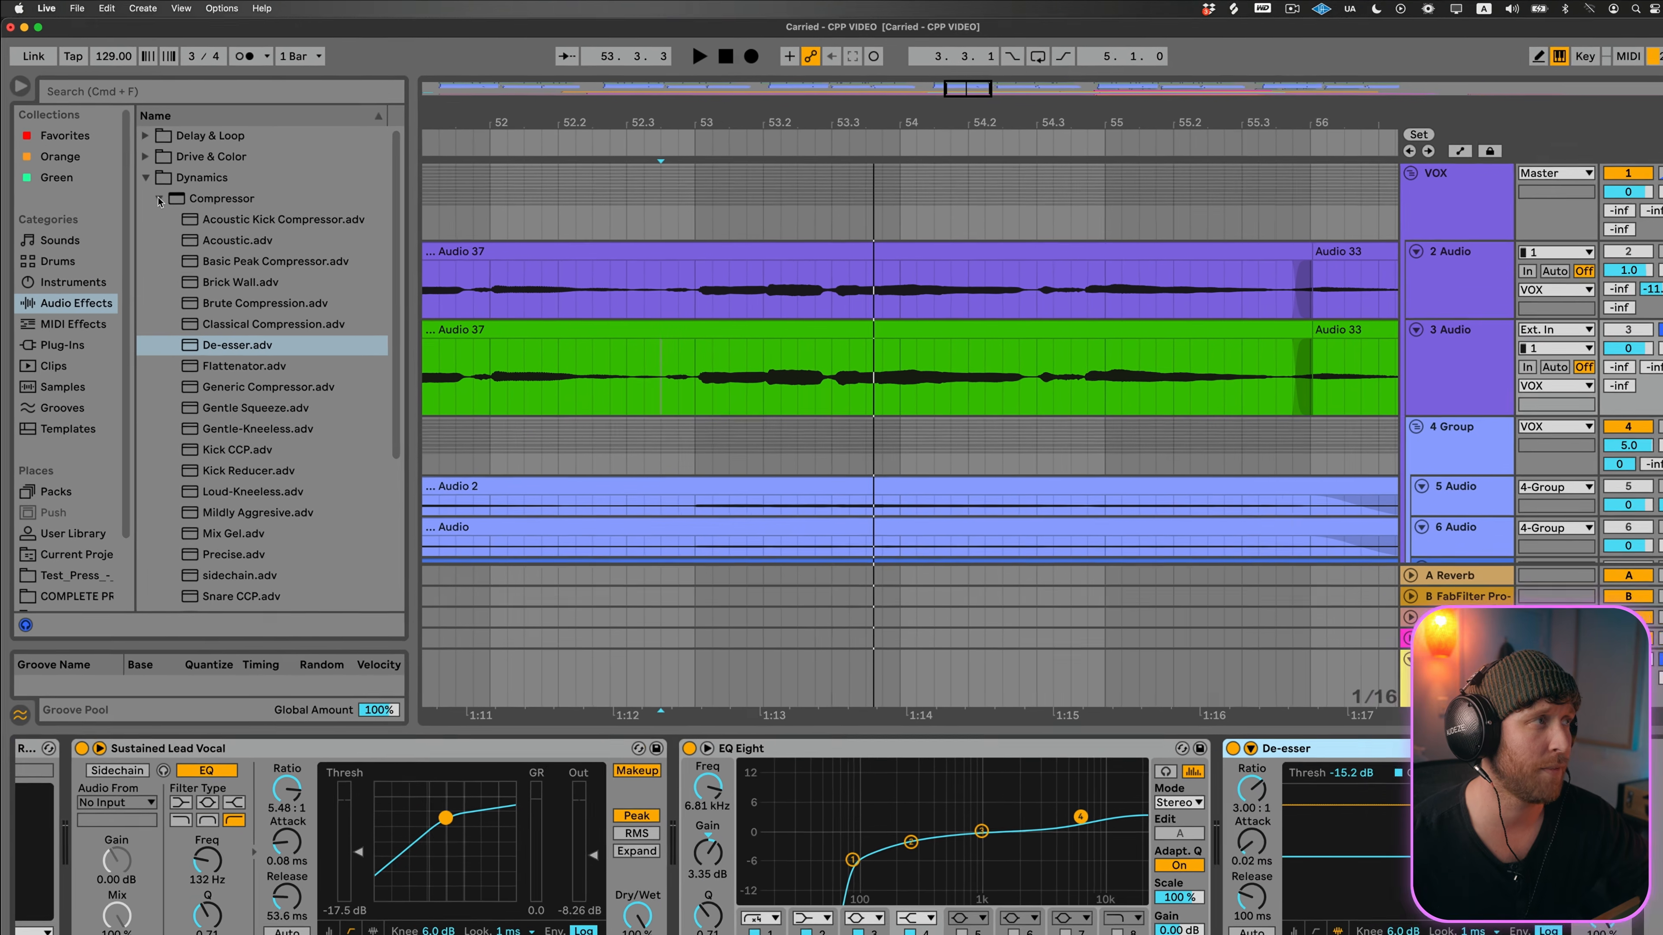
Step: Add the Spectrum analyzer from the Utilities devices after the De-esser and expand its display
{"action": "left_click", "coordinate": [149, 186]}
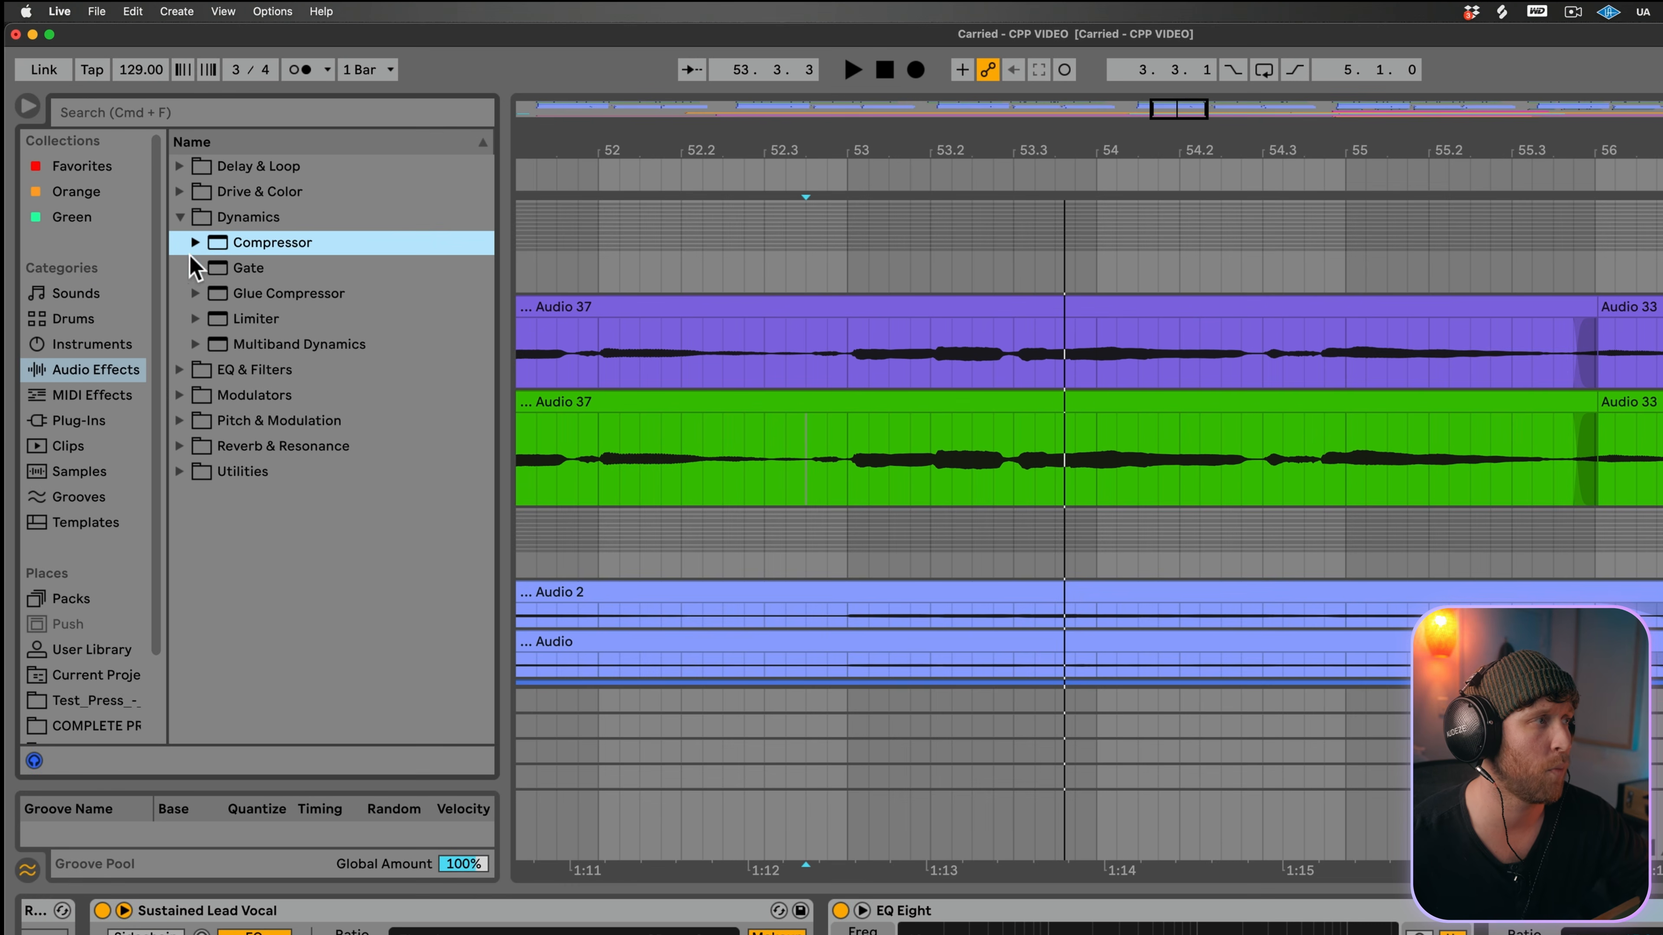
{"action": "left_click", "coordinate": [179, 471]}
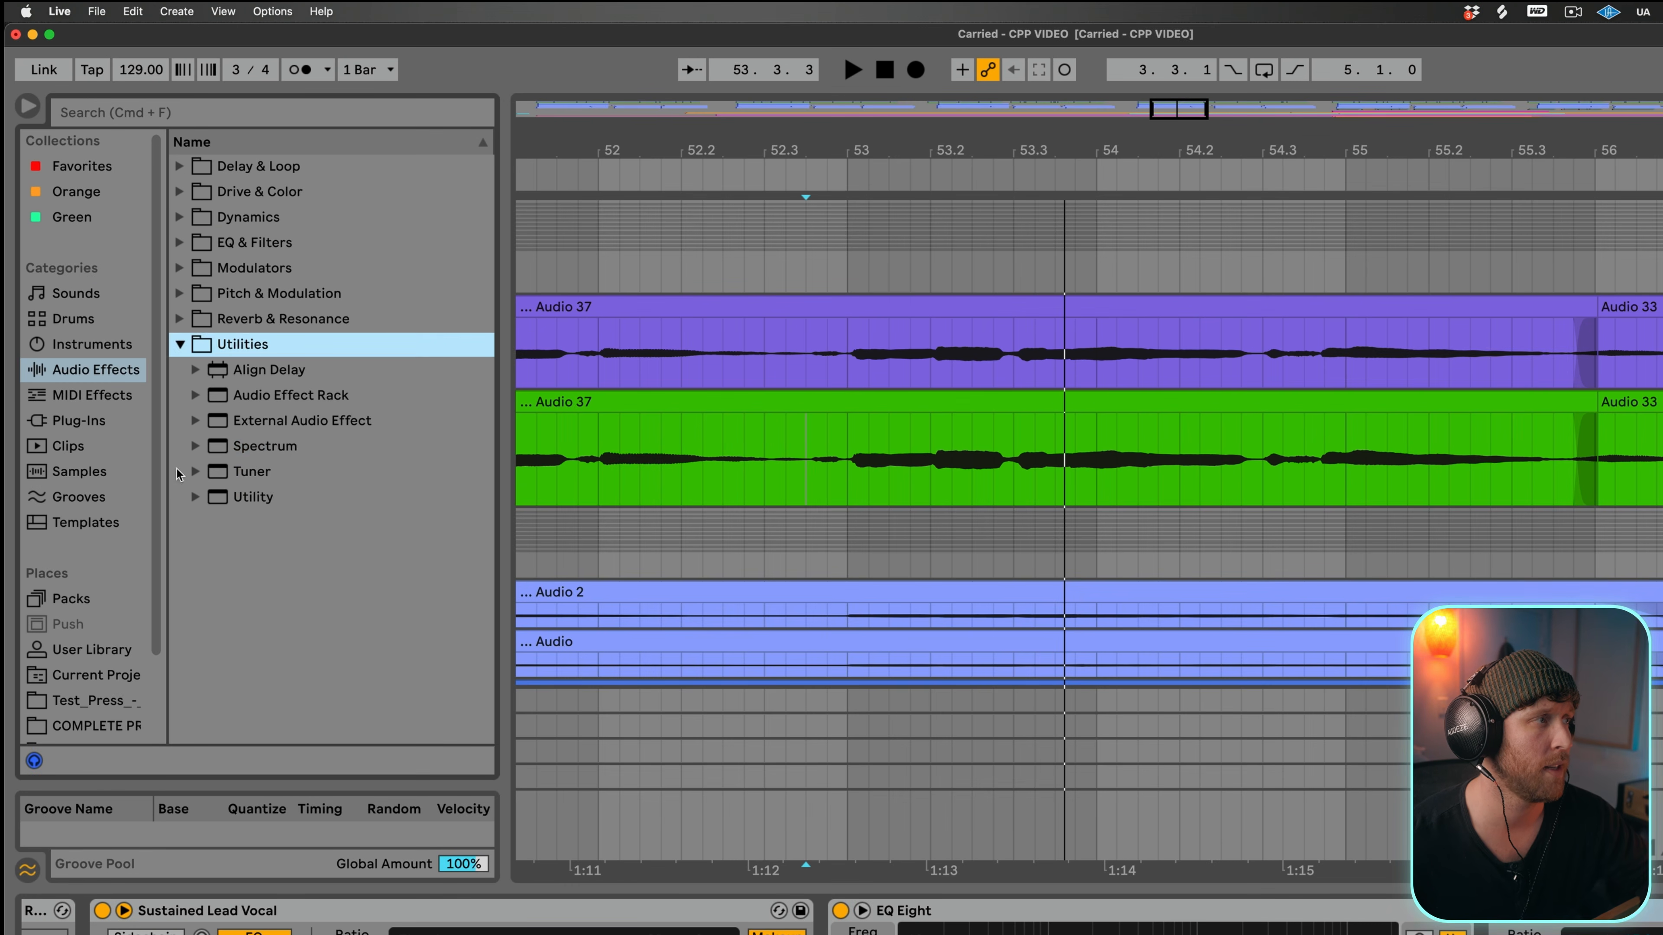
{"action": "double_click", "coordinate": [216, 447]}
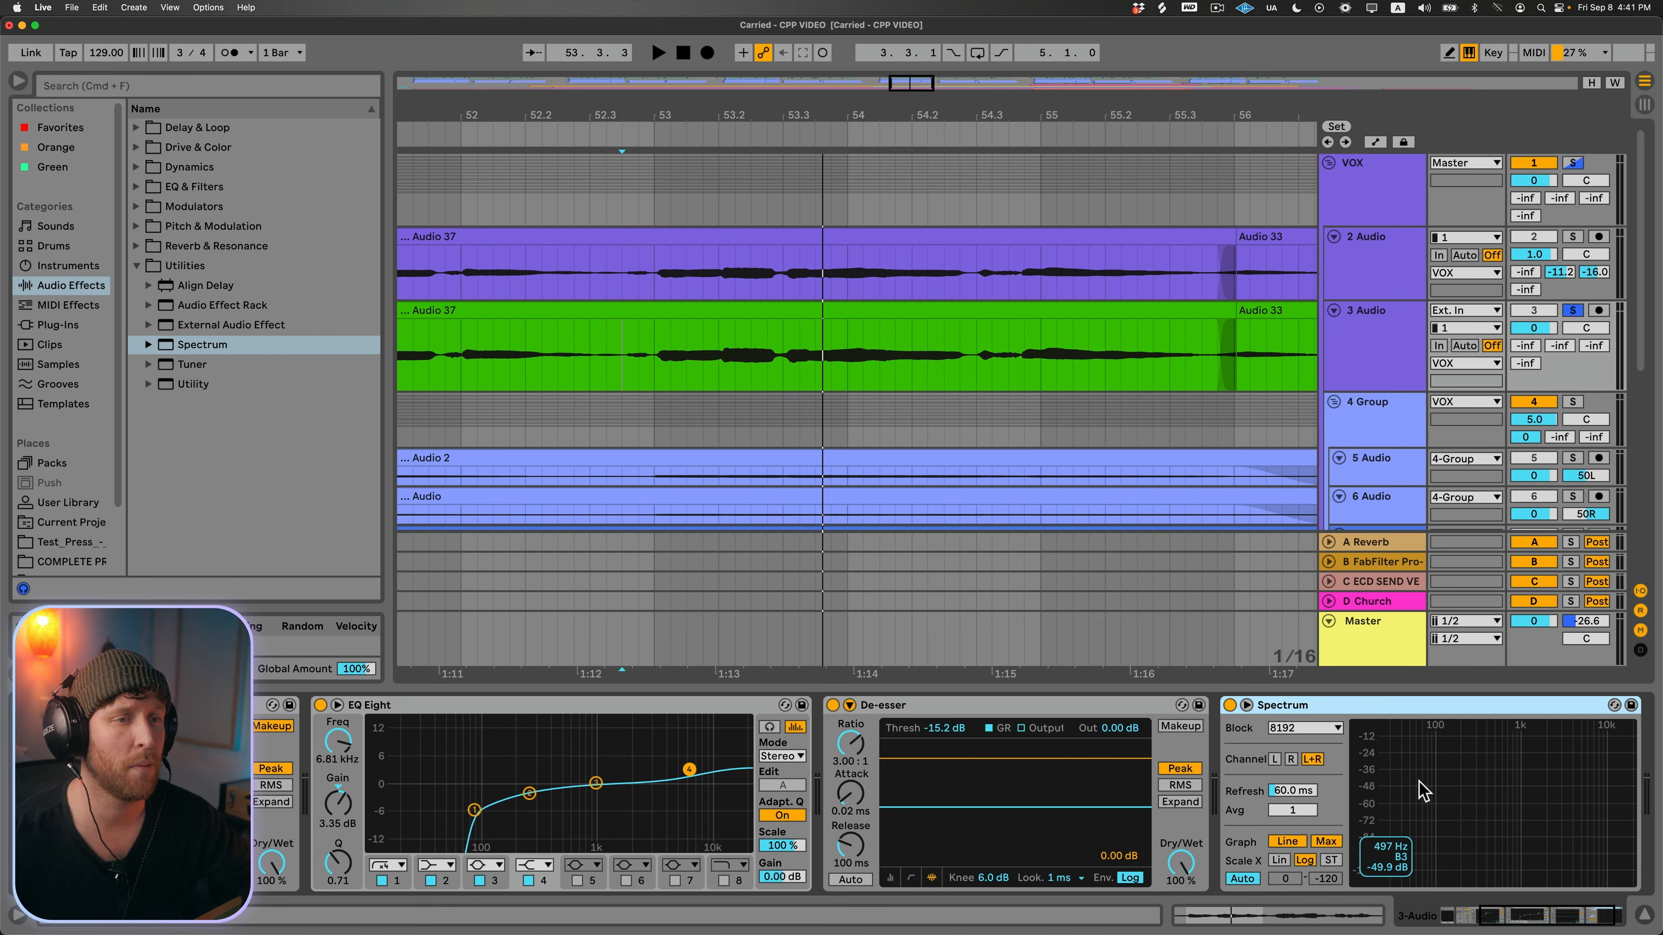
{"action": "left_click", "coordinate": [1246, 705]}
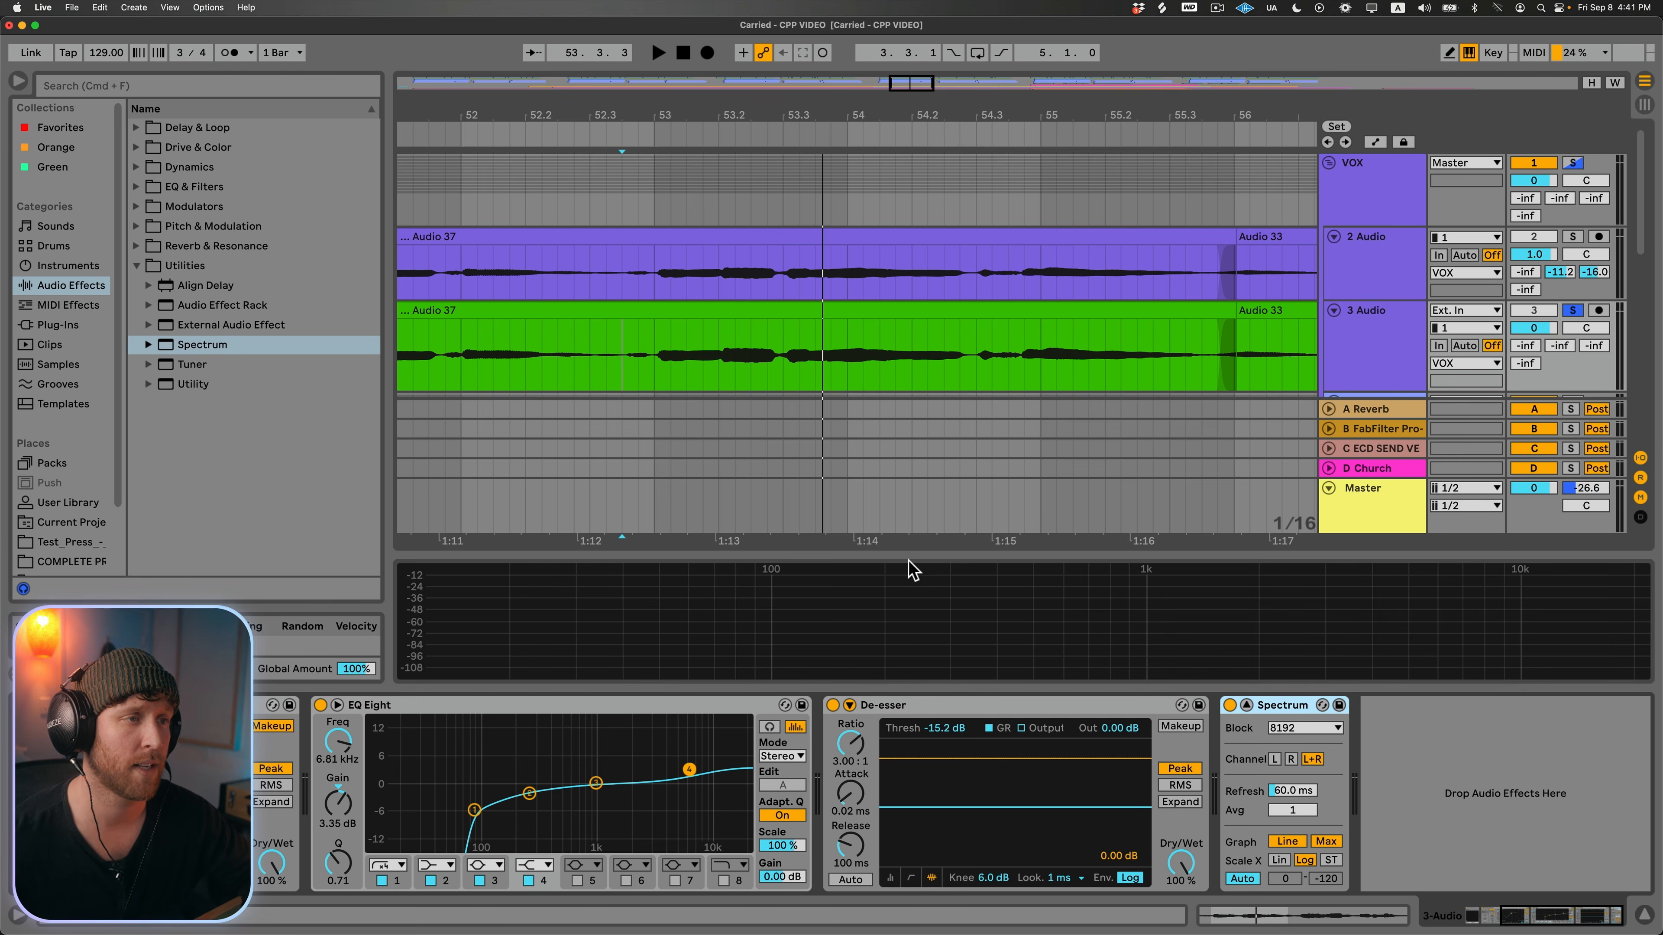
Step: Play the vocal phrase before bar 53 and examine where the sibilance lies in the expanded Spectrum display
{"action": "key", "text": "space"}
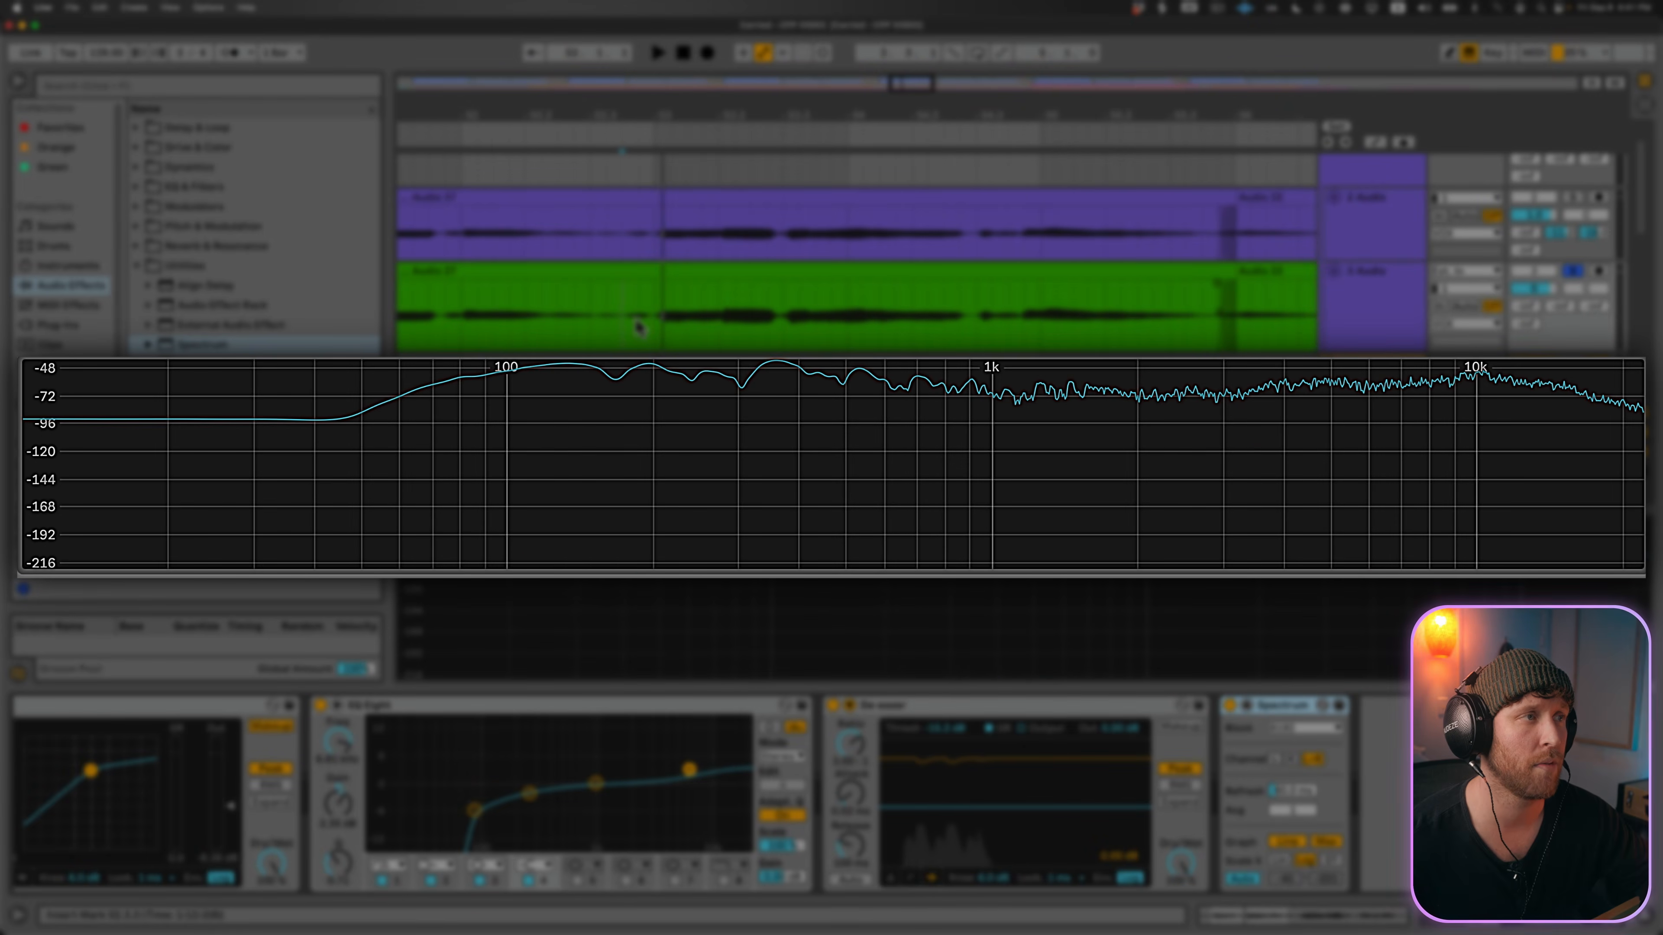
{"action": "mouse_move", "coordinate": [1486, 442]}
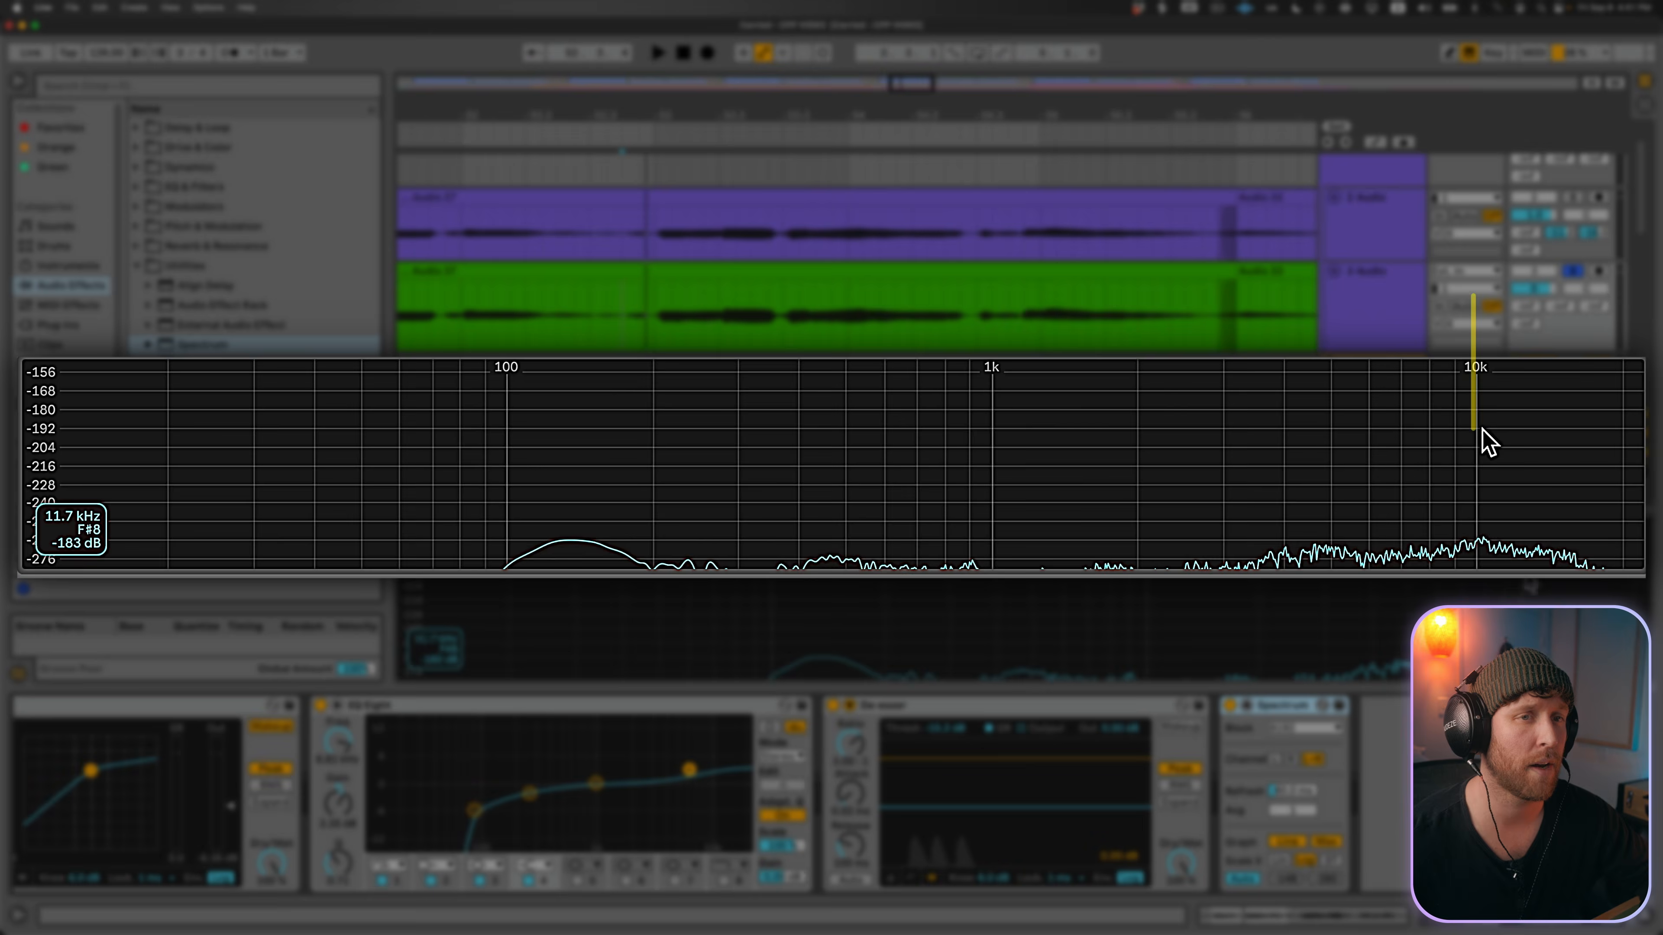
{"action": "left_click", "coordinate": [1473, 367]}
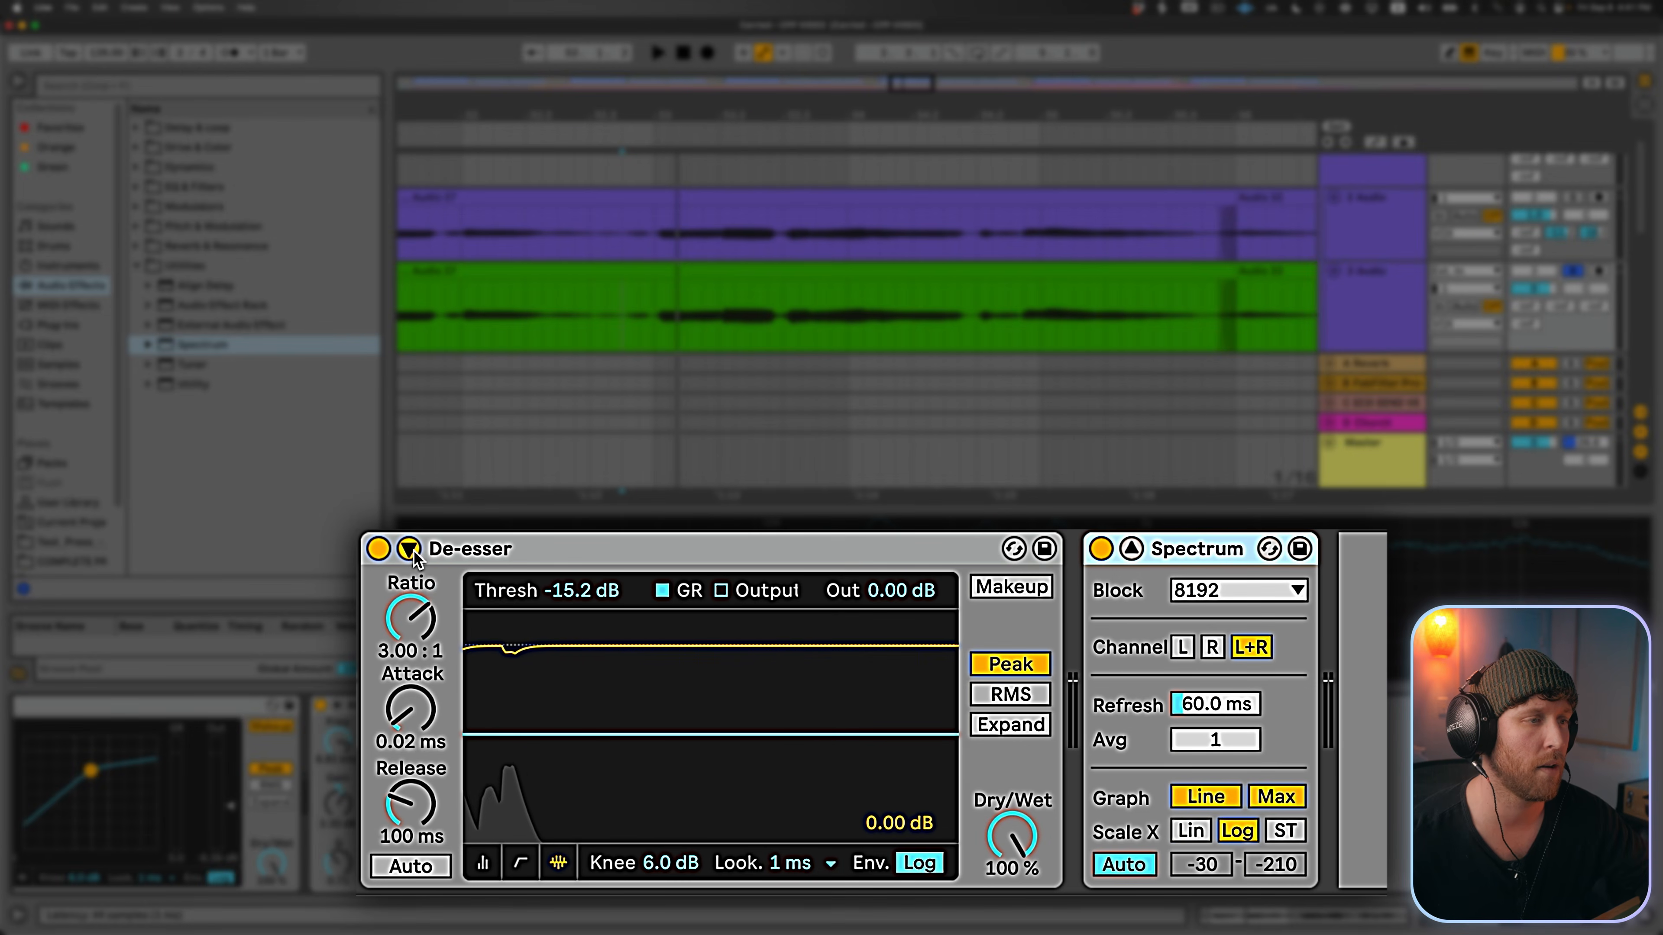
Step: Set the De-esser's sidechain EQ to 10.0 kHz with Q 1.94, ratio inf:1, threshold -28.1 dB and release 17.5 ms
{"action": "left_click", "coordinate": [416, 552]}
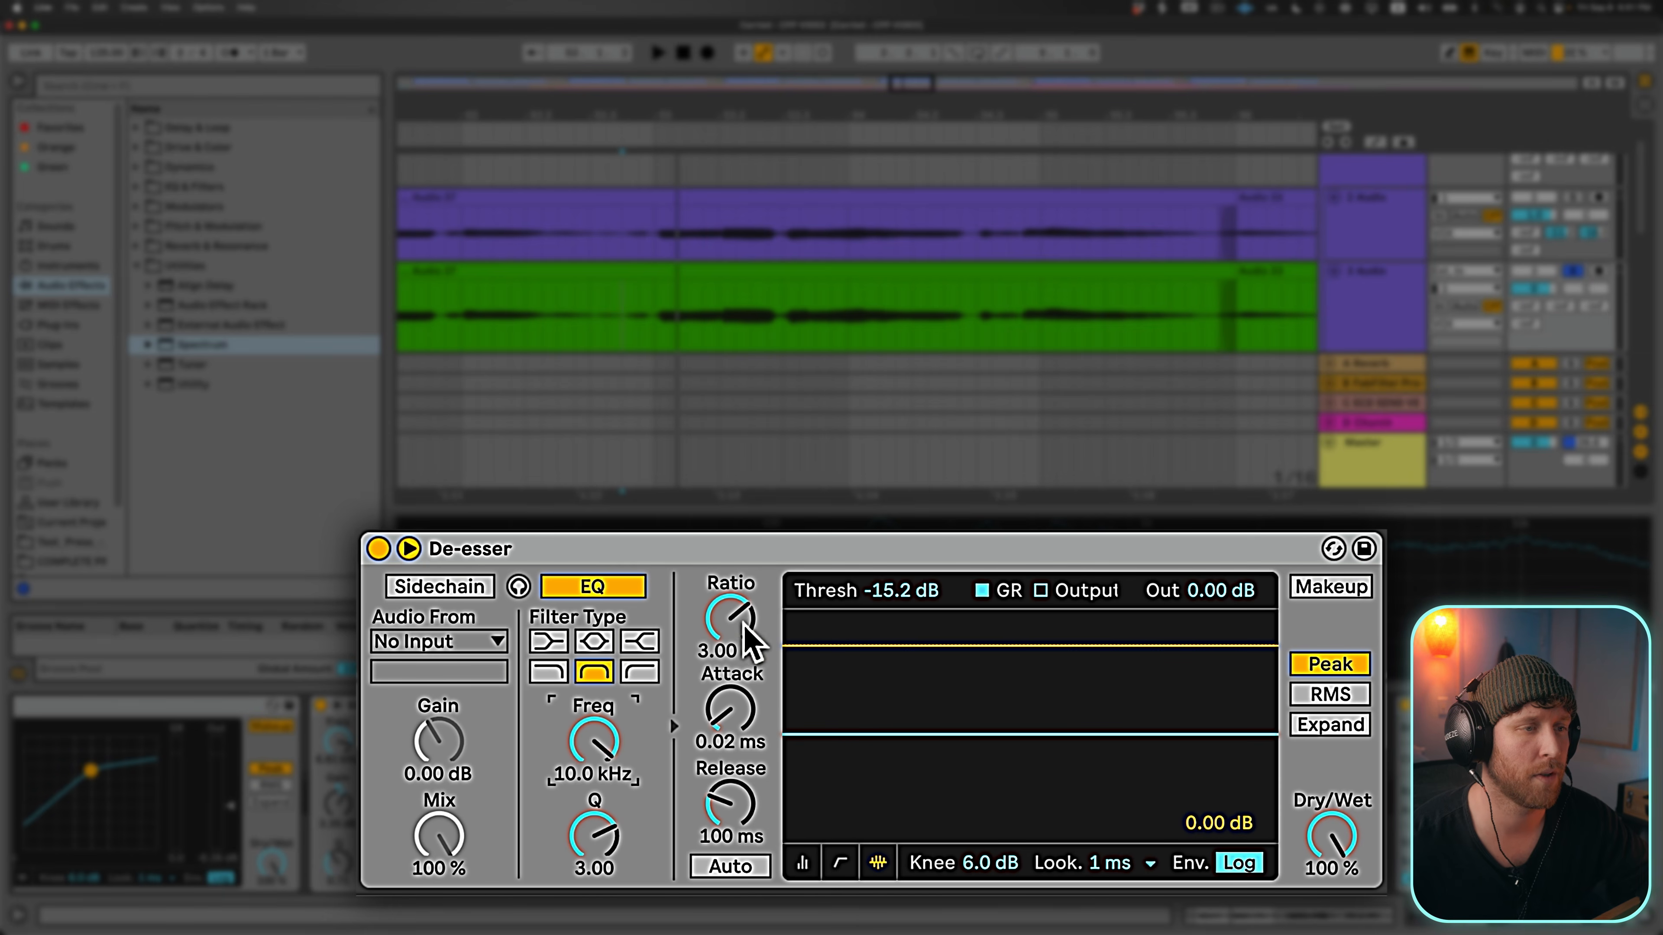
{"action": "left_click", "coordinate": [841, 863]}
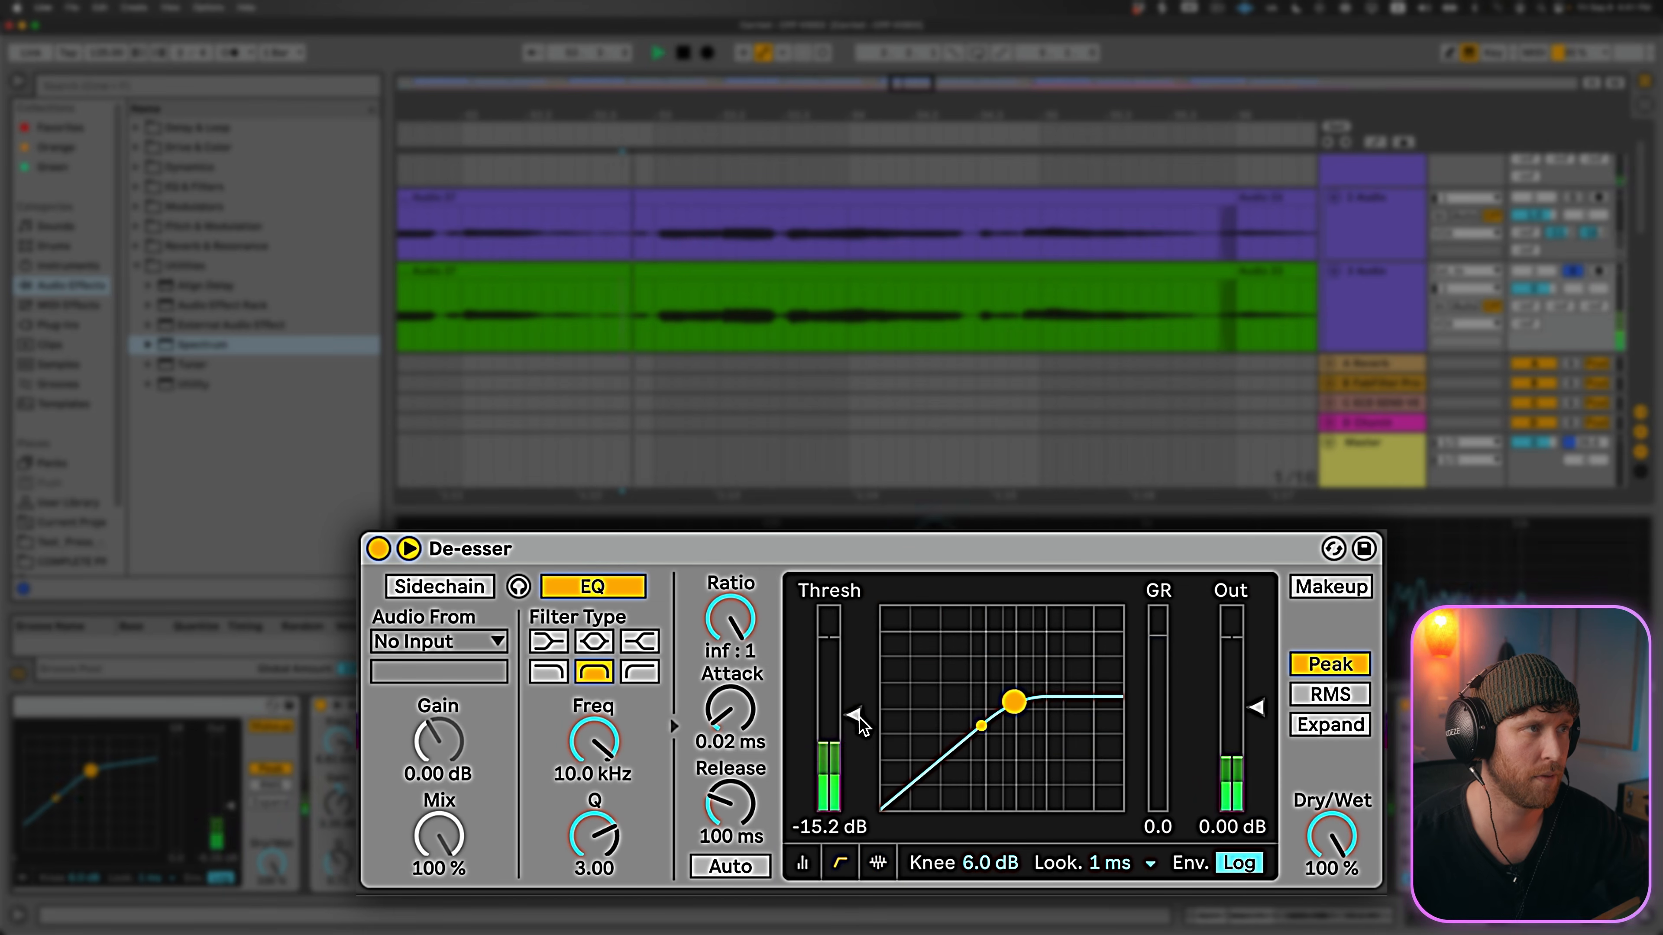
{"action": "left_click_drag", "start_coordinate": [863, 726], "coordinate": [863, 713]}
{"action": "key", "text": "space"}
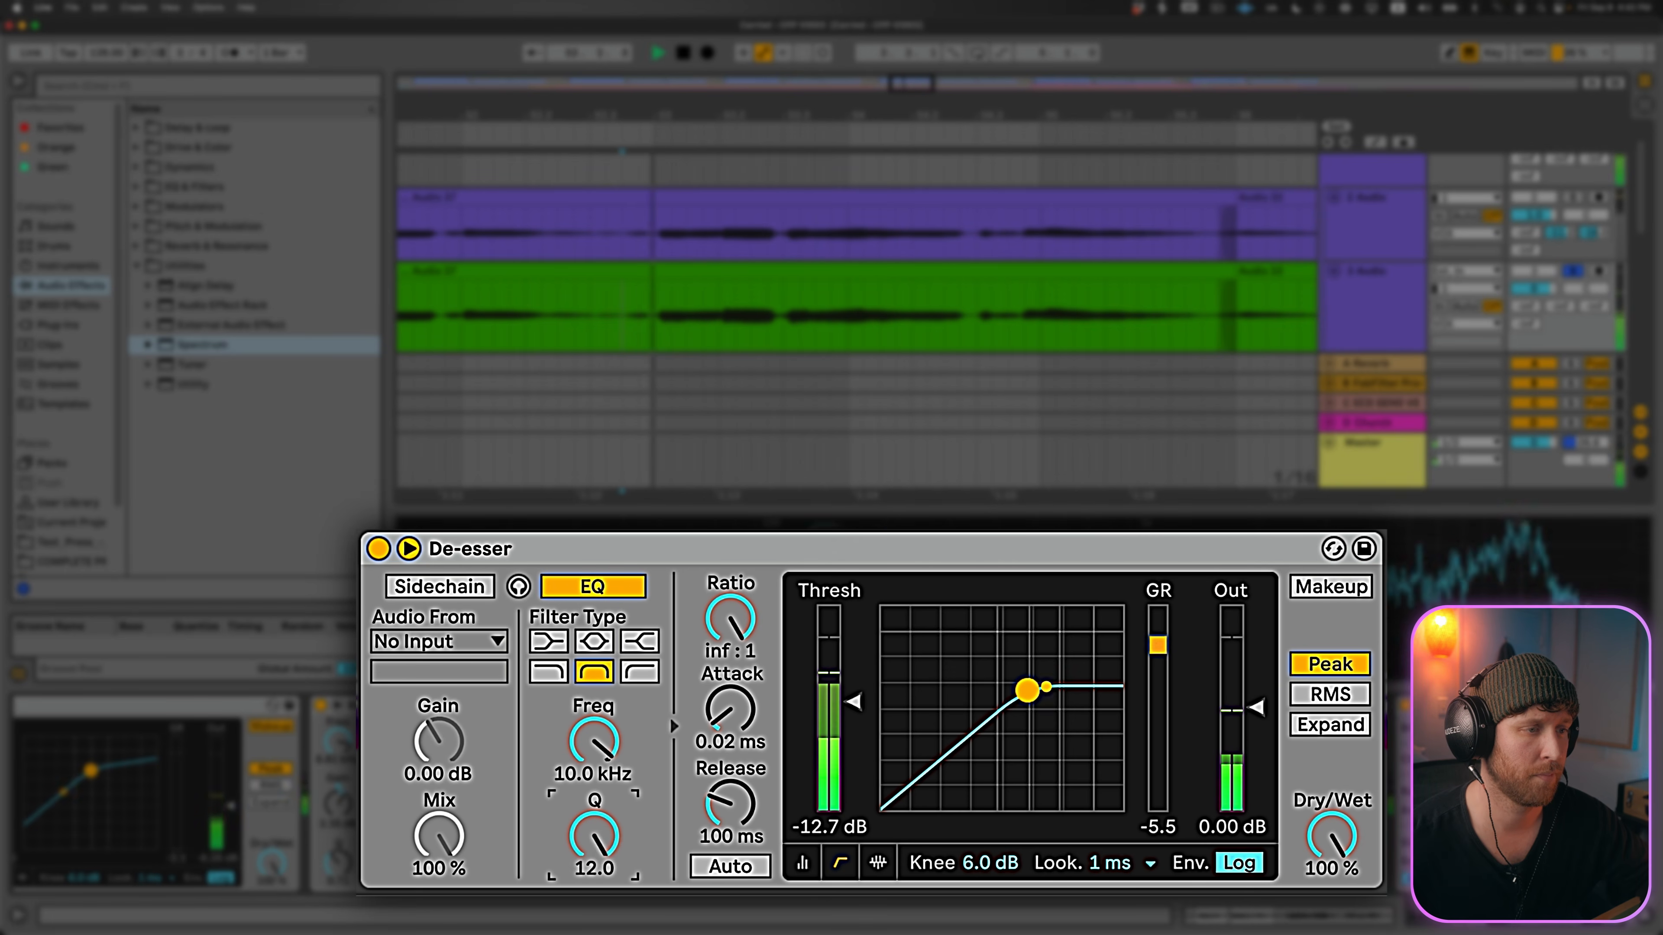
{"action": "left_click_drag", "start_coordinate": [594, 837], "coordinate": [594, 851]}
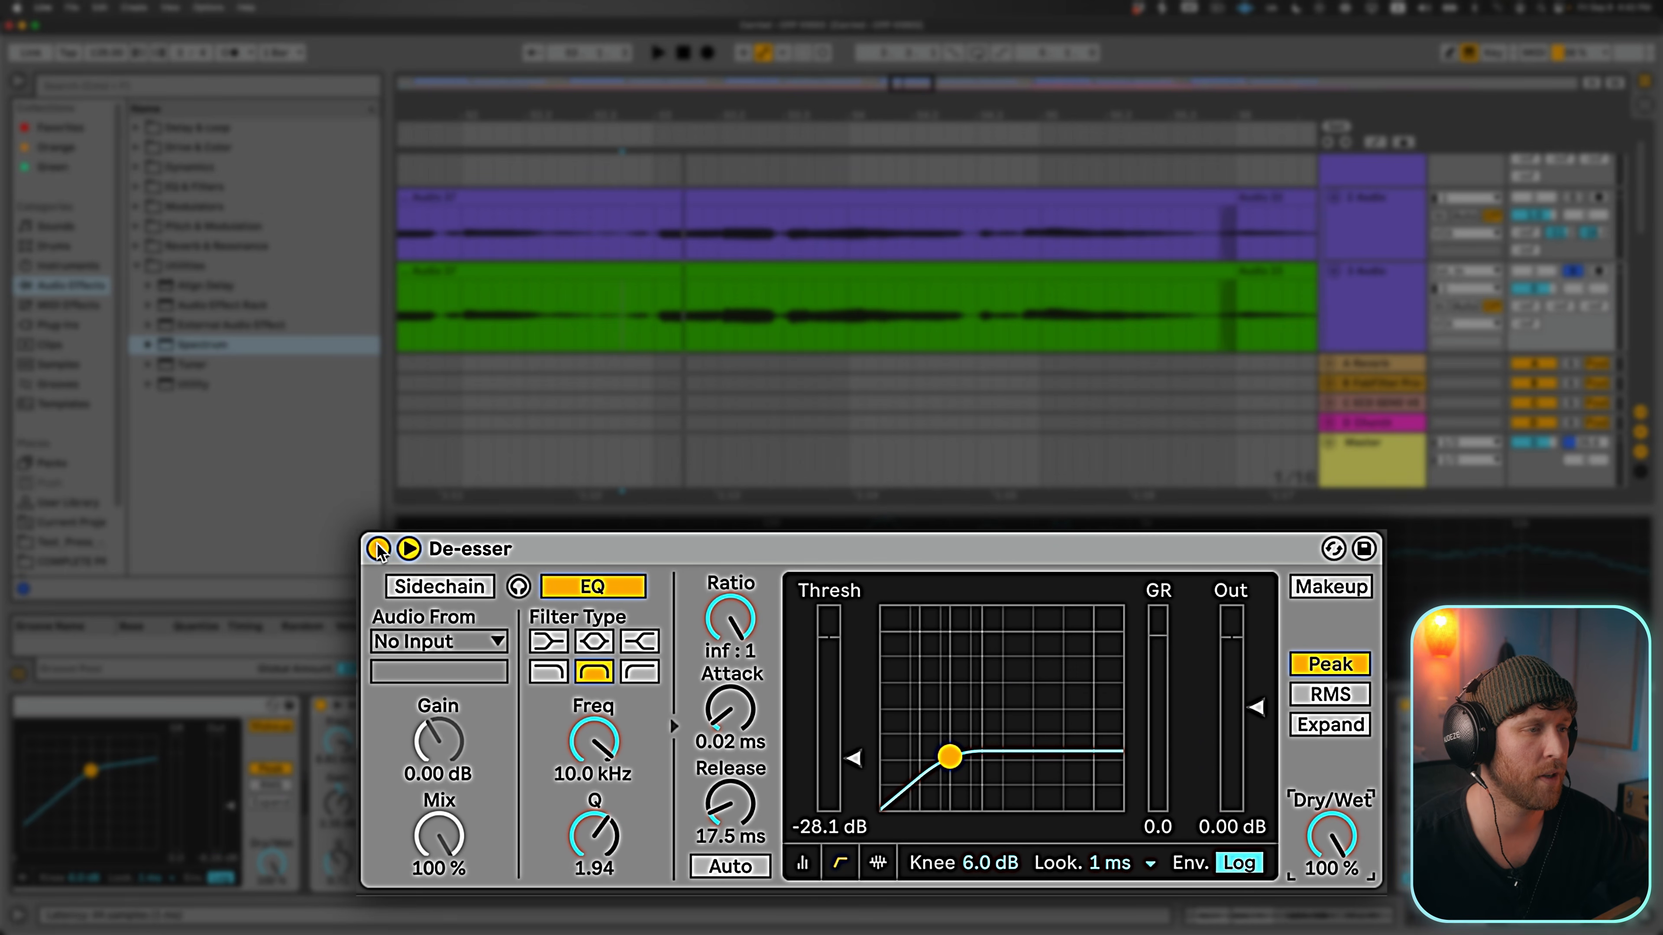
Step: Bypass and re-enable the De-esser to compare the vocal with and without it
{"action": "left_click", "coordinate": [379, 550]}
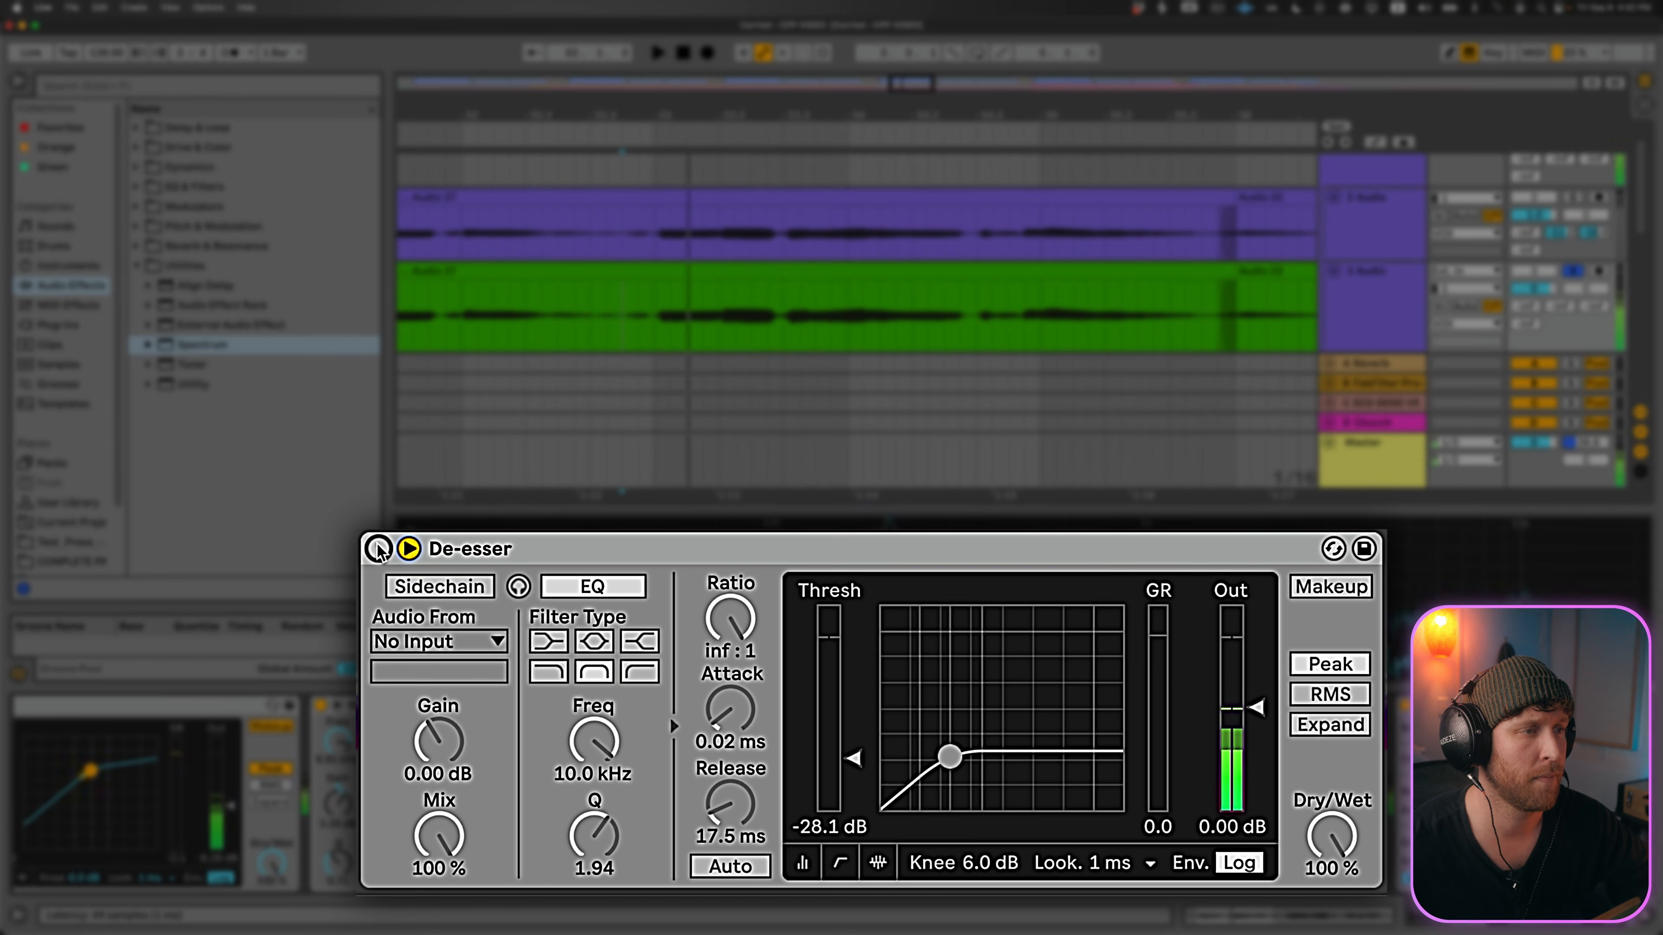
{"action": "left_click", "coordinate": [378, 550]}
{"action": "key", "text": "space"}
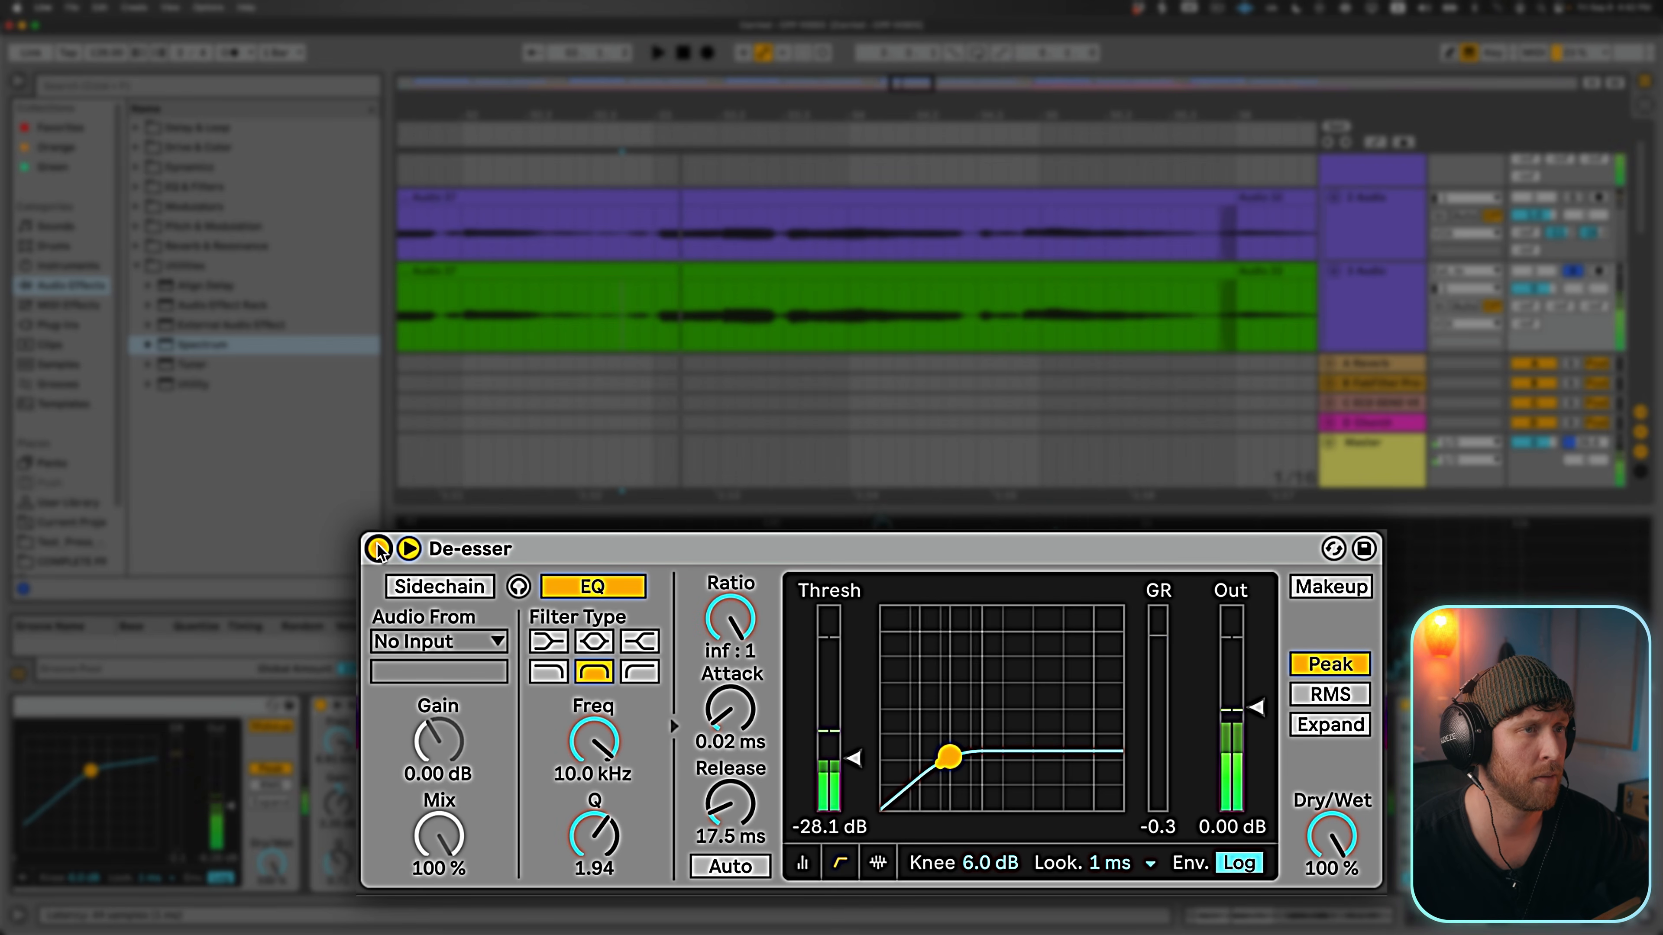
Step: Replay the vocal from bar 52 and set the De-esser's Dry/Wet to 47%
{"action": "left_click", "coordinate": [470, 326]}
{"action": "key", "text": "space"}
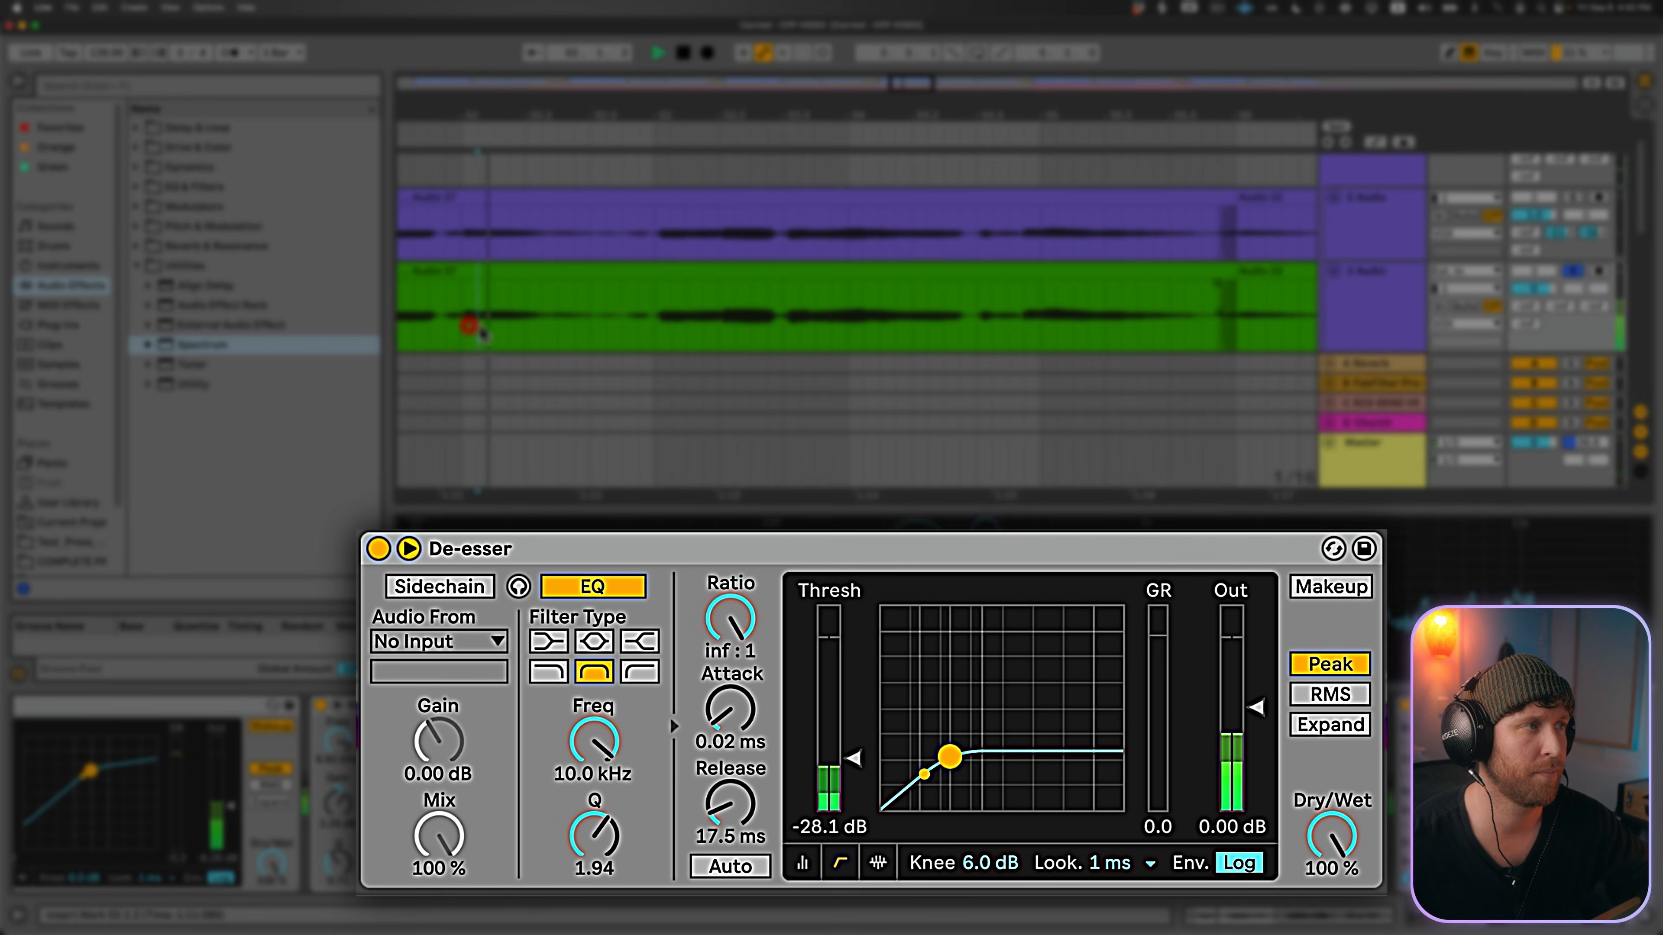
{"action": "key", "text": "space"}
{"action": "left_click_drag", "start_coordinate": [1341, 842], "coordinate": [1341, 871]}
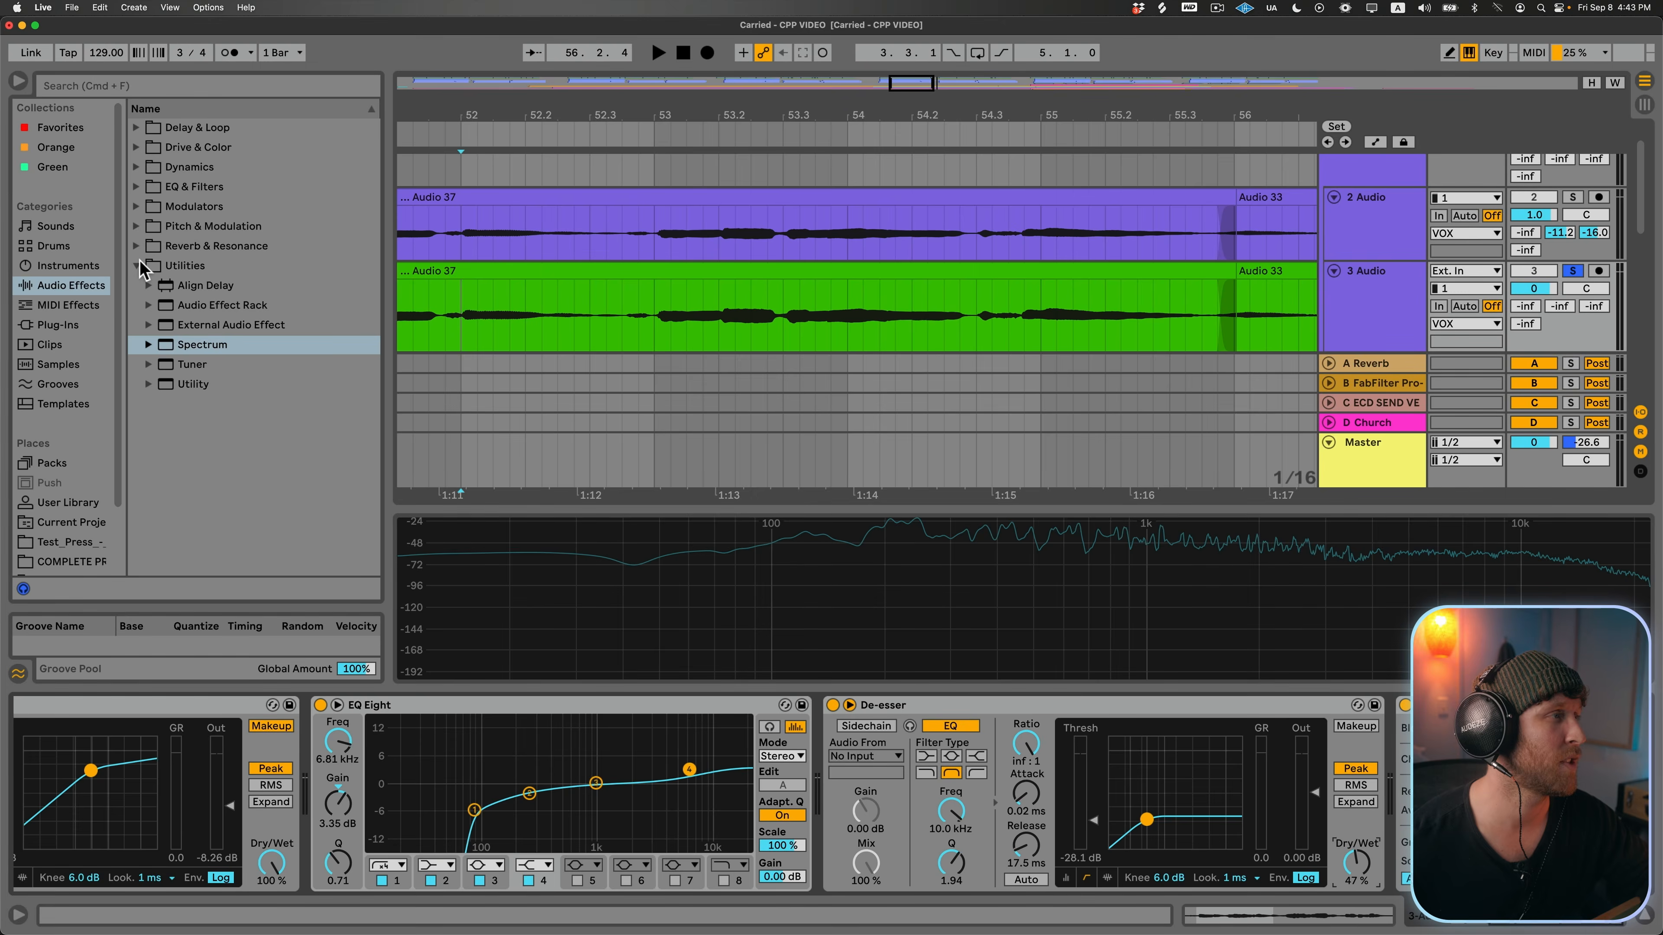
Step: Add the Vocal Control preset of Multiband Dynamics to the end of the 3 Audio chain and audition the vocal through it
{"action": "left_click", "coordinate": [135, 266]}
{"action": "left_click", "coordinate": [136, 167]}
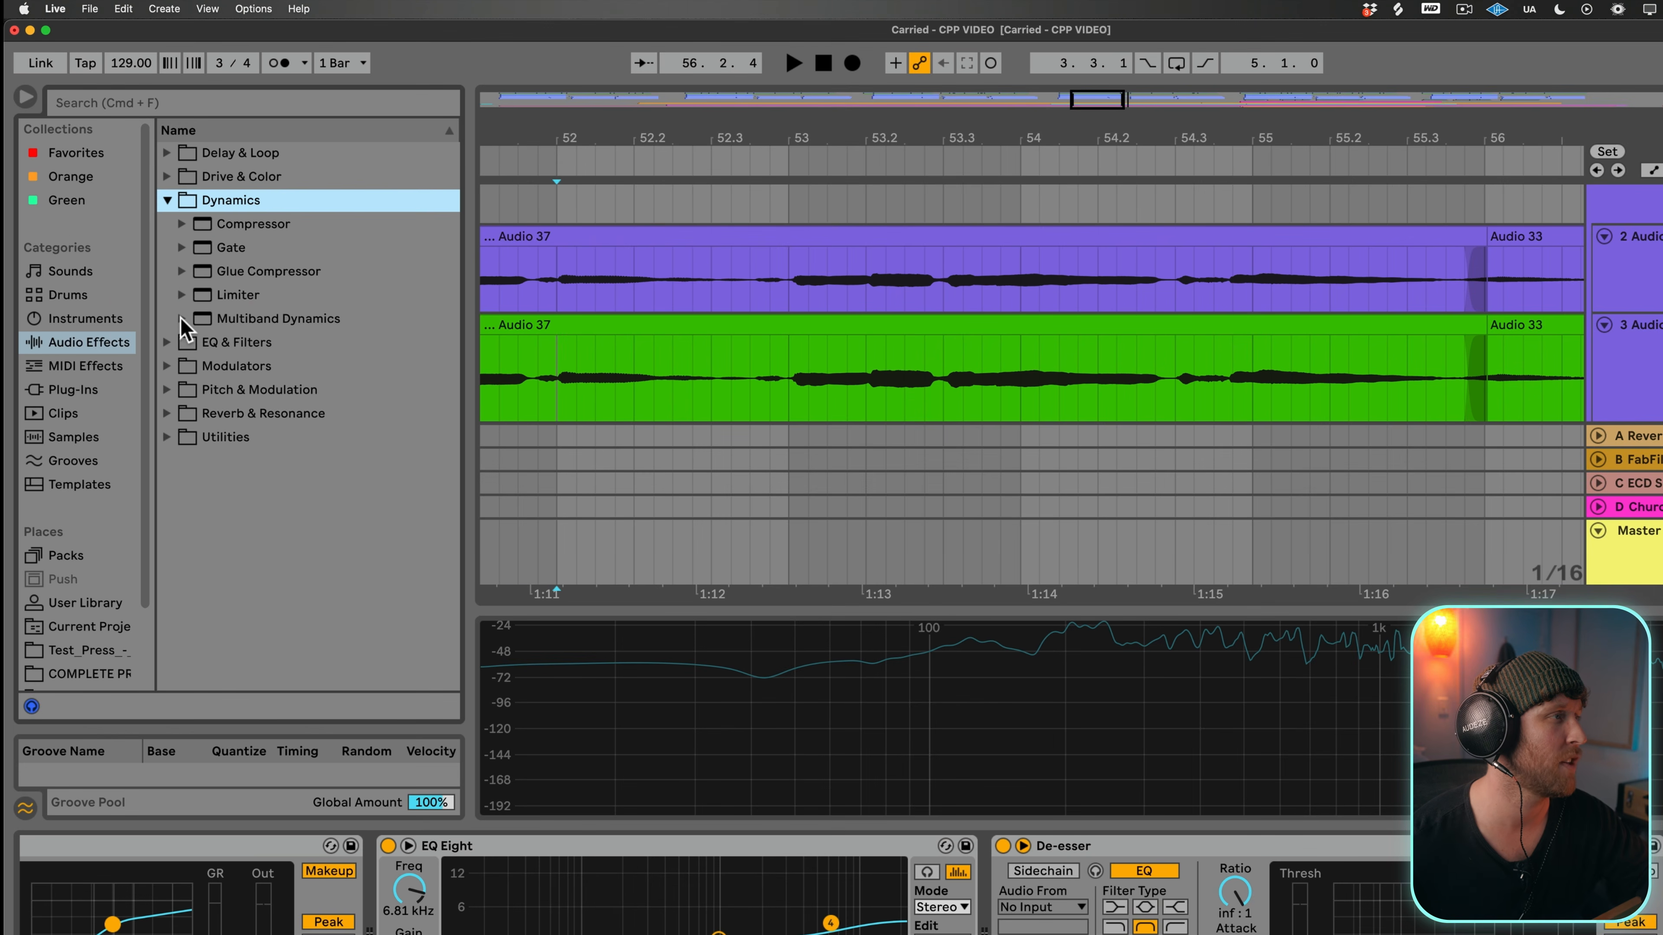
{"action": "left_click", "coordinate": [182, 319]}
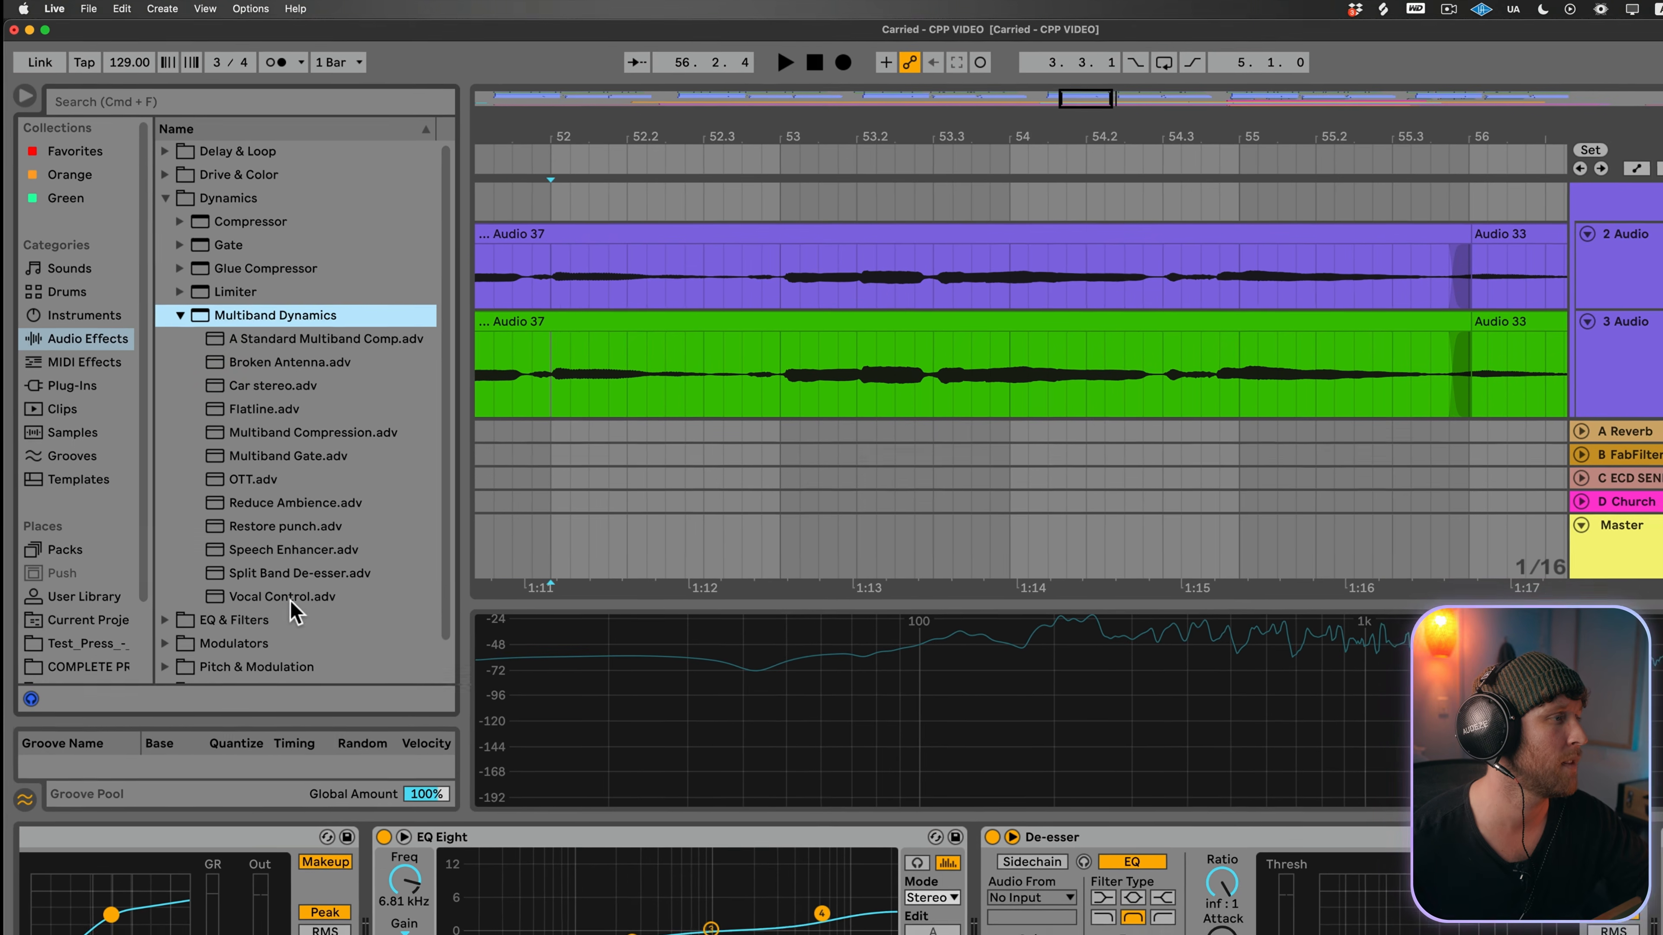
{"action": "double_click", "coordinate": [284, 603]}
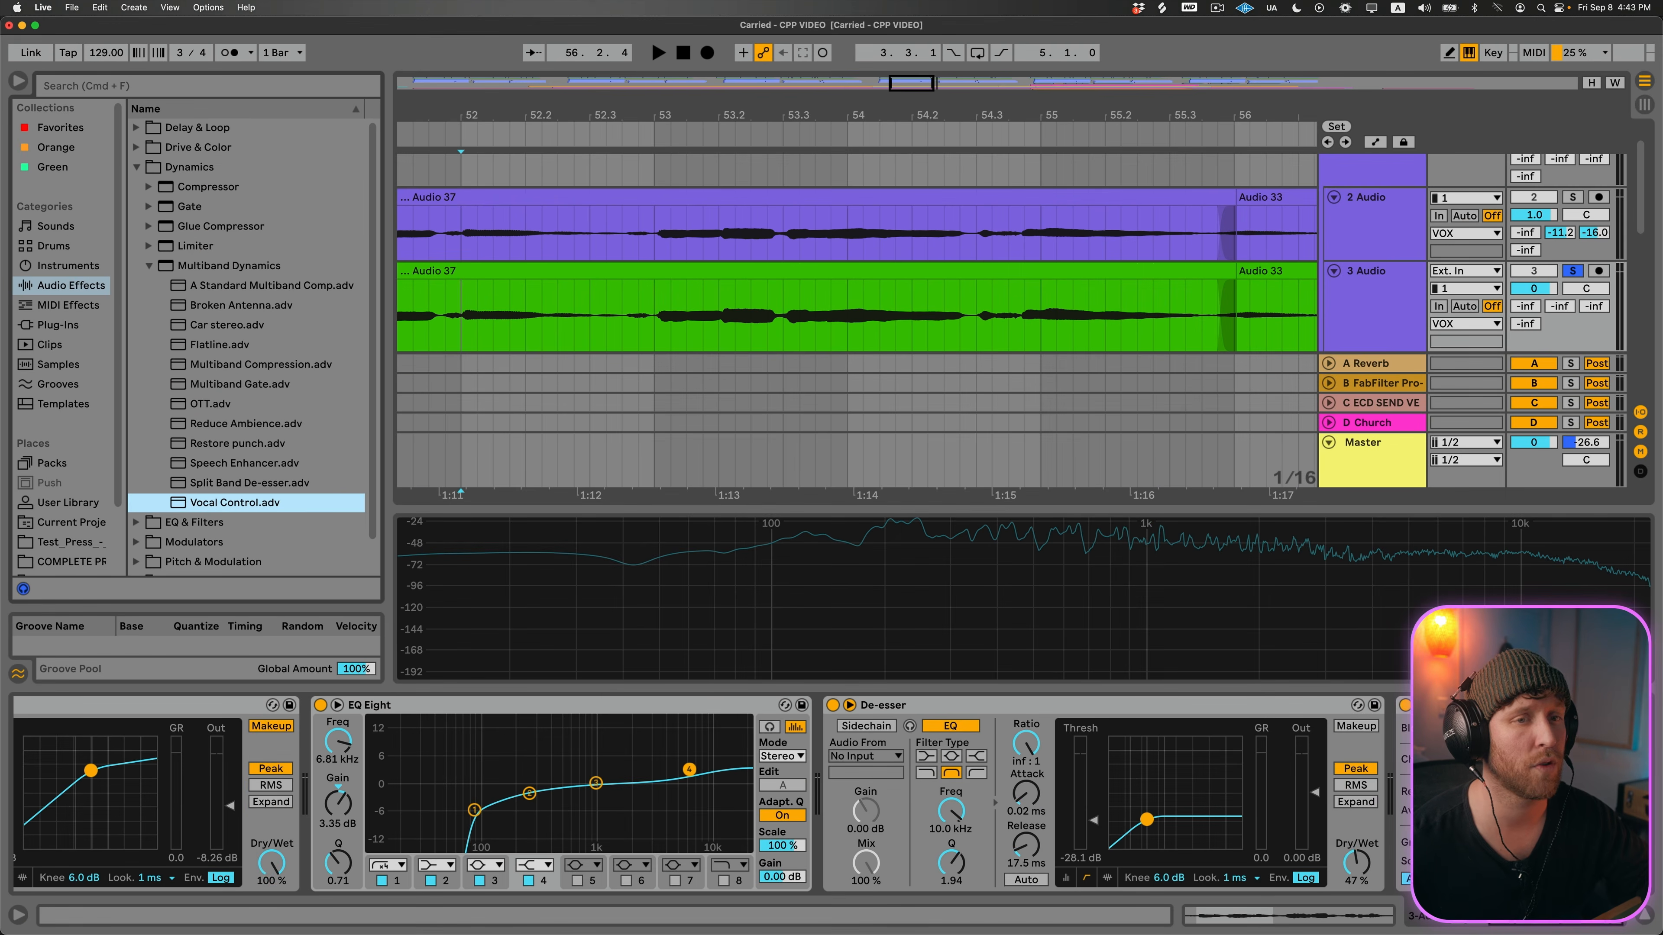
{"action": "key", "text": "space"}
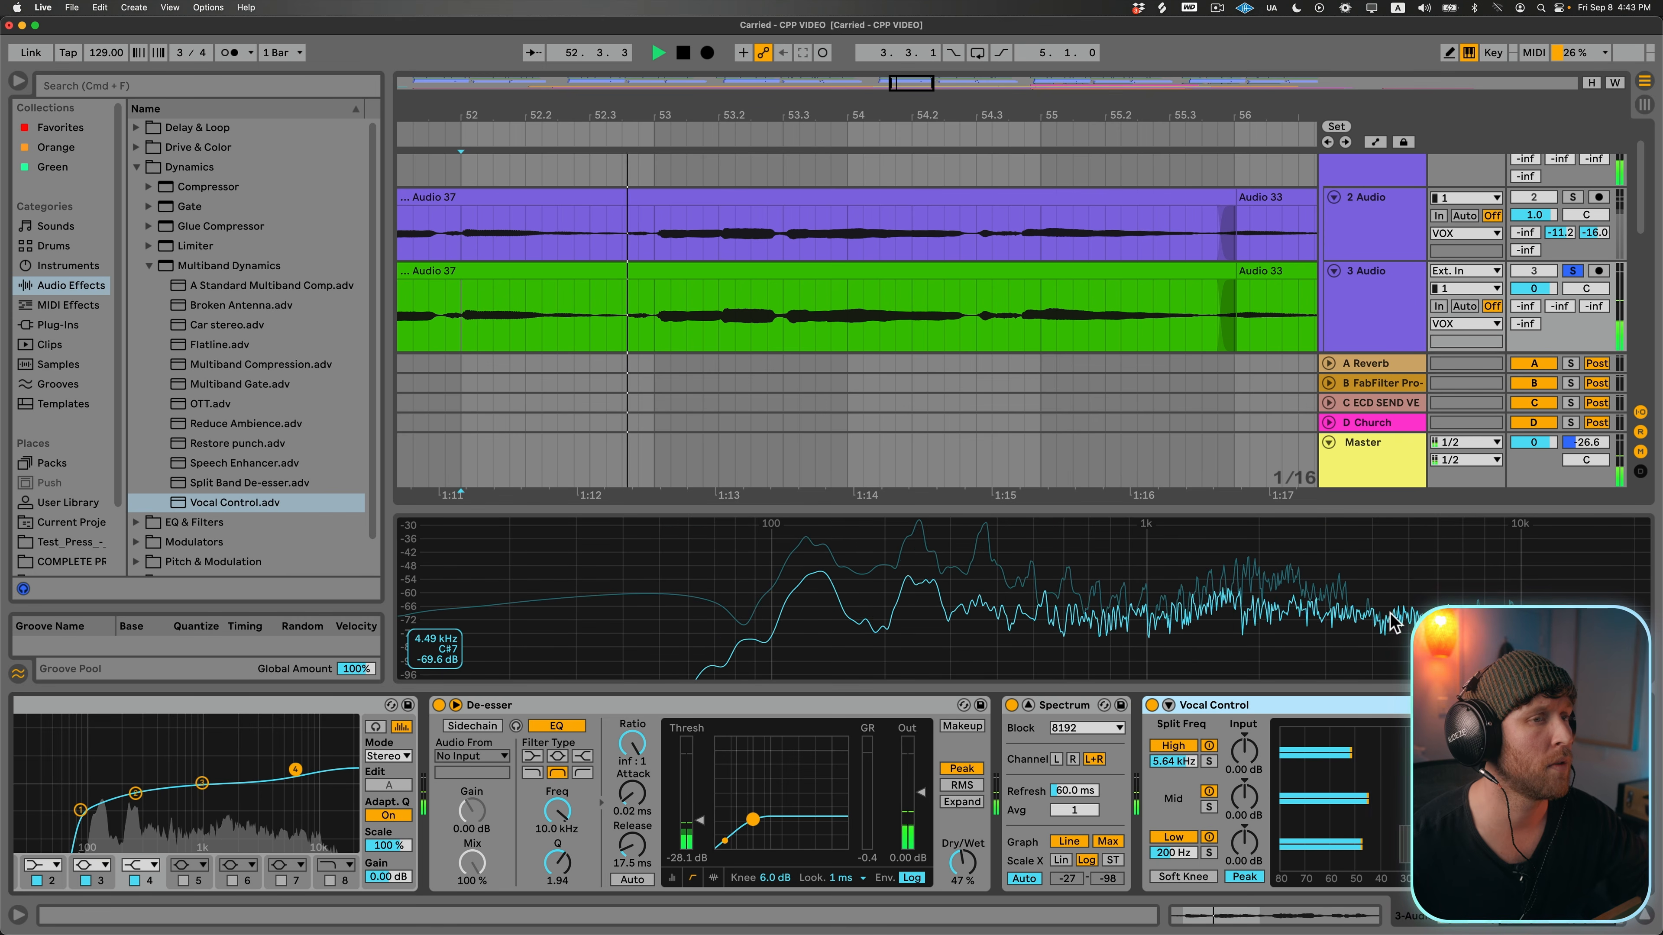
{"action": "key", "text": "space"}
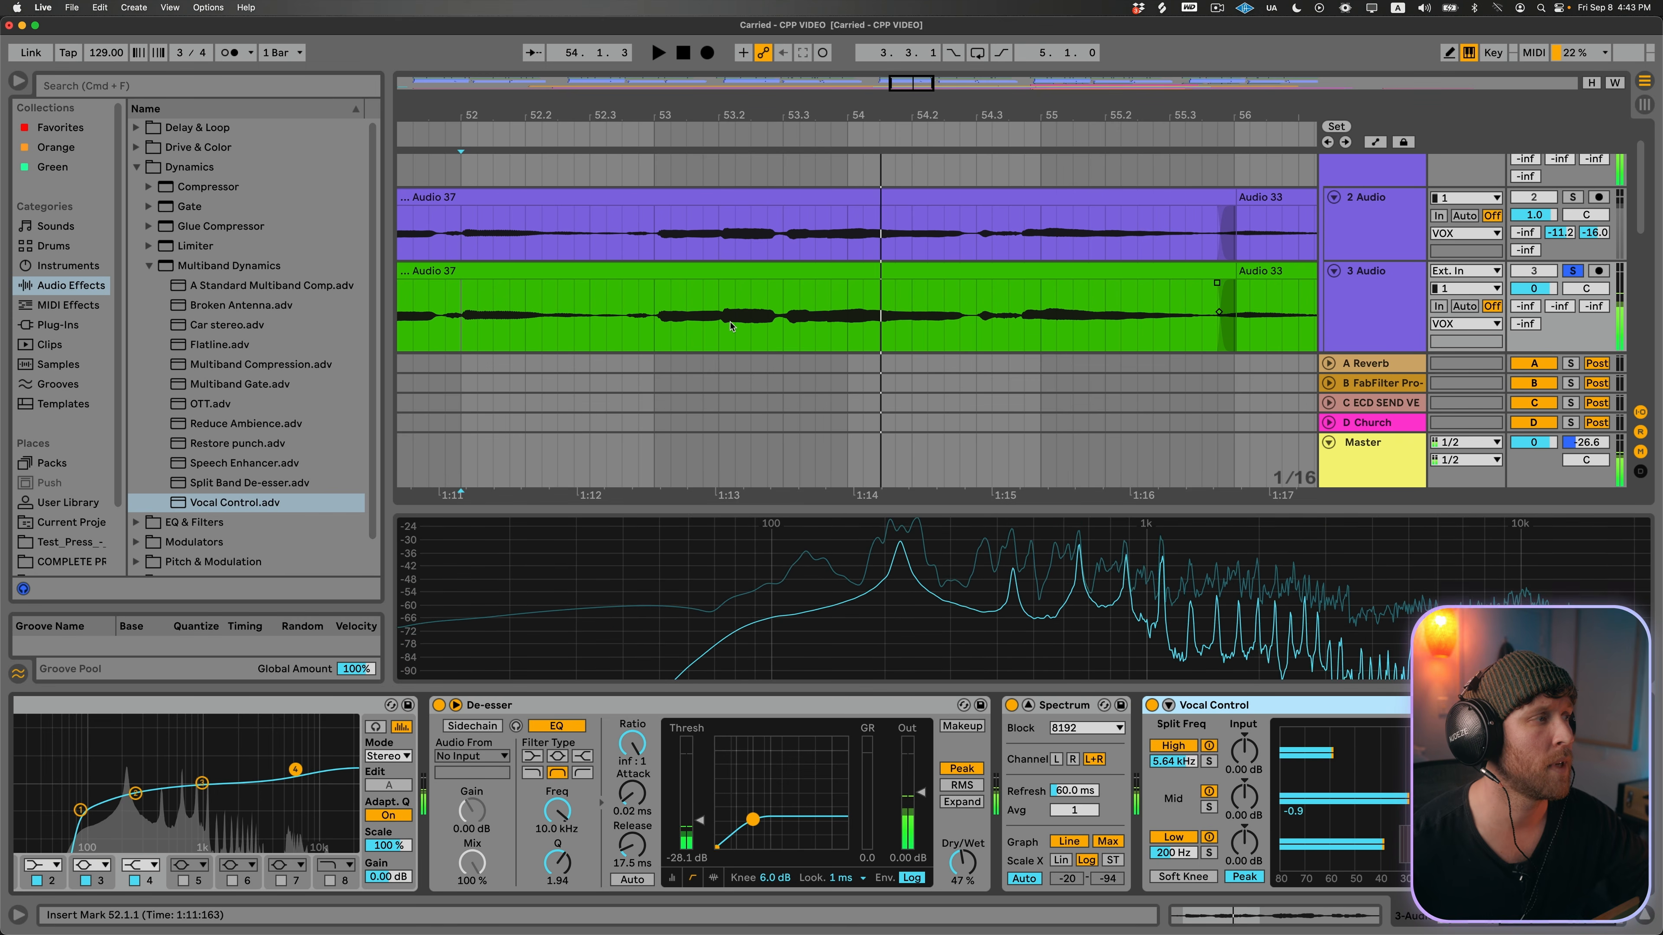
Step: Try the Split Band De-esser preset of Multiband Dynamics on the 3 Audio chain and audition the vocal with the De-esser bypassed
{"action": "left_click", "coordinate": [233, 512]}
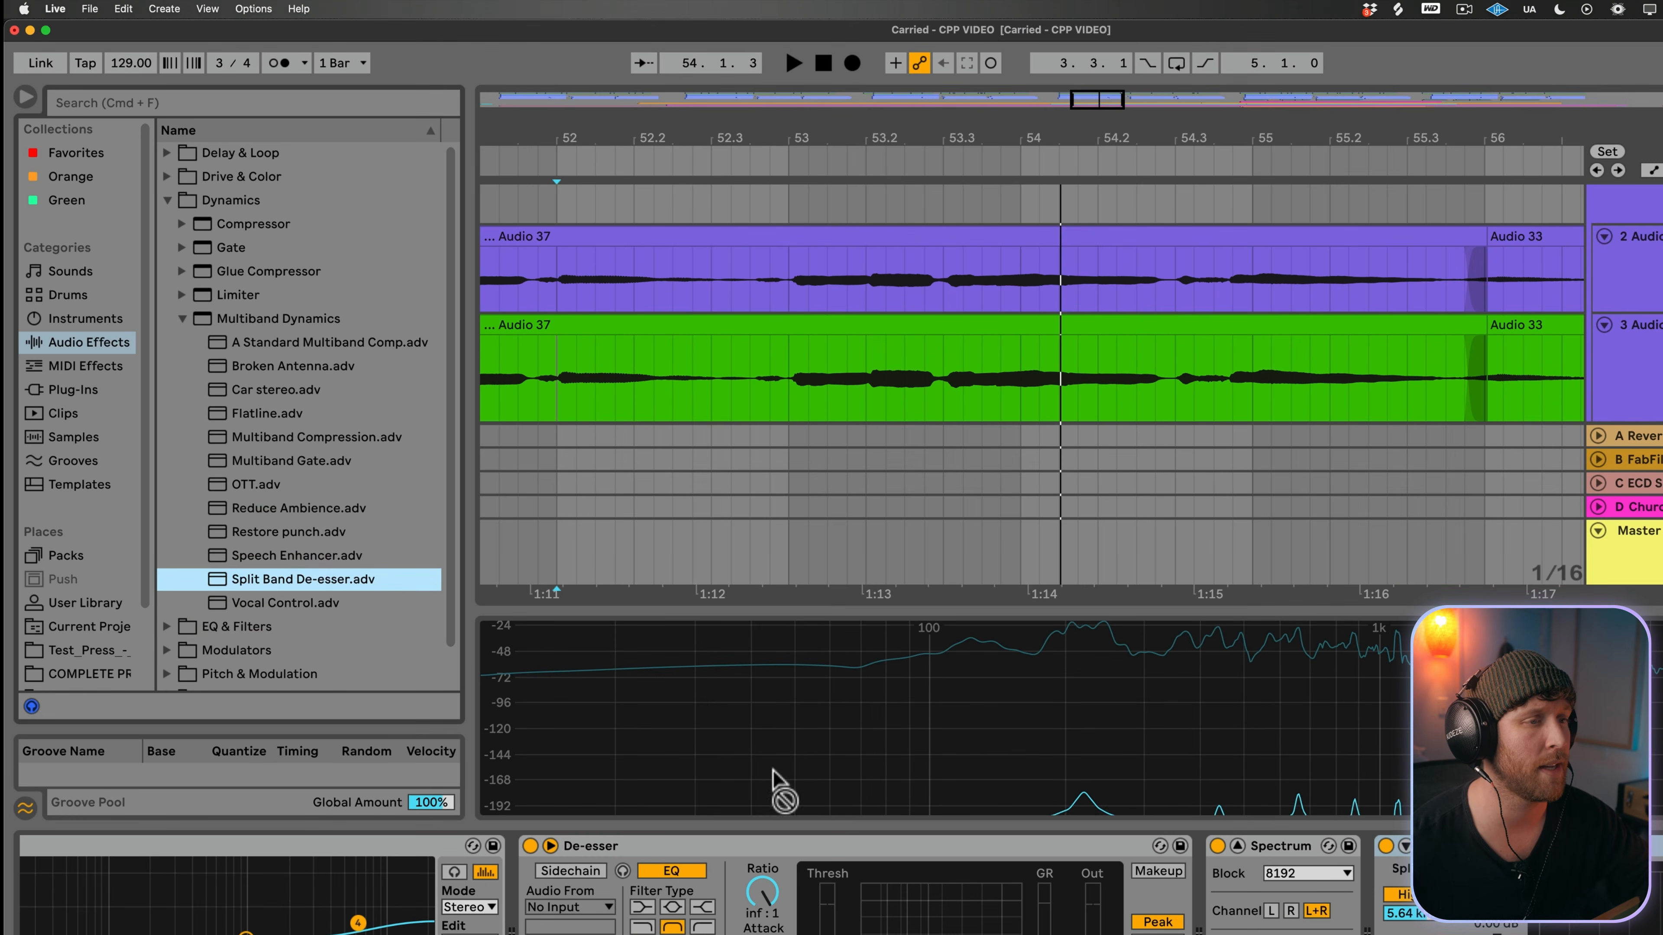
{"action": "left_click_drag", "start_coordinate": [775, 776], "coordinate": [1201, 874]}
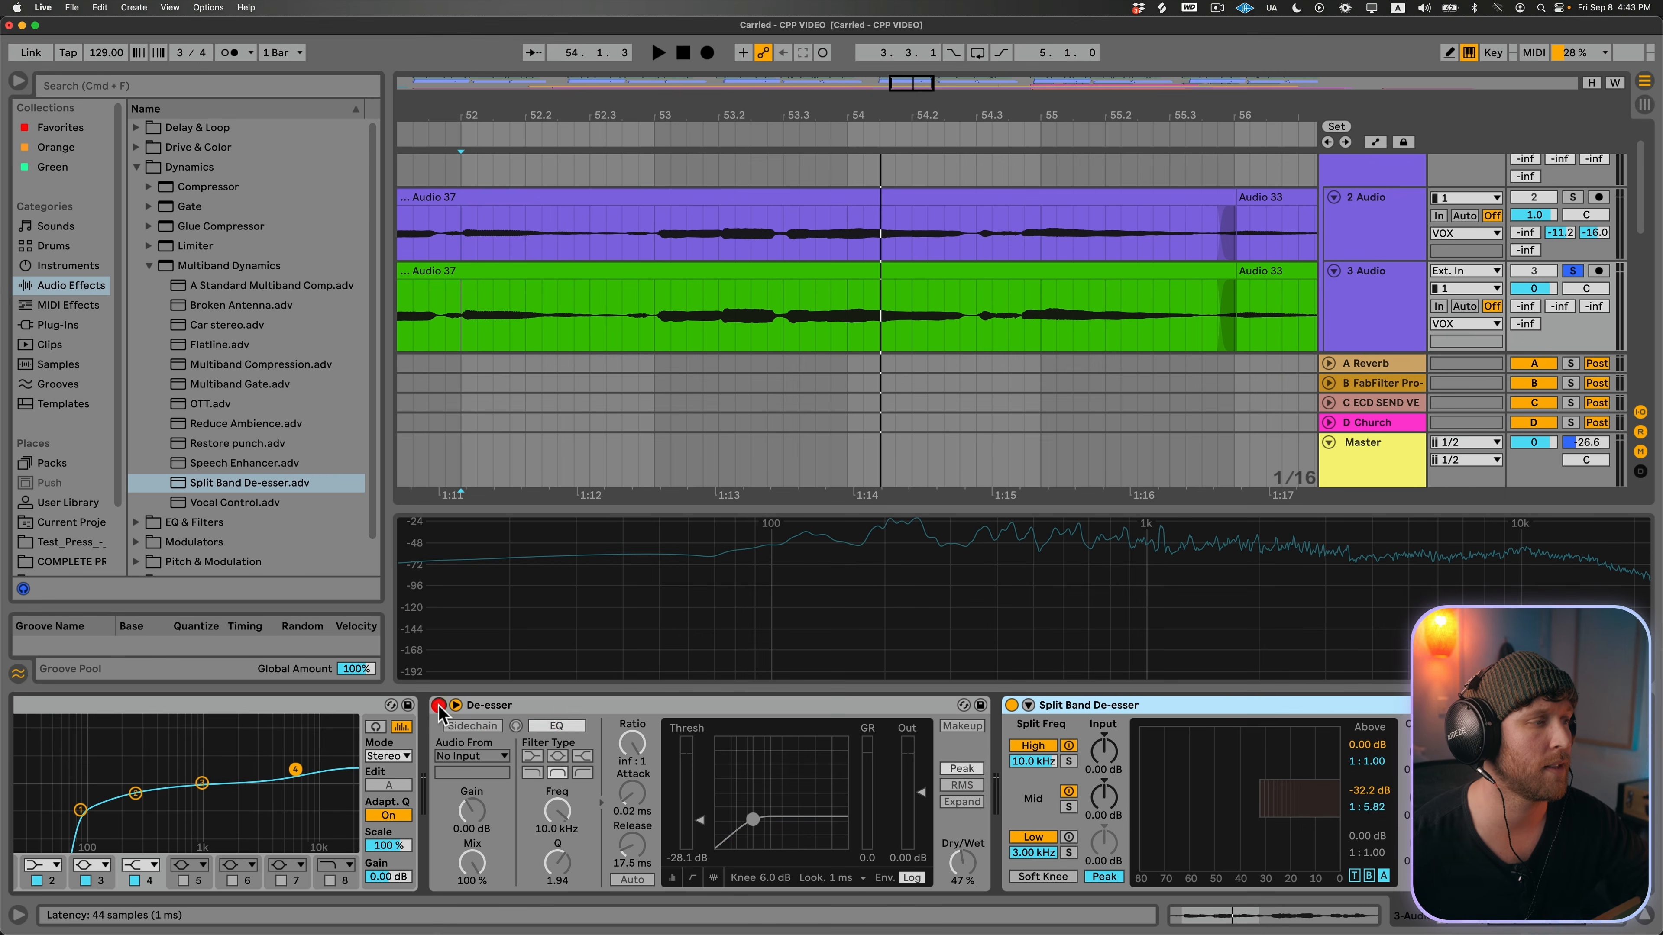
{"action": "left_click", "coordinate": [439, 705]}
{"action": "key", "text": "space"}
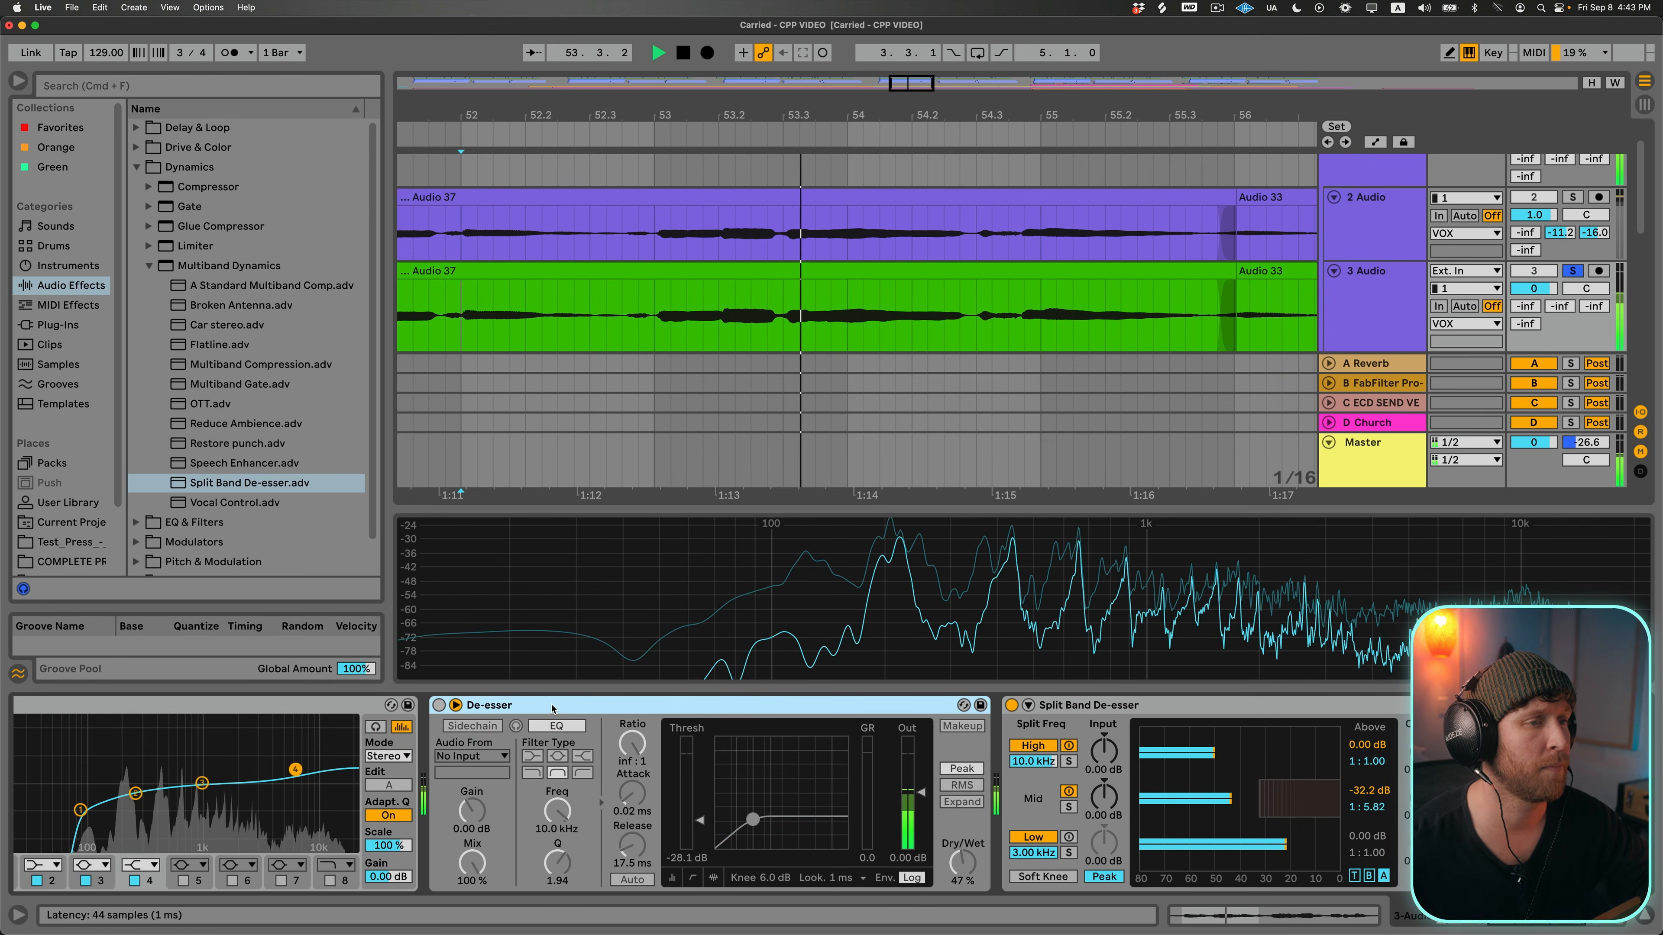
{"action": "key", "text": "space"}
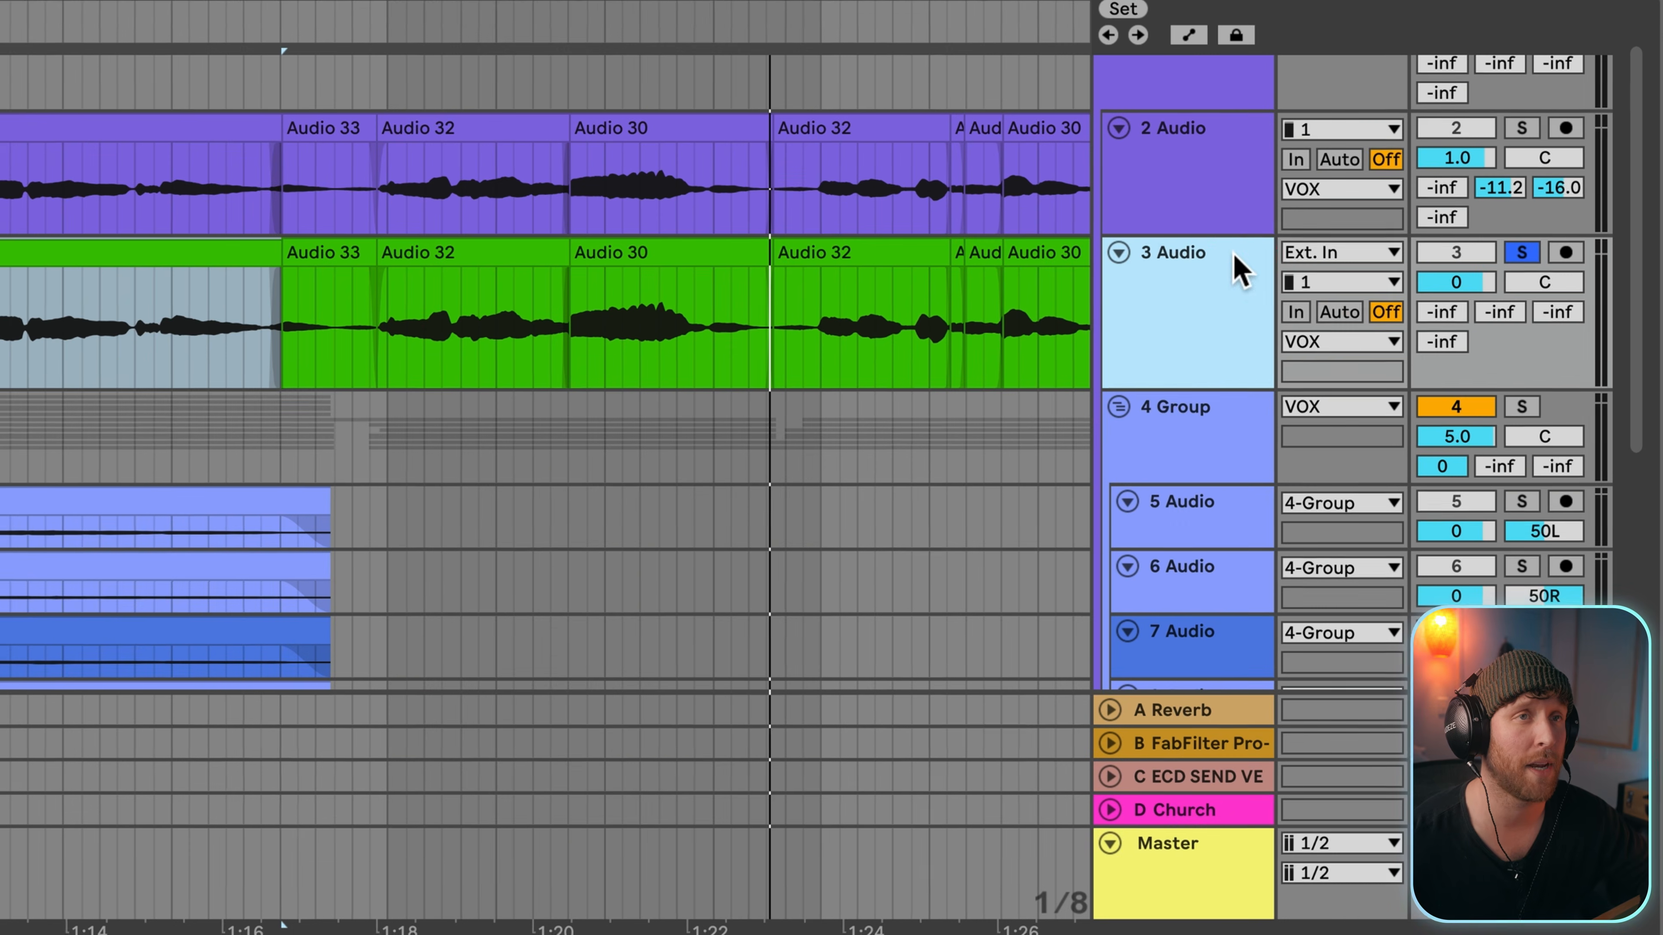
Step: Raise the 3 Audio track's send to the A Reverb return to -10.3 dB
{"action": "left_click", "coordinate": [1397, 272]}
{"action": "left_click", "coordinate": [1434, 315]}
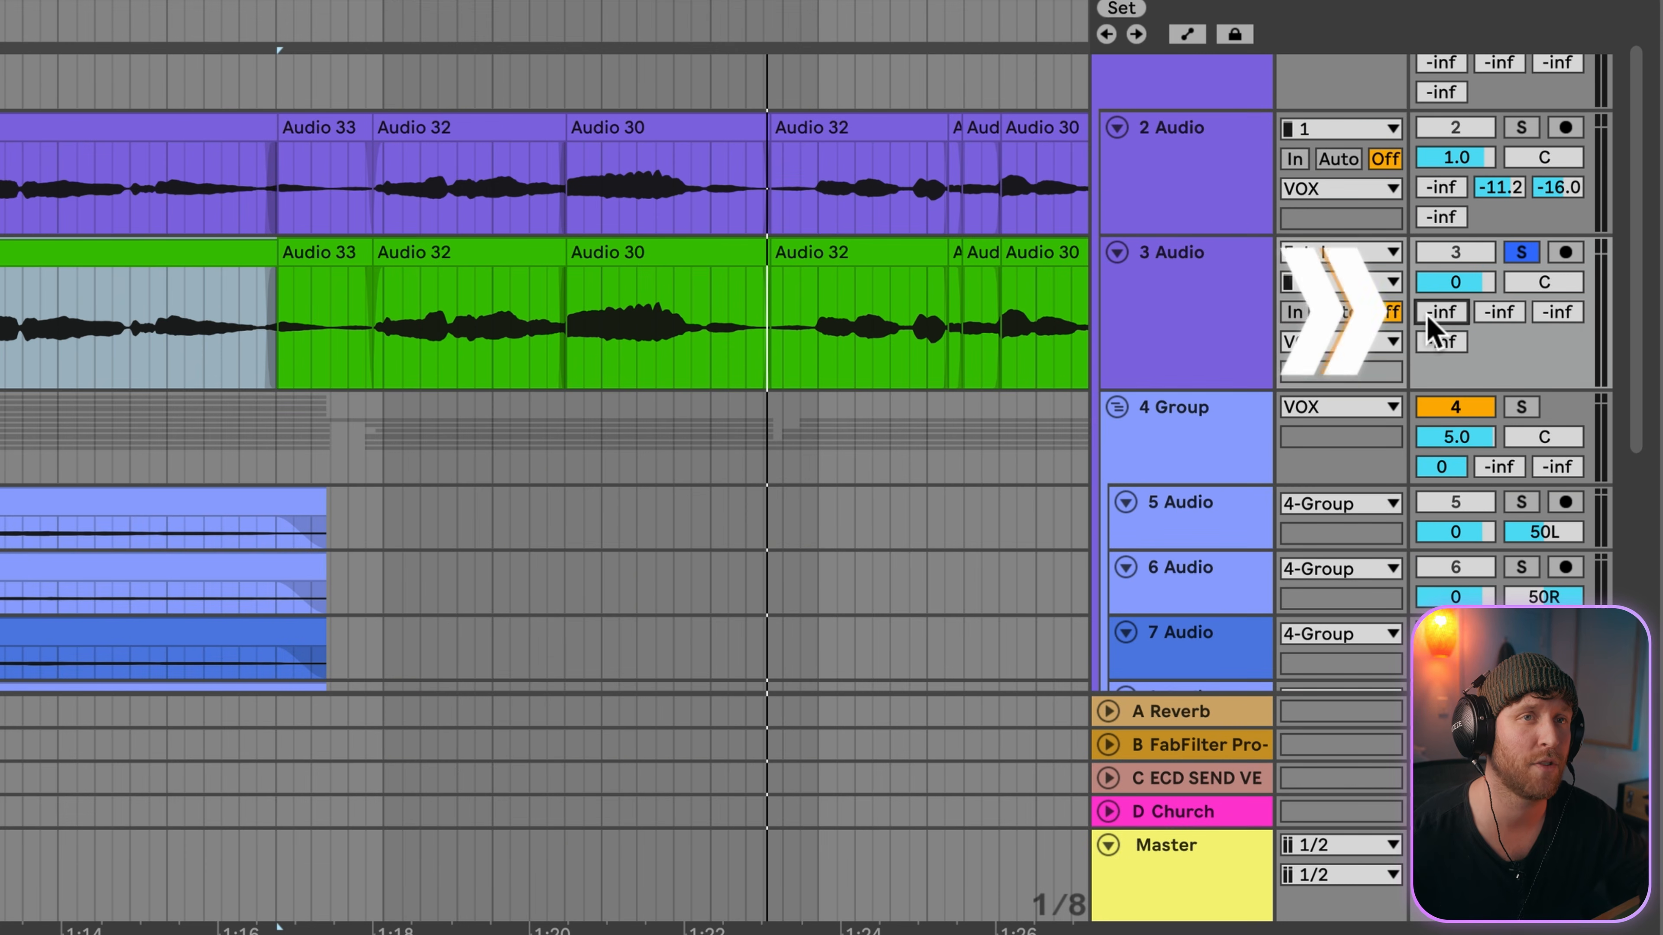
{"action": "left_click", "coordinate": [1483, 315]}
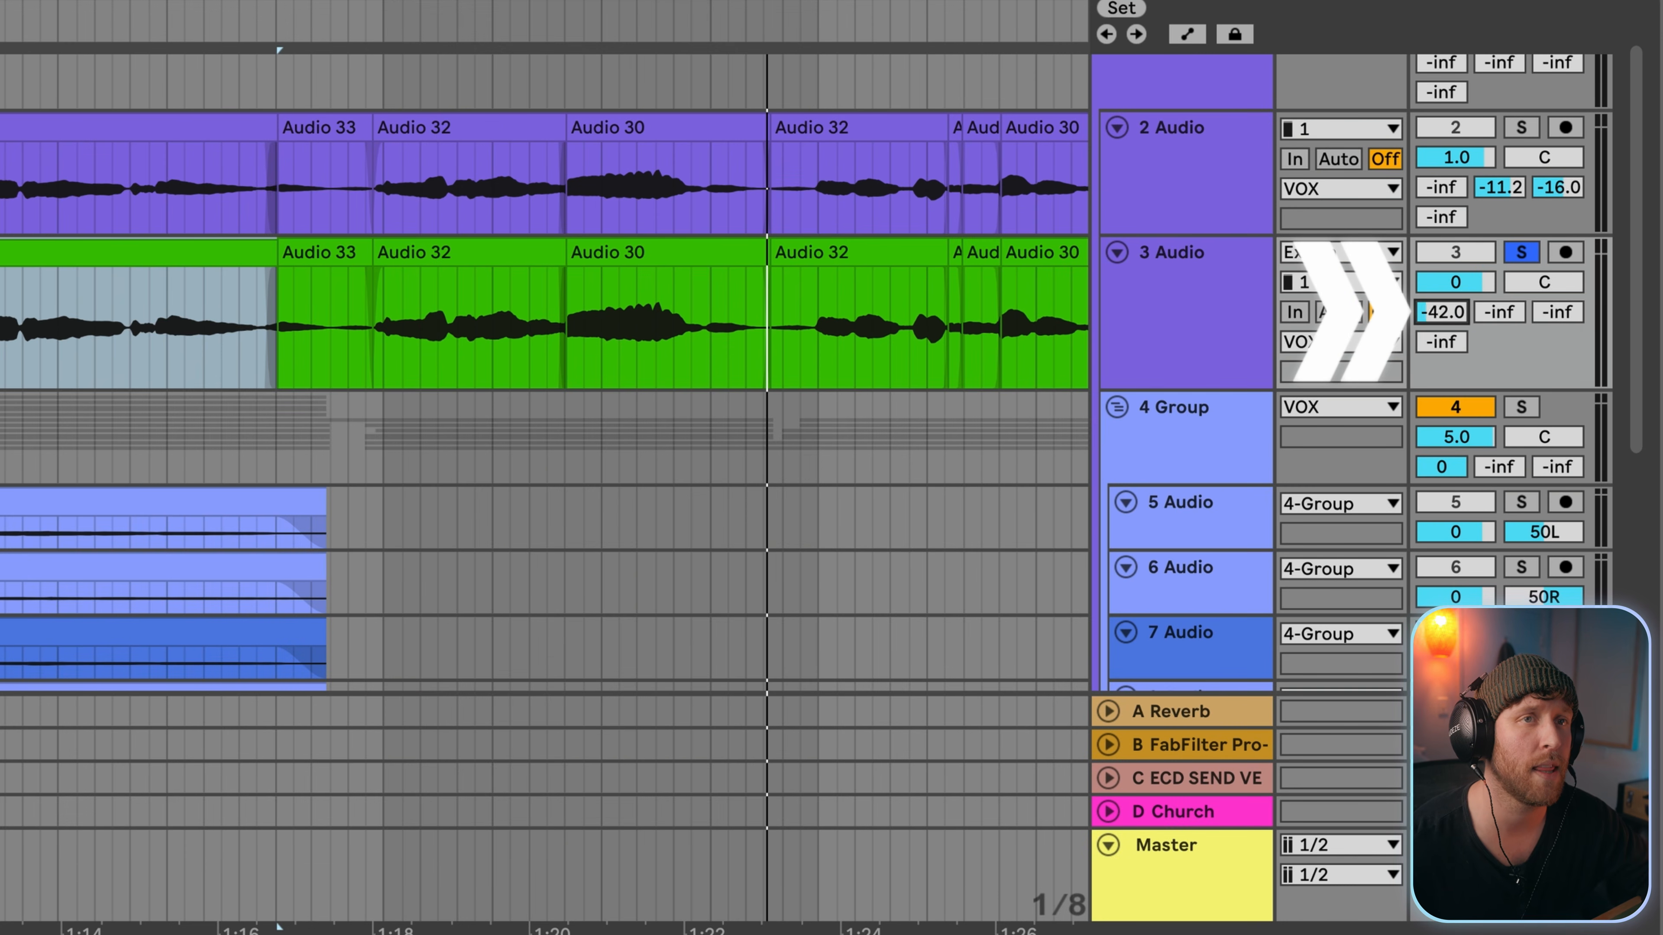
{"action": "left_click", "coordinate": [1182, 714]}
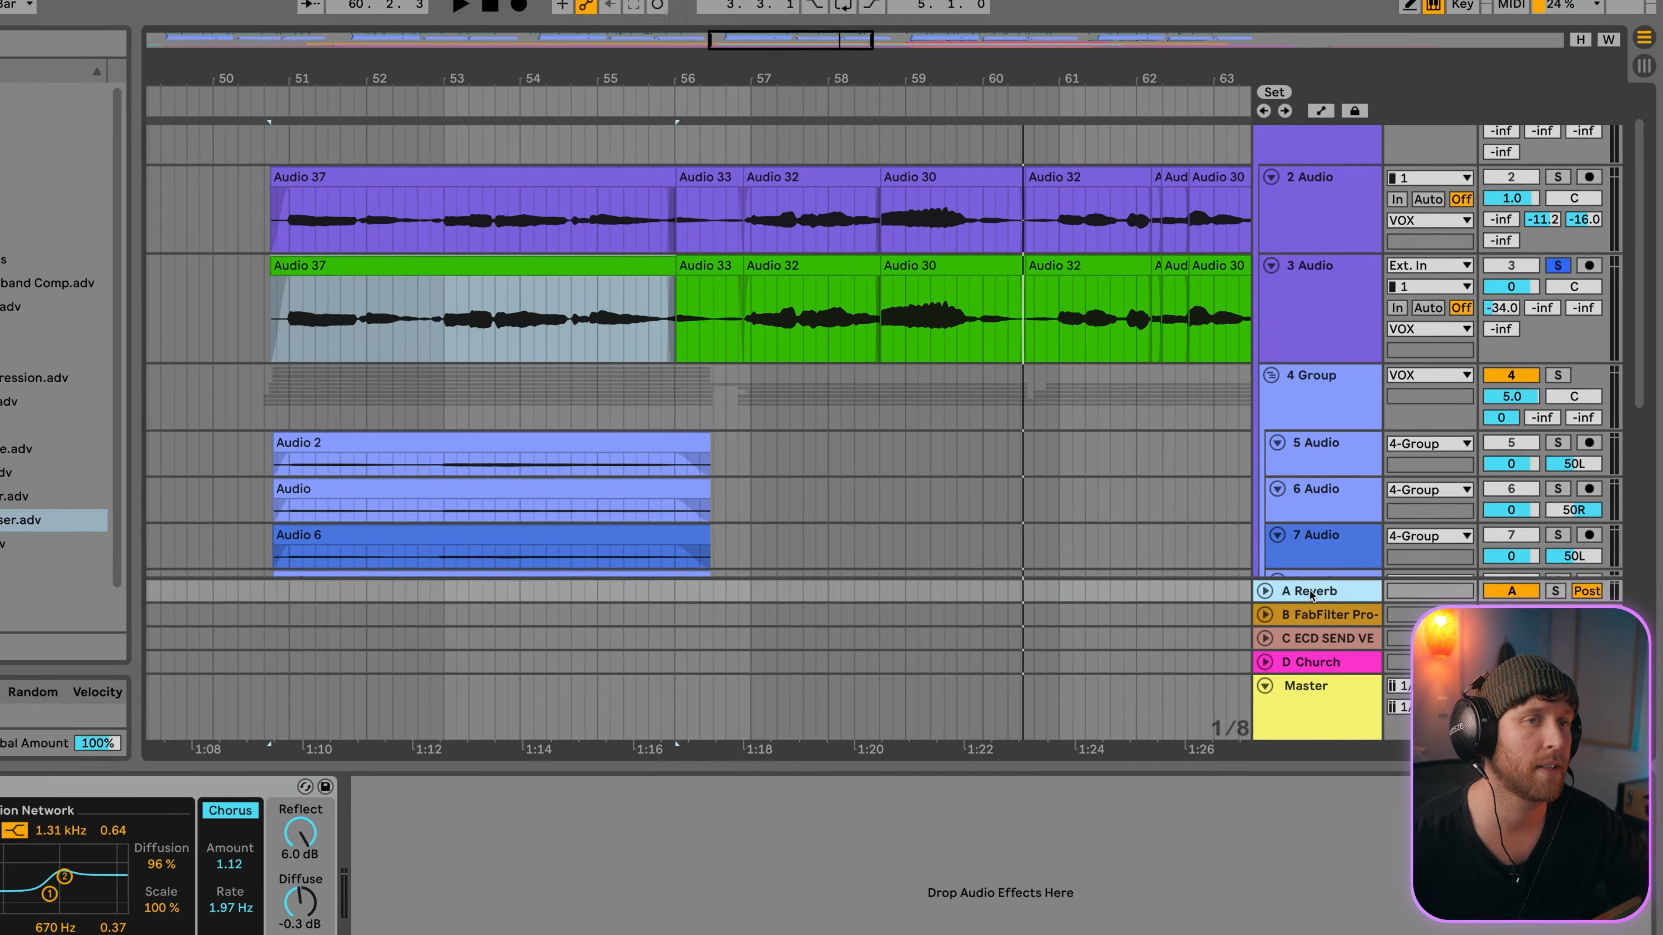
{"action": "left_click_drag", "start_coordinate": [1441, 312], "coordinate": [1441, 299]}
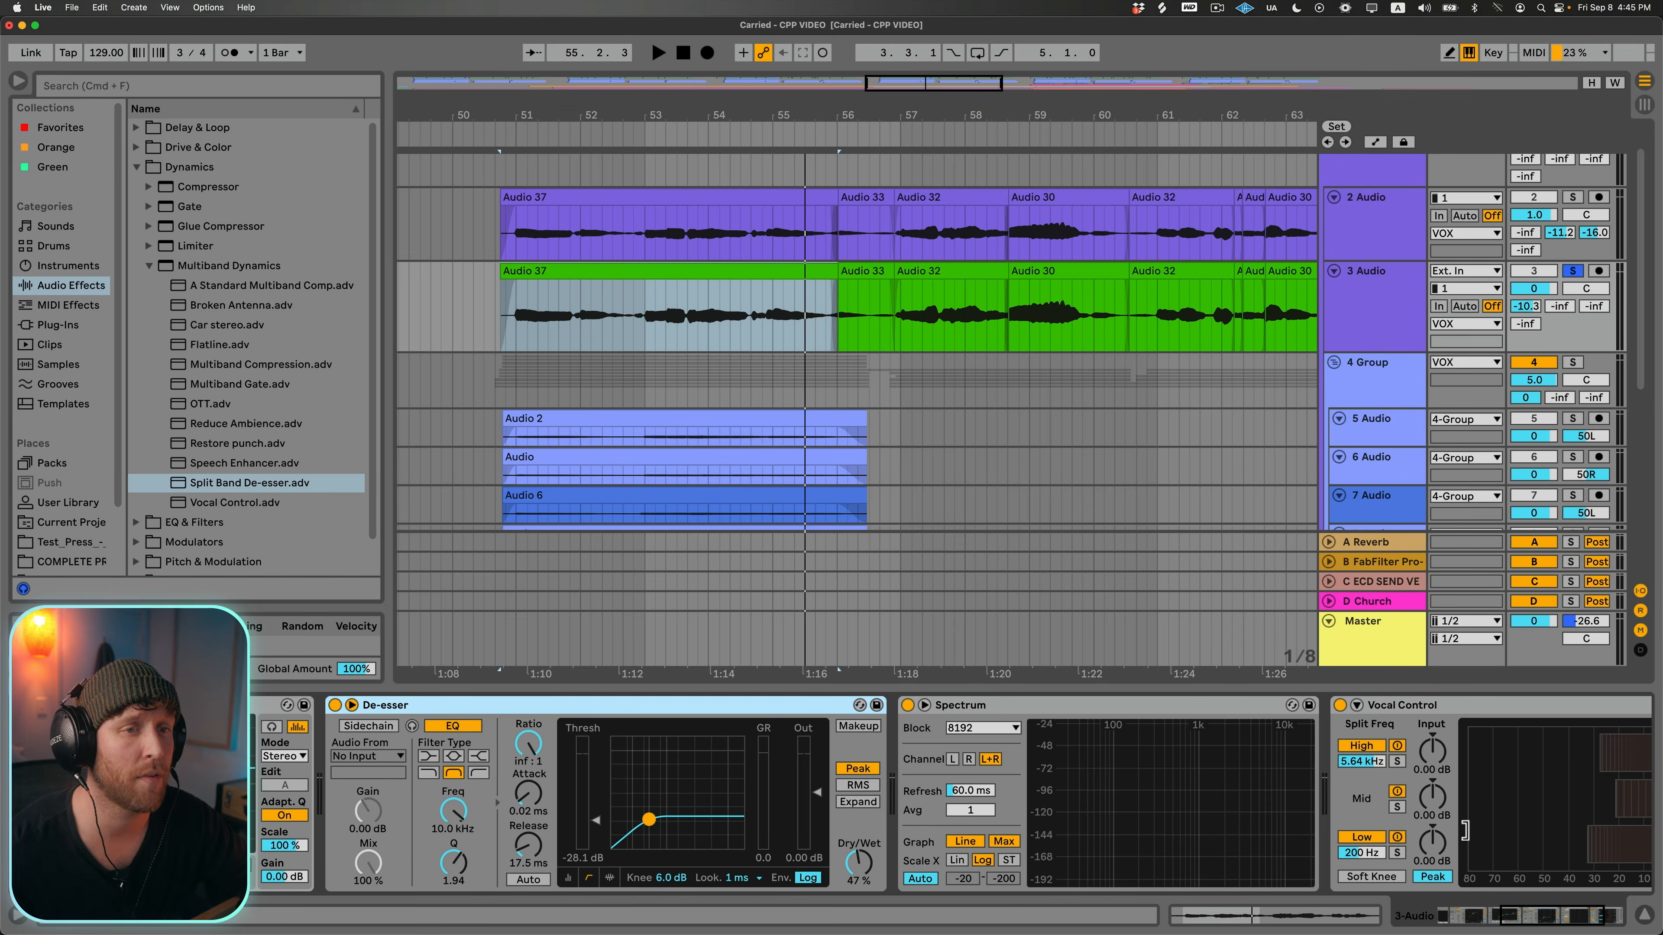
Step: Add the stock Reverb after Vocal Control on the 3 Audio chain and set its Dry/Wet to 6.3%
{"action": "scroll", "coordinate": [1465, 831], "scroll_direction": "right", "scroll_amount": 4}
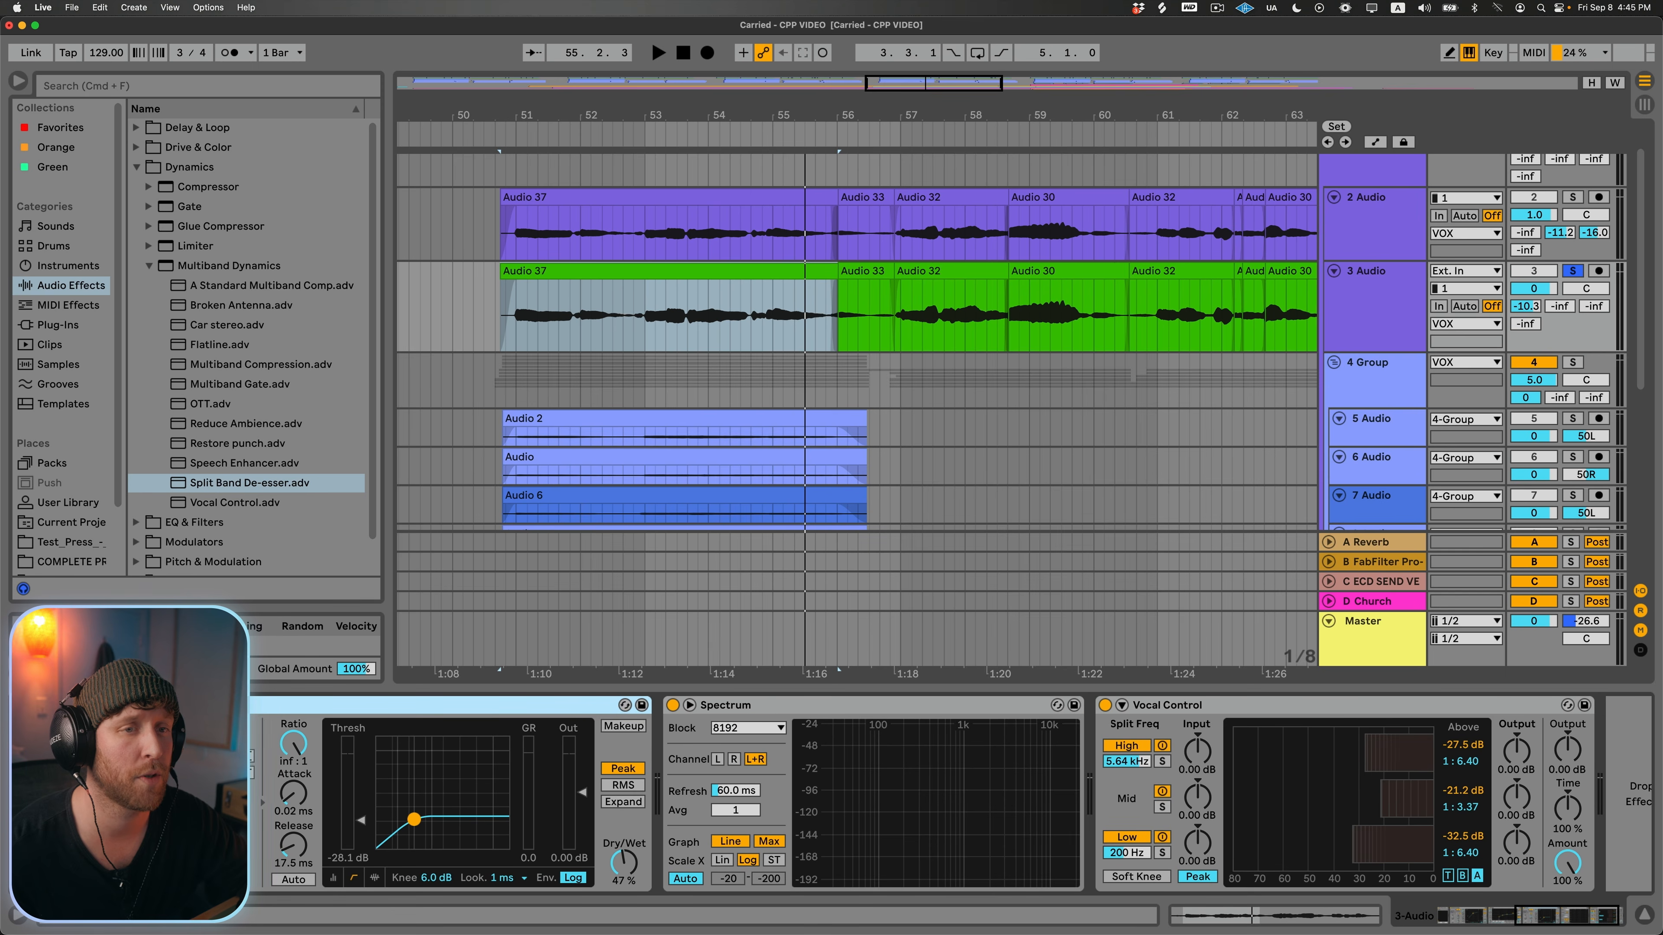
{"action": "scroll", "coordinate": [1630, 760], "scroll_direction": "right", "scroll_amount": 1}
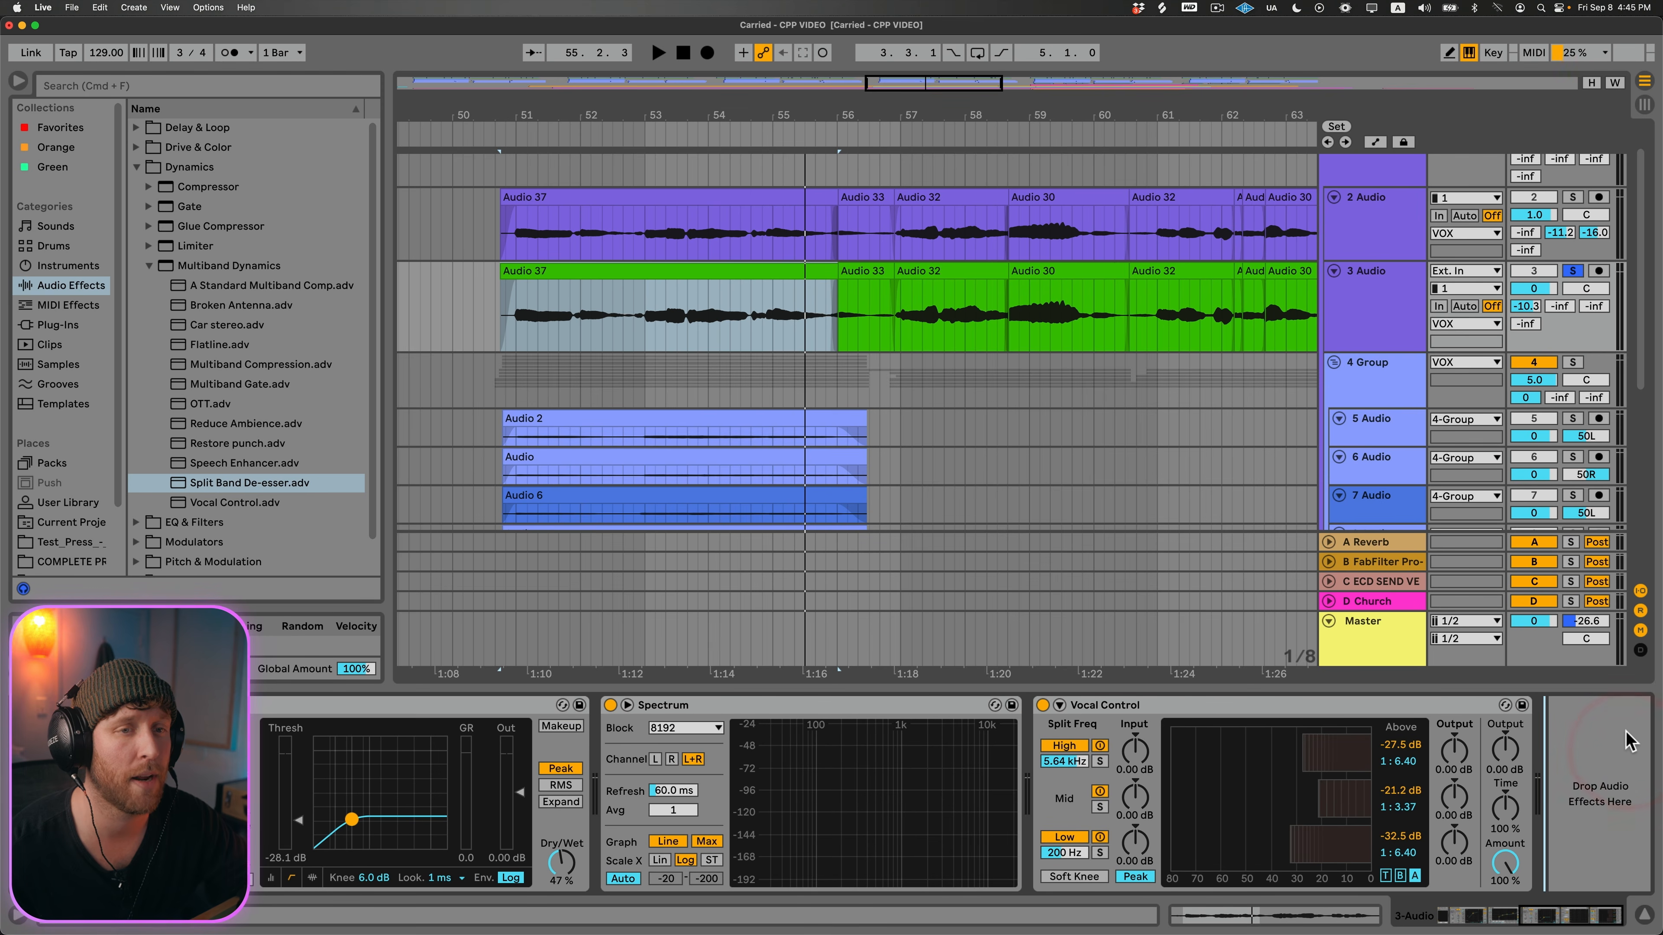
{"action": "left_click", "coordinate": [137, 246]}
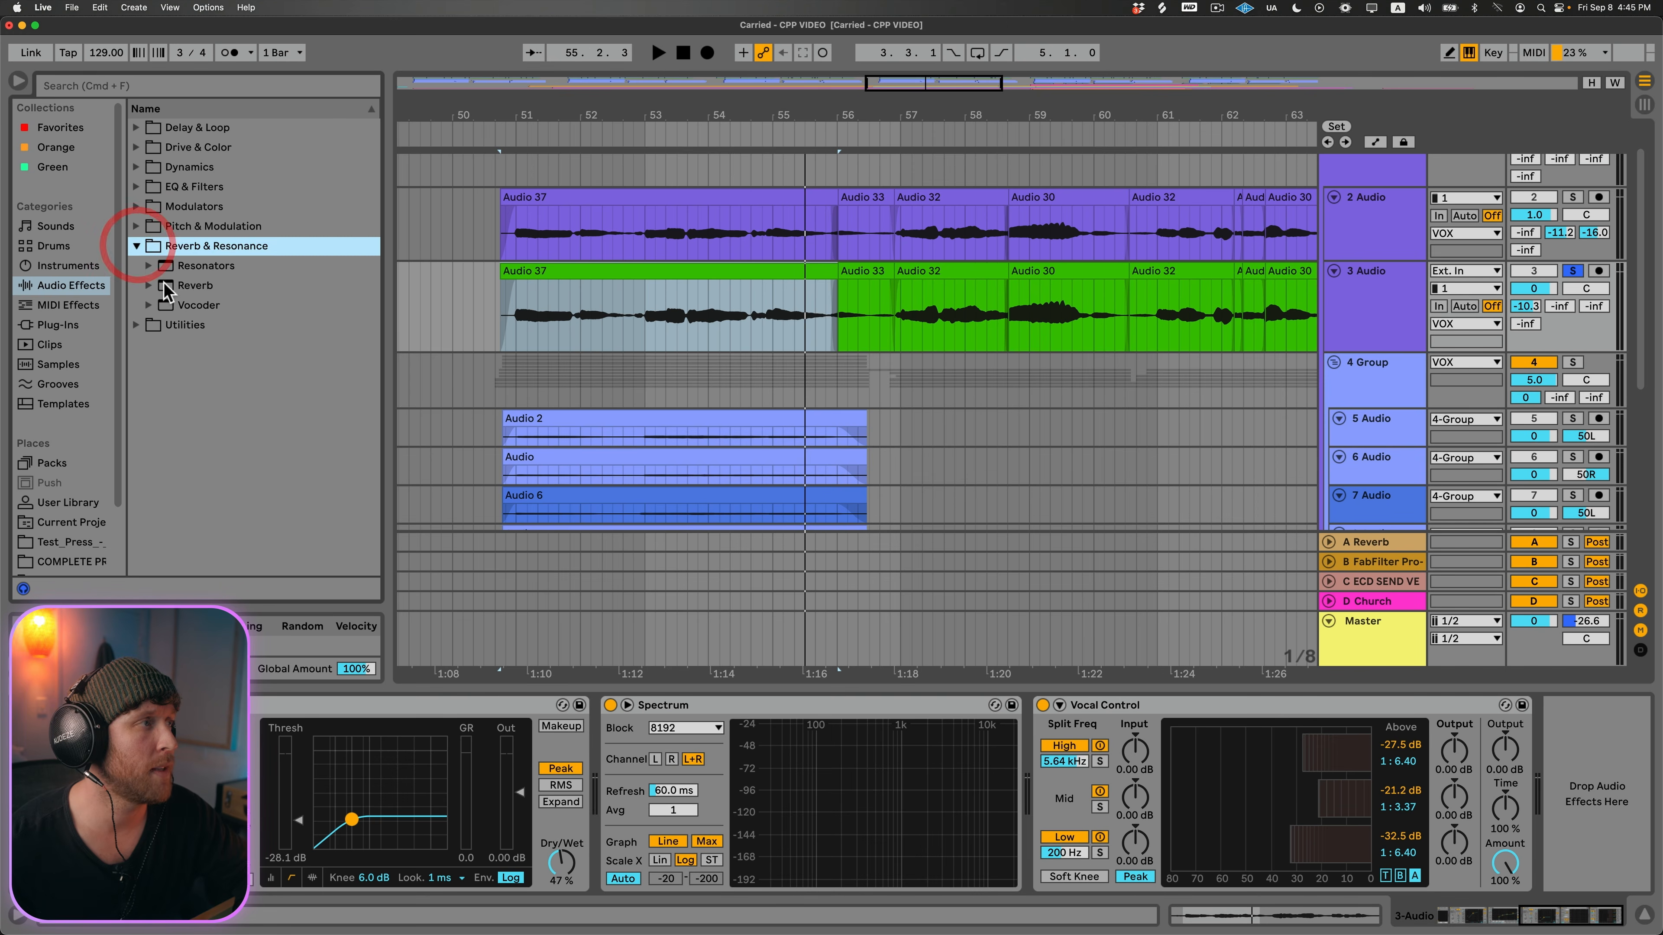
{"action": "left_click_drag", "start_coordinate": [167, 291], "coordinate": [1593, 795]}
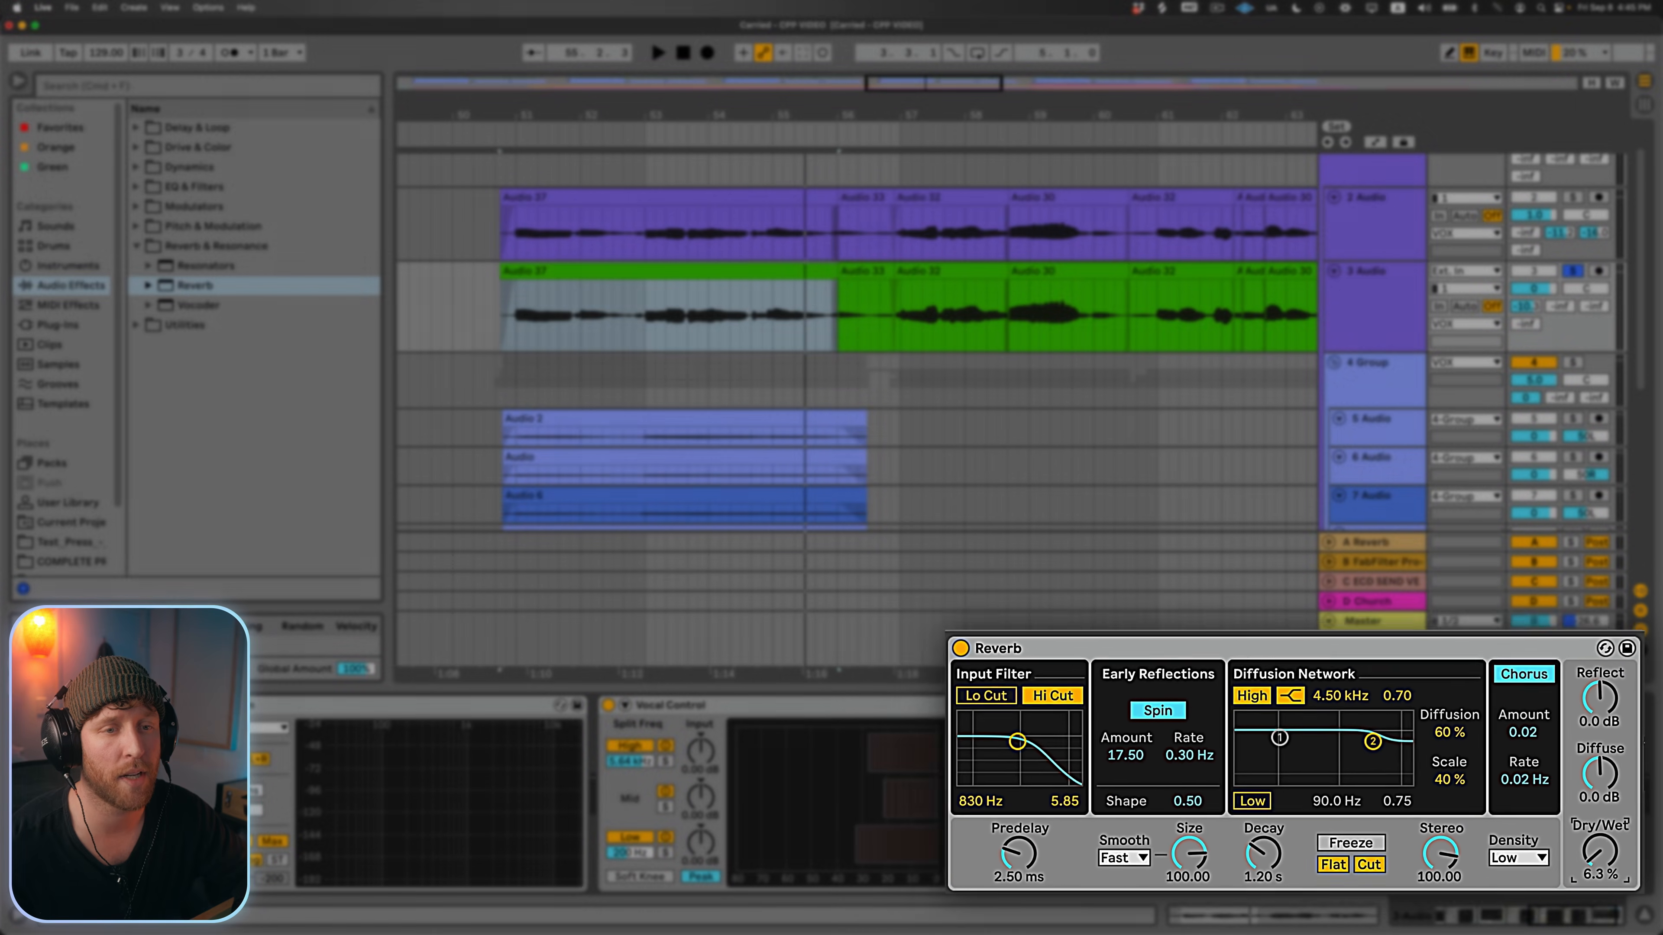
{"action": "left_click_drag", "start_coordinate": [1618, 864], "coordinate": [1618, 881]}
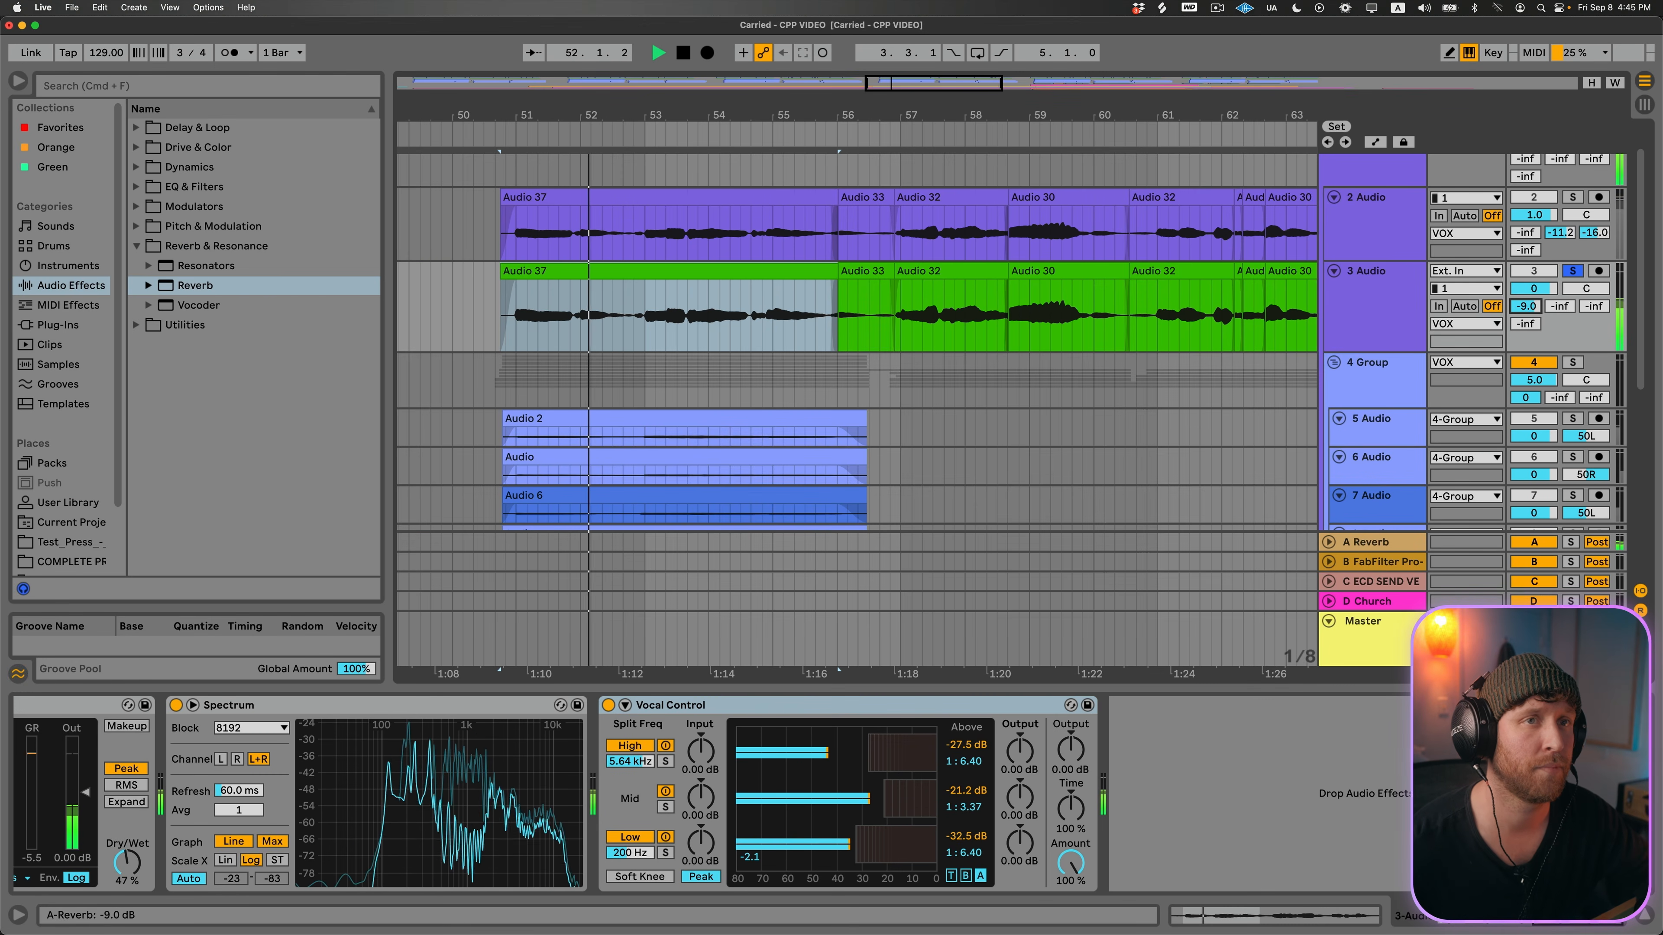
Step: Add a Utility after Vocal Control on the 3 Audio chain and show the automation lanes in the arrangement
{"action": "left_click", "coordinate": [1405, 283]}
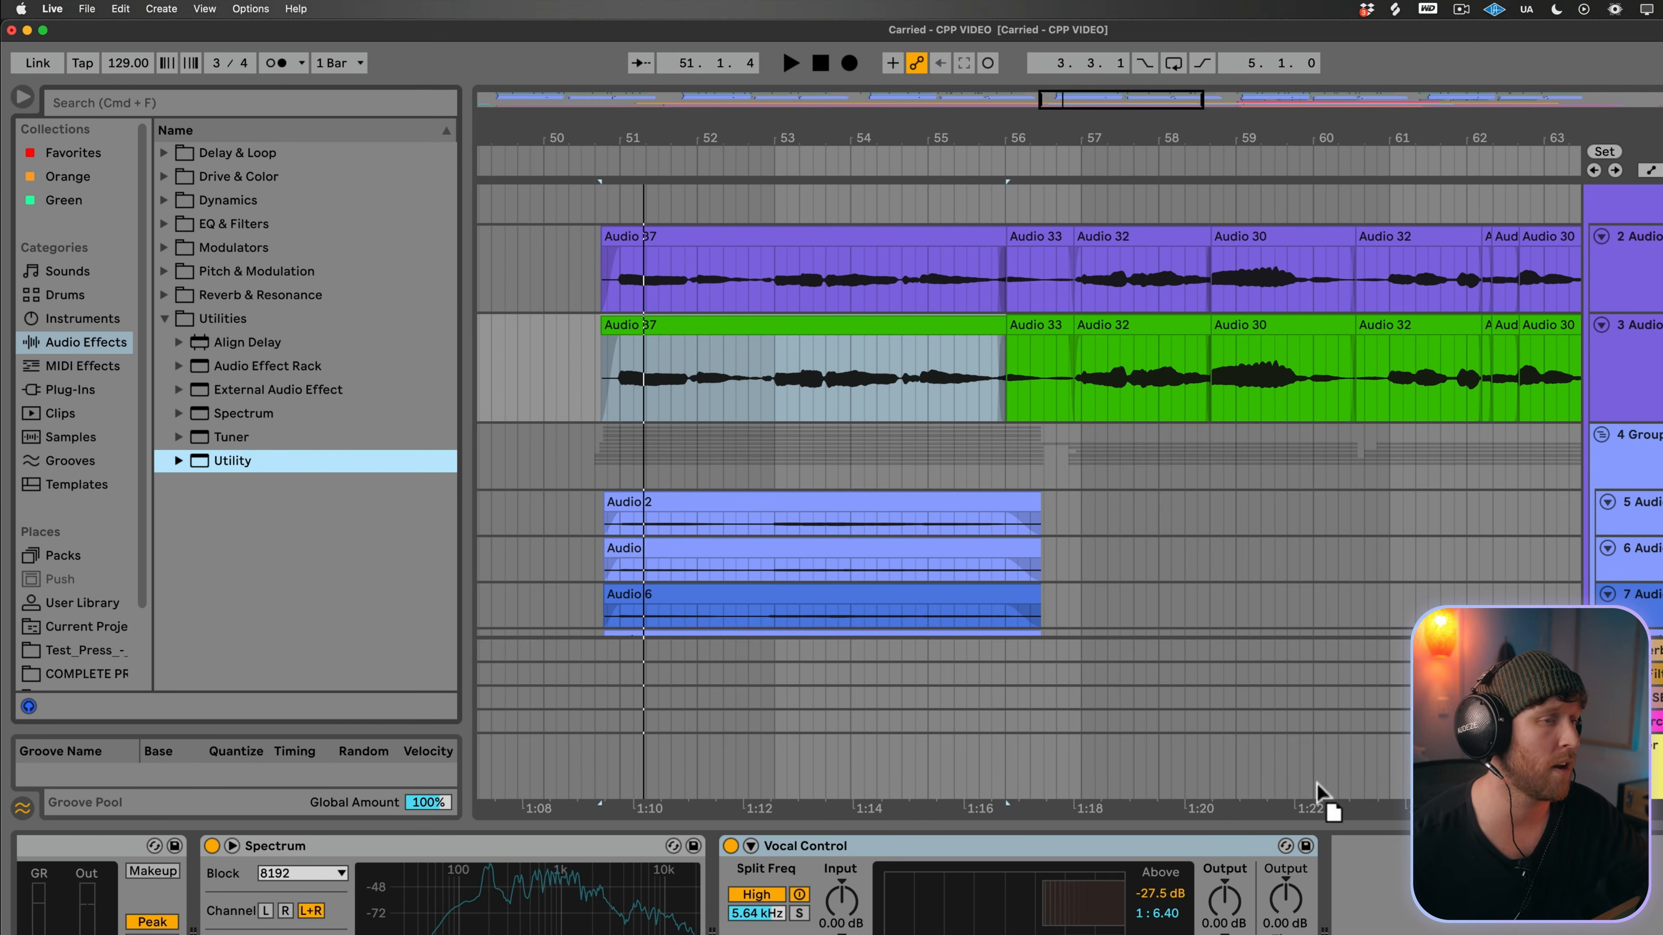
{"action": "left_click_drag", "start_coordinate": [1317, 784], "coordinate": [1514, 920]}
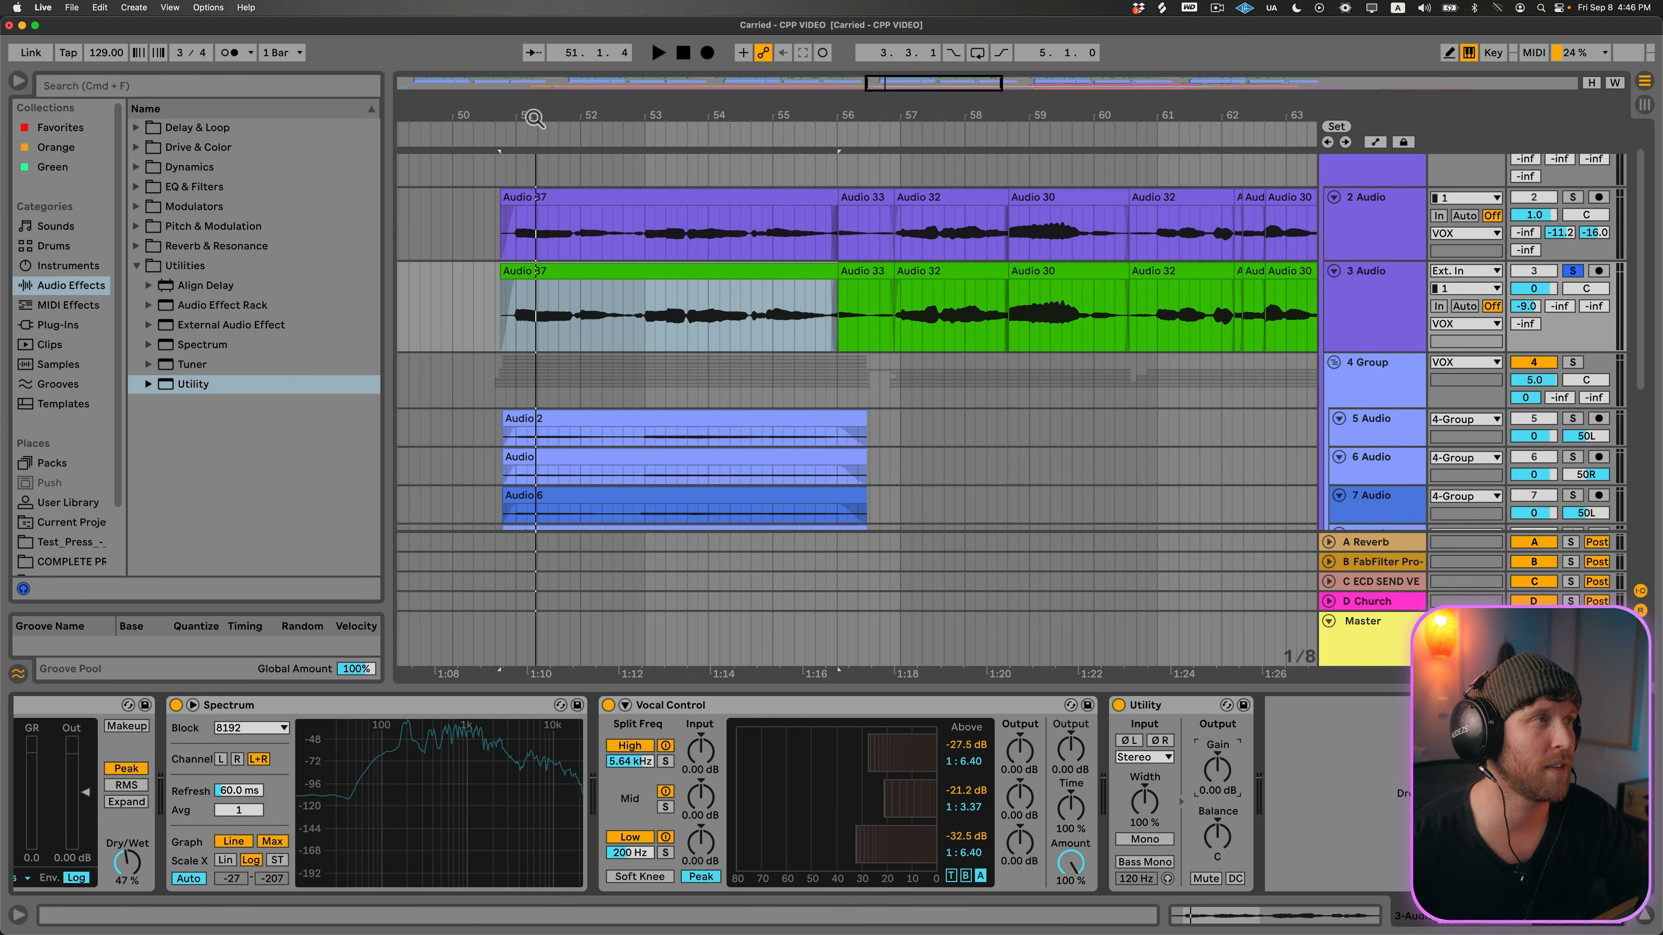
{"action": "key", "text": "z"}
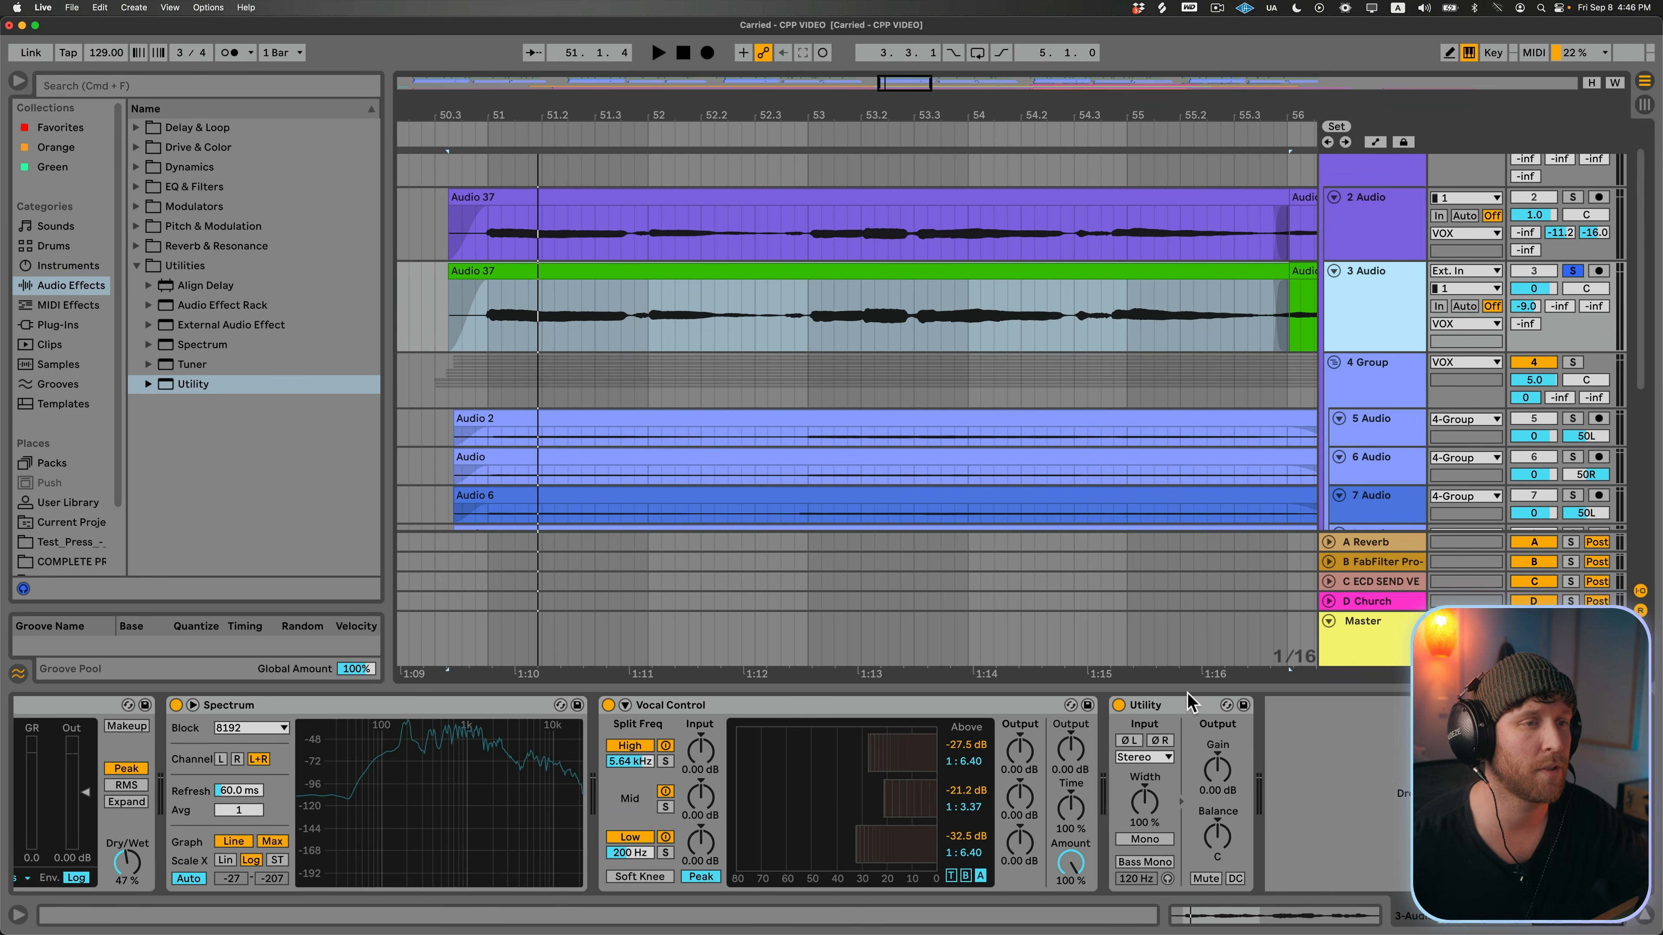
{"action": "left_click", "coordinate": [1186, 708]}
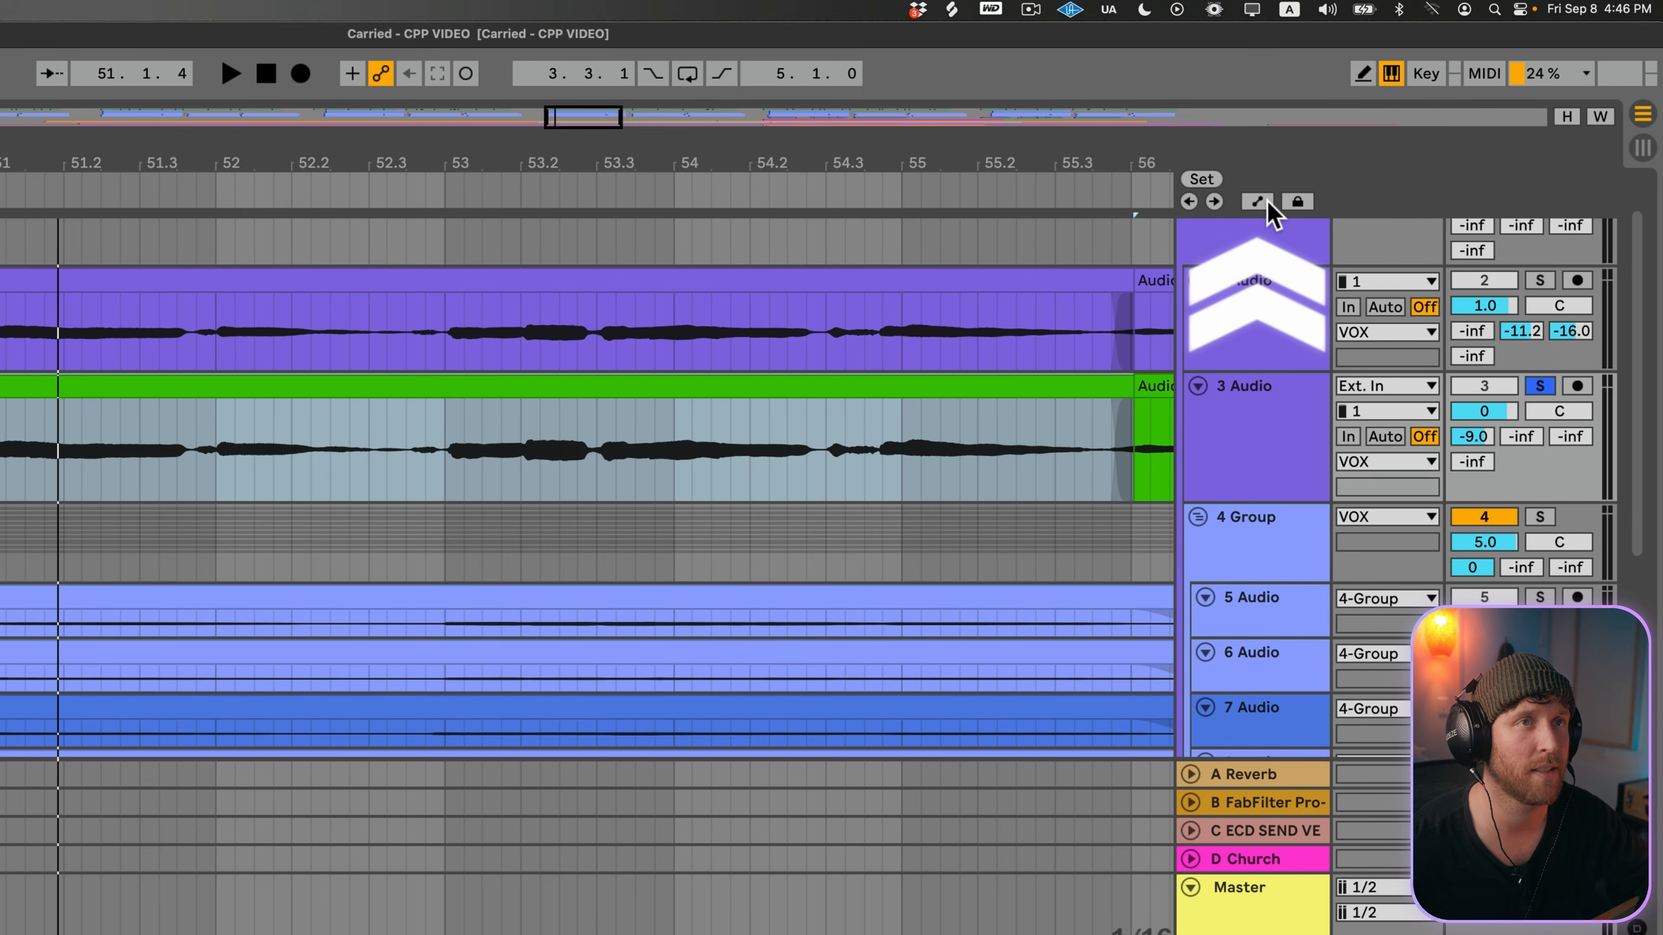
{"action": "left_click", "coordinate": [1262, 202]}
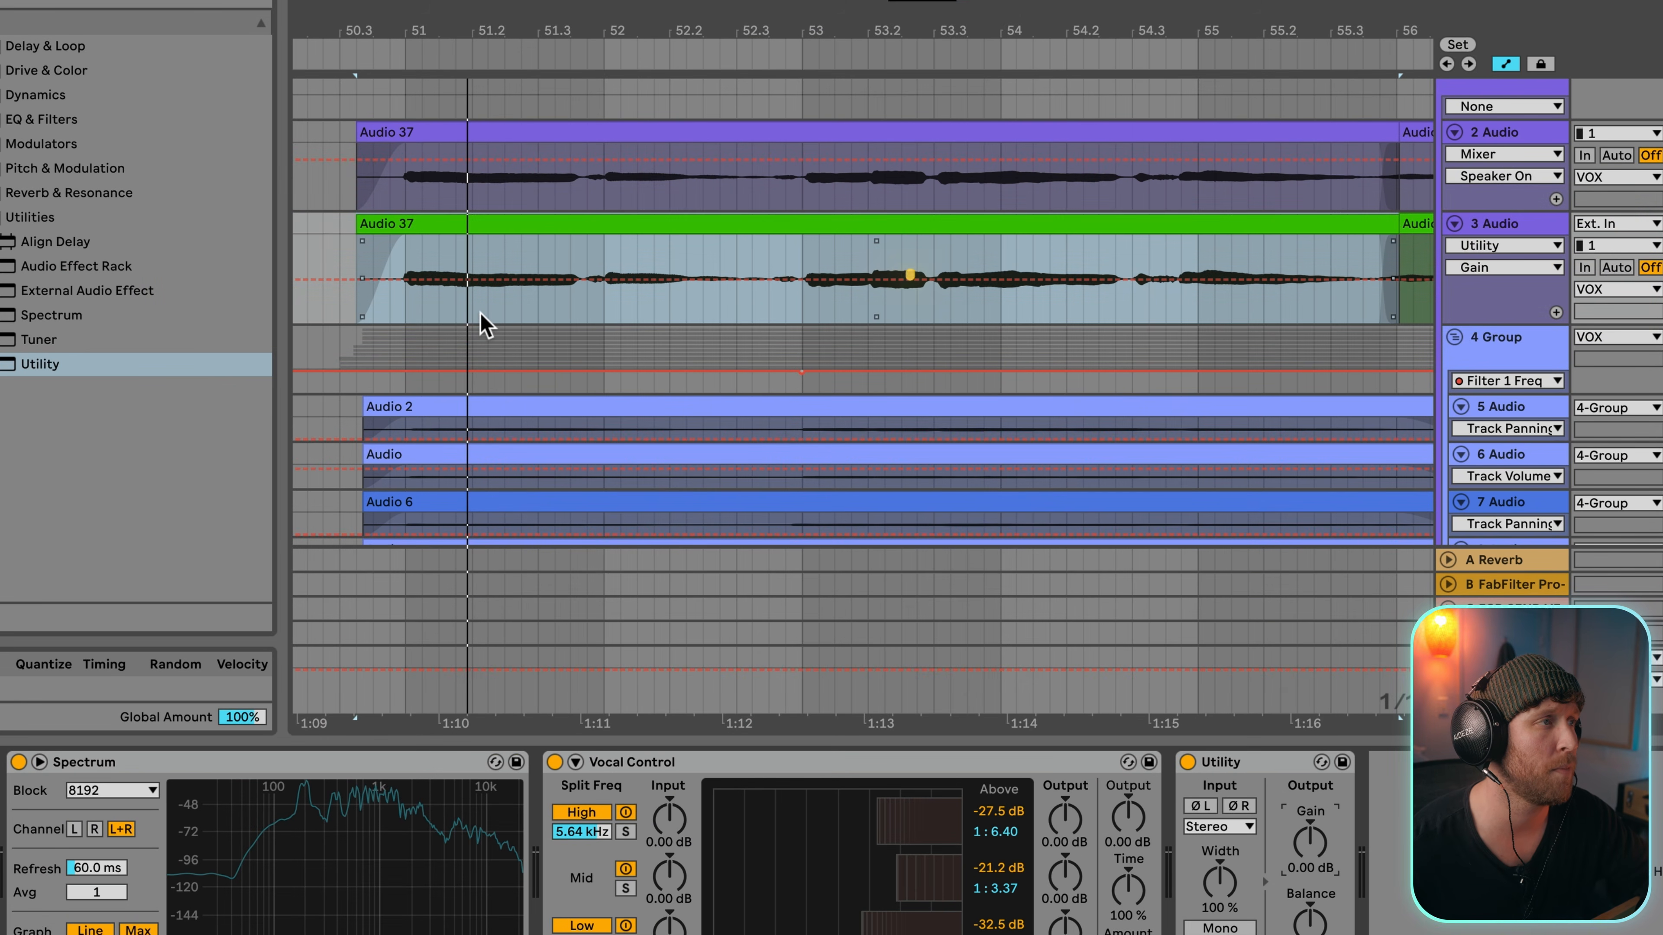
Step: Try a Utility Gain automation ramp down to -20.0 dB after bar 51 on 3 Audio and play it back
{"action": "left_click", "coordinate": [455, 279]}
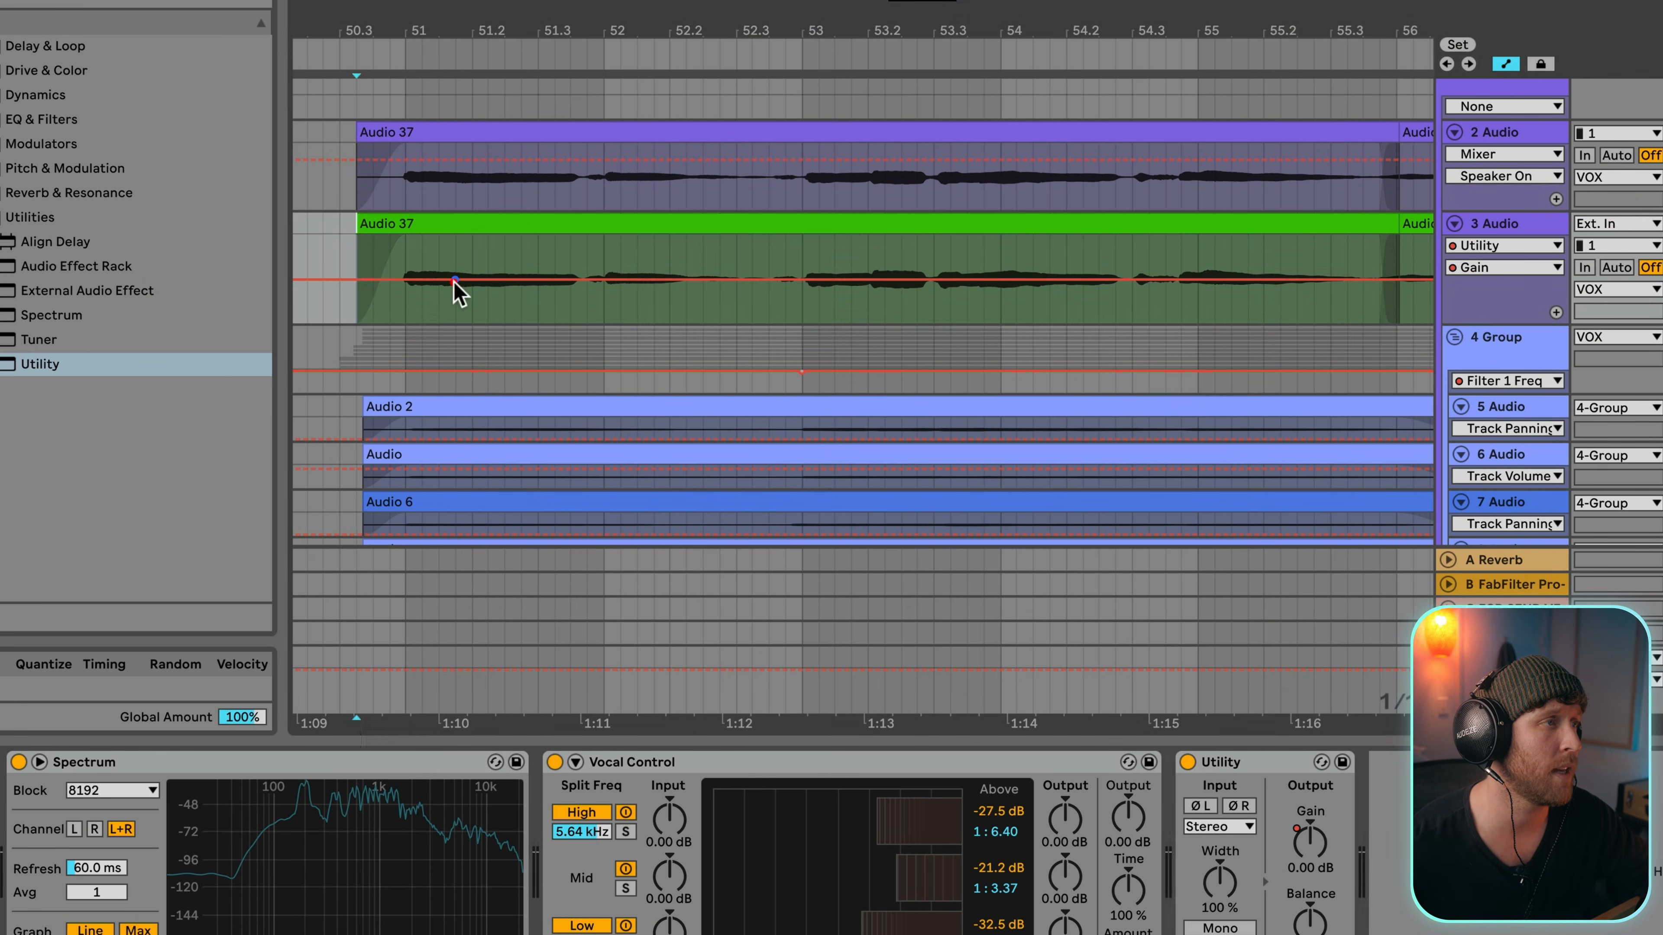
{"action": "left_click_drag", "start_coordinate": [481, 280], "coordinate": [520, 284]}
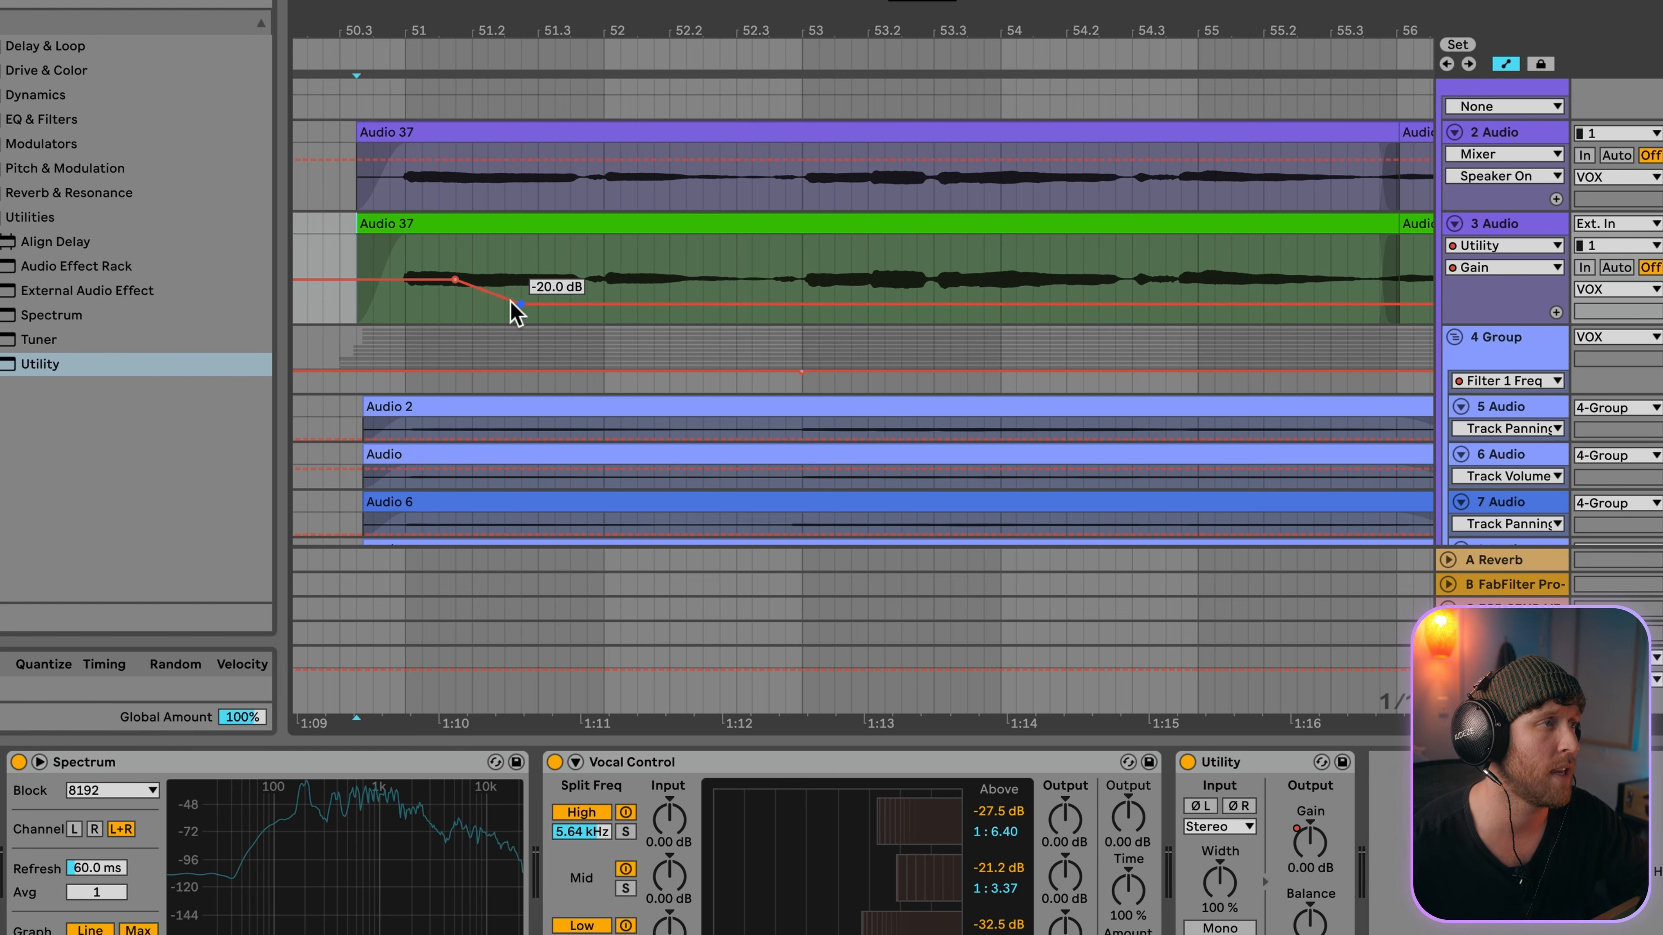
{"action": "key", "text": "space"}
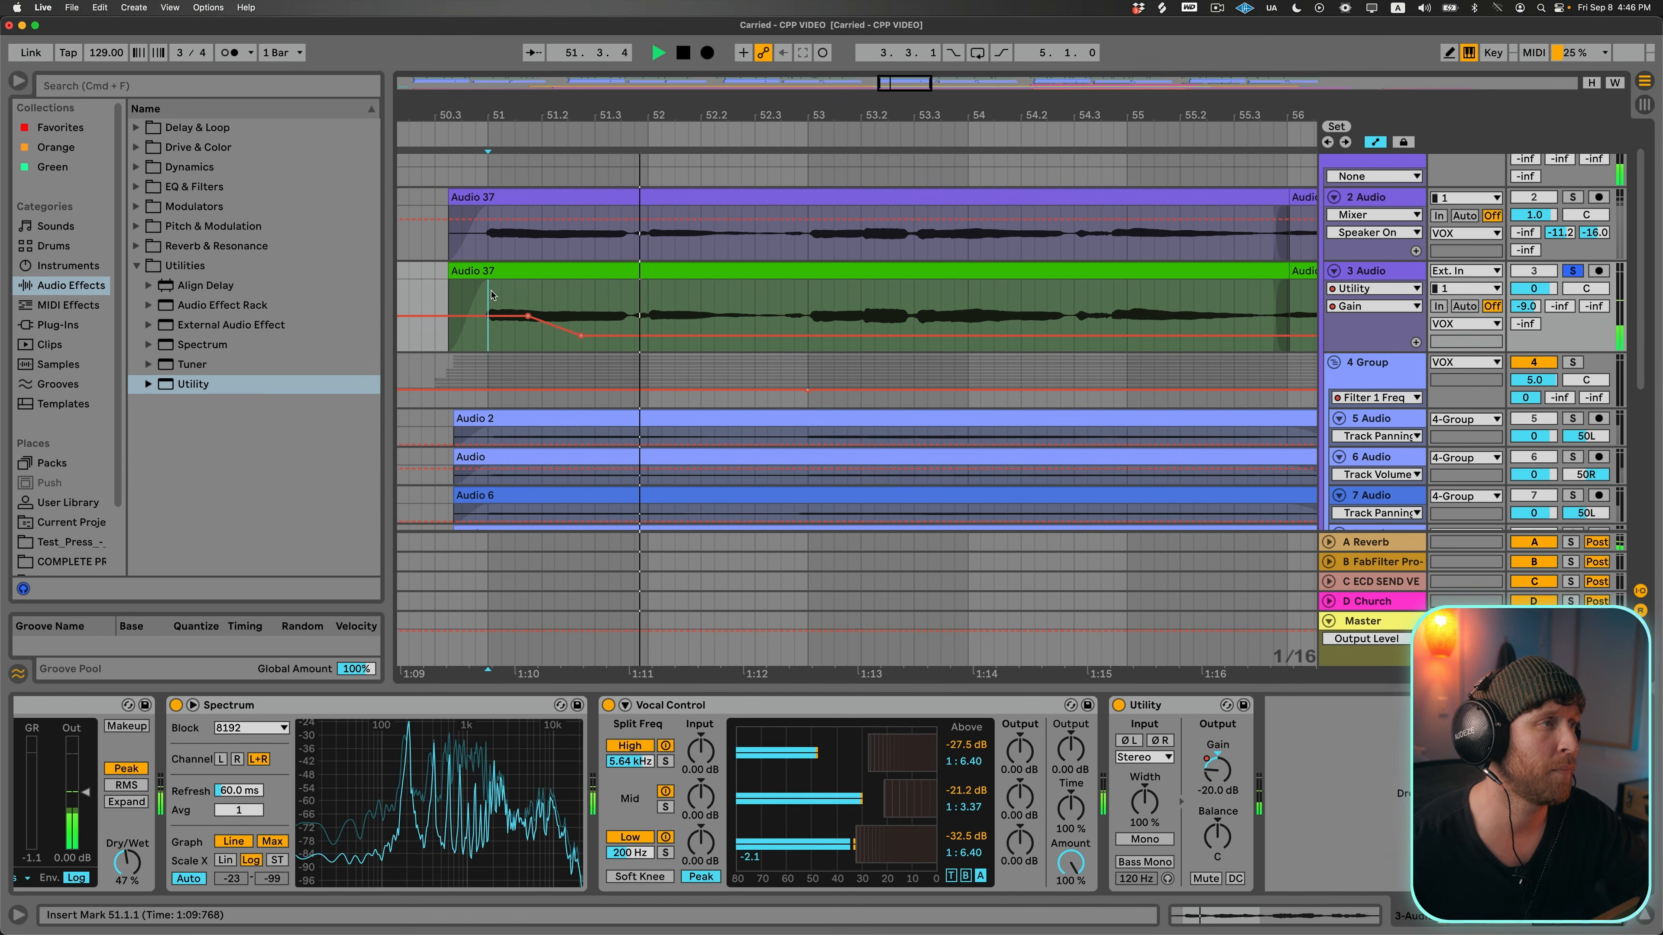
{"action": "key", "text": "space"}
Step: Try a further gain breakpoint within the 51.1.1 to 52.2.1 range on 3 Audio and undo the gain automation edits
{"action": "left_click_drag", "start_coordinate": [409, 249], "coordinate": [576, 256]}
{"action": "left_click", "coordinate": [681, 317], "text": "shift"}
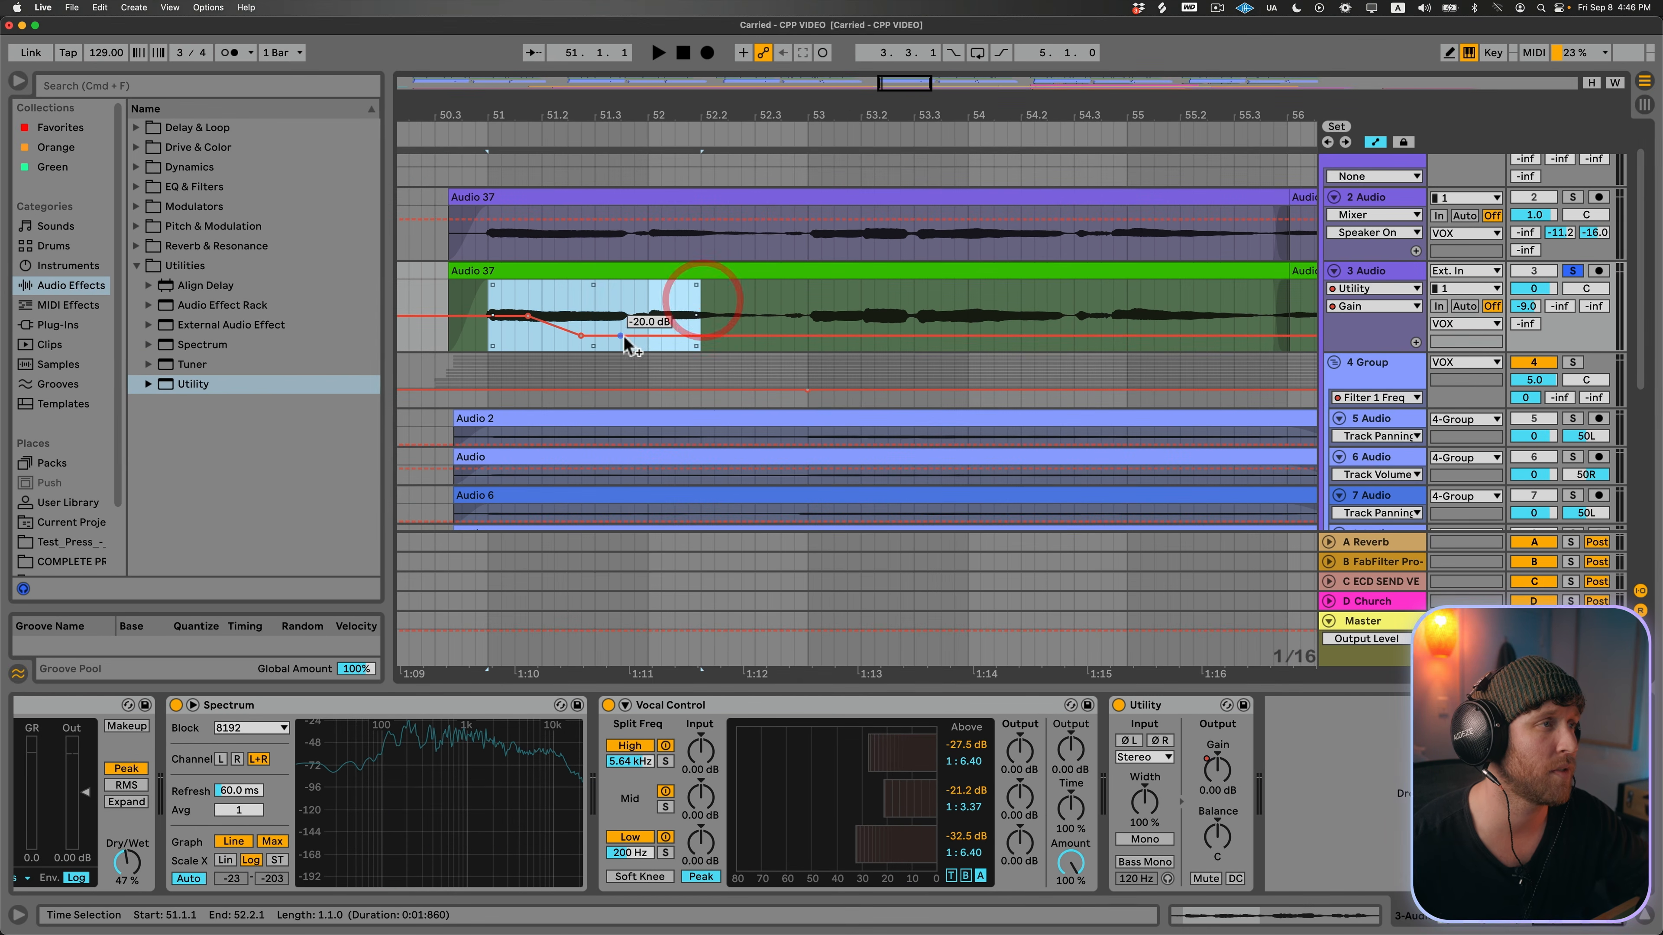
{"action": "left_click_drag", "start_coordinate": [620, 336], "coordinate": [621, 317]}
{"action": "key", "text": "super+z"}
{"action": "key", "text": "super+z"}
{"action": "key", "text": "super+z"}
{"action": "key", "text": "super+z"}
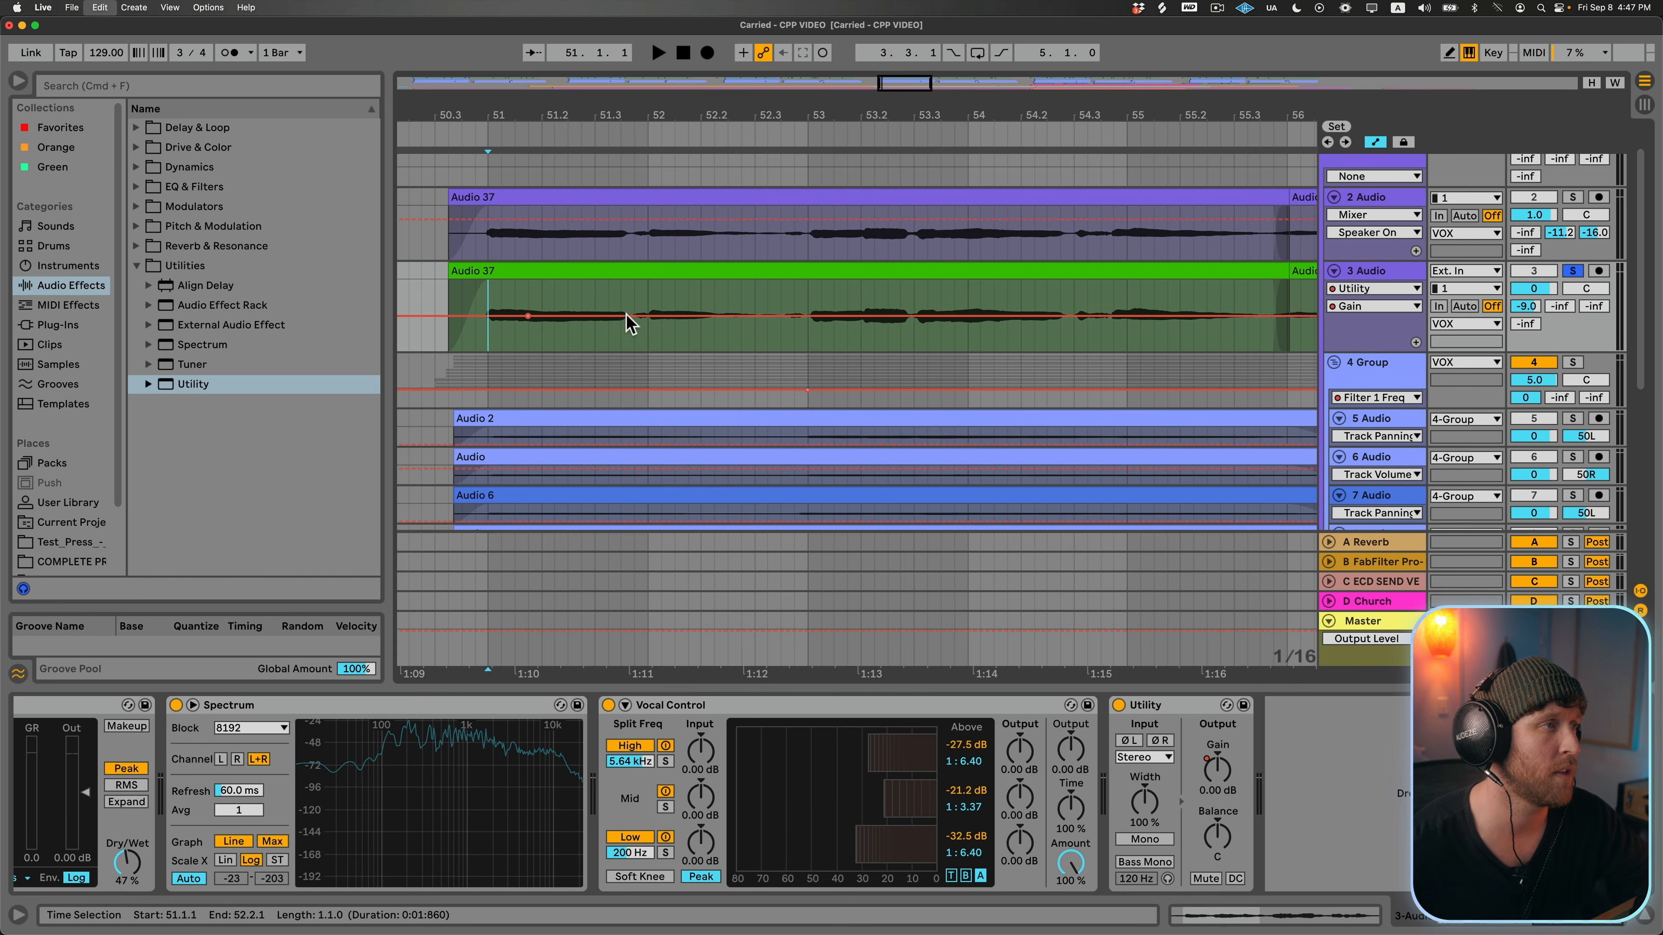
Step: Enlarge the 3 Audio lane and lower the Utility Gain automation to -4.40 dB over the breath just before bar 52
{"action": "key", "text": "space"}
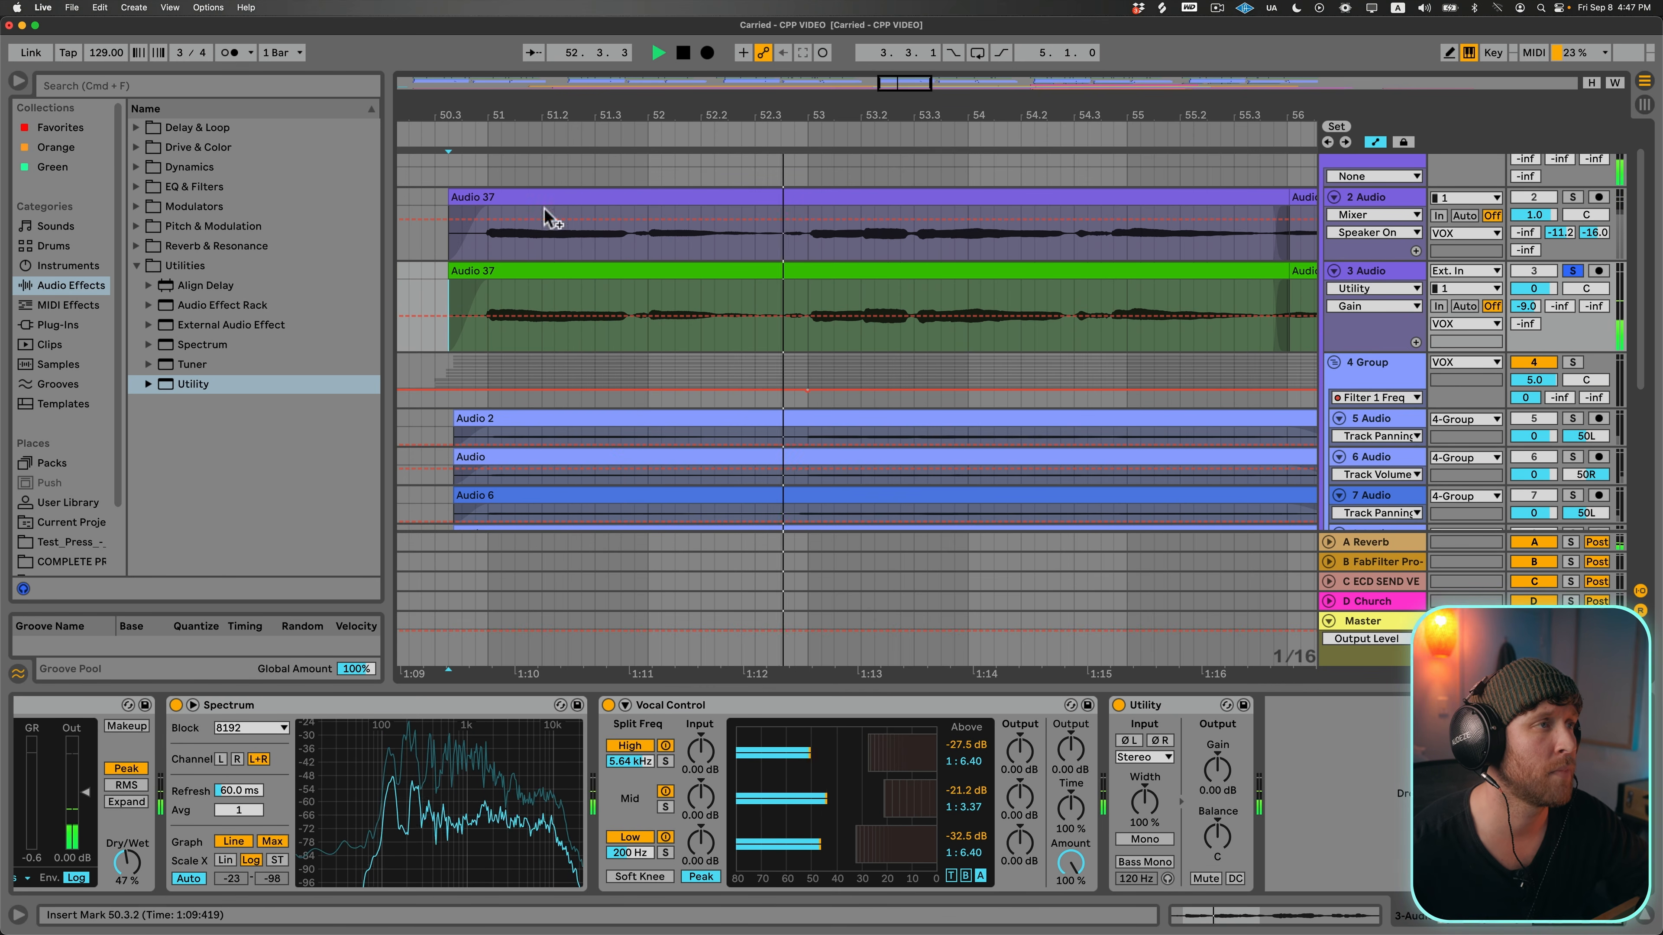
{"action": "key", "text": "space"}
{"action": "left_click_drag", "start_coordinate": [604, 111], "coordinate": [773, 111]}
{"action": "left_click_drag", "start_coordinate": [1353, 350], "coordinate": [1362, 431]}
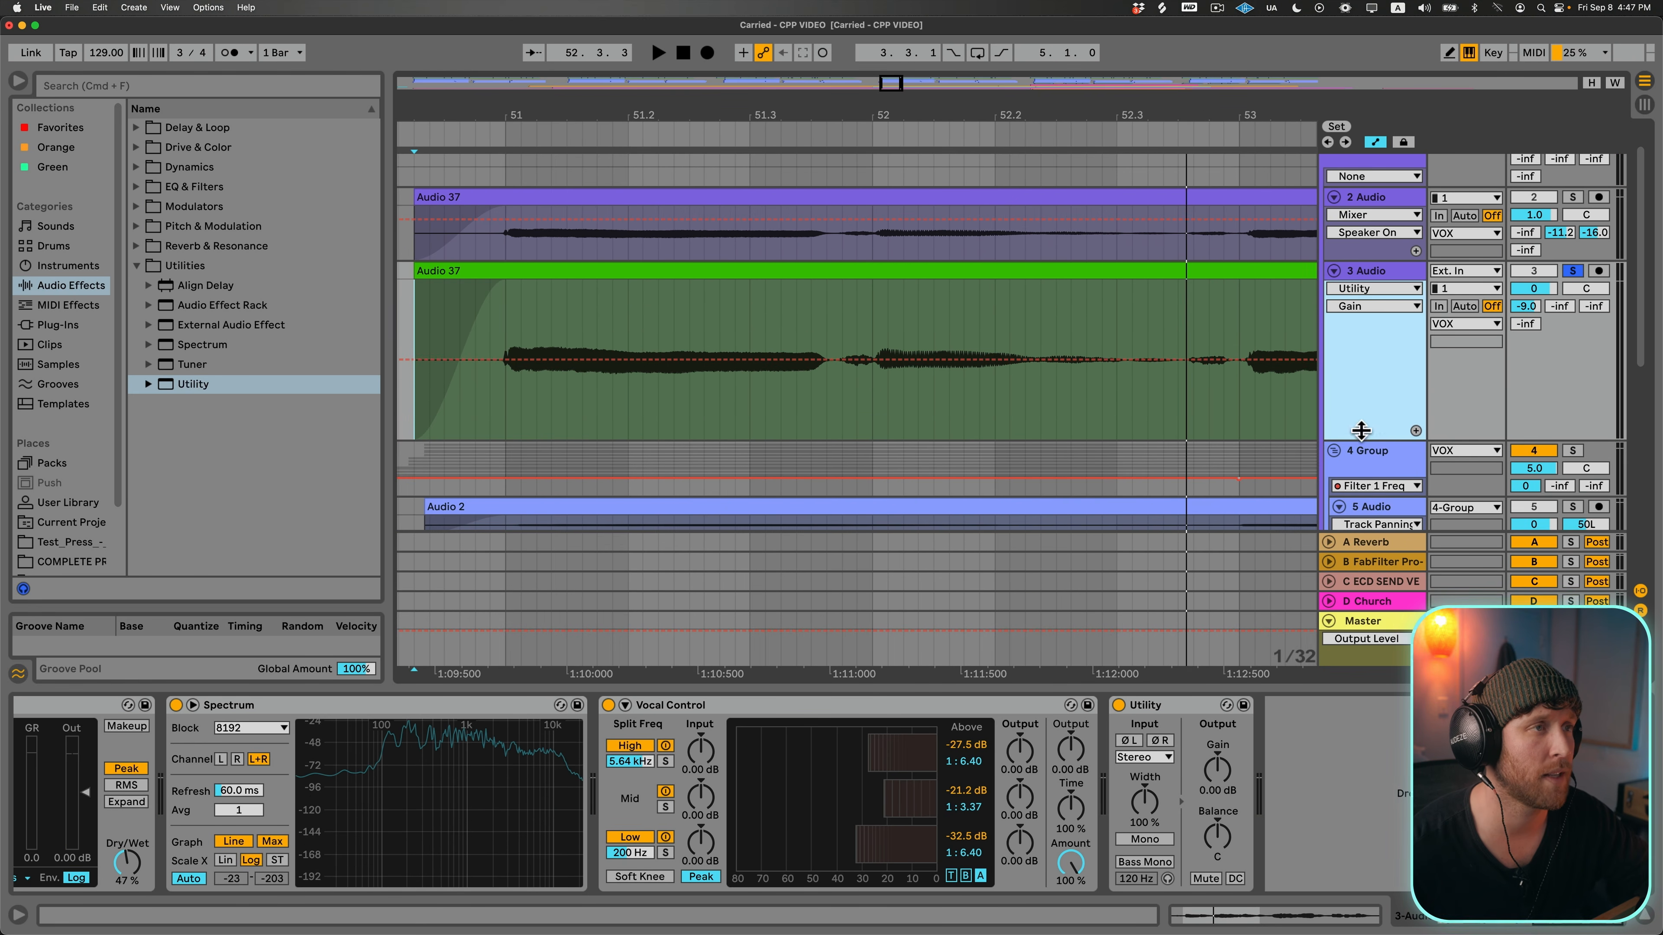
{"action": "left_click_drag", "start_coordinate": [775, 92], "coordinate": [794, 105]}
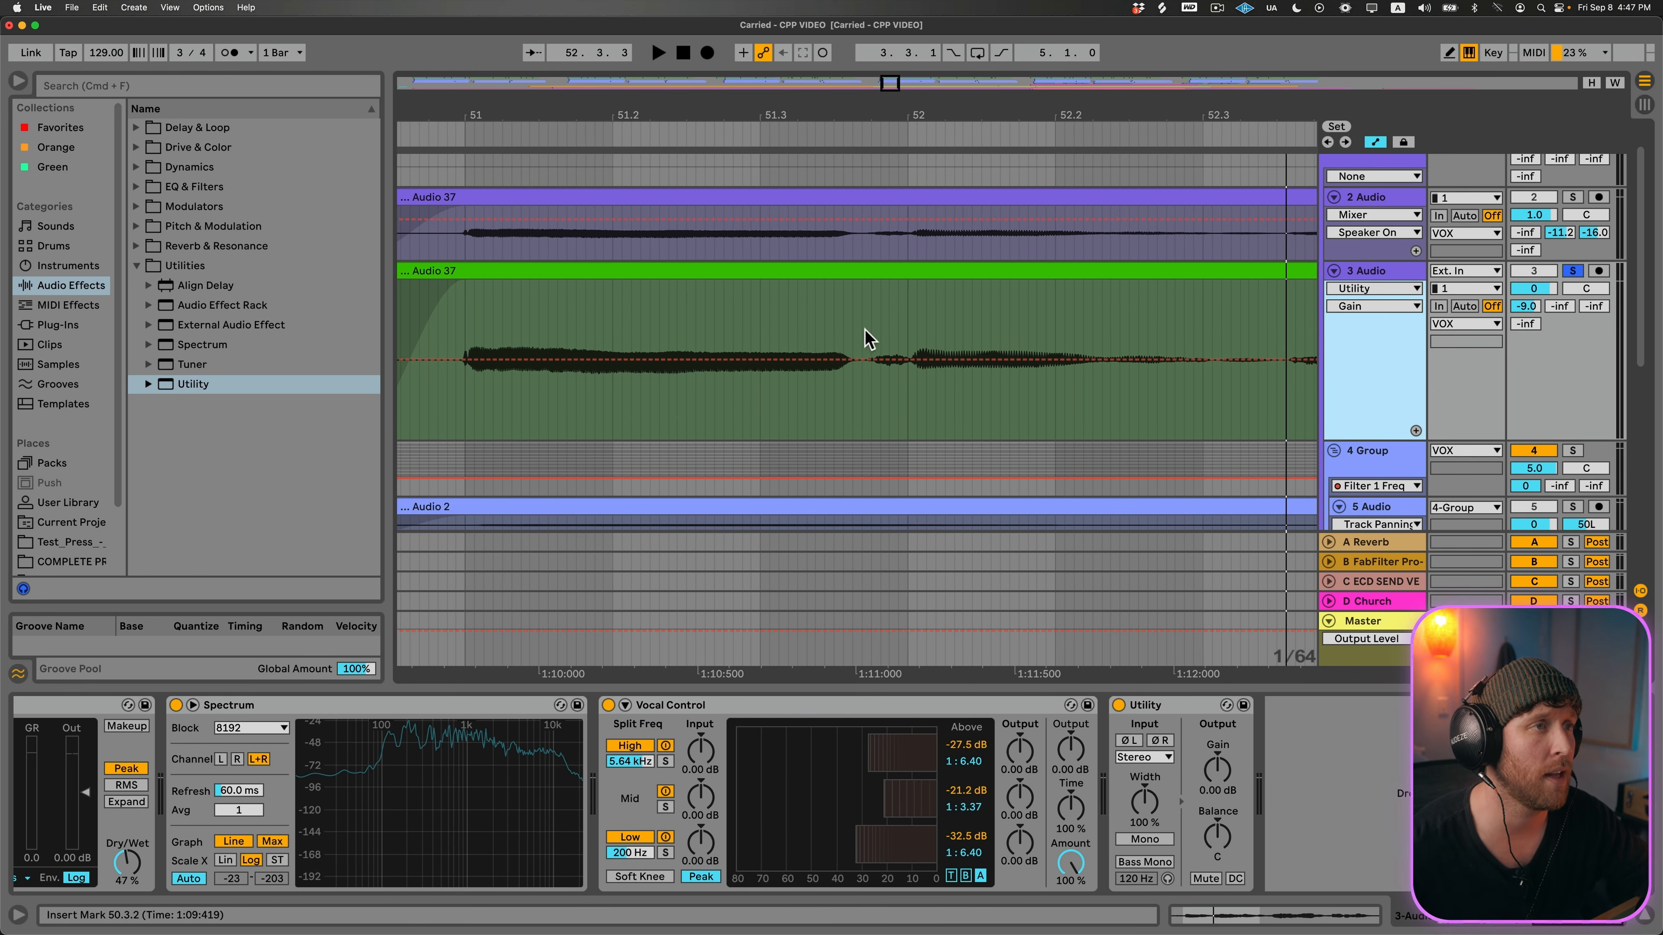
{"action": "left_click_drag", "start_coordinate": [871, 331], "coordinate": [904, 326]}
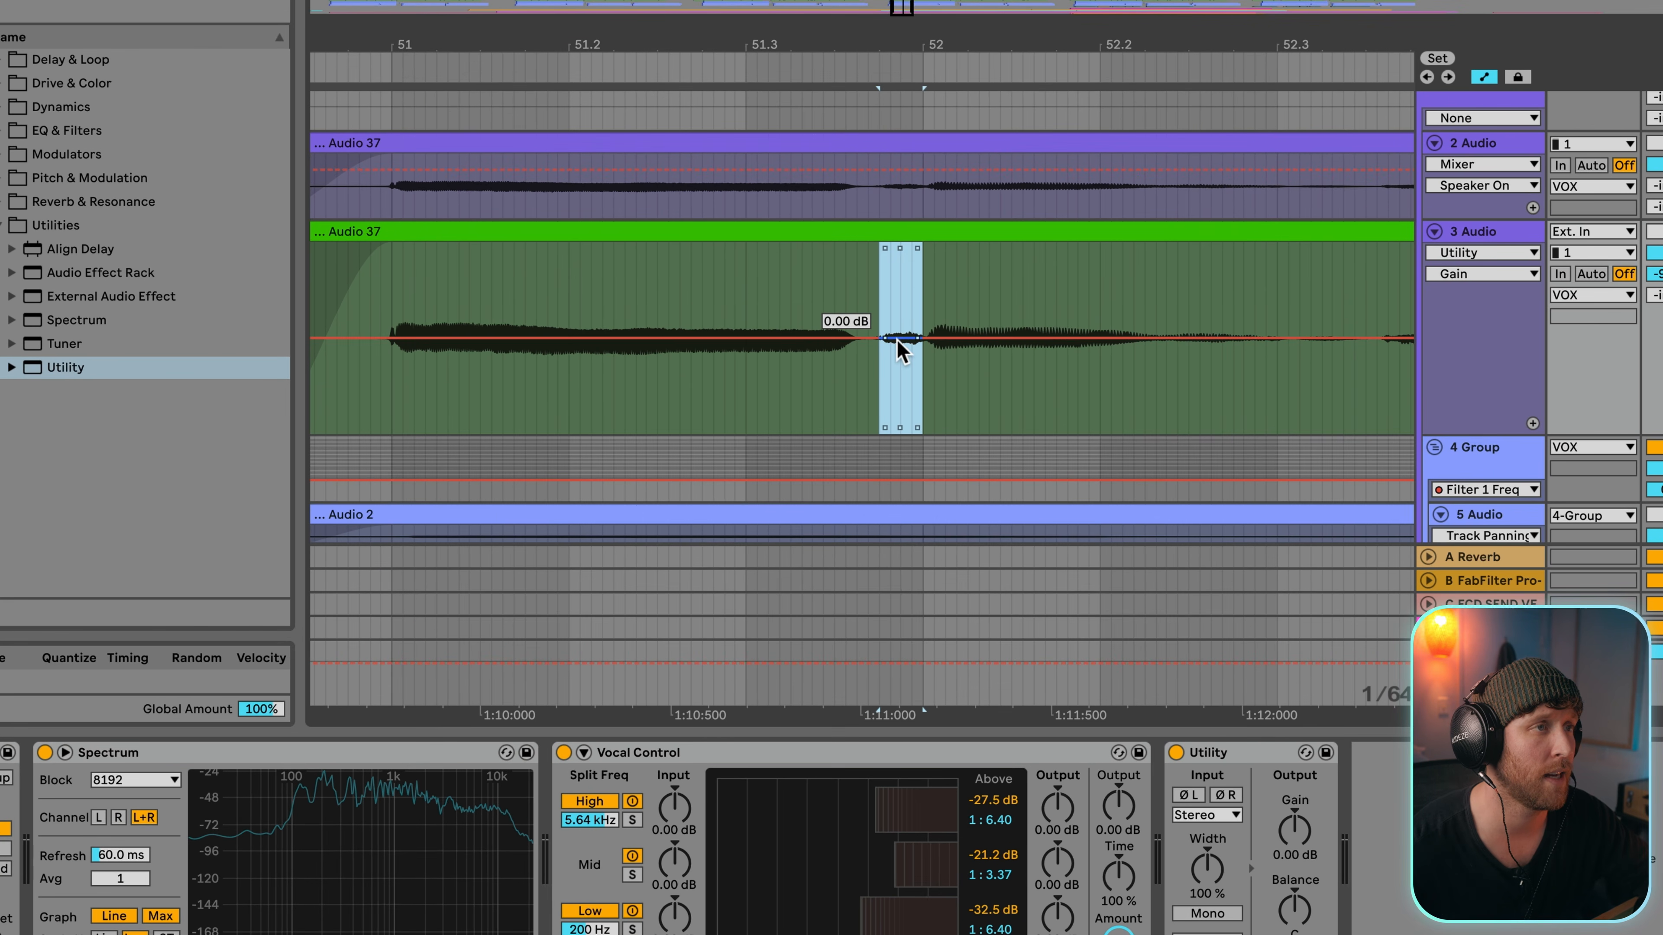
{"action": "left_click_drag", "start_coordinate": [898, 340], "coordinate": [898, 348]}
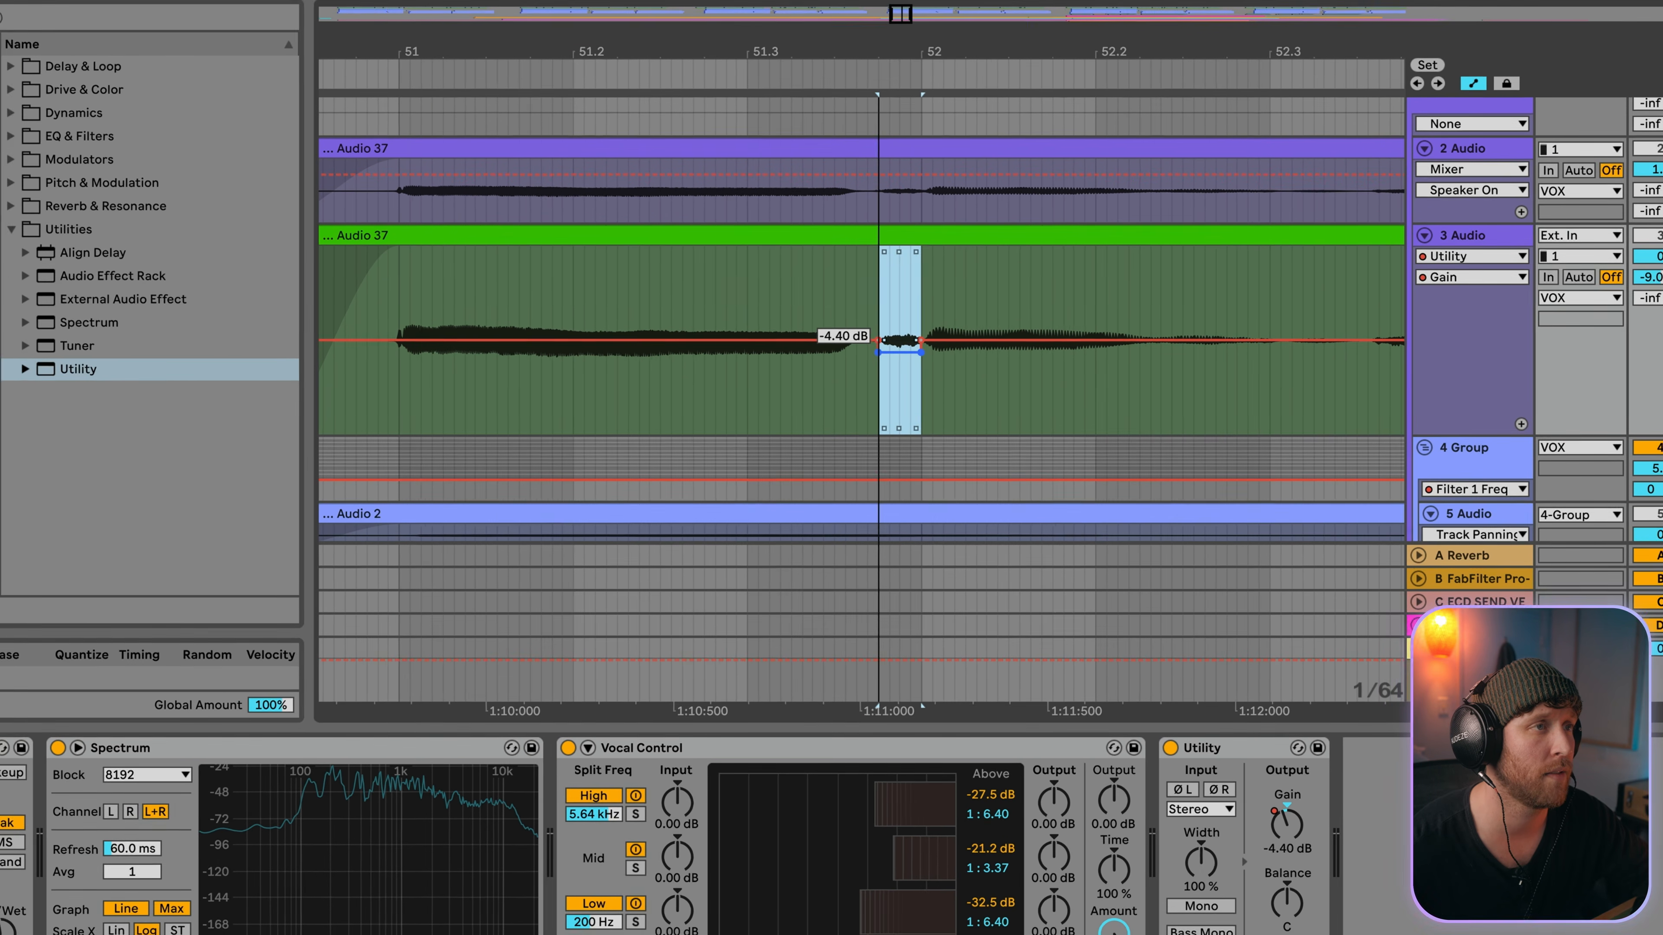
Step: Audition the gain dip from 50.3.4 and slope its start and end breakpoints into short ramps around the breath
{"action": "left_click", "coordinate": [528, 277]}
{"action": "left_click", "coordinate": [453, 312]}
{"action": "key", "text": "space"}
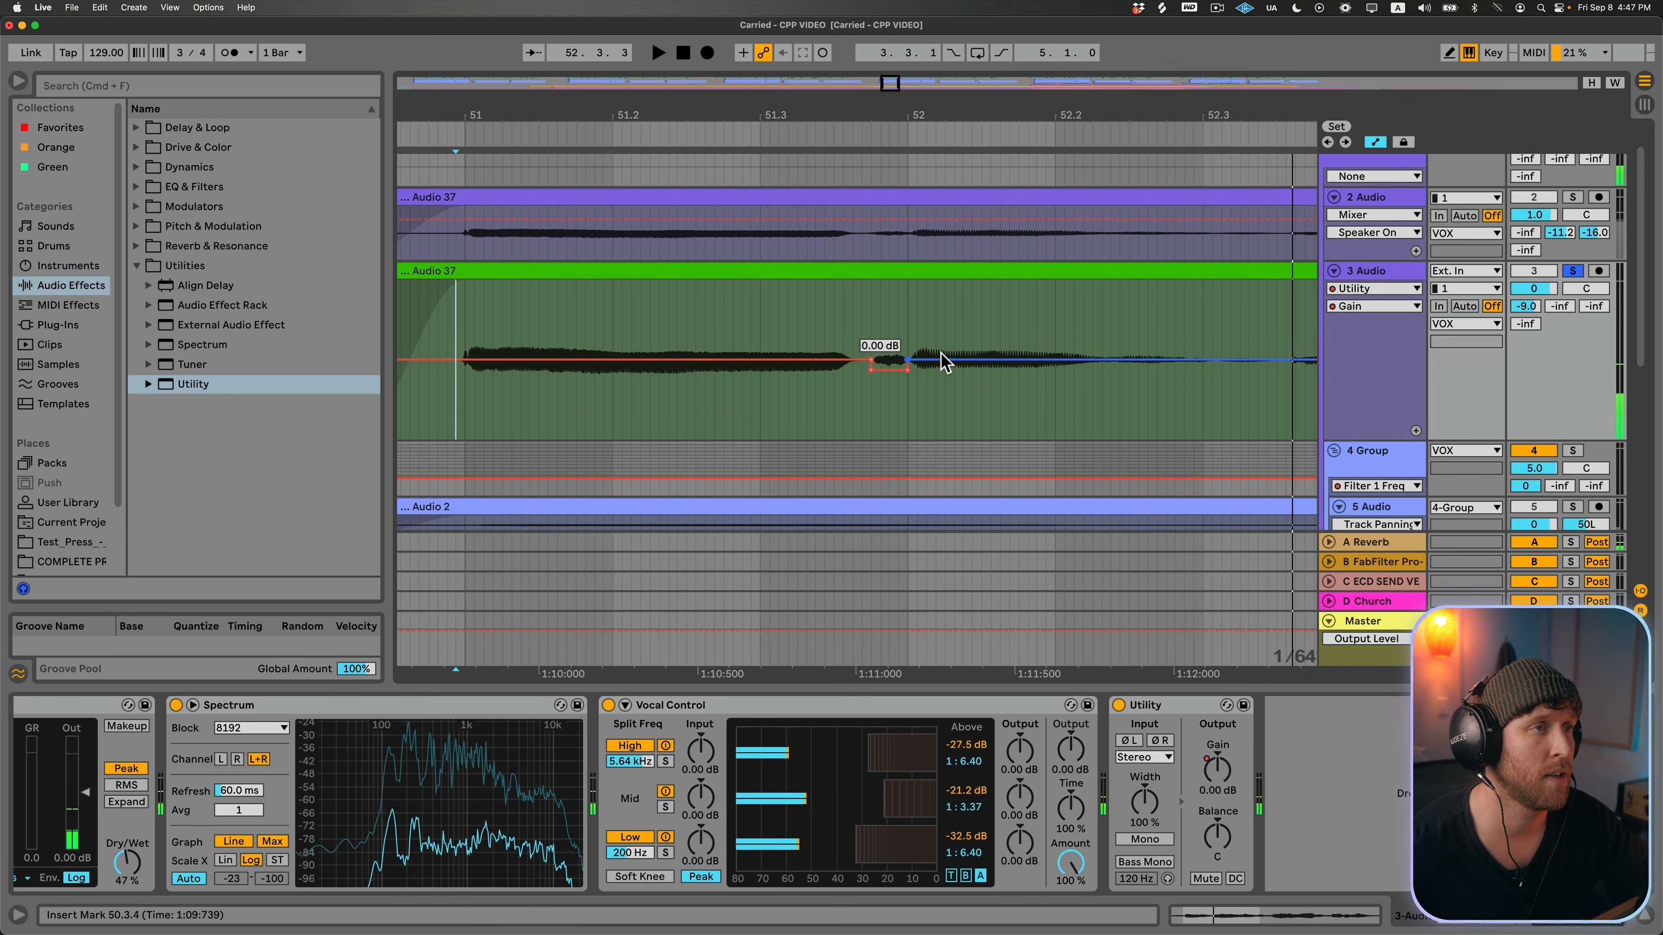
{"action": "key", "text": "space"}
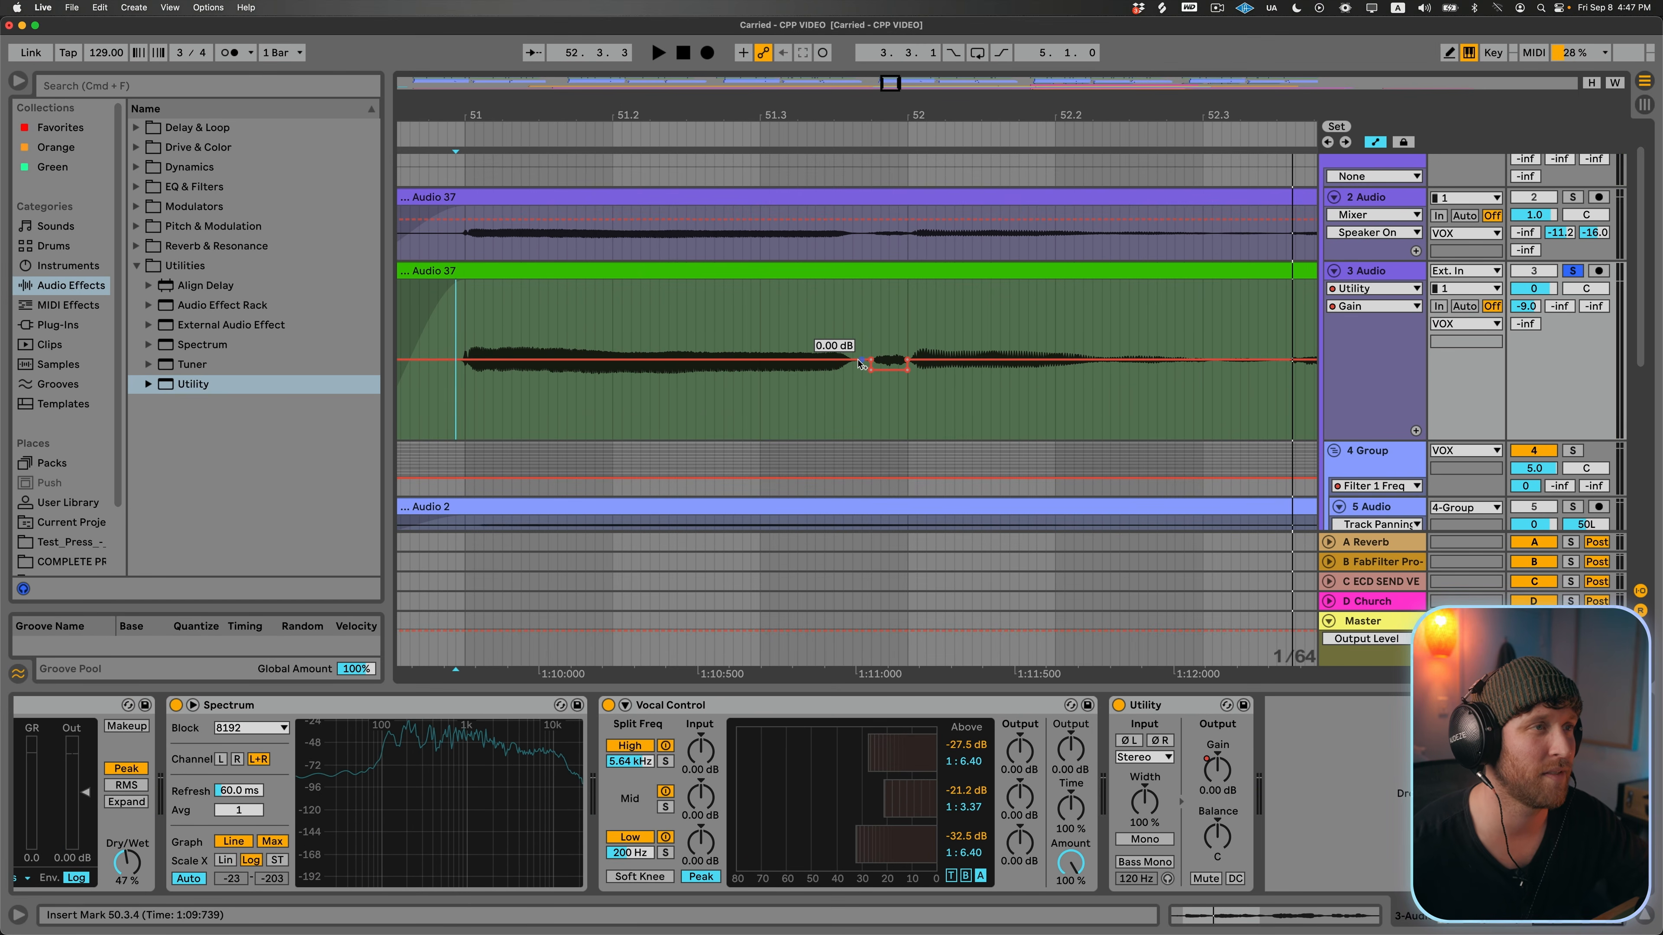
{"action": "left_click_drag", "start_coordinate": [902, 115], "coordinate": [902, 172]}
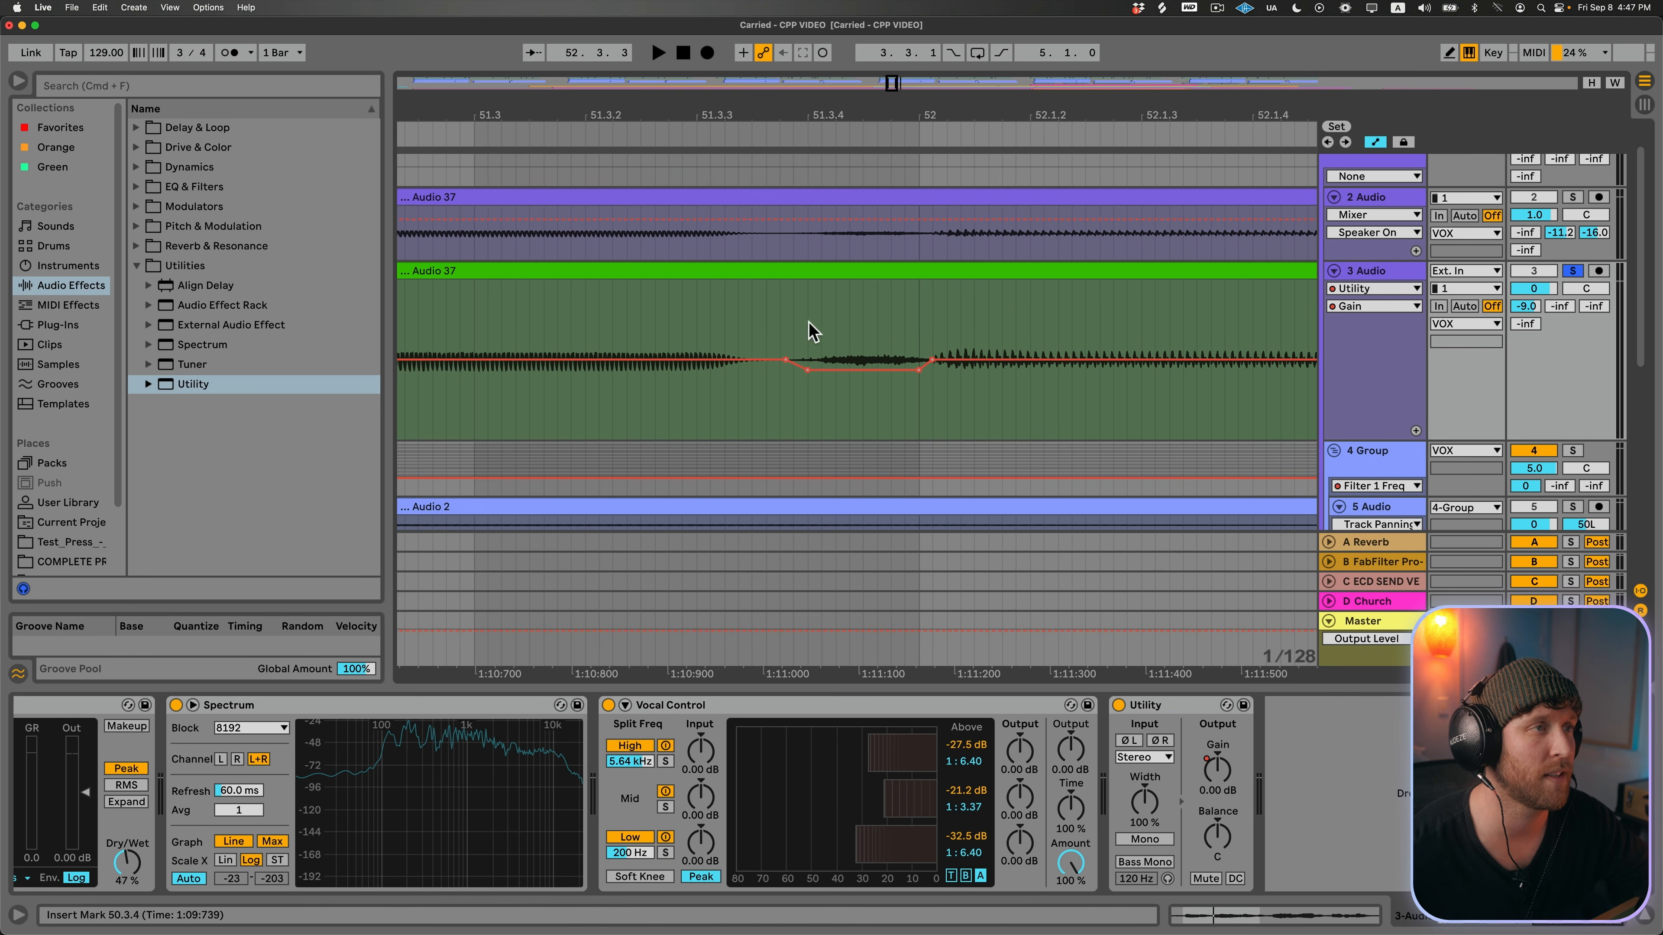
{"action": "left_click_drag", "start_coordinate": [957, 118], "coordinate": [956, 33]}
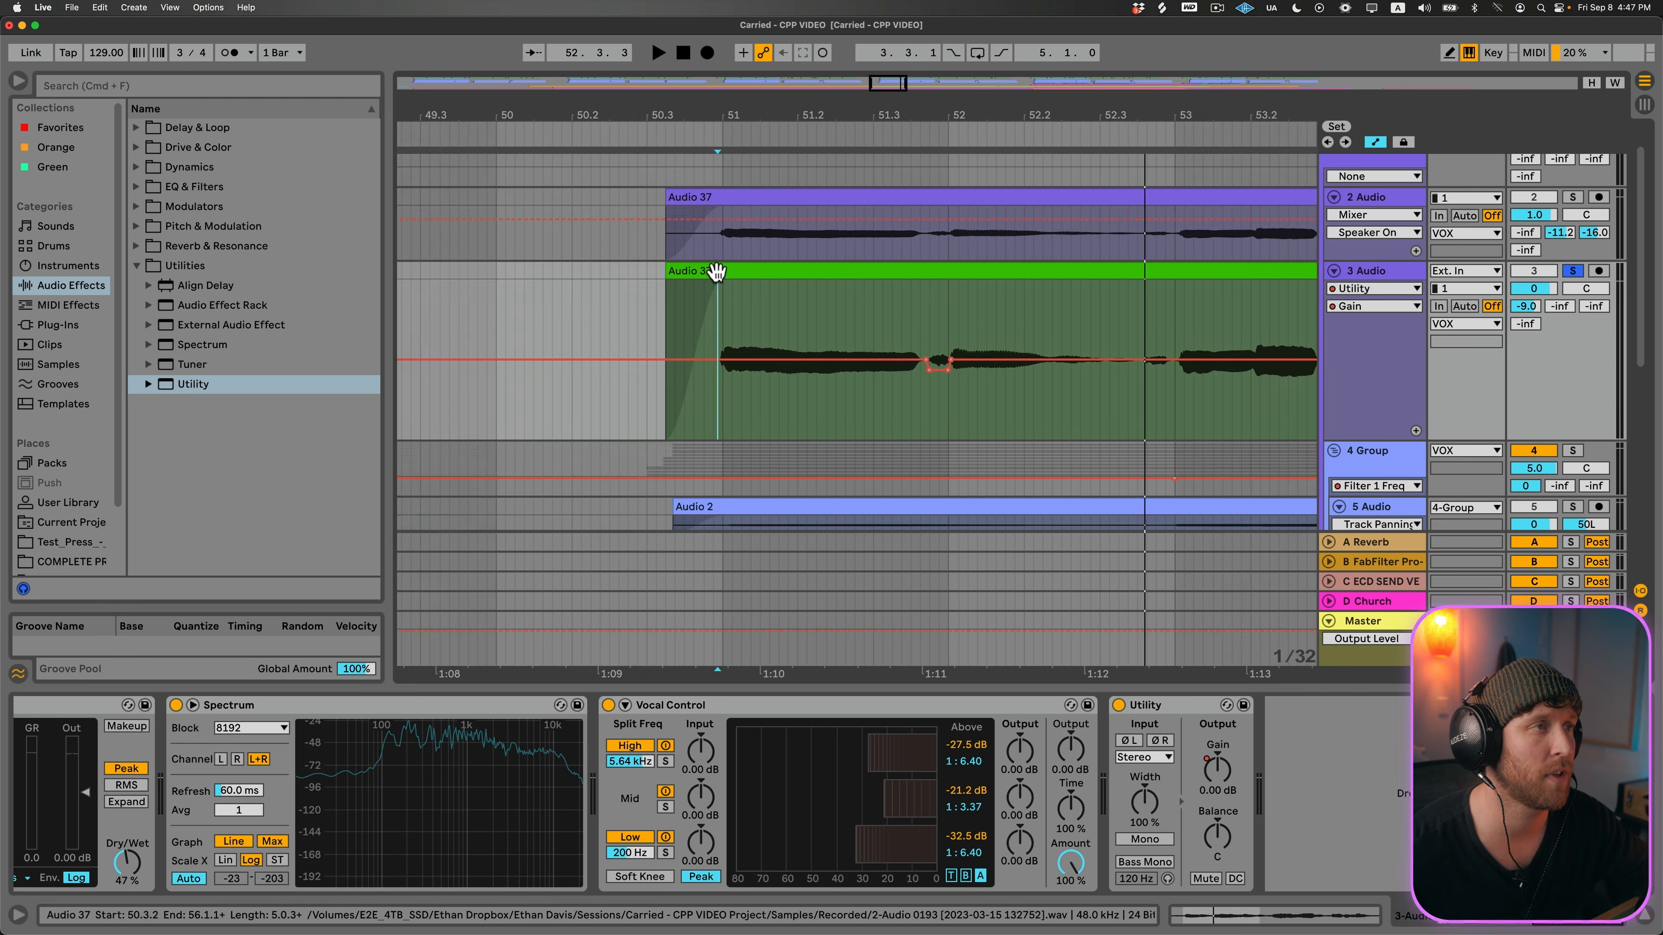
Step: Play the Audio 37 clip on 3 Audio from its start with the Utility enabled and bypassed to compare the breath level
{"action": "left_click", "coordinate": [717, 273]}
{"action": "key", "text": "space"}
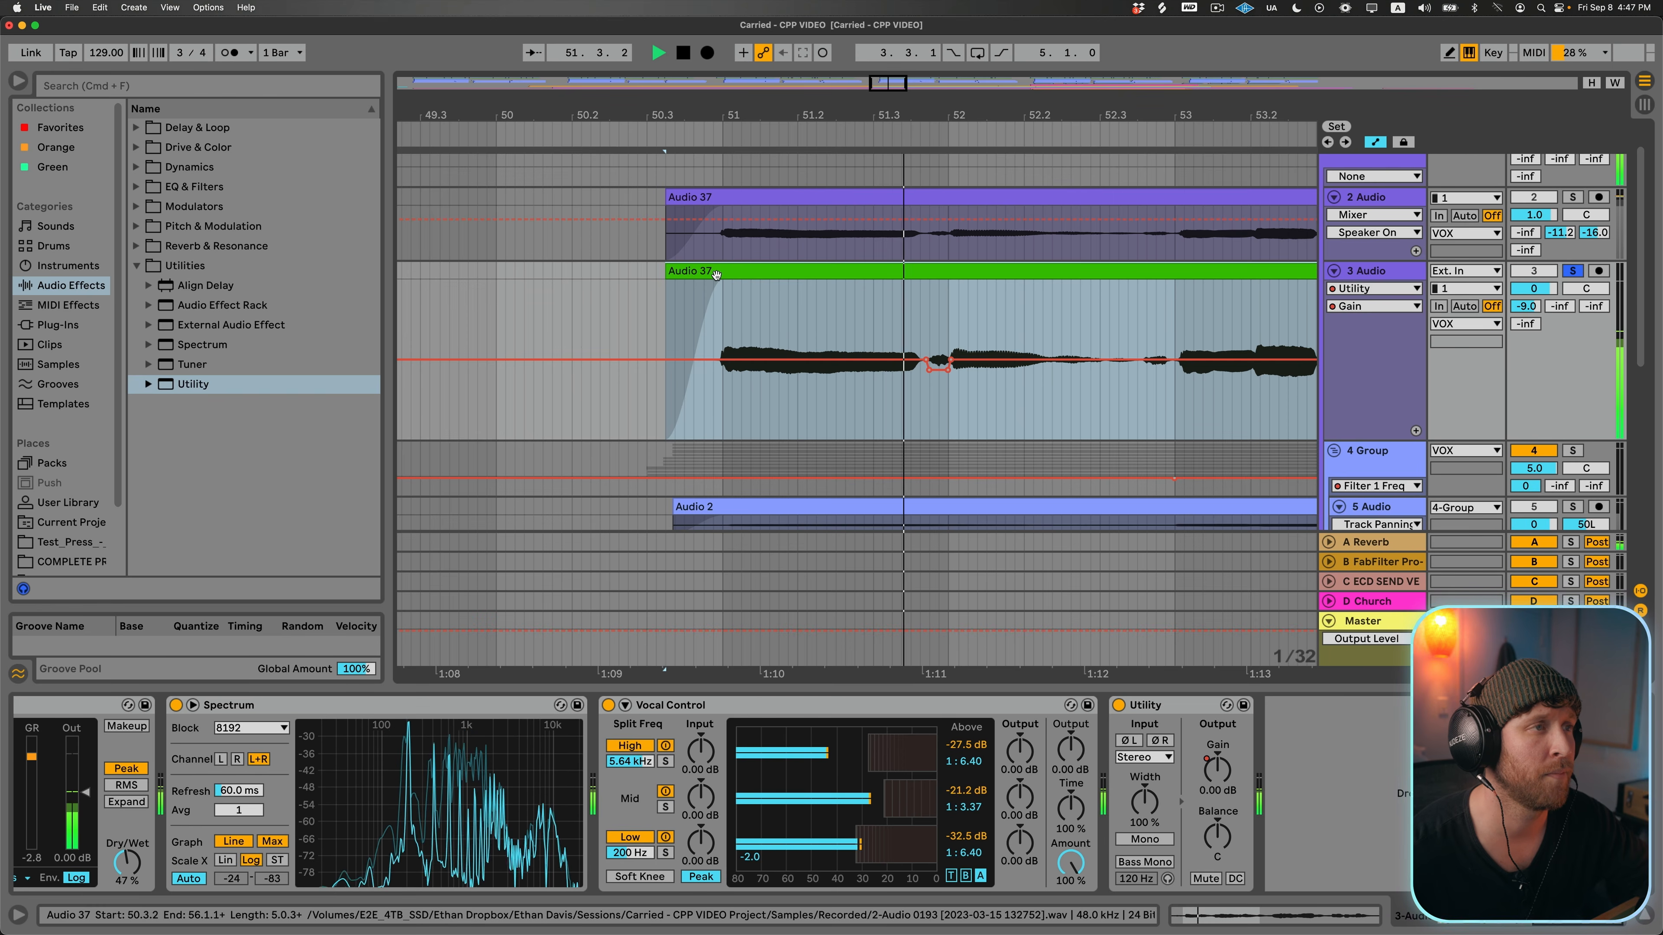
{"action": "left_click", "coordinate": [712, 338]}
{"action": "key", "text": "space"}
{"action": "left_click", "coordinate": [757, 269]}
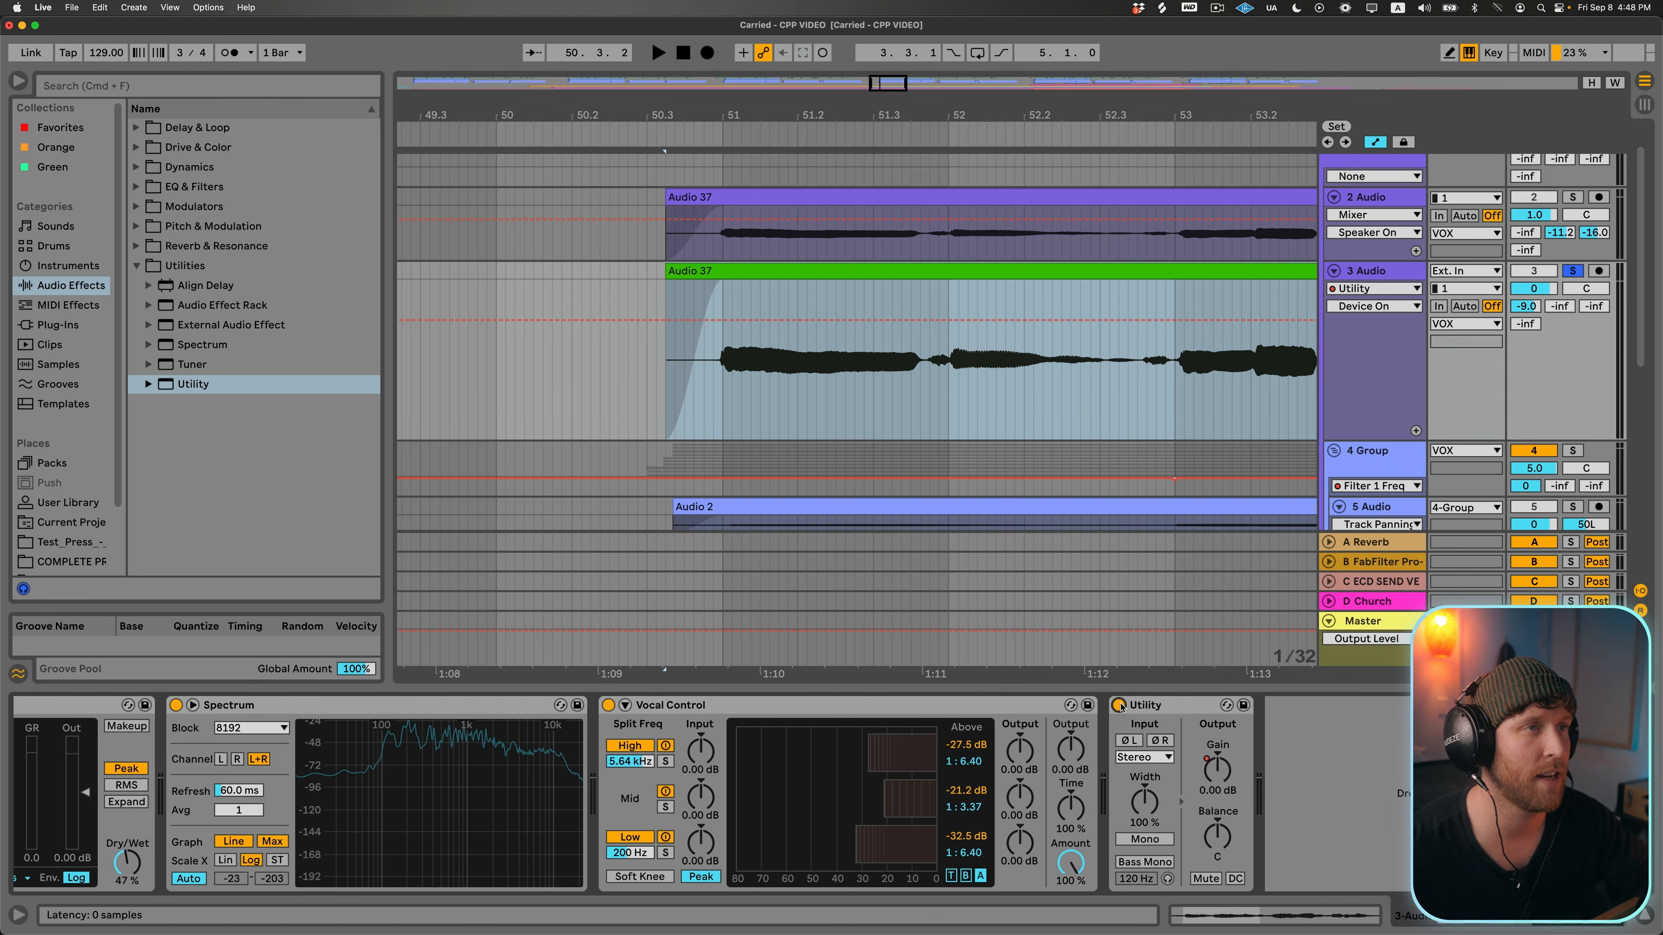
{"action": "left_click", "coordinate": [717, 268]}
{"action": "key", "text": "space"}
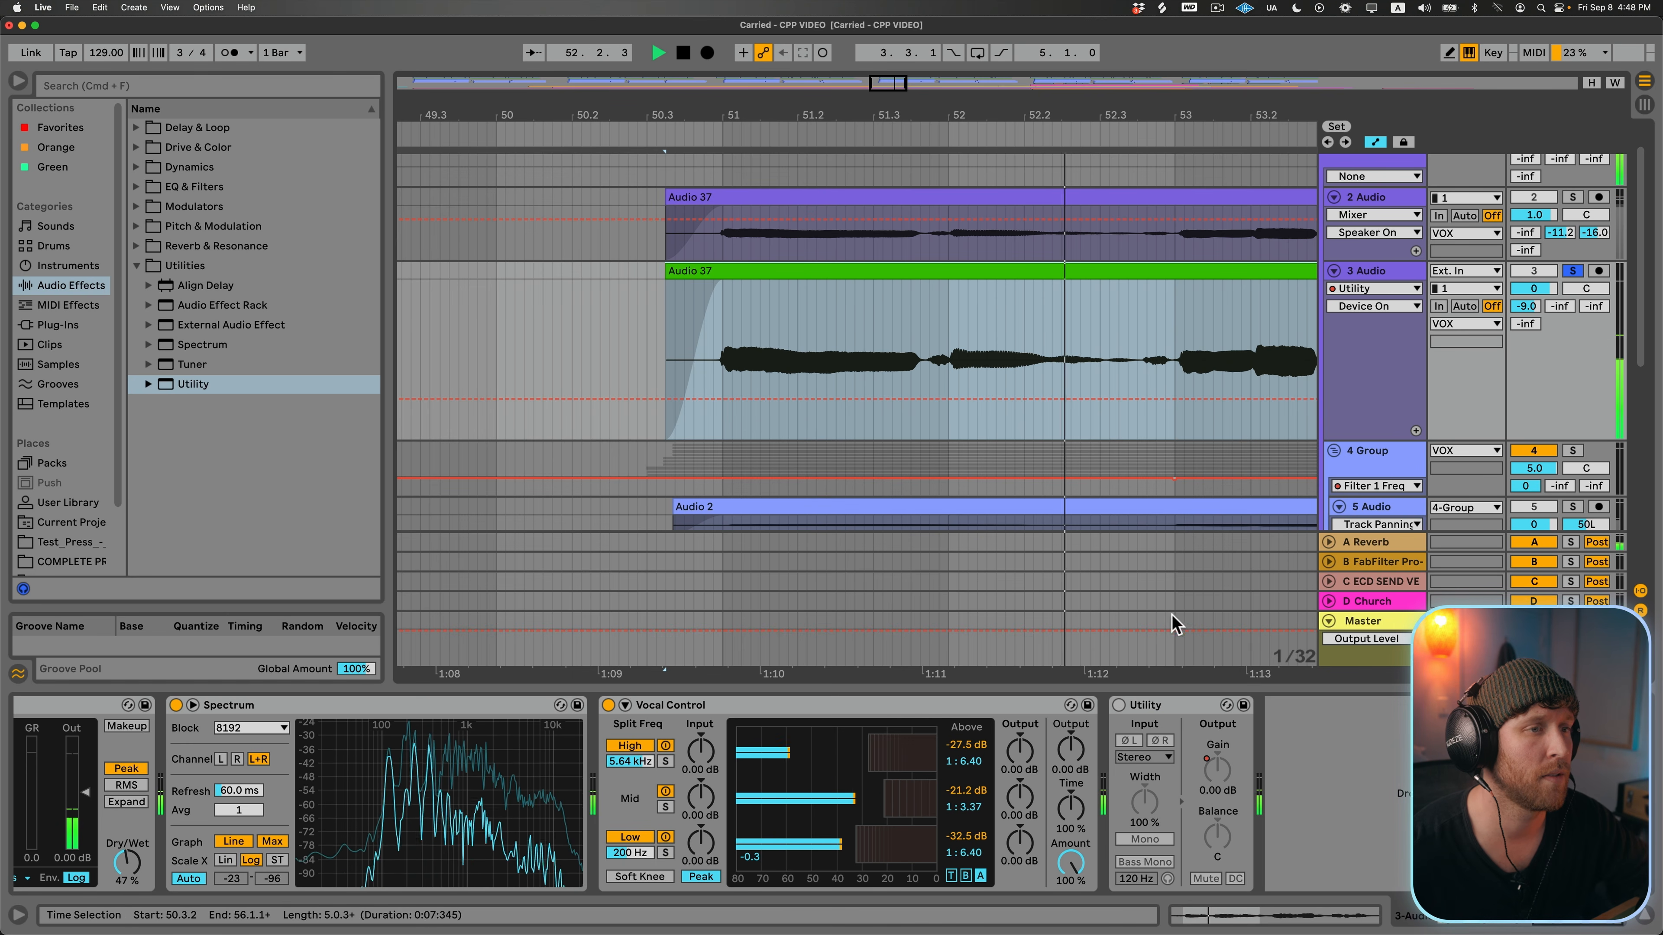
Step: Re-enable the Utility on 3 Audio, select the breath just before bar 55, and display the track's Utility Gain automation
{"action": "left_click", "coordinate": [1118, 706]}
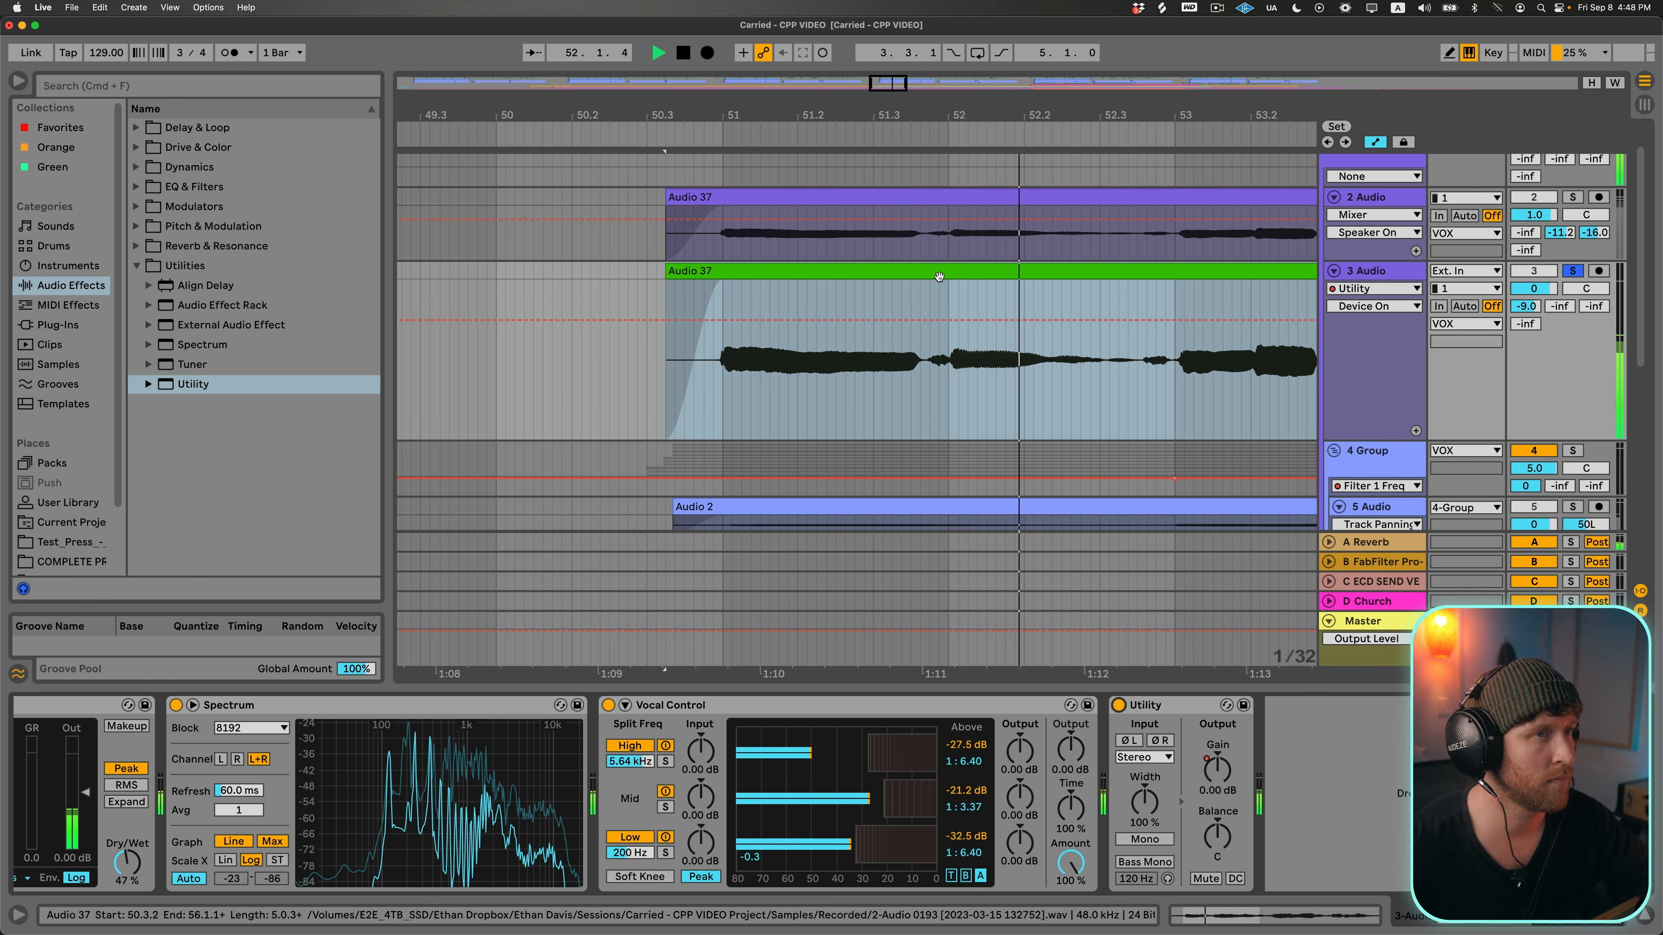
{"action": "scroll", "coordinate": [1086, 459], "scroll_direction": "right", "scroll_amount": 4}
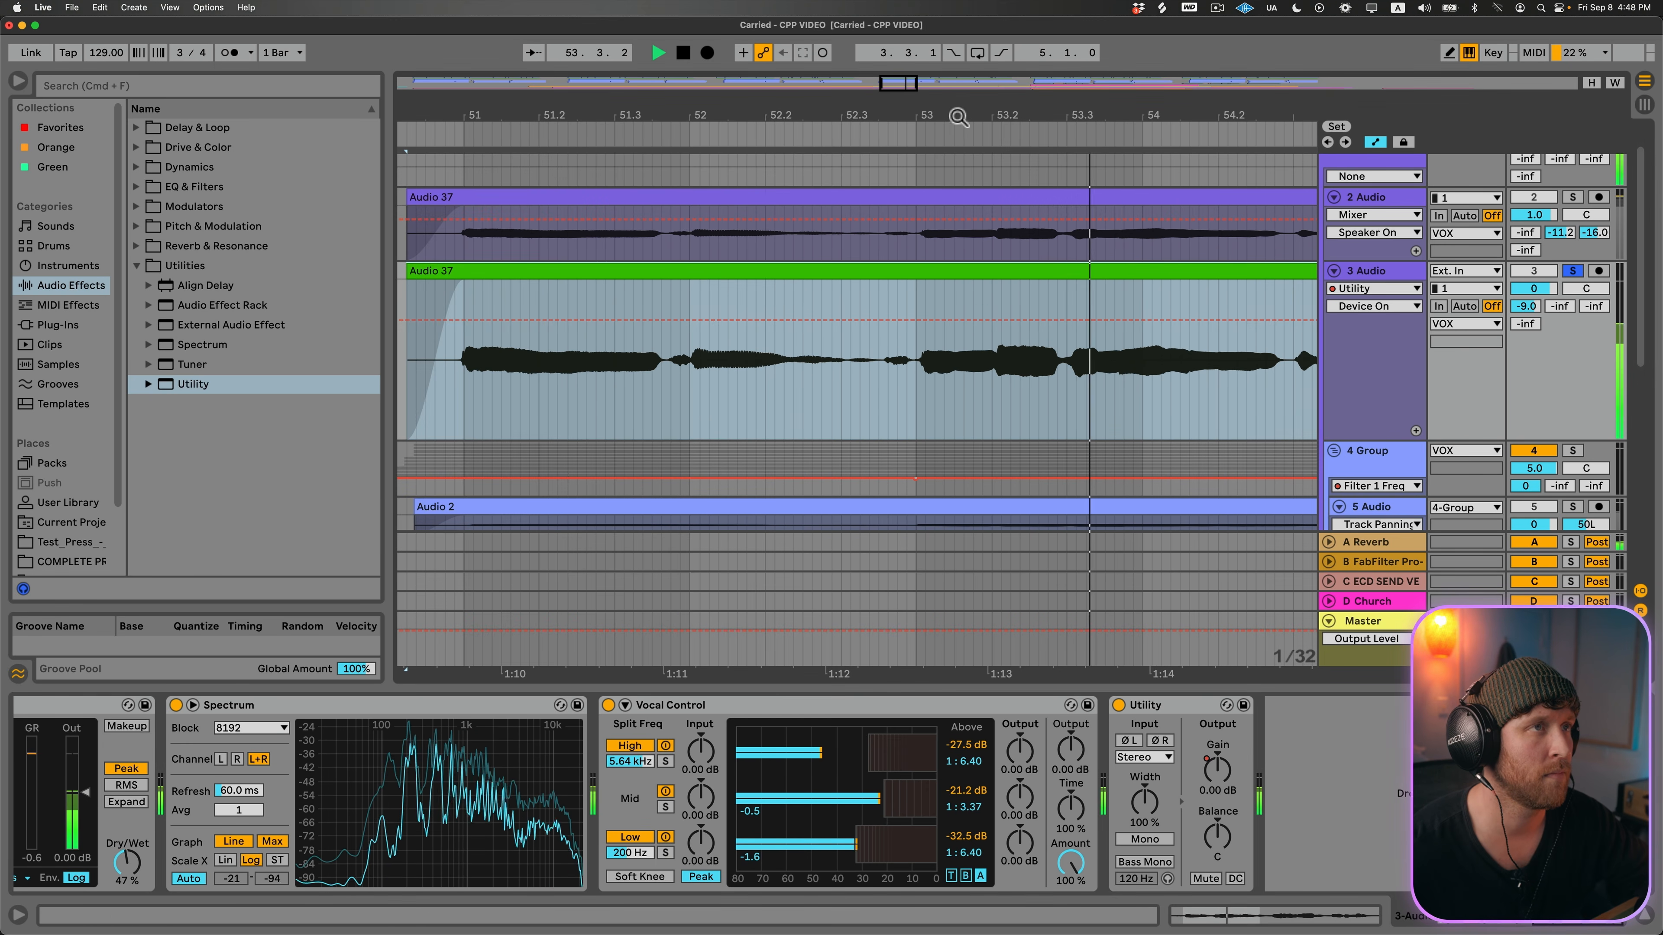
{"action": "left_click_drag", "start_coordinate": [958, 116], "coordinate": [778, 111]}
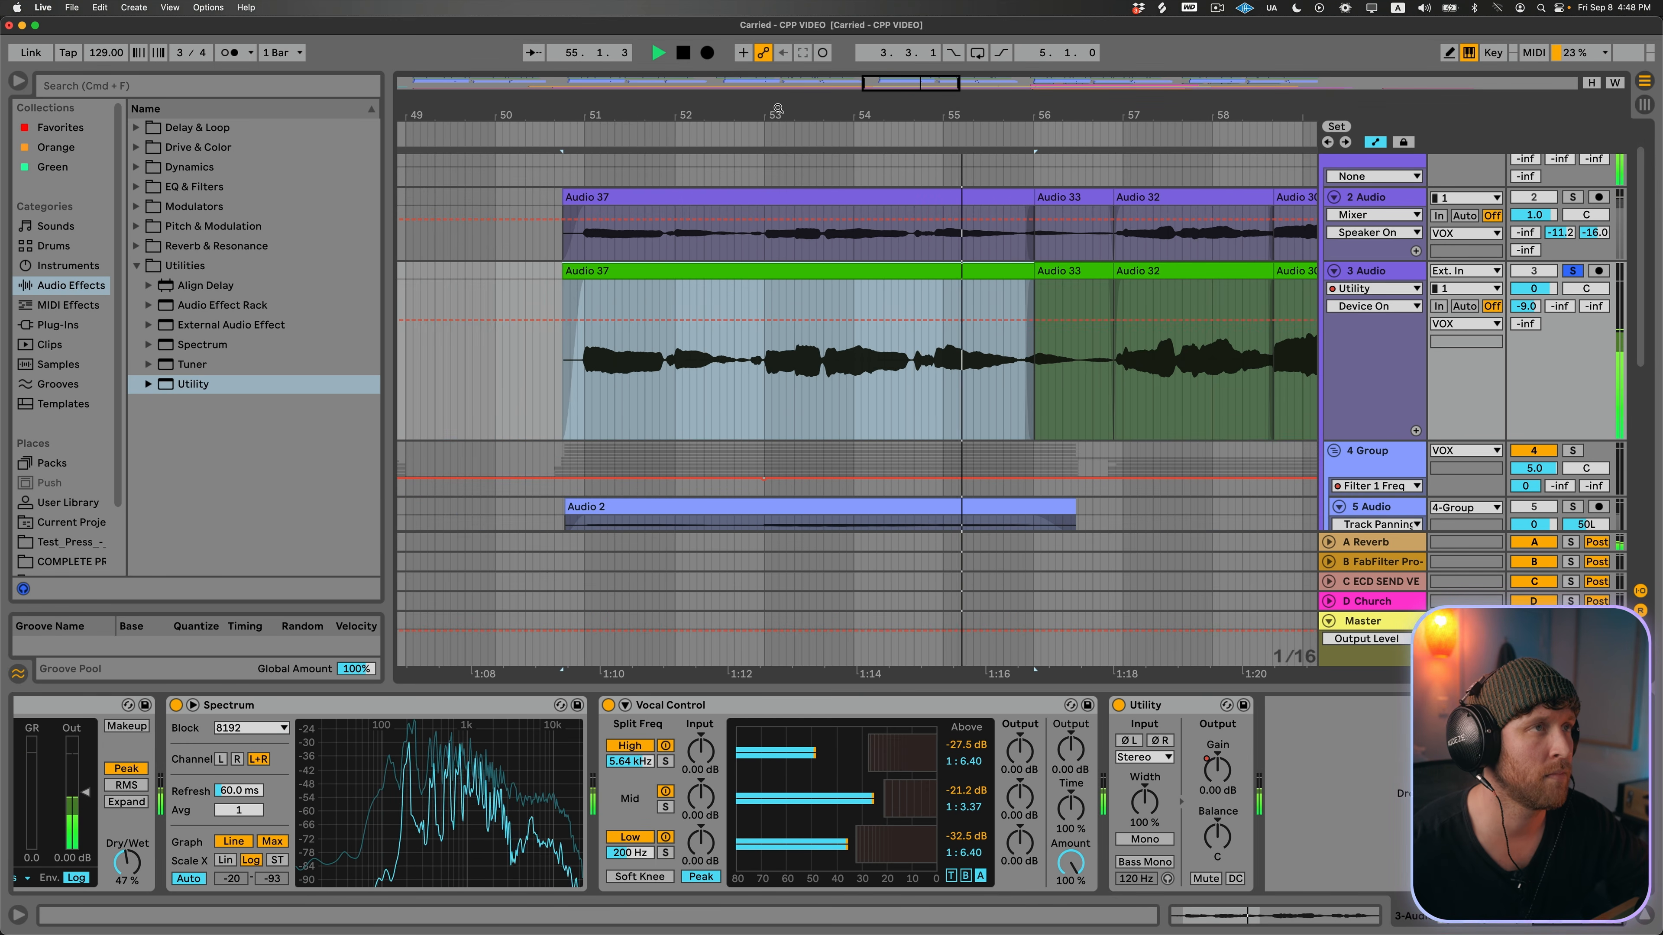
{"action": "left_click_drag", "start_coordinate": [936, 110], "coordinate": [923, 157]}
{"action": "left_click_drag", "start_coordinate": [863, 359], "coordinate": [941, 373]}
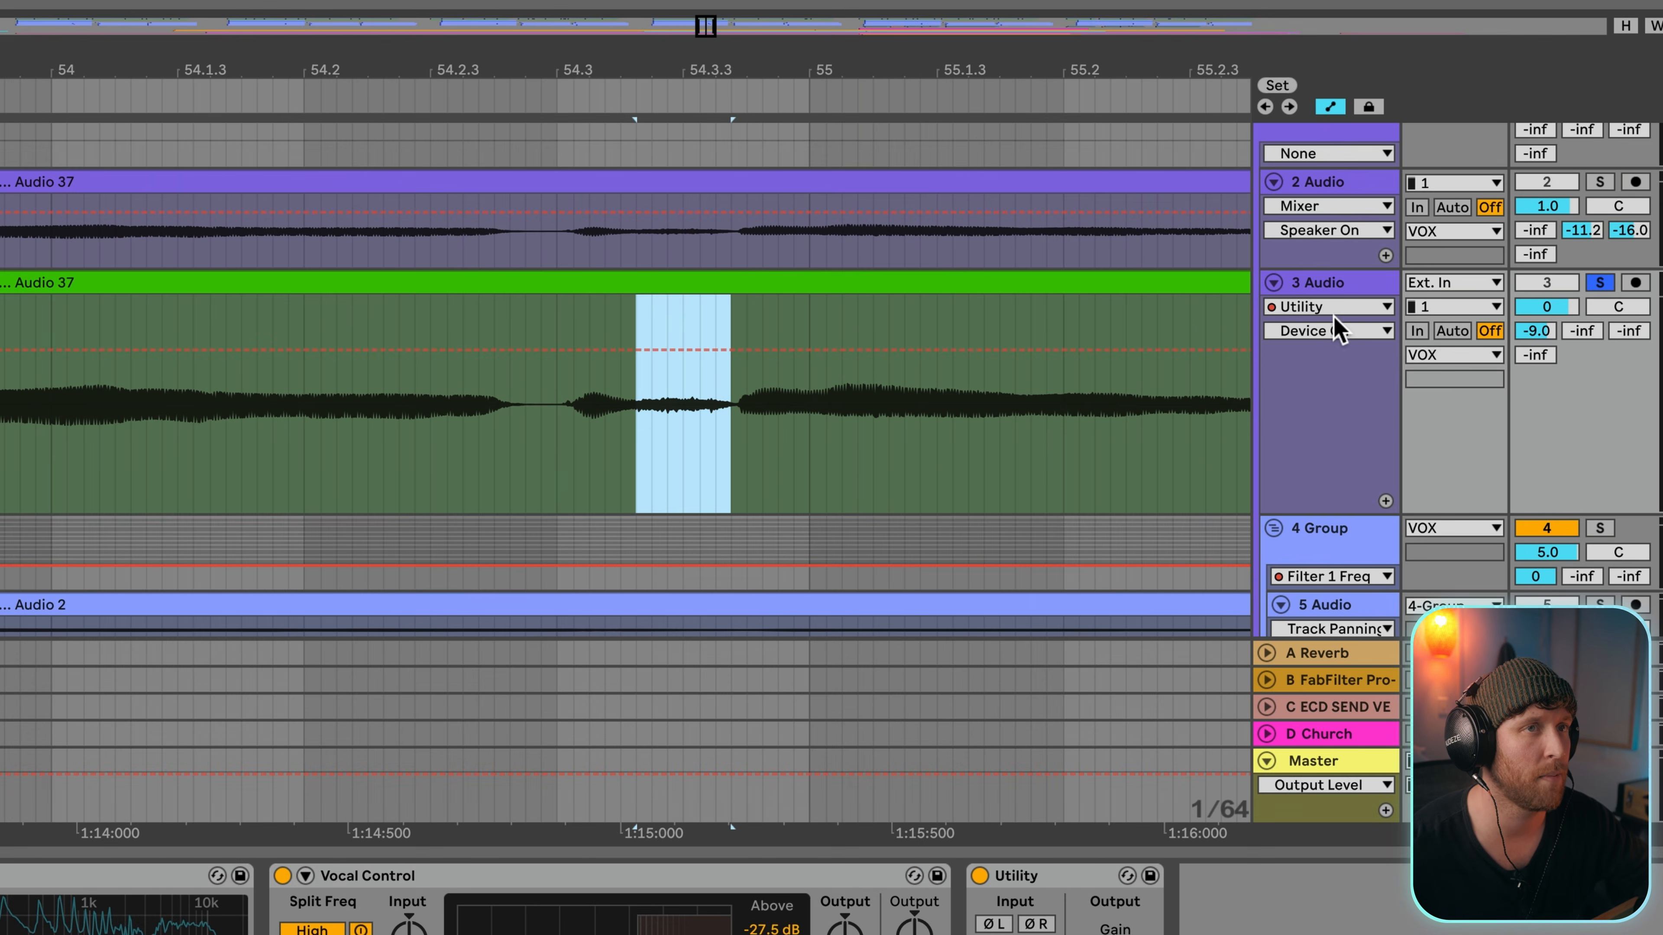
{"action": "left_click", "coordinate": [1385, 332]}
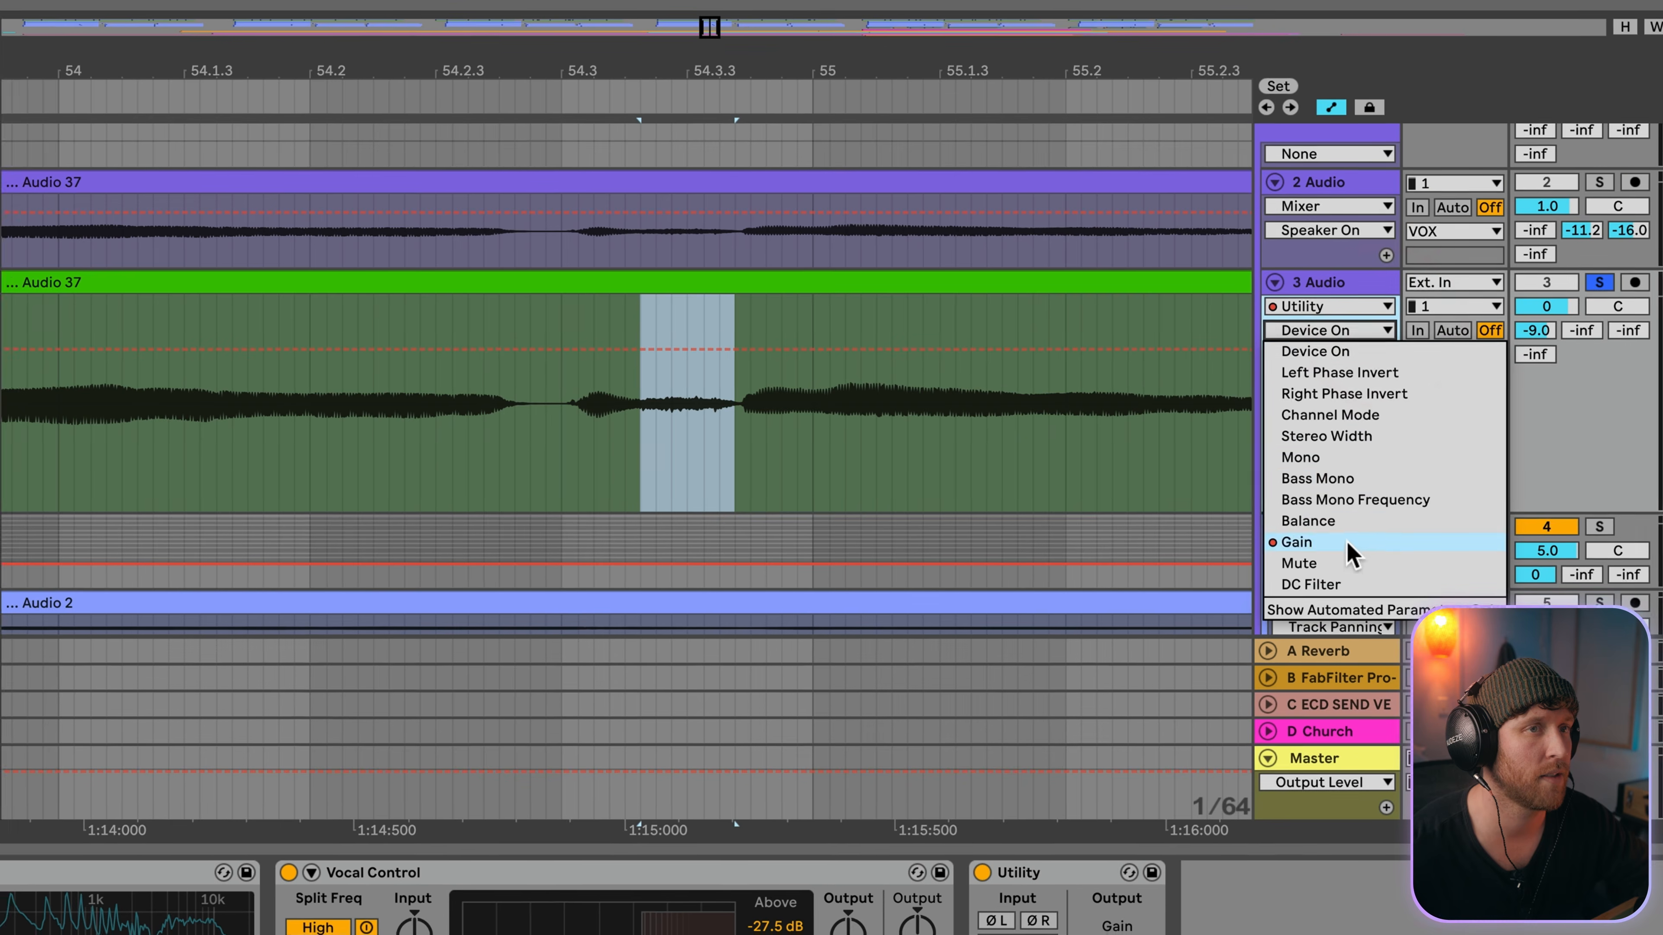
{"action": "left_click", "coordinate": [1345, 545]}
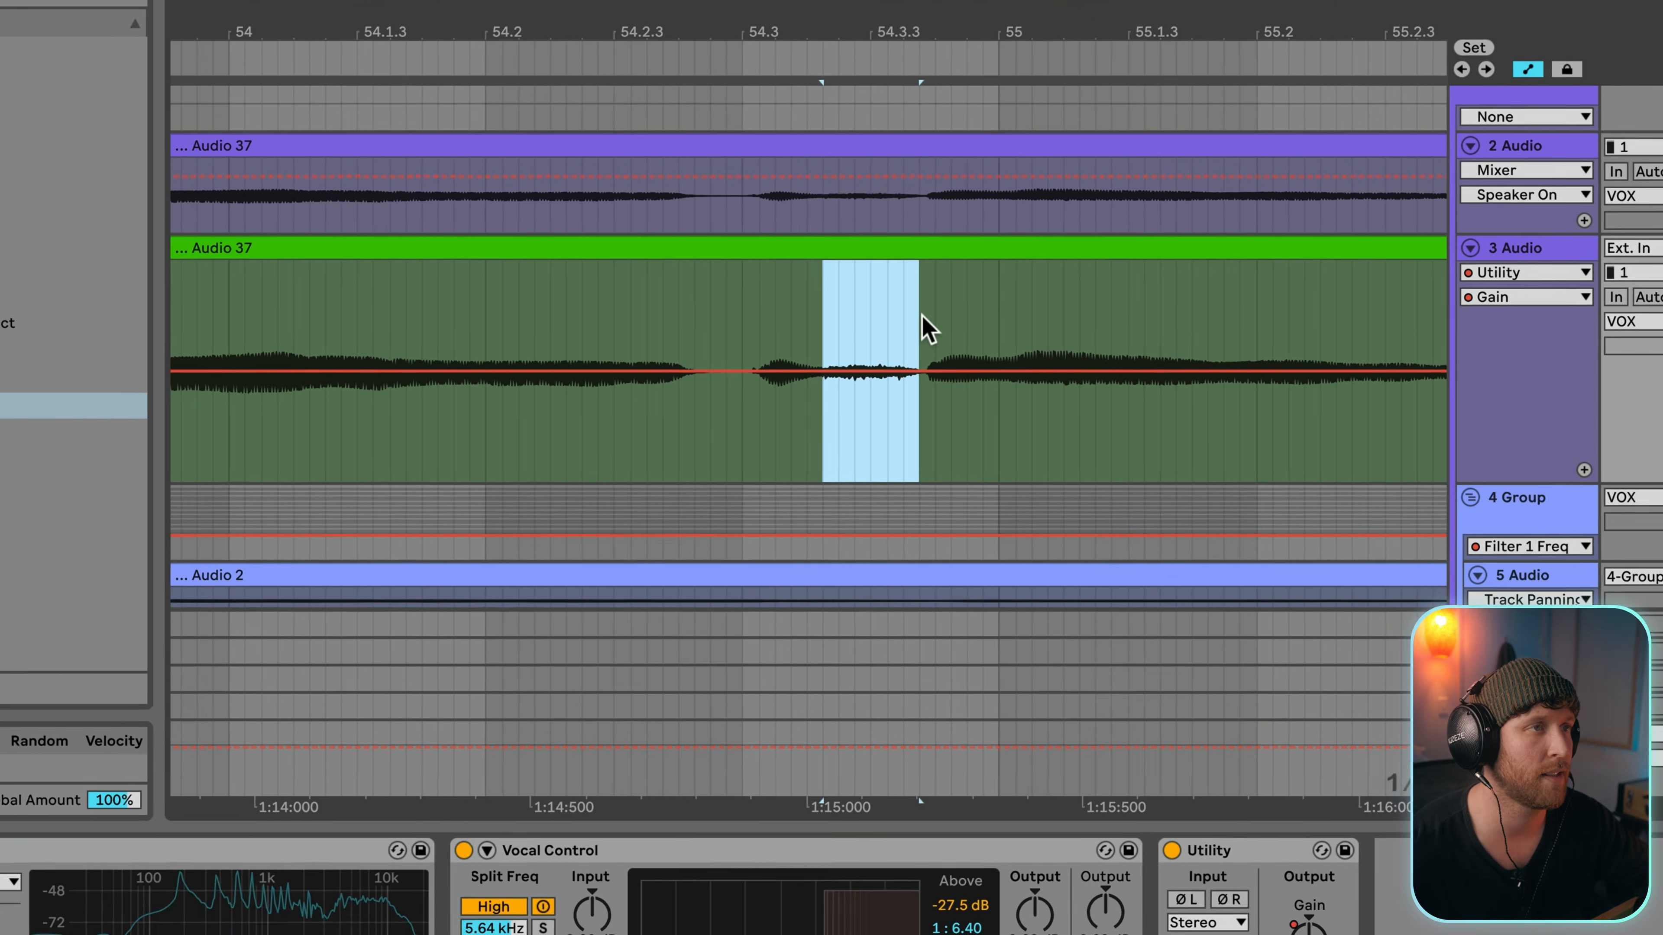
Step: Lower the Utility Gain automation over the breath before bar 55 to -3.64 dB, with short ramps at both ends, and audition it
{"action": "left_click_drag", "start_coordinate": [822, 315], "coordinate": [922, 316]}
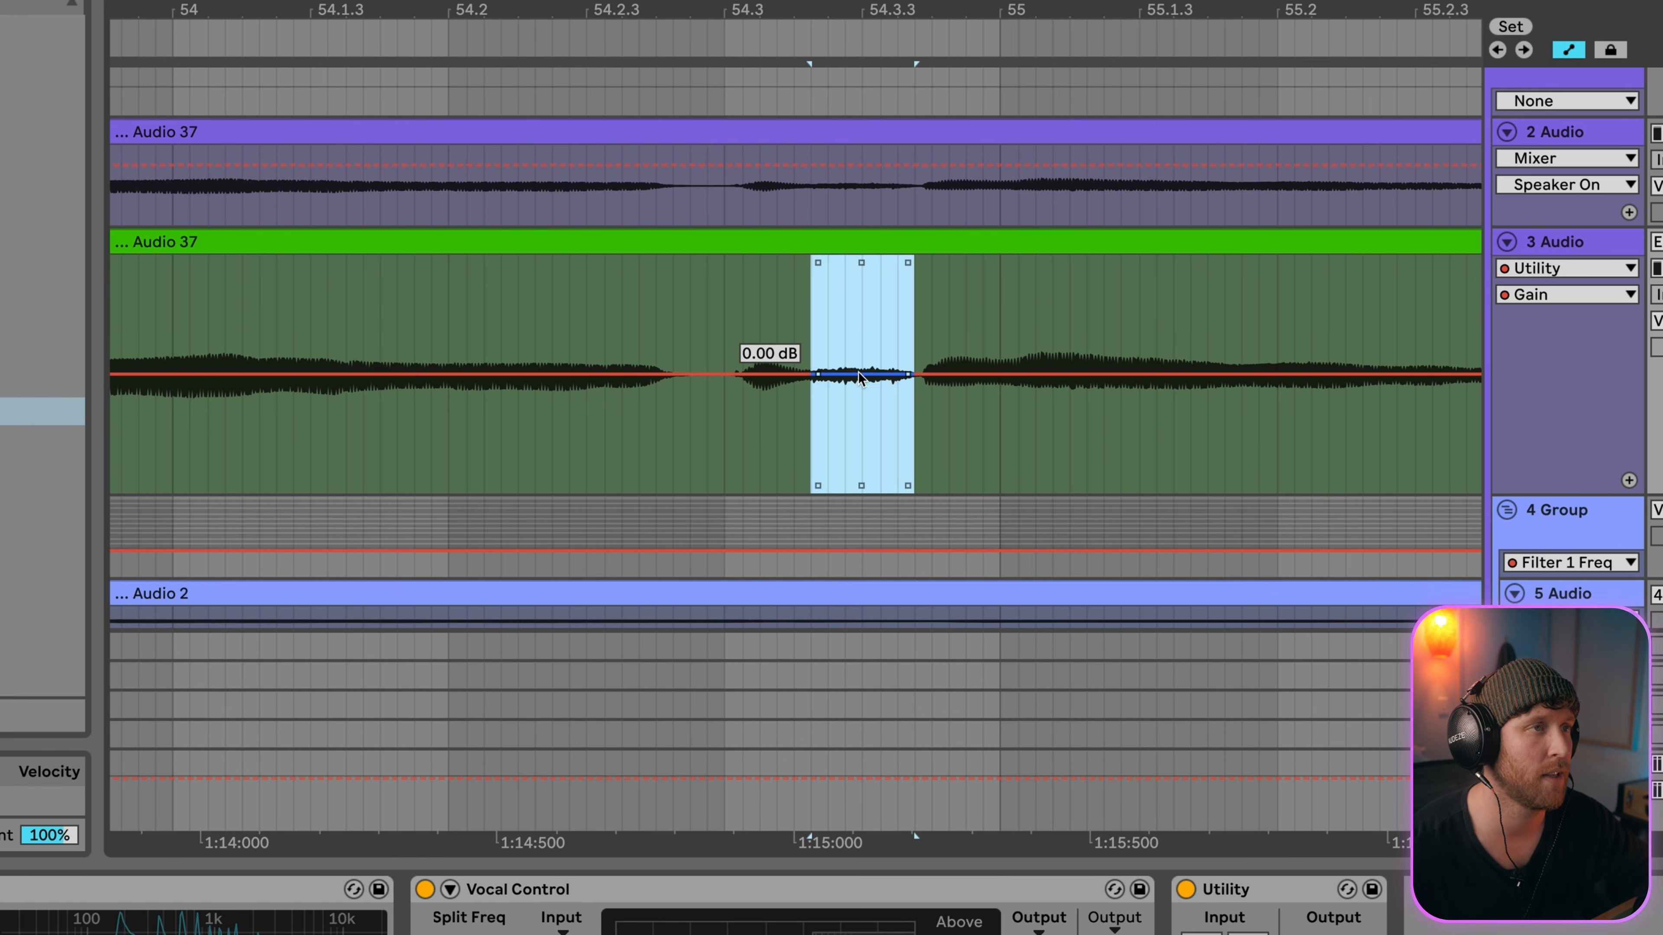
{"action": "left_click_drag", "start_coordinate": [859, 378], "coordinate": [792, 374]}
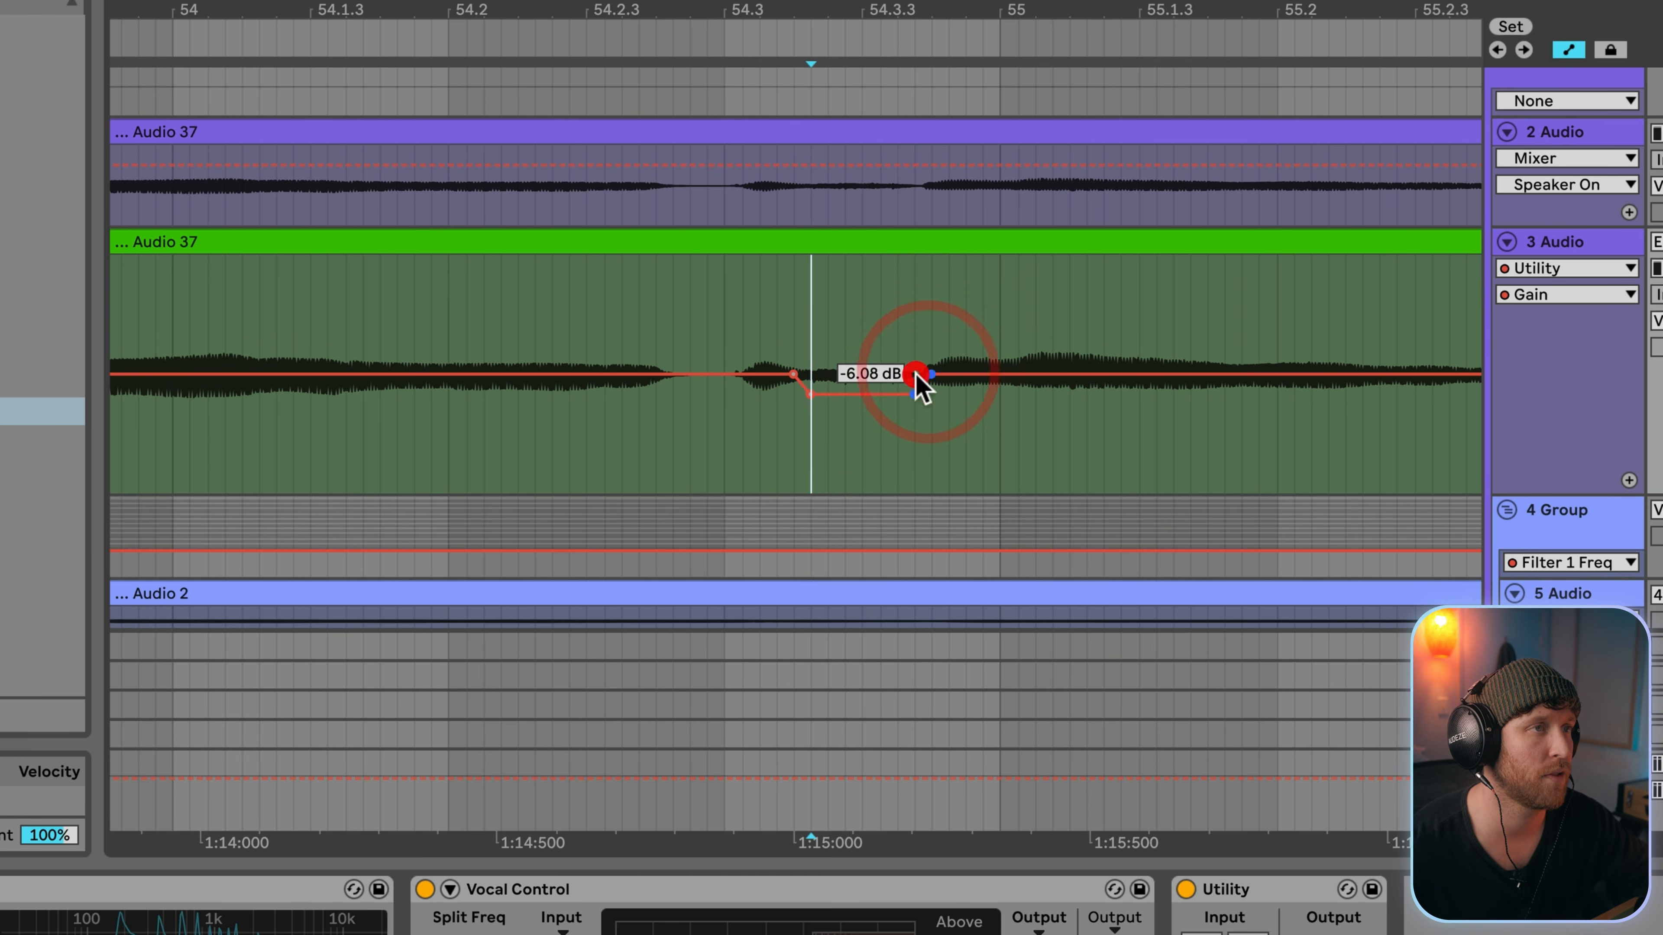
{"action": "key", "text": "space"}
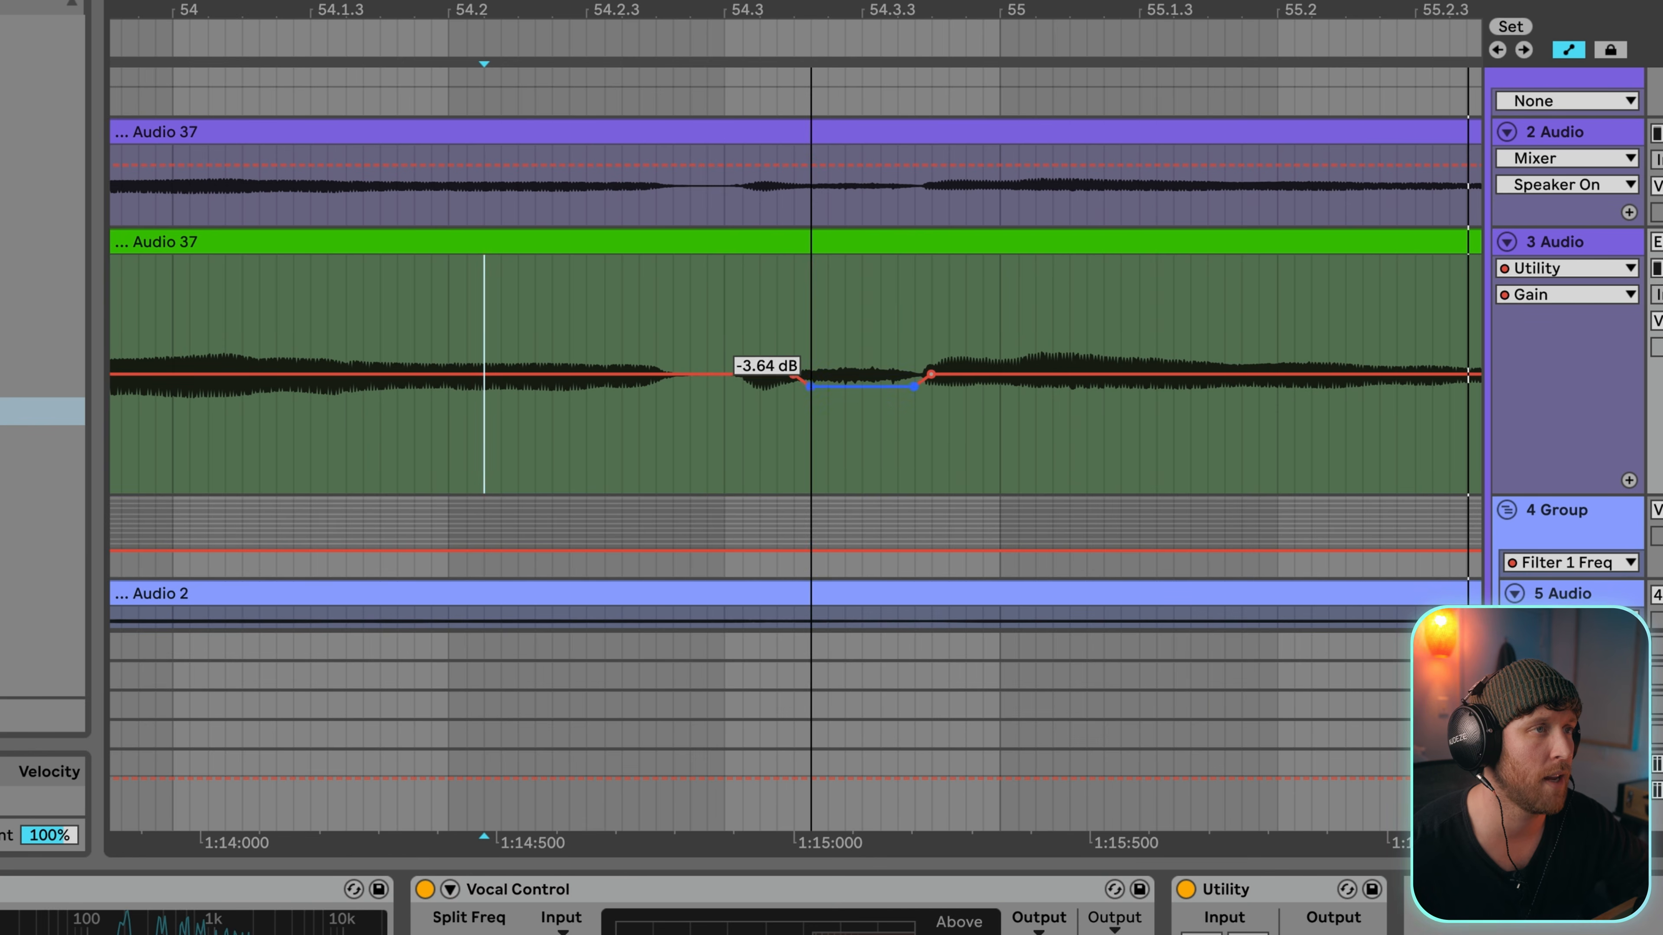
{"action": "left_click_drag", "start_coordinate": [862, 386], "coordinate": [861, 385]}
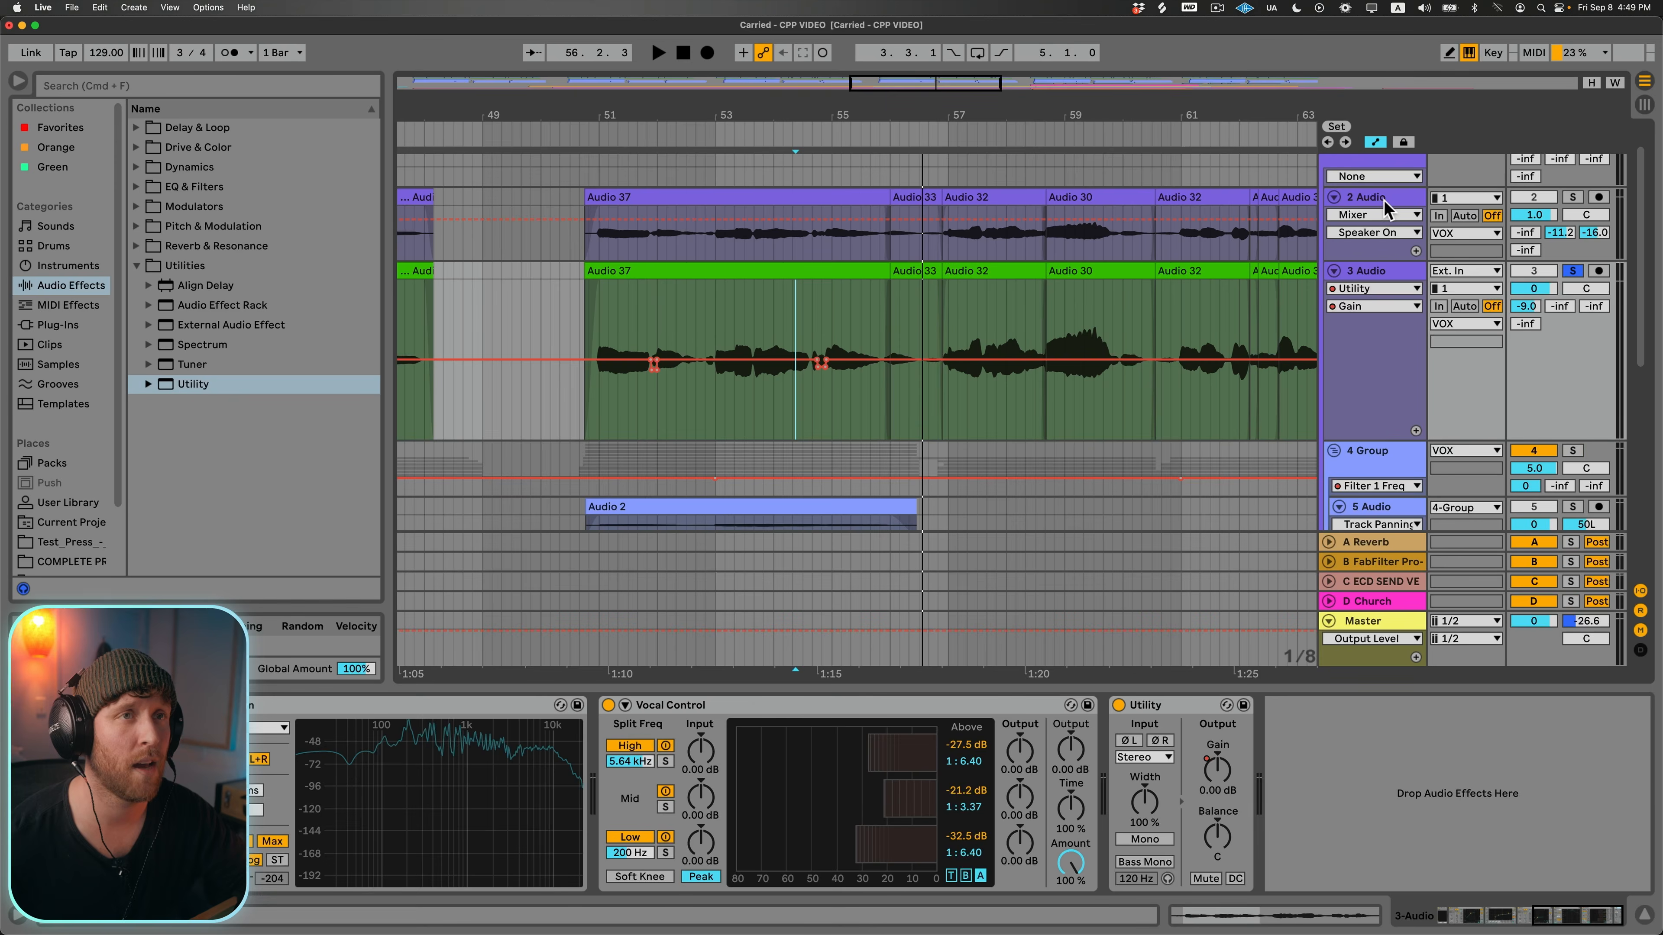
Step: Check the Utility ending the 2 Audio chain and examine the breath gain dips across the whole 3 Audio vocal
{"action": "left_click", "coordinate": [1374, 196]}
{"action": "scroll", "coordinate": [1414, 779], "scroll_direction": "right", "scroll_amount": 3}
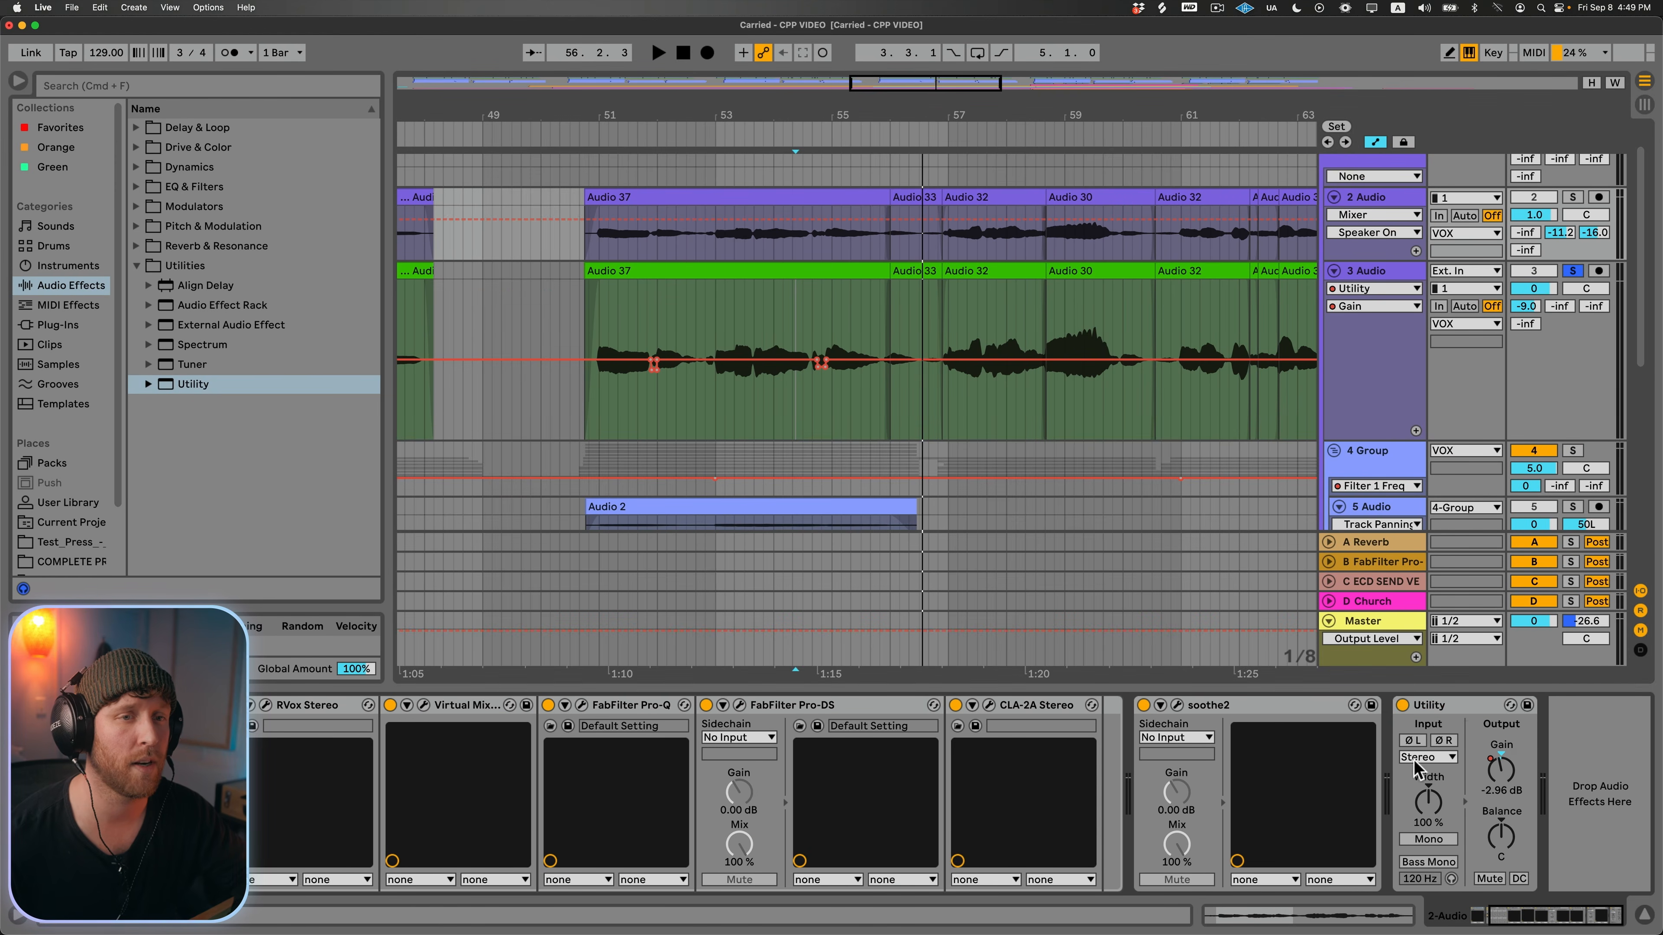
{"action": "left_click", "coordinate": [1399, 336]}
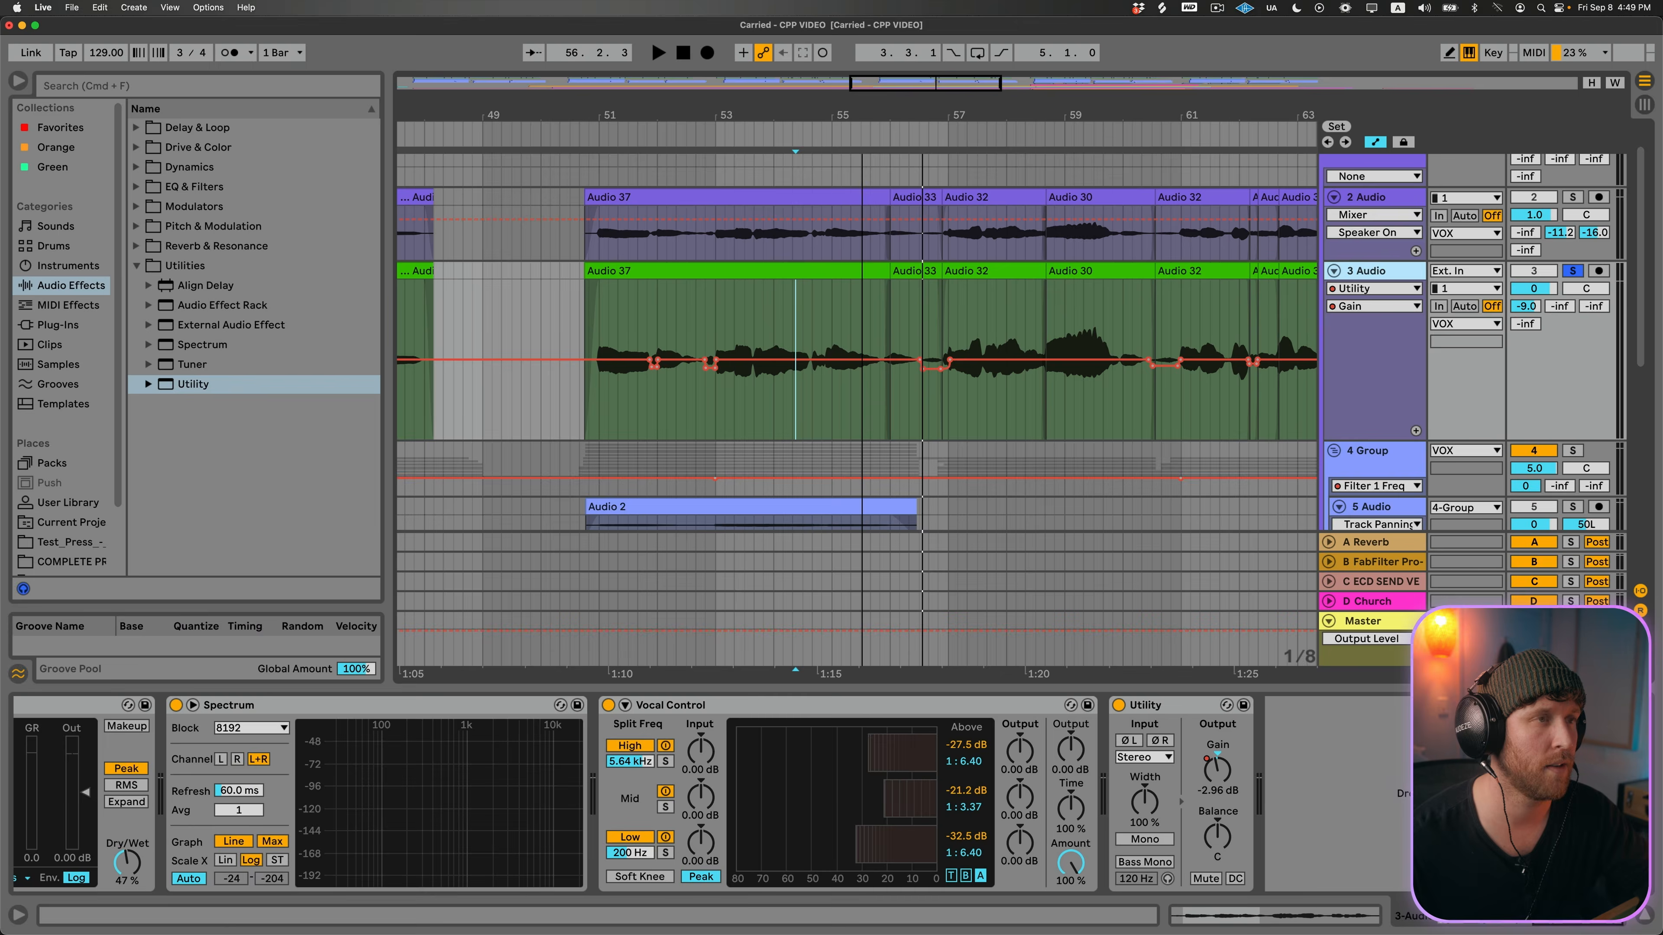
{"action": "left_click_drag", "start_coordinate": [859, 115], "coordinate": [875, 29]}
{"action": "left_click_drag", "start_coordinate": [325, 271], "coordinate": [428, 270]}
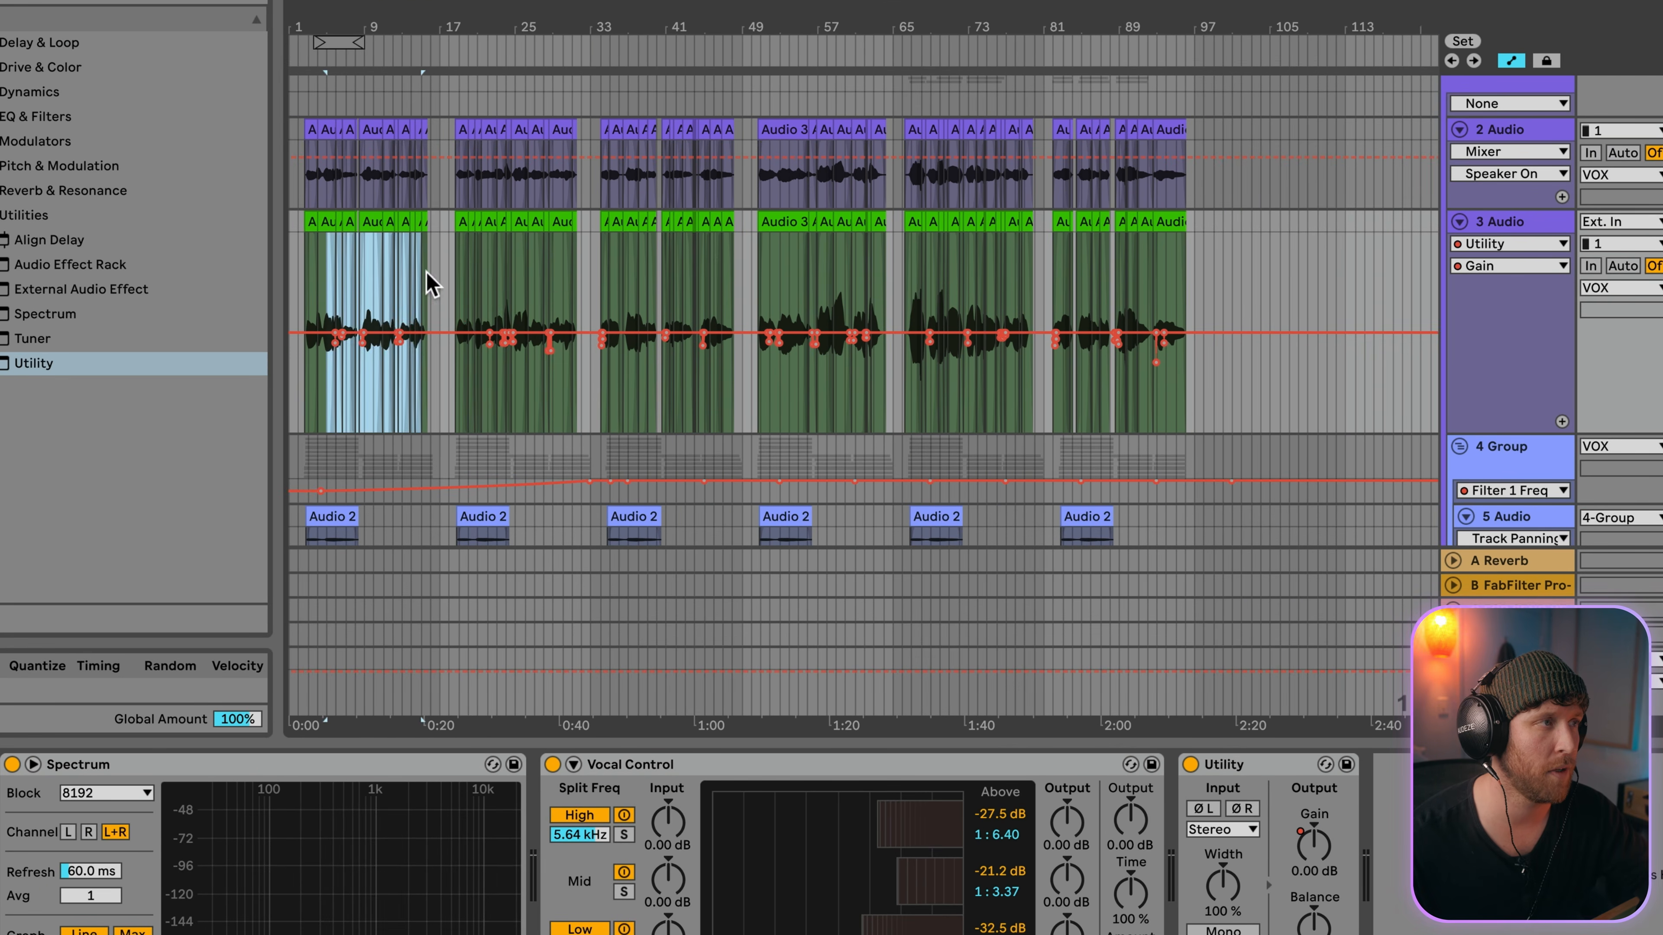
{"action": "left_click_drag", "start_coordinate": [467, 269], "coordinate": [546, 267]}
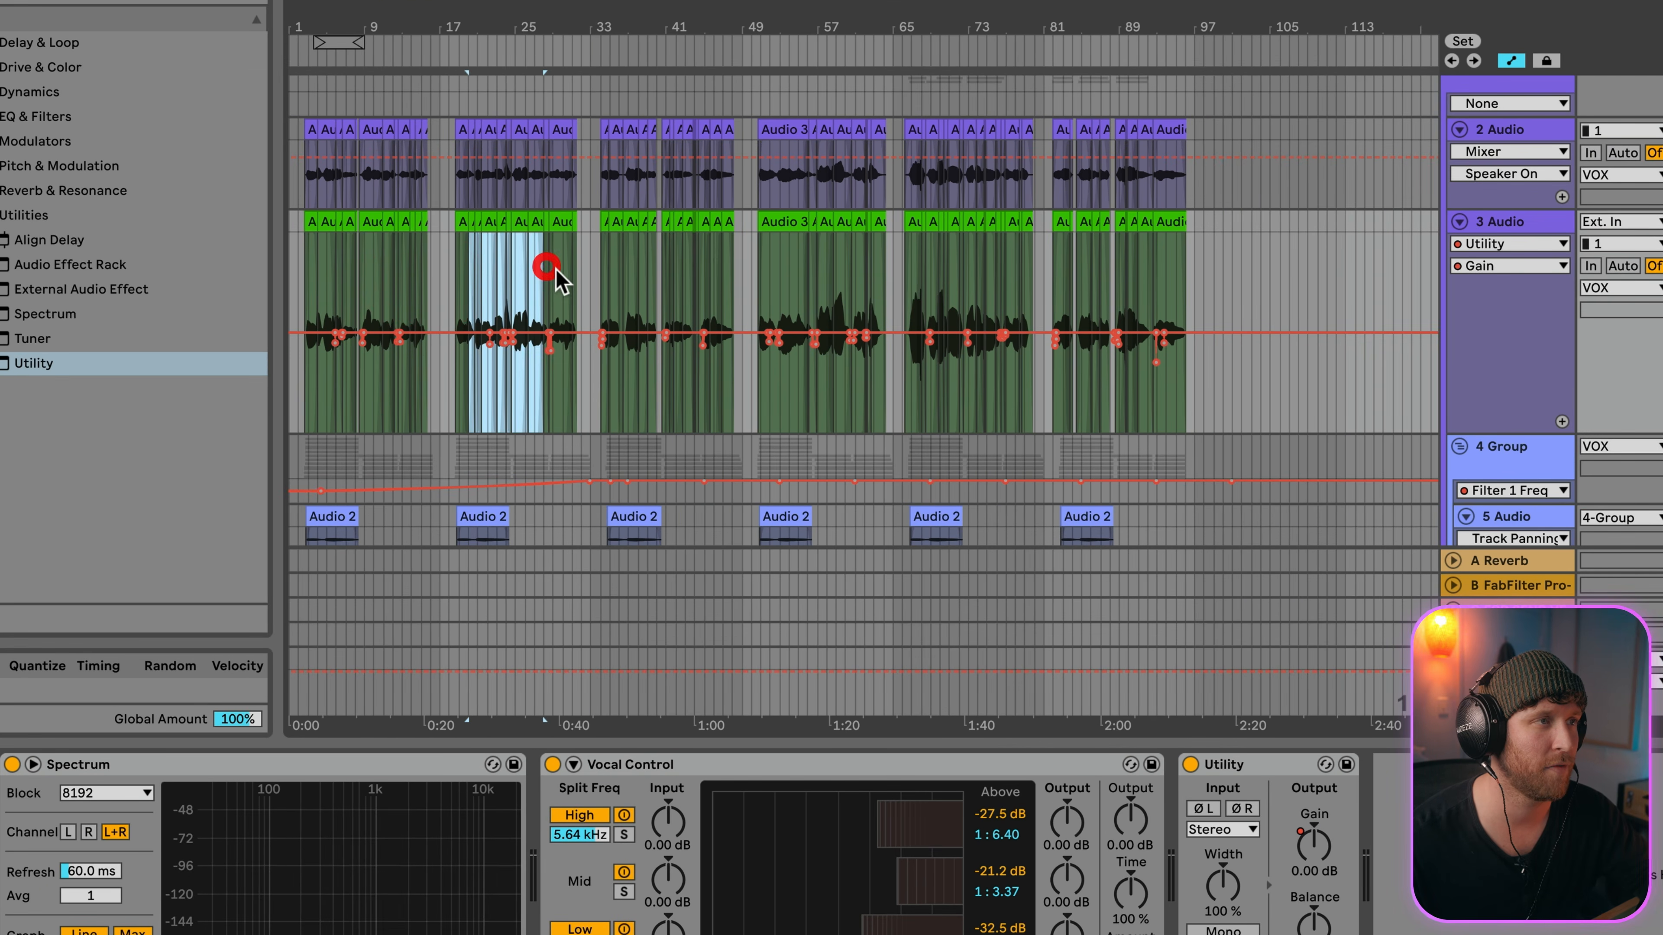
{"action": "left_click_drag", "start_coordinate": [934, 28], "coordinate": [992, 89]}
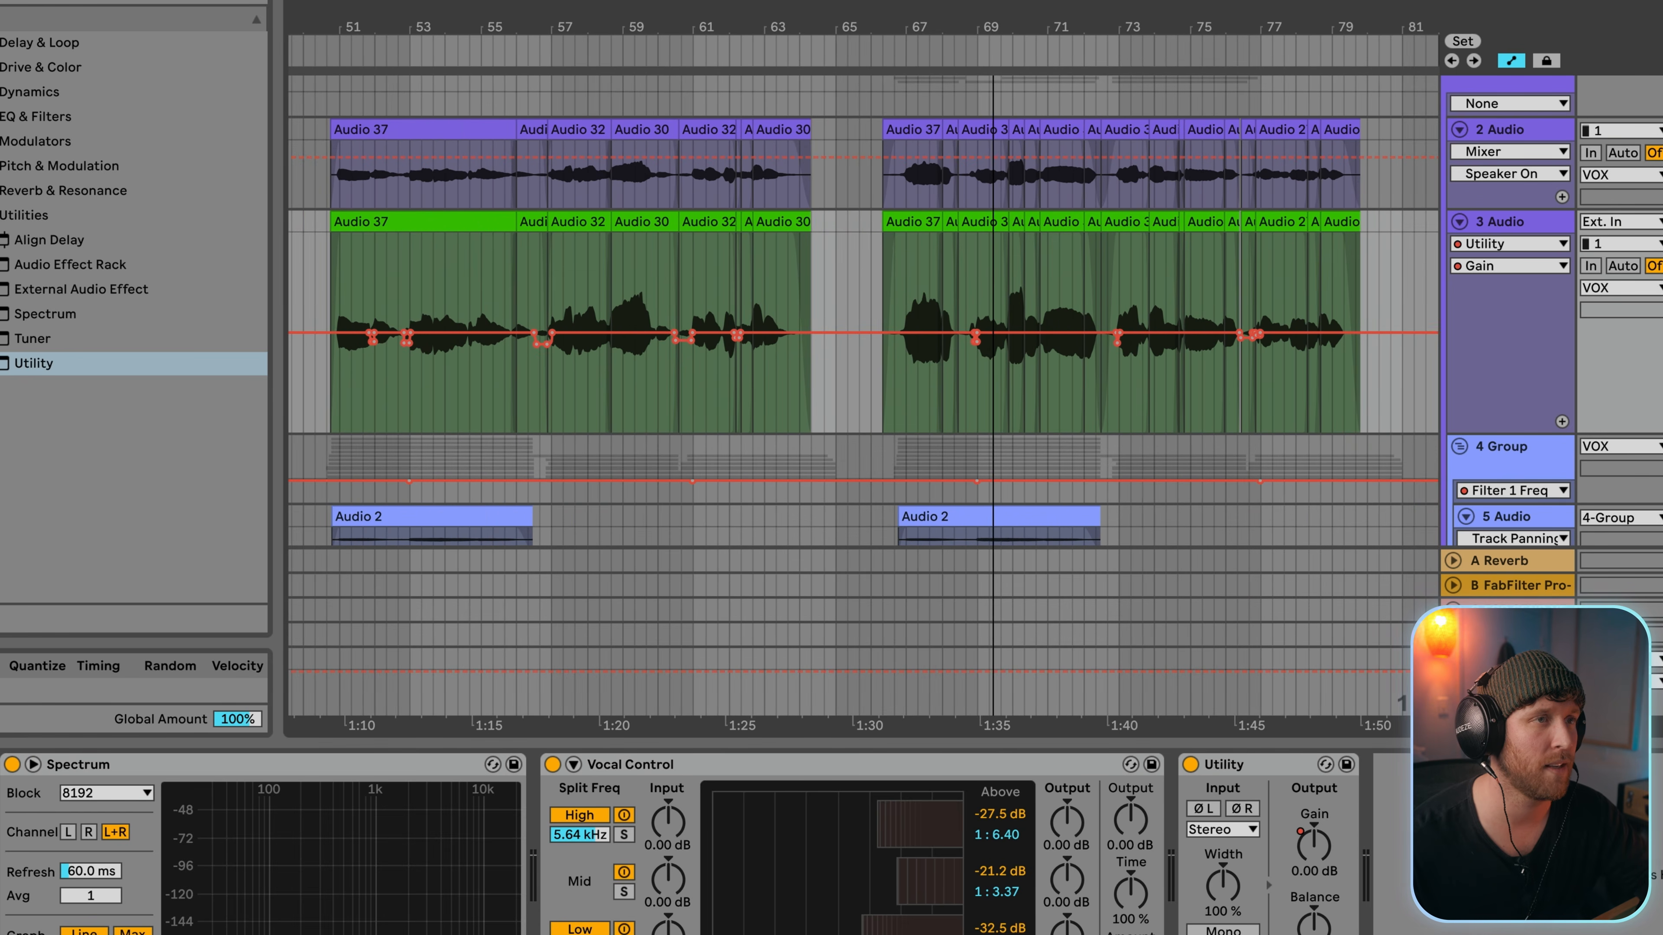
Step: Play the vocal from bar 67 while switching the solo between 3 Audio and 2 Audio to compare their levels
{"action": "left_click", "coordinate": [932, 222]}
{"action": "left_click", "coordinate": [908, 281]}
{"action": "key", "text": "space"}
{"action": "key", "text": "space"}
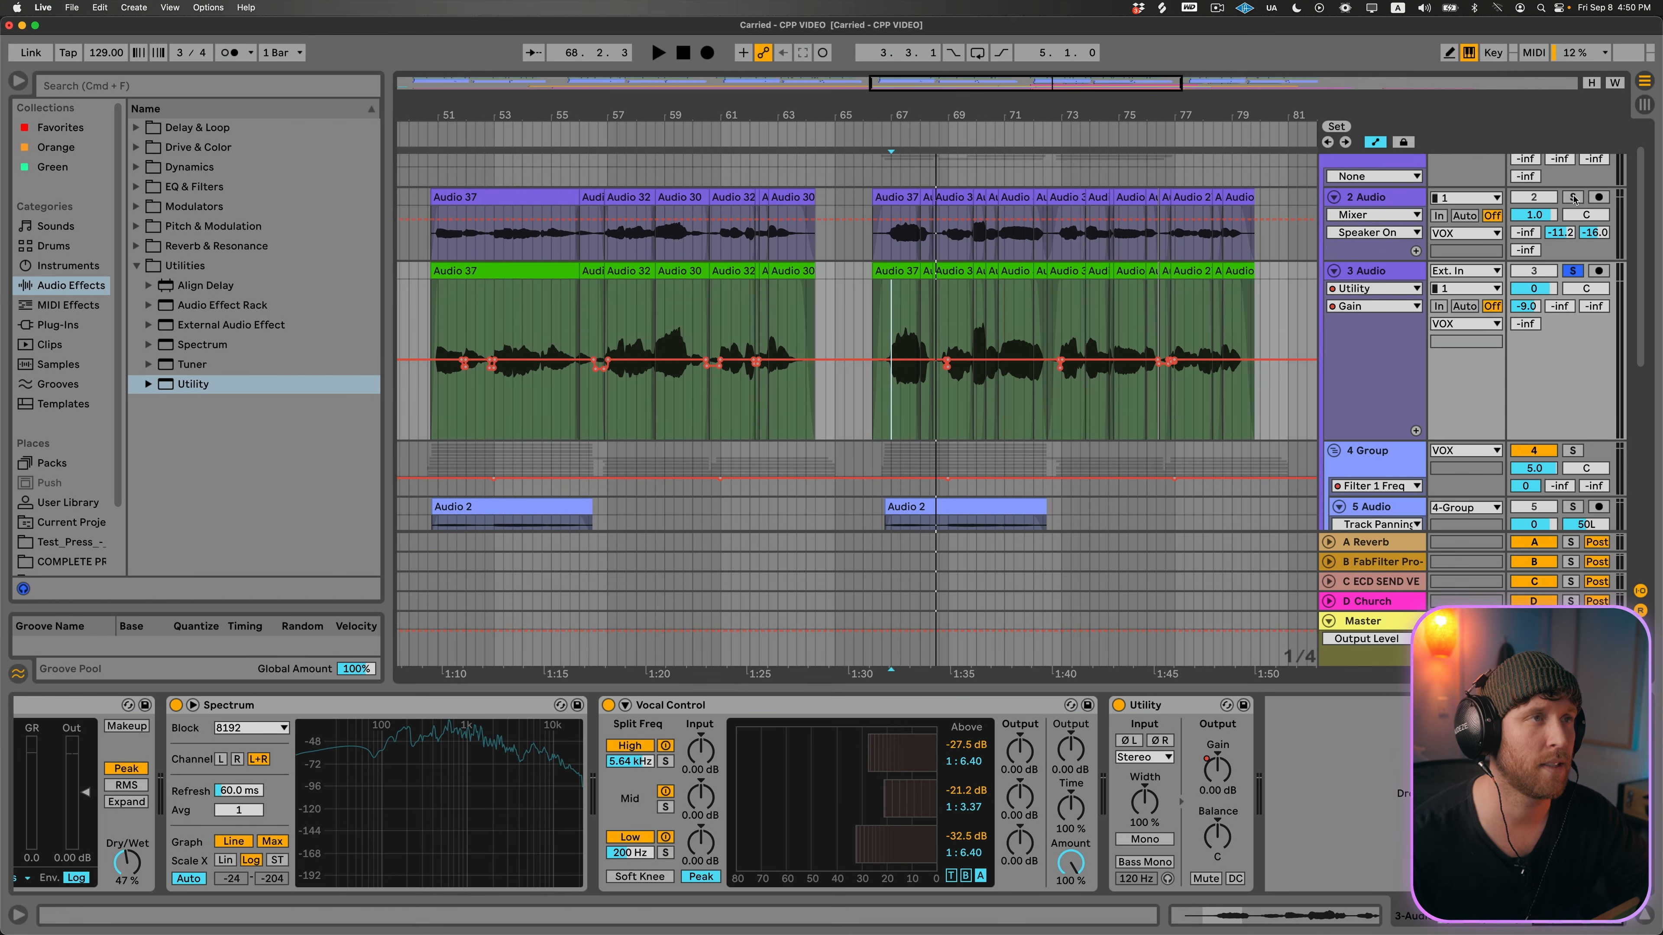
{"action": "key", "text": "space"}
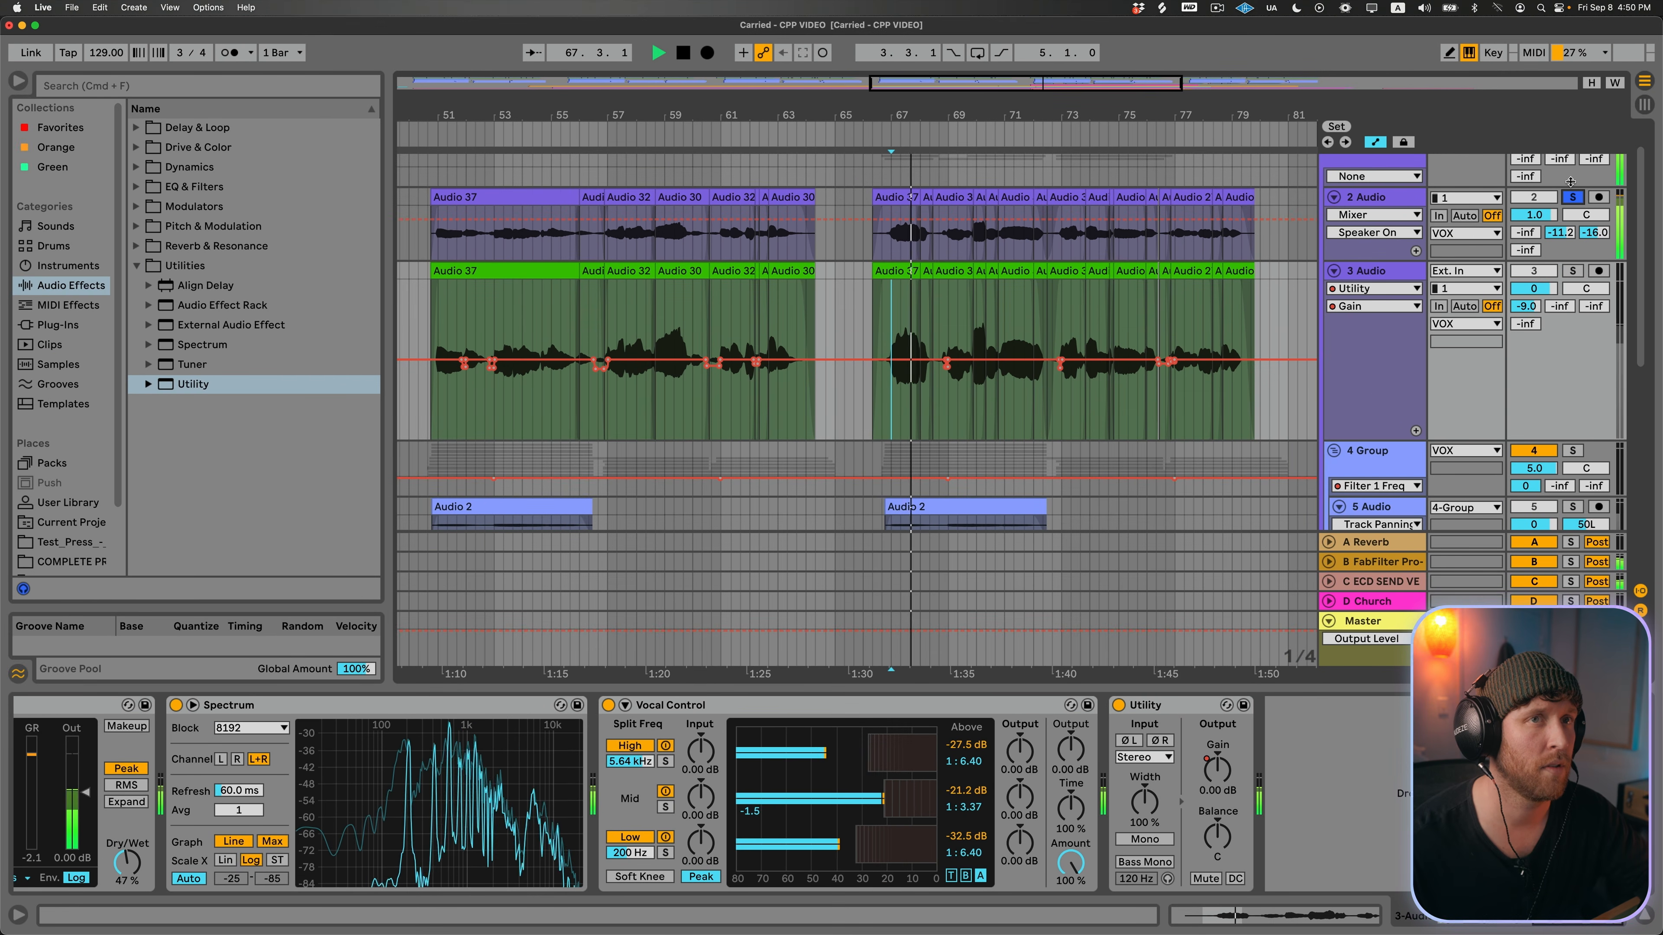
{"action": "left_click", "coordinate": [1572, 270]}
{"action": "key", "text": "space"}
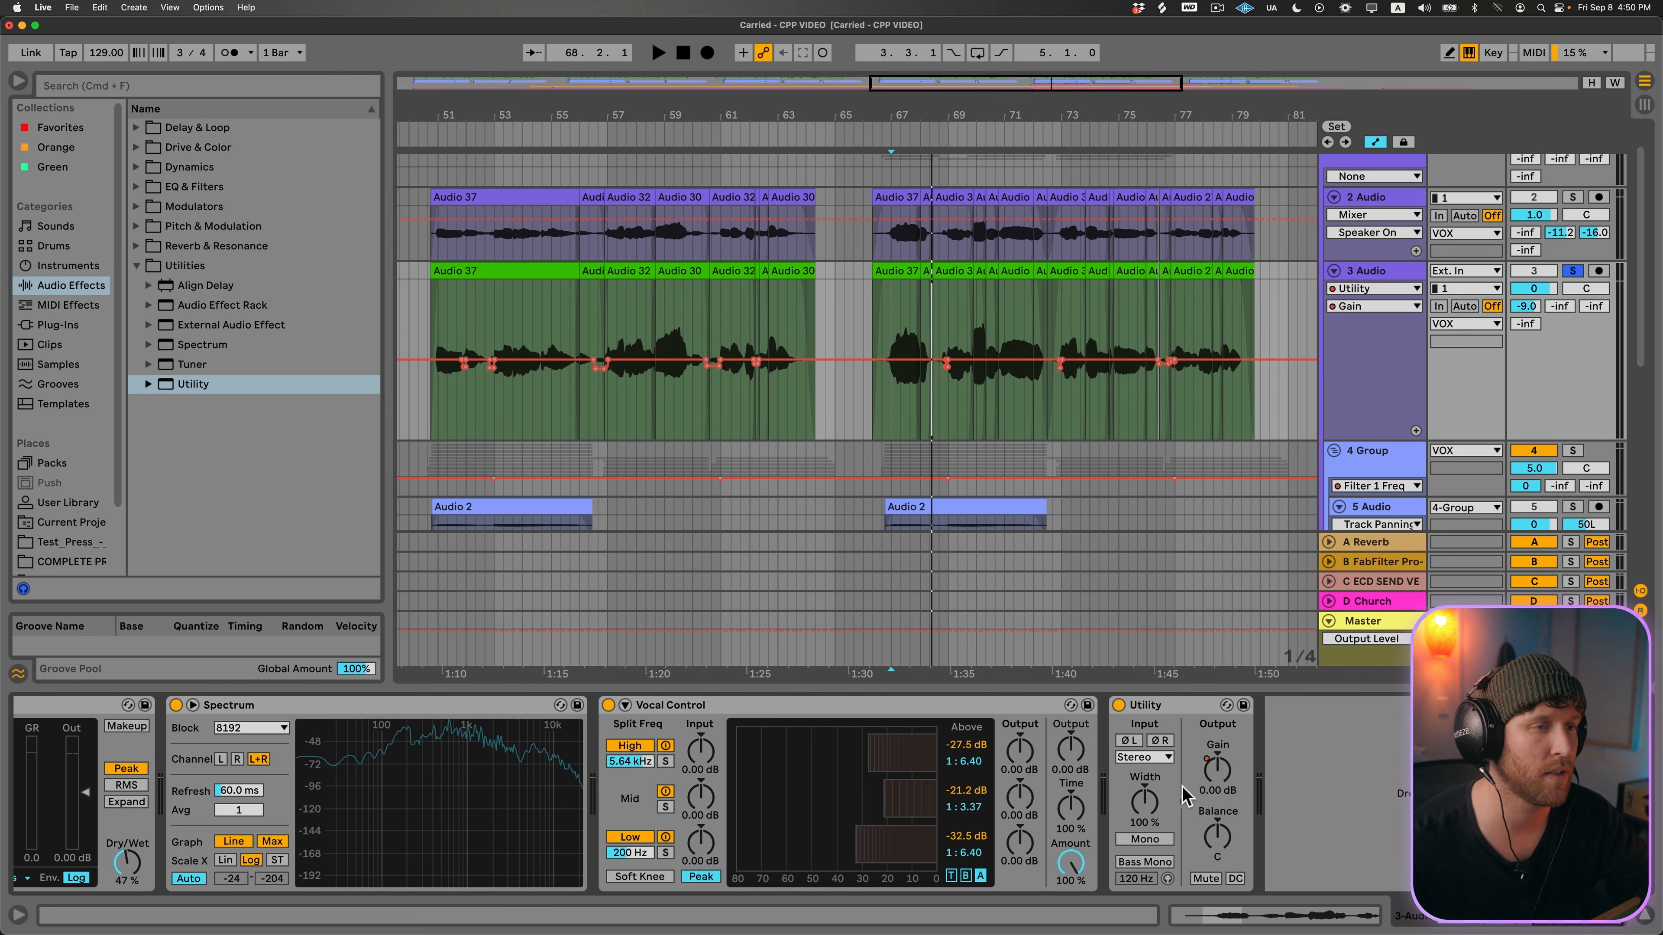
{"action": "key", "text": "space"}
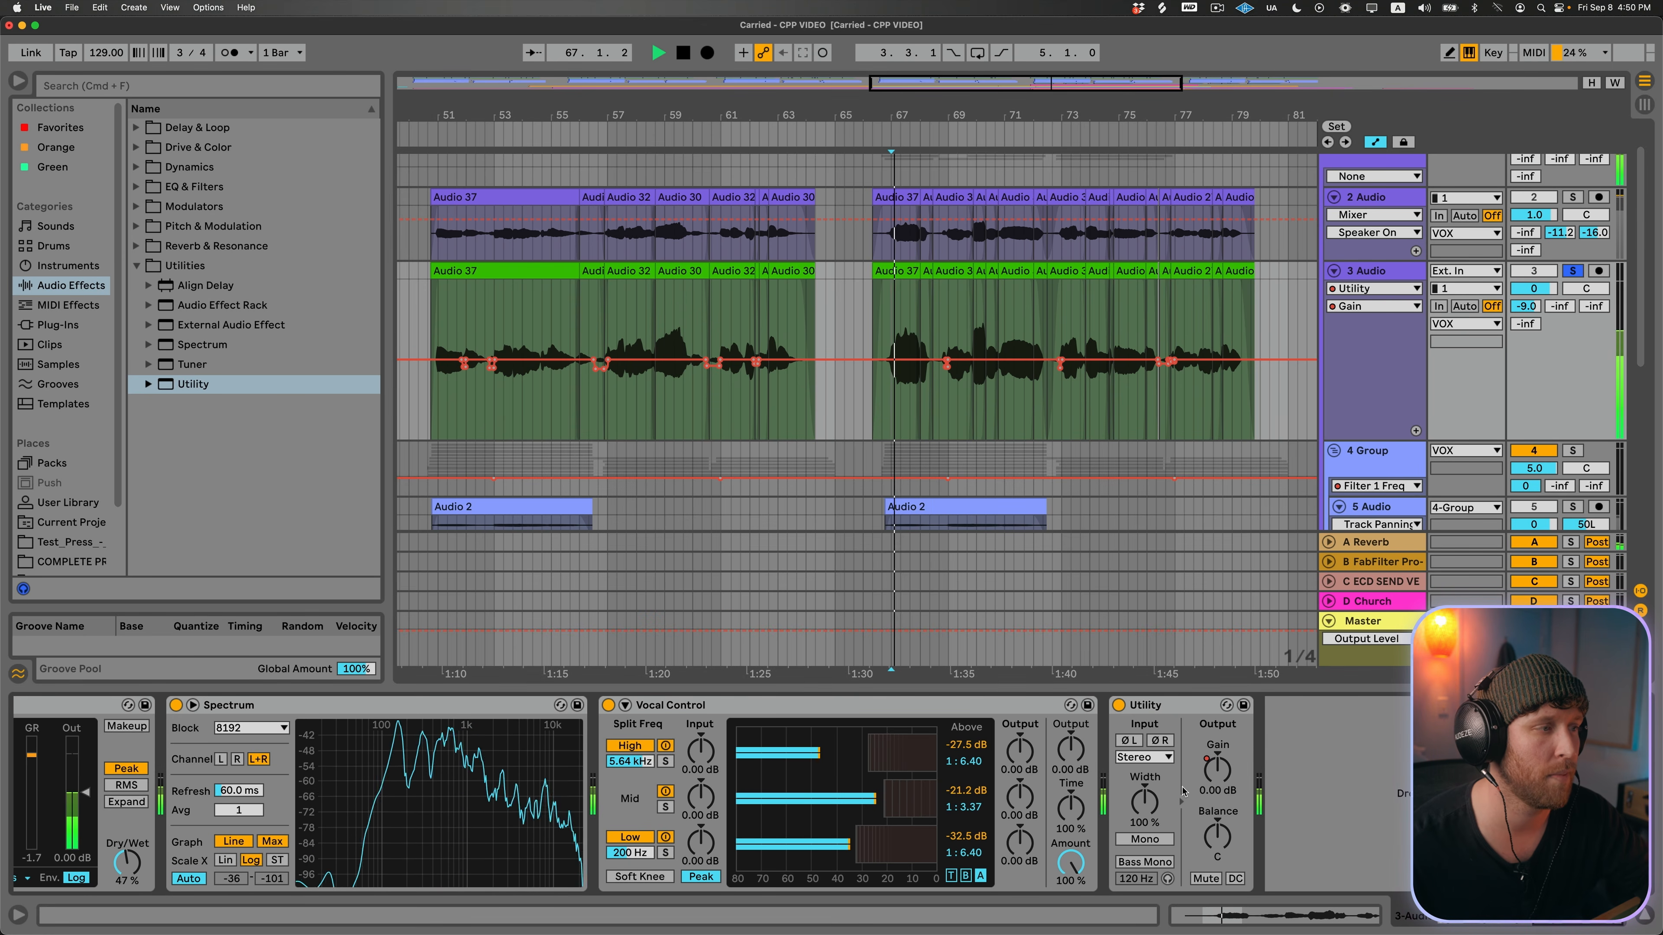
Step: Insert the Compressor preset Gentle Squeeze between Vocal Control and Utility on 3 Audio
{"action": "left_click", "coordinate": [1072, 753]}
{"action": "key", "text": "space"}
{"action": "left_click", "coordinate": [136, 266]}
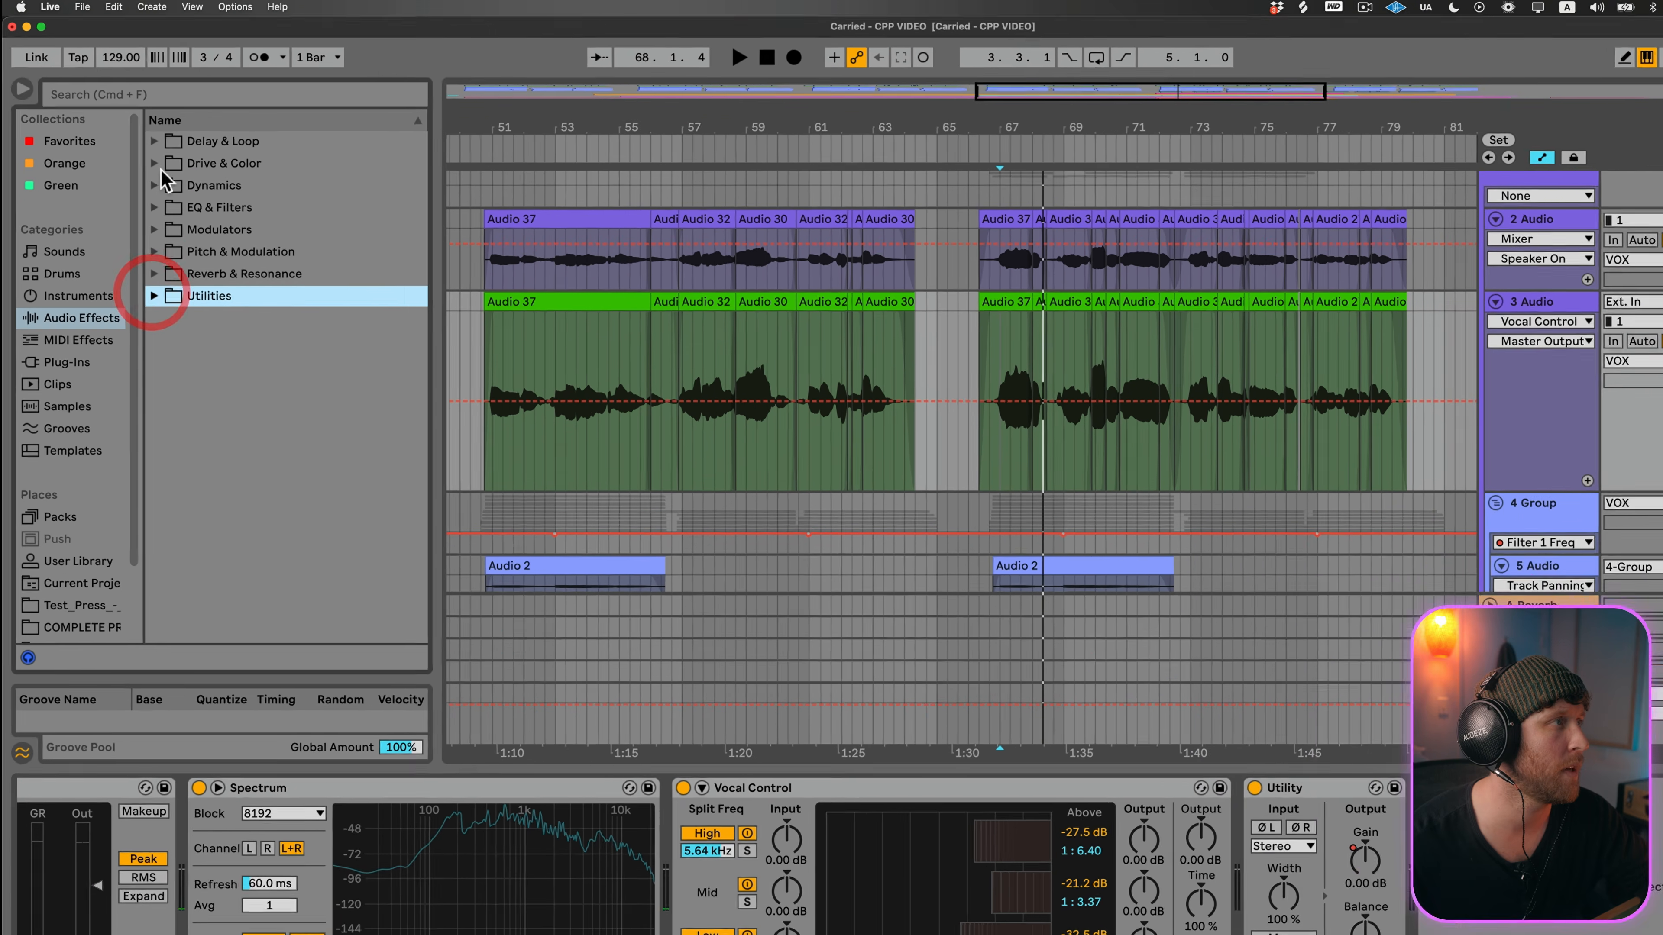
{"action": "left_click", "coordinate": [136, 166]}
{"action": "left_click", "coordinate": [149, 186]}
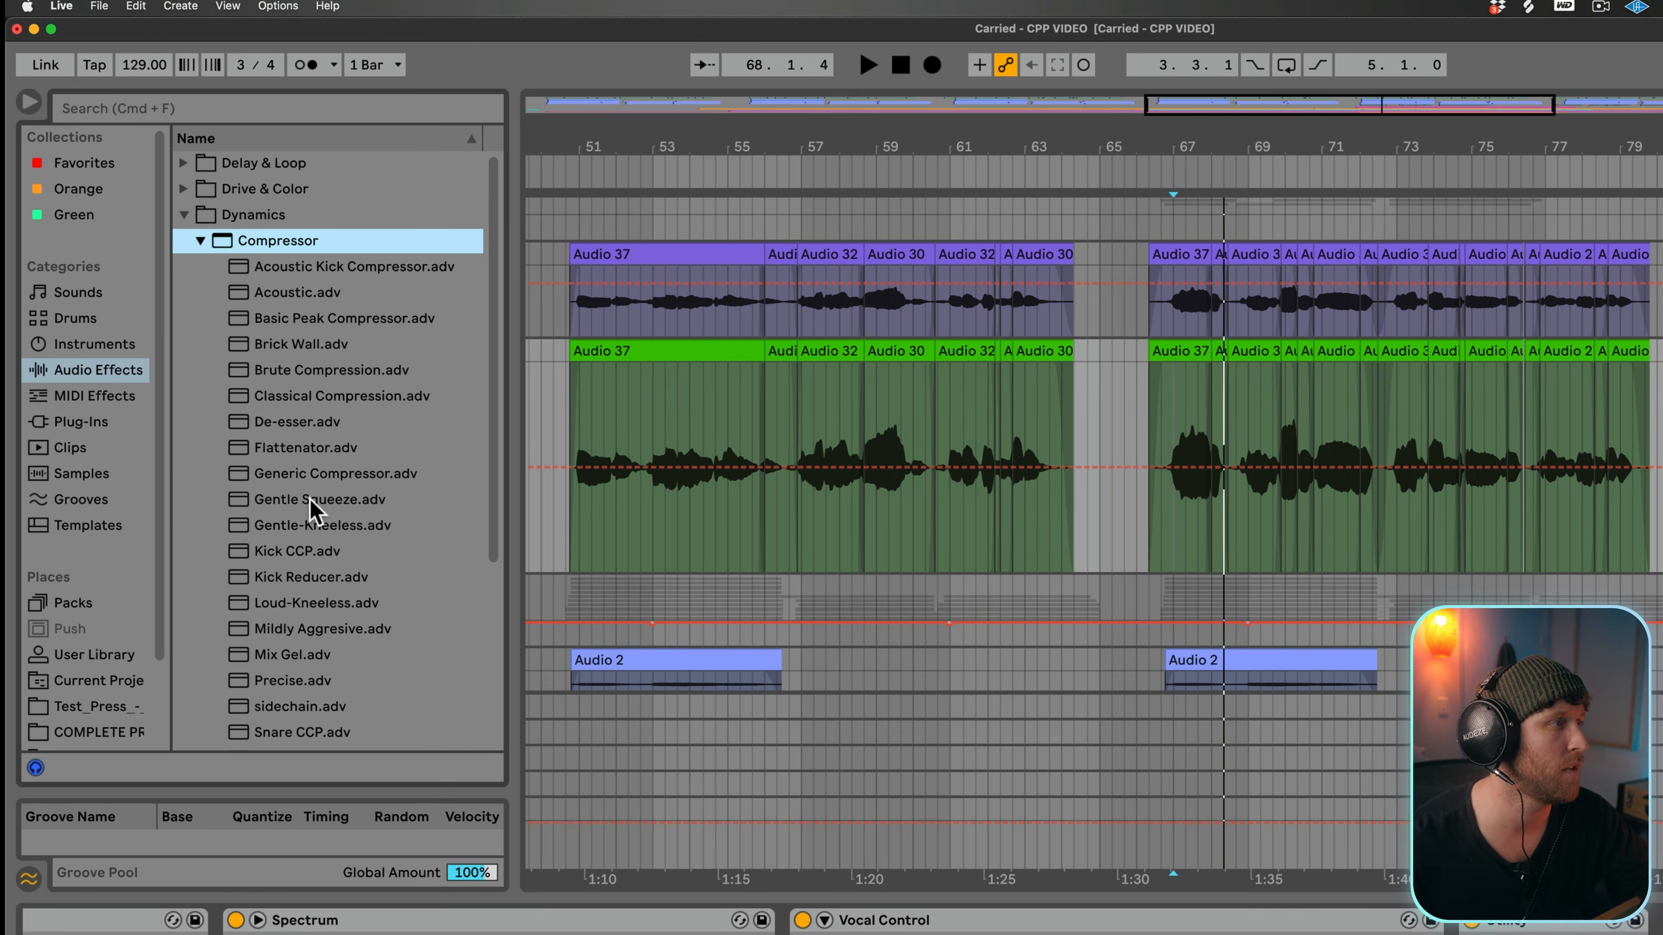
{"action": "left_click_drag", "start_coordinate": [311, 499], "coordinate": [1135, 768]}
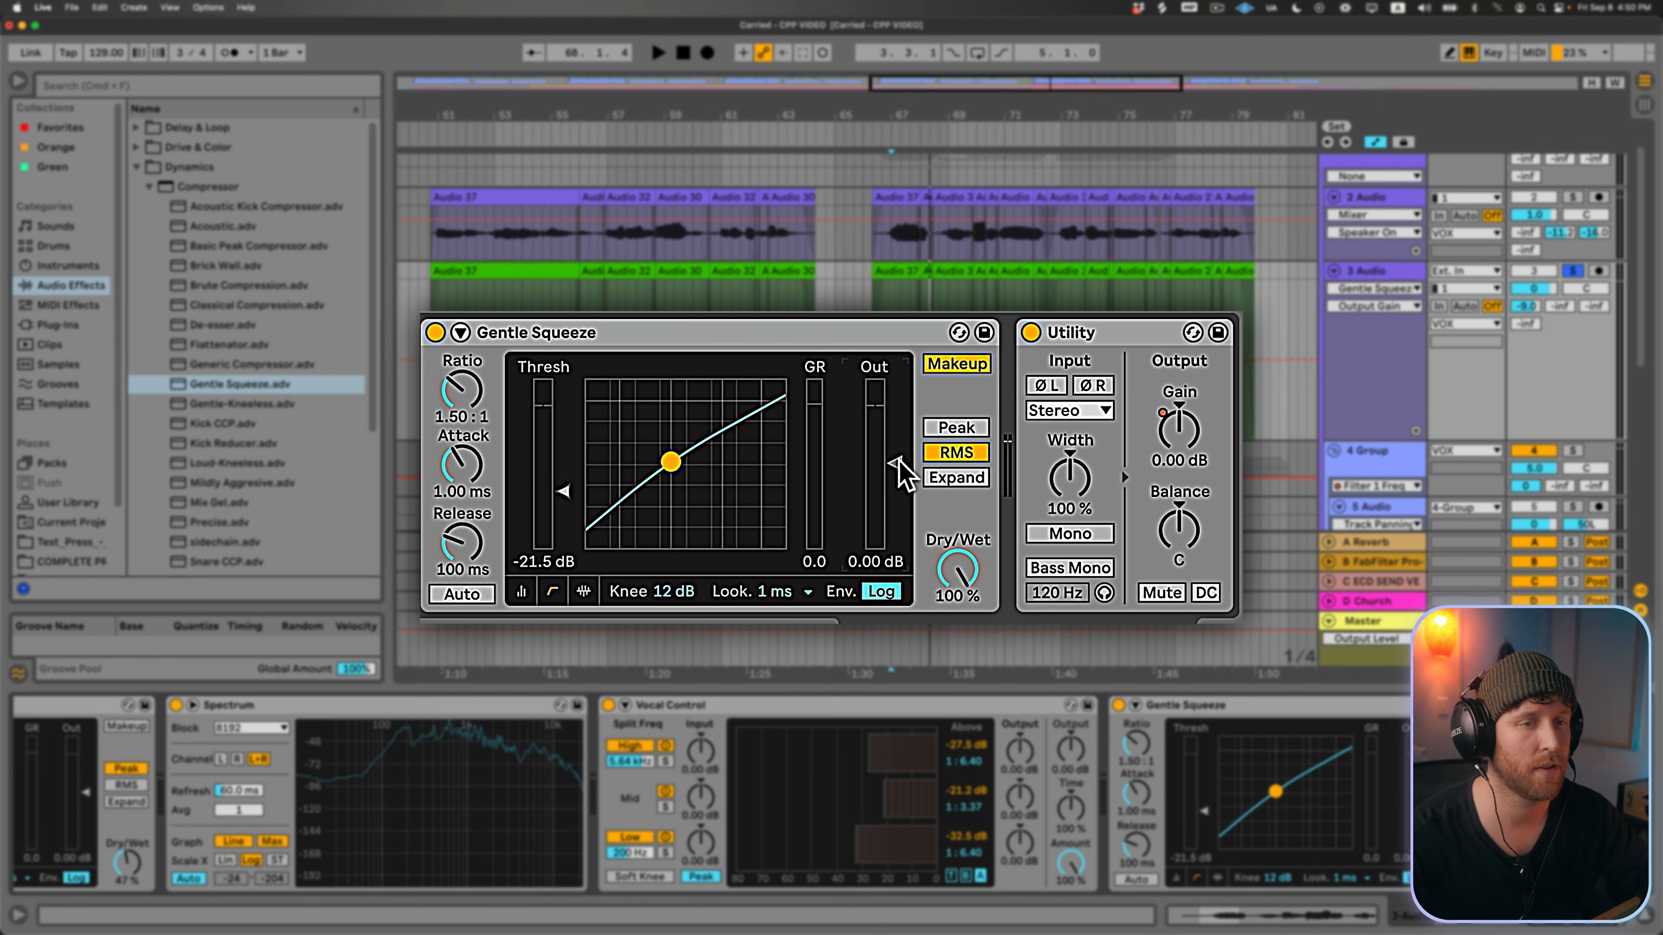
Step: Set the Gentle Squeeze output gain to 5 dB while playing the vocal
{"action": "key", "text": "space"}
{"action": "type", "text": "5"}
{"action": "key", "text": "Return"}
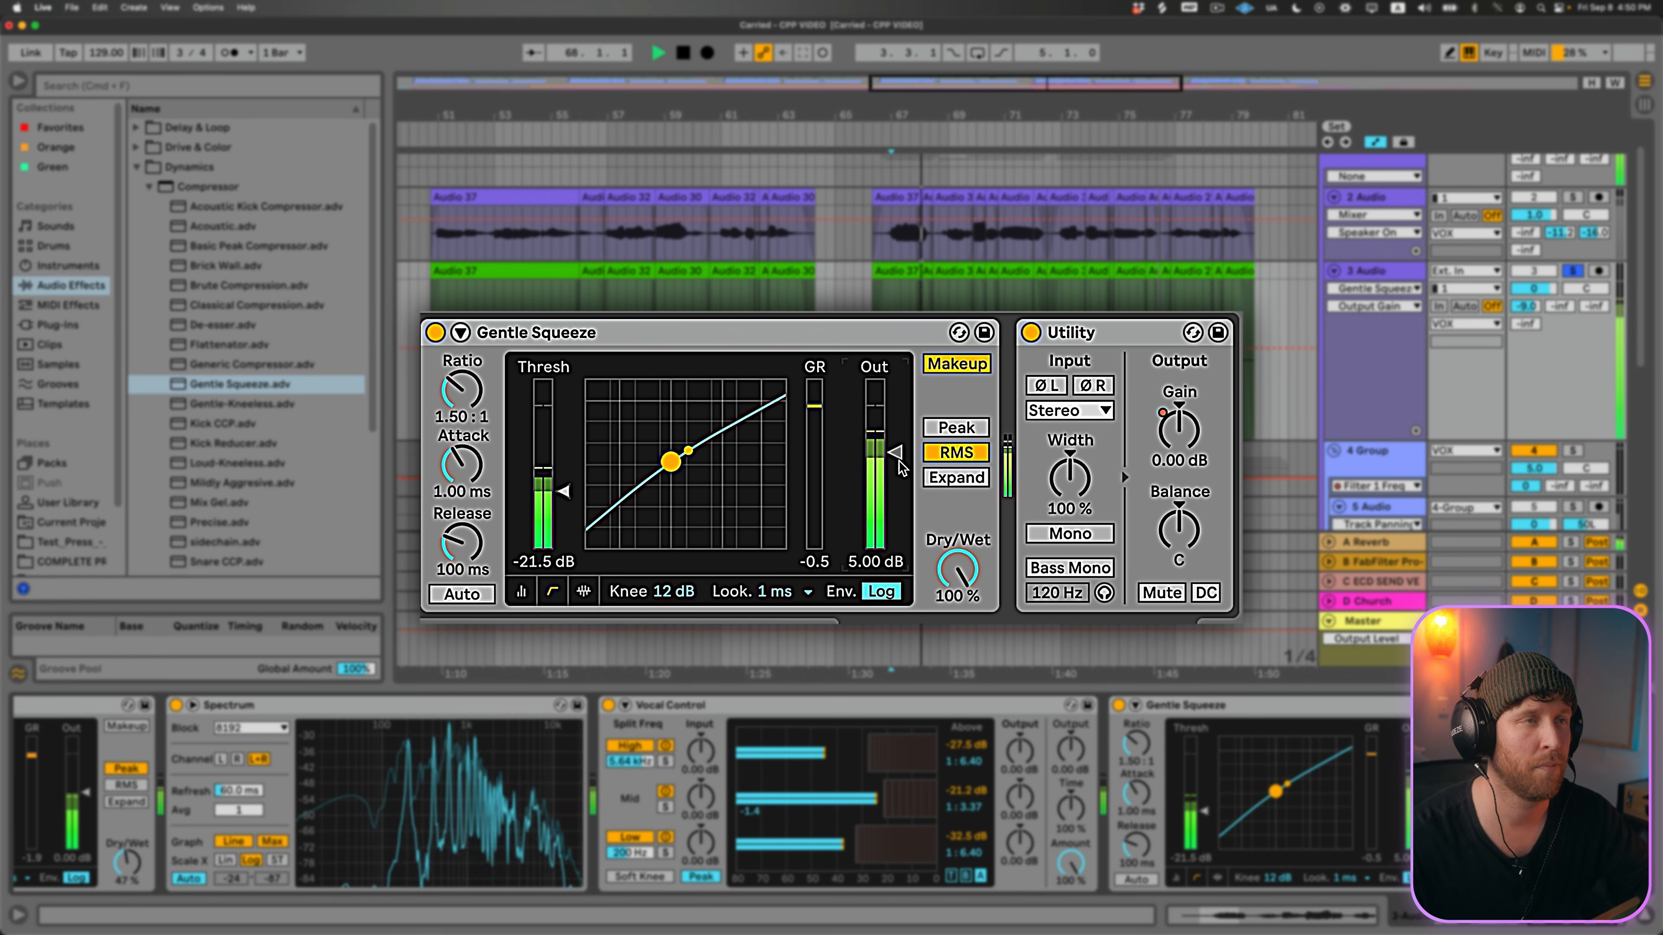
{"action": "key", "text": "space"}
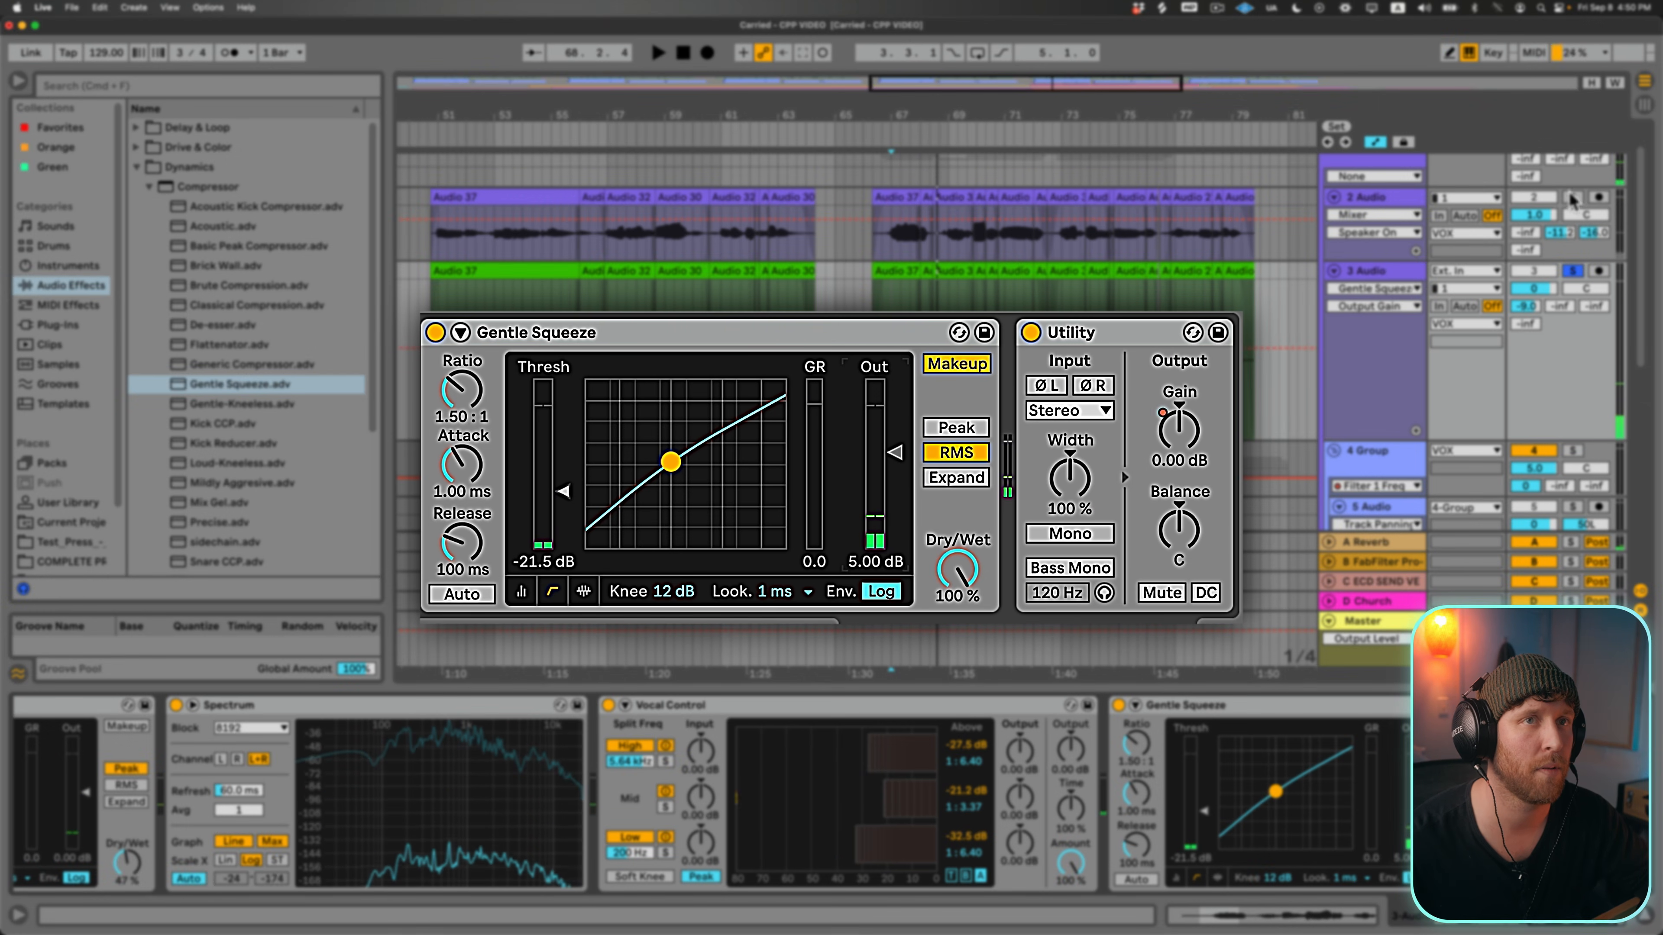
Step: Compare the compressed 3 Audio vocal with 2 Audio from bar 67 by alternating their solos during playback
{"action": "key", "text": "space"}
{"action": "left_click", "coordinate": [1572, 197]}
{"action": "left_click", "coordinate": [1573, 271]}
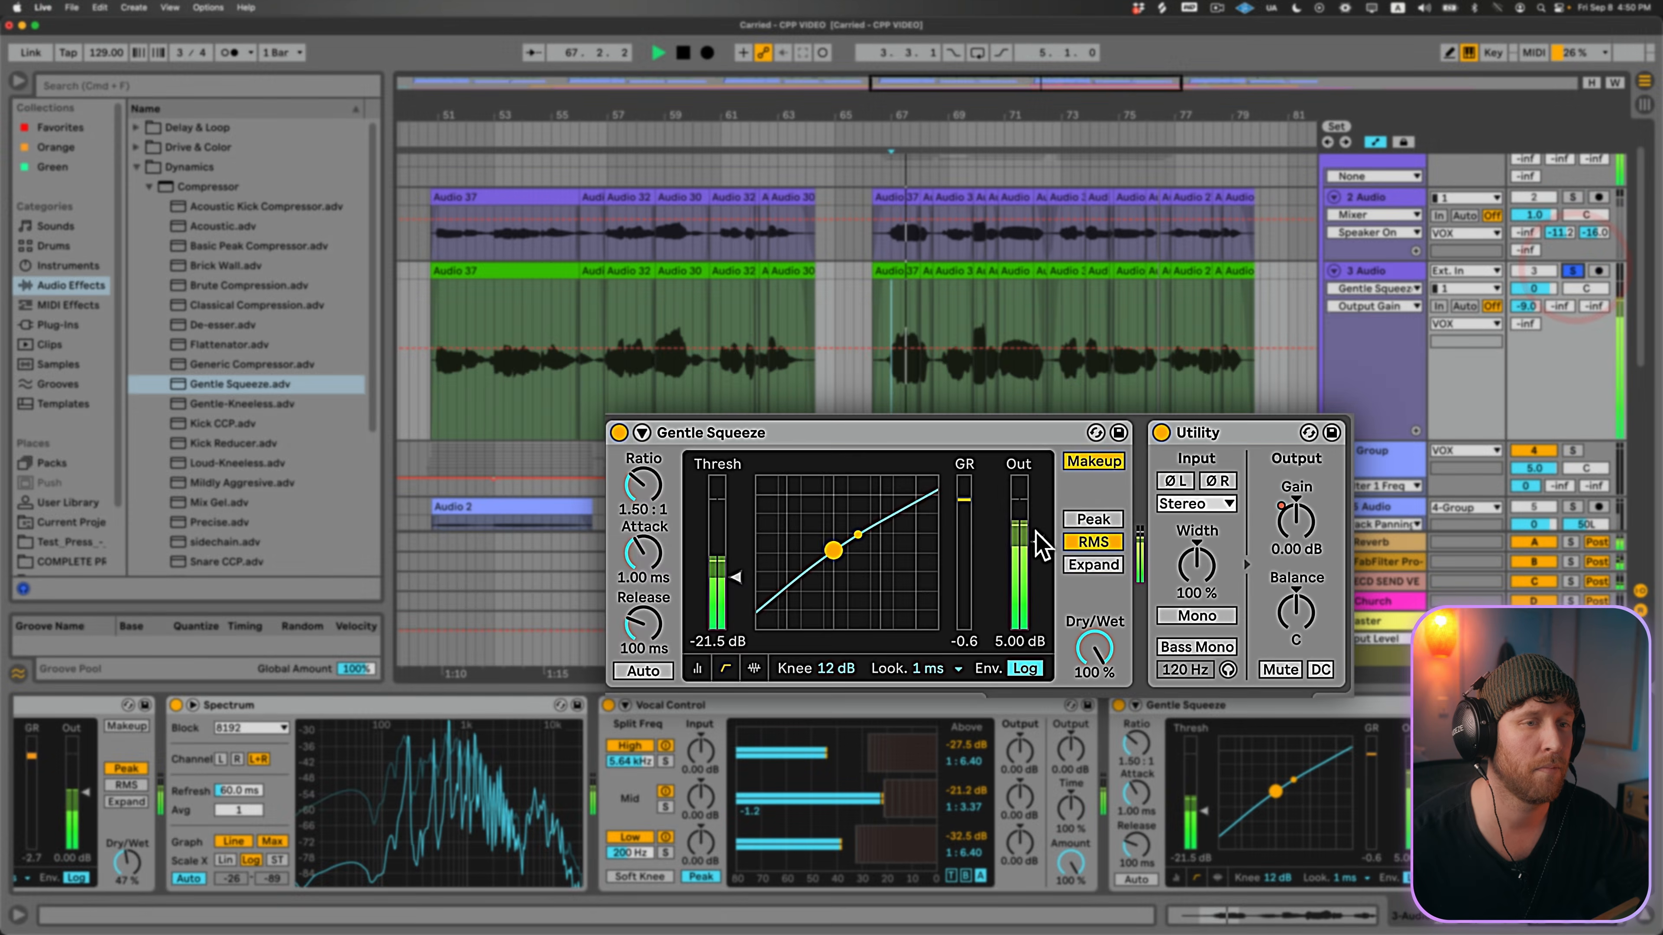
{"action": "left_click", "coordinate": [1574, 197]}
{"action": "key", "text": "space"}
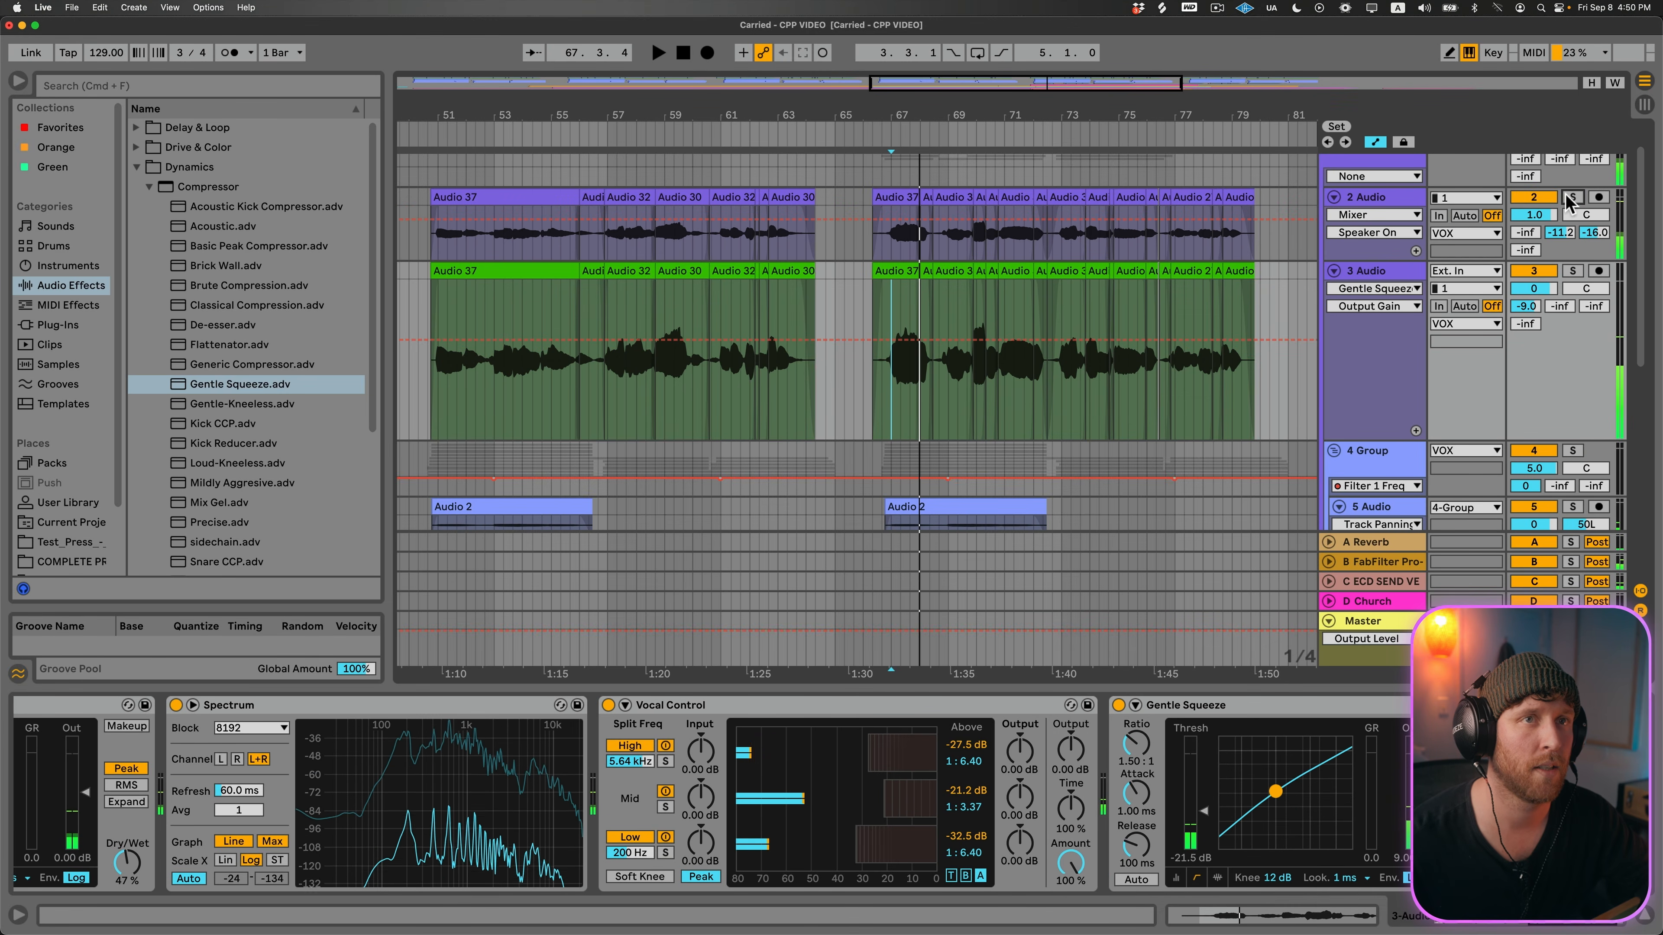
Step: Play the full mix from the Audio 37 clip at 66.2.1 with 3 Audio active and 2 Audio off
{"action": "left_click", "coordinate": [895, 271]}
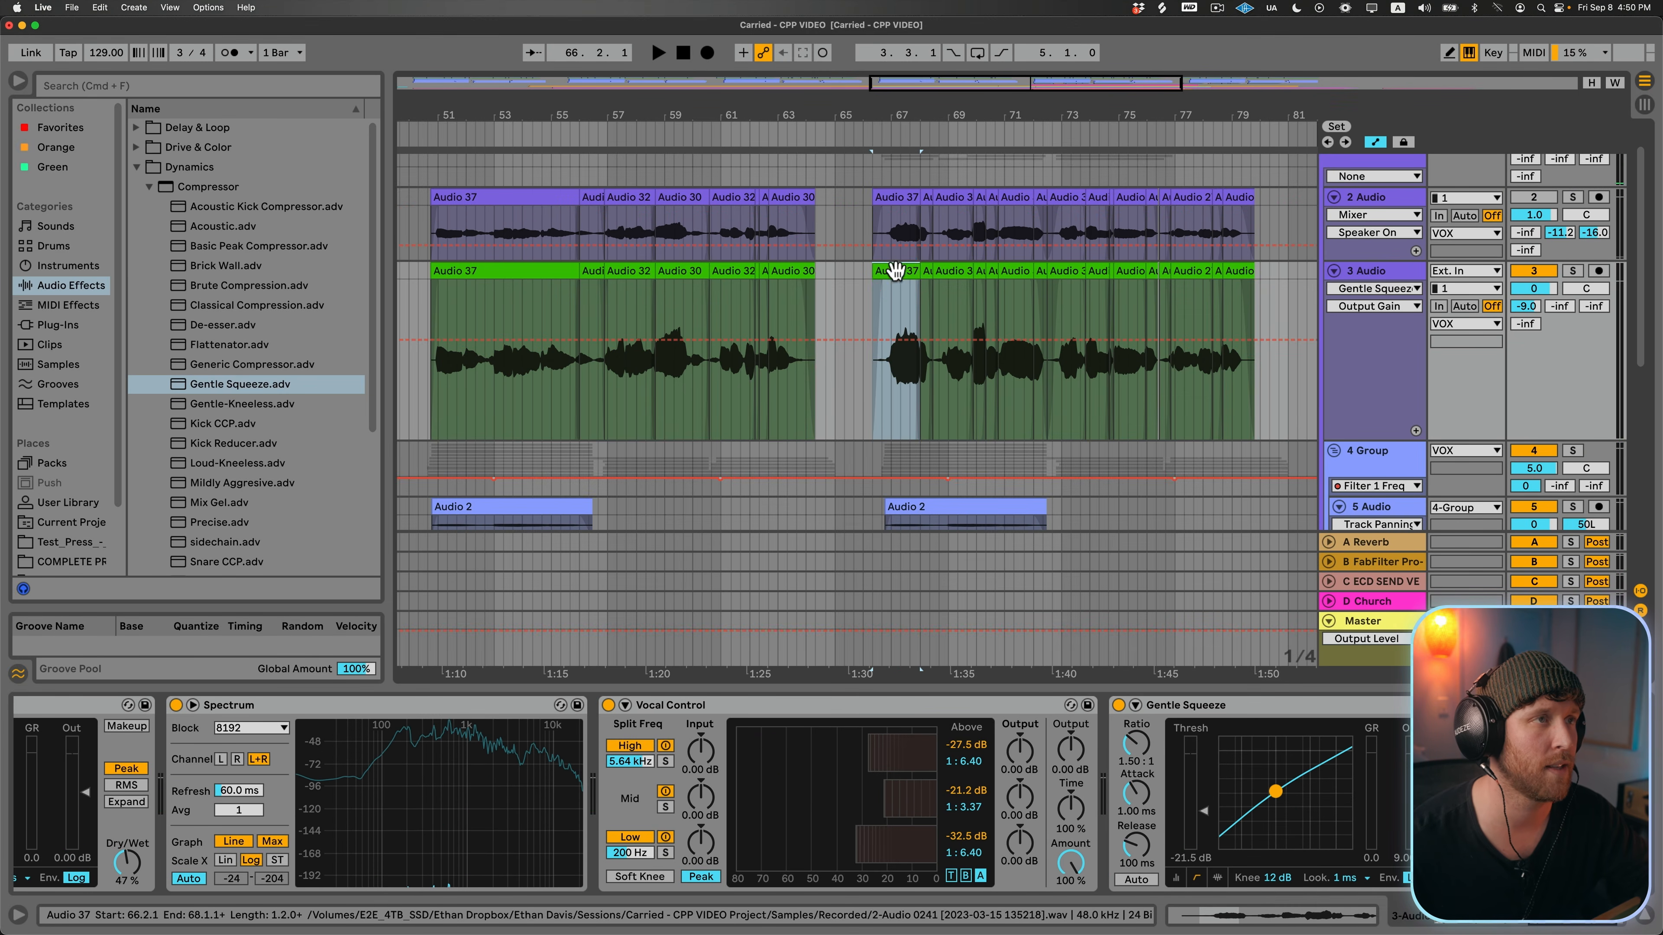
{"action": "left_click_drag", "start_coordinate": [928, 112], "coordinate": [891, 111]}
{"action": "key", "text": "space"}
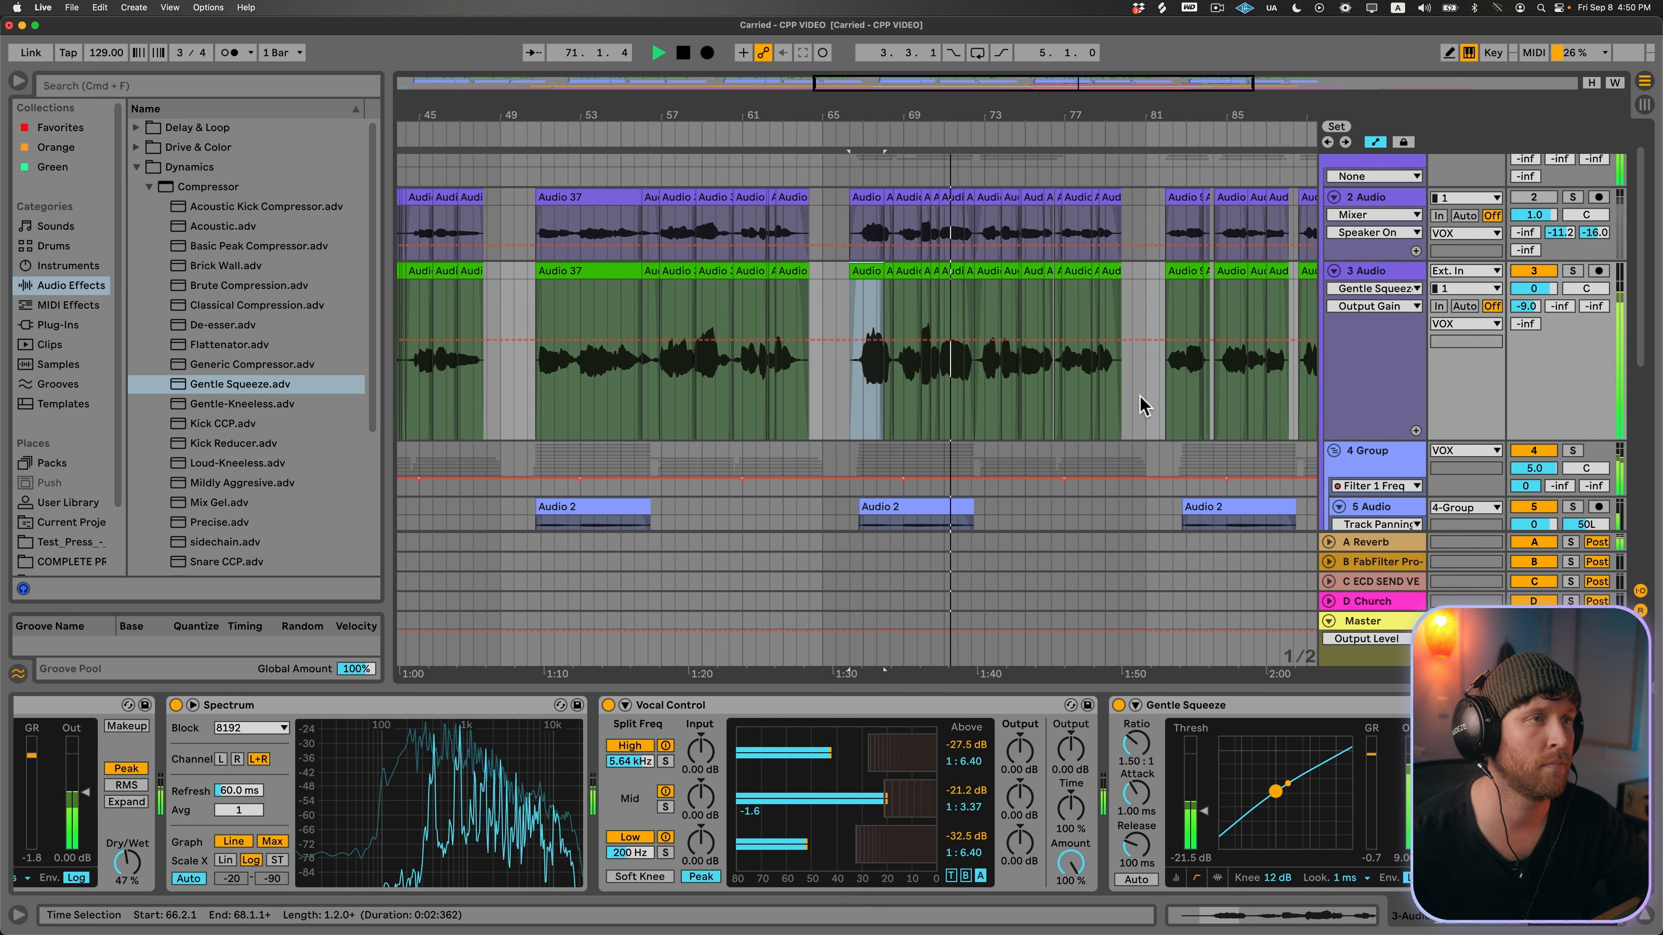
{"action": "scroll", "coordinate": [1084, 412], "scroll_direction": "right", "scroll_amount": 1}
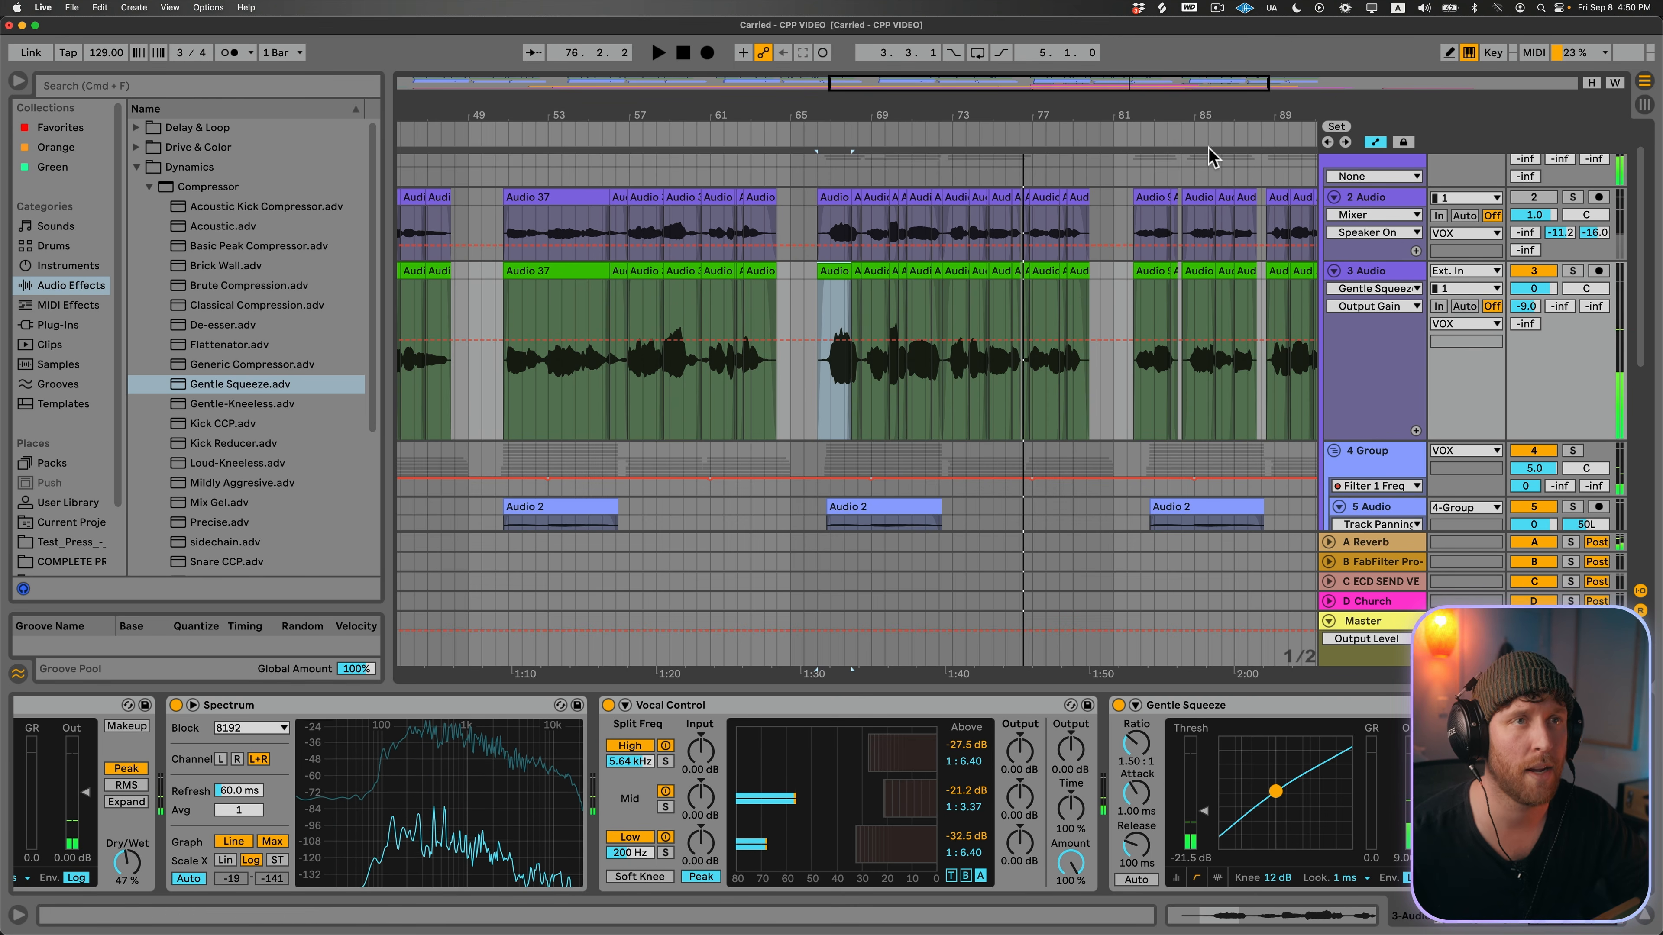
{"action": "double_click", "coordinate": [682, 52]}
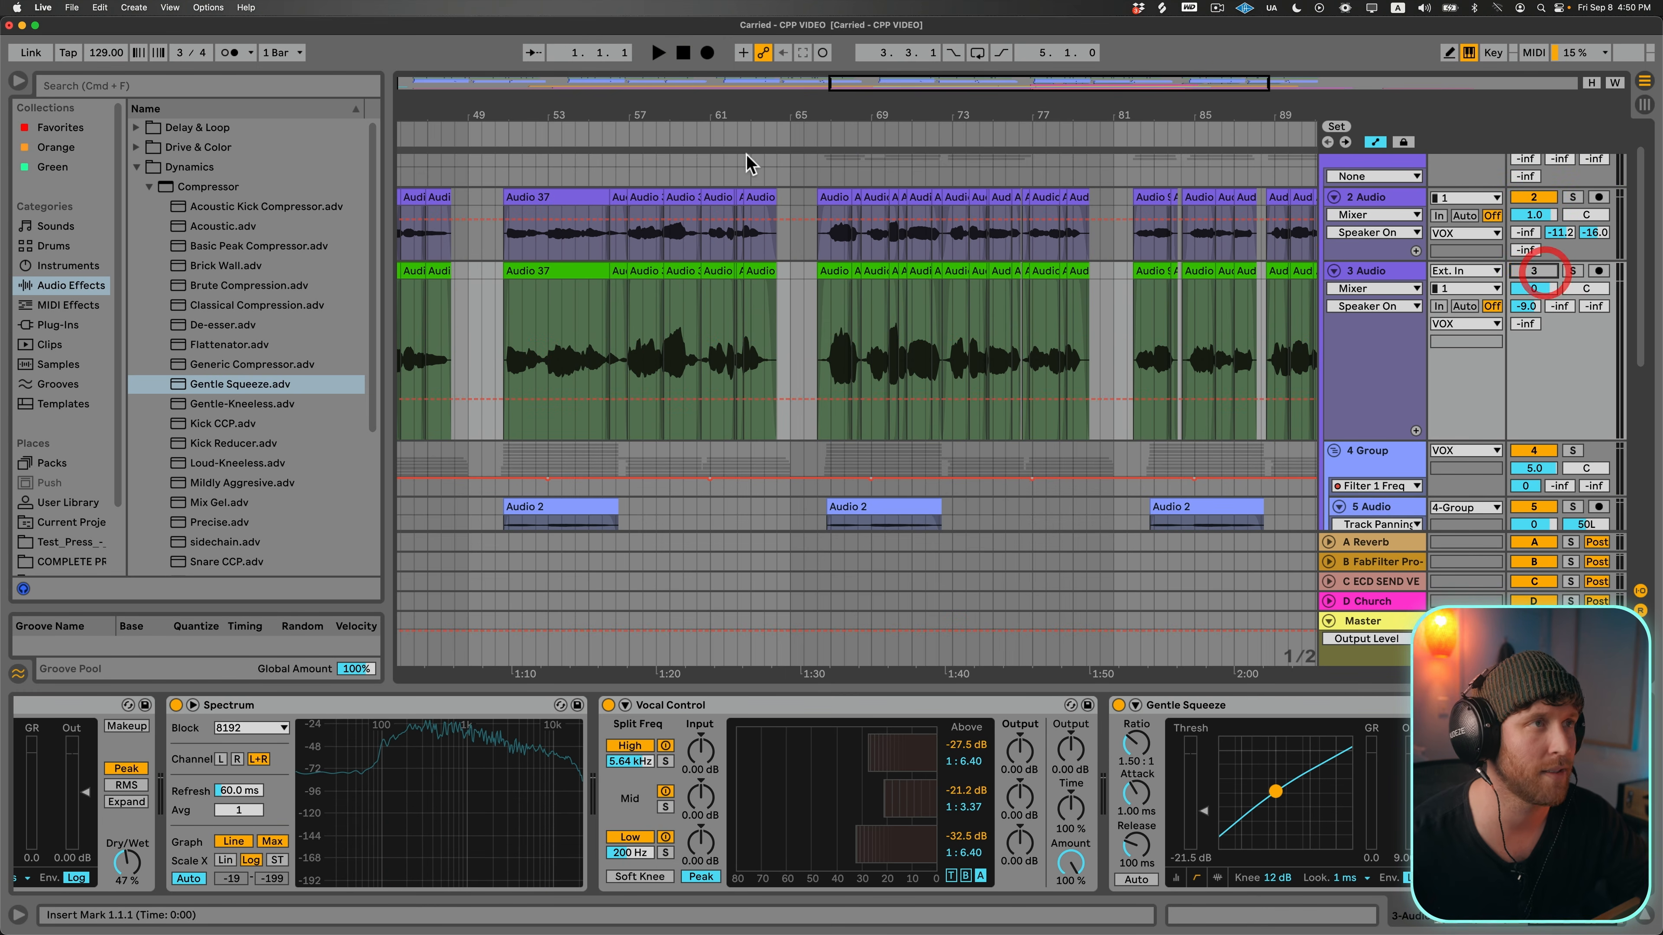
Step: Play the full mix from the same Audio 37 clip on 2 Audio with 3 Audio switched off
{"action": "left_click", "coordinate": [835, 193]}
{"action": "key", "text": "space"}
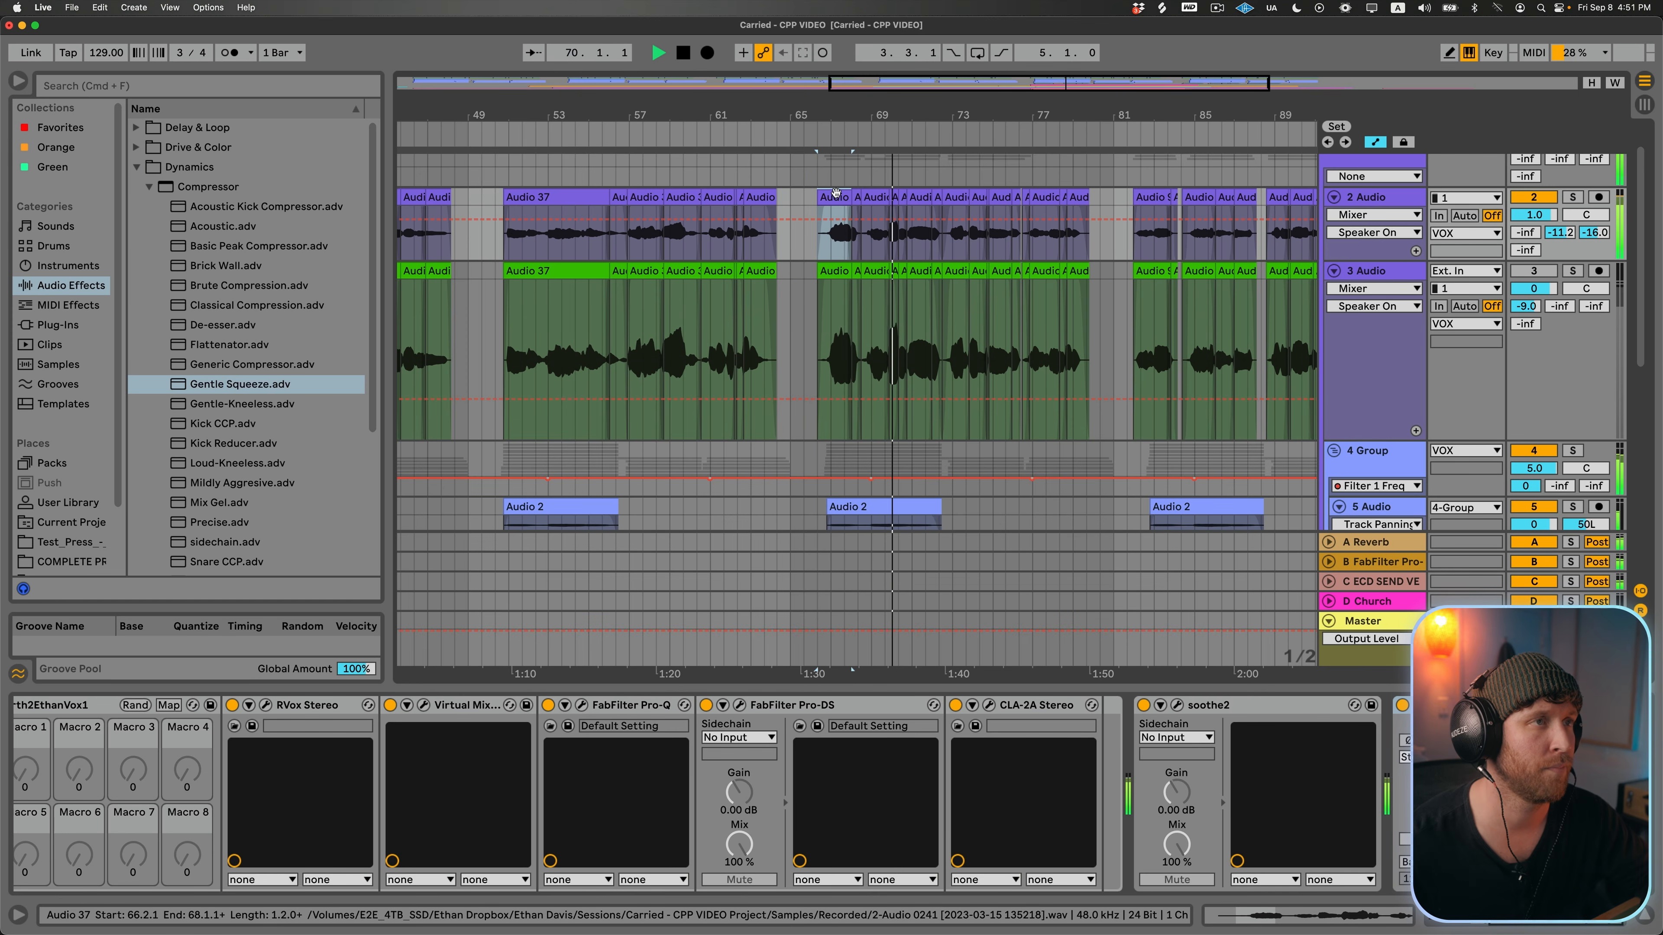
{"action": "scroll", "coordinate": [903, 175], "scroll_direction": "up", "scroll_amount": 3}
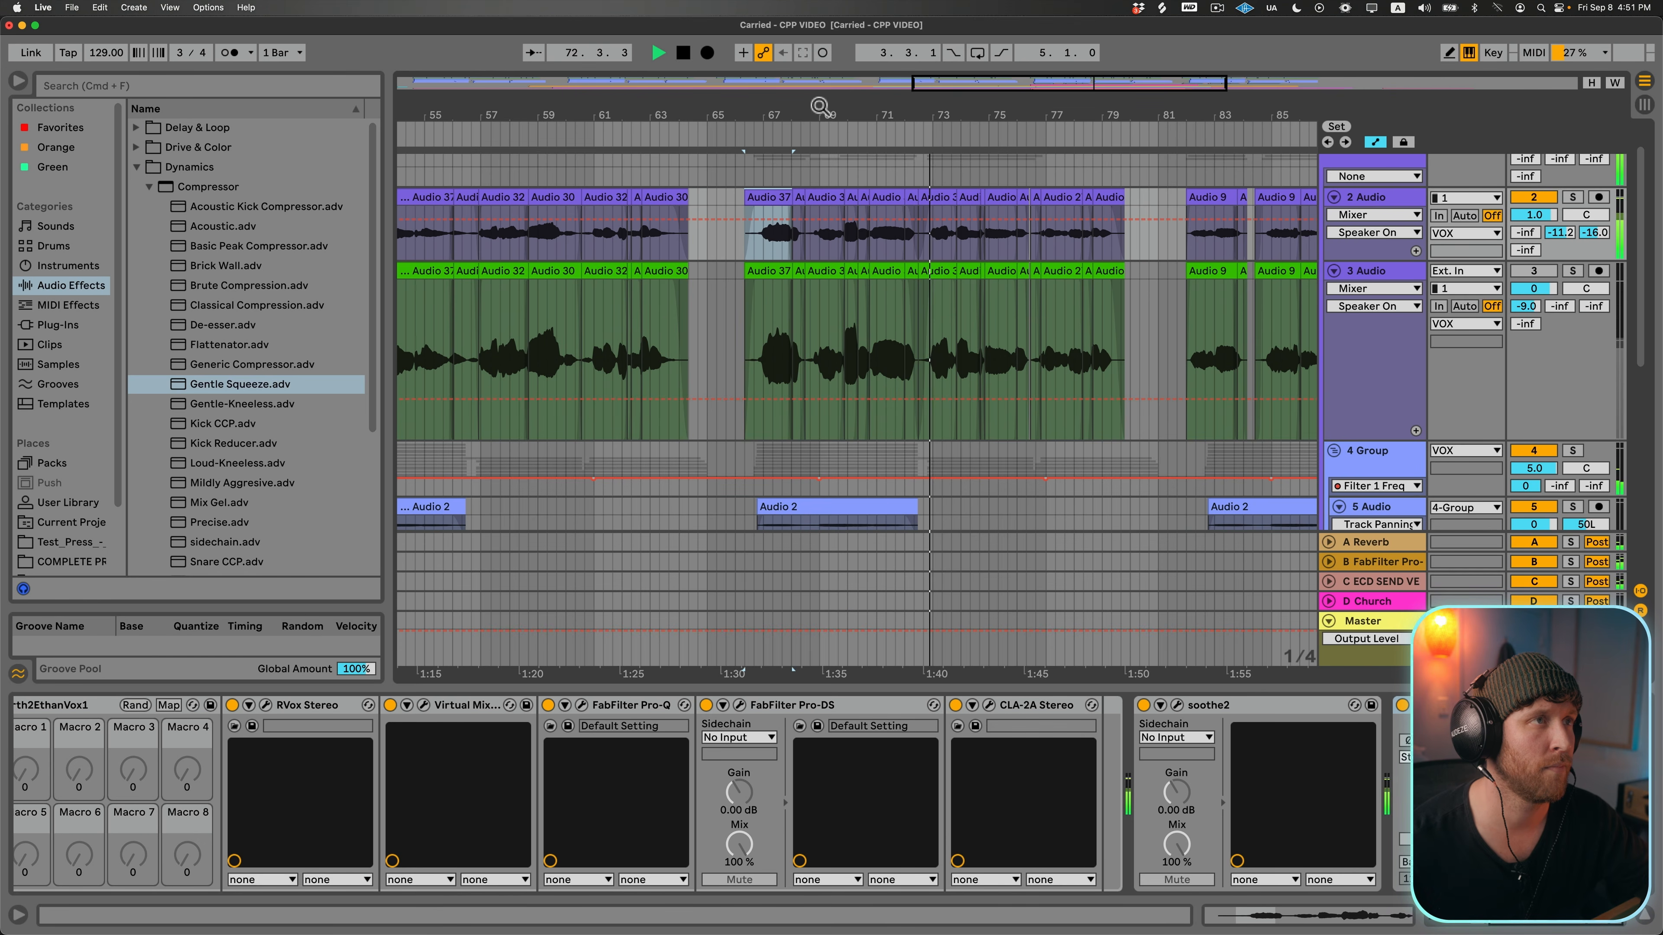
{"action": "left_click_drag", "start_coordinate": [820, 106], "coordinate": [694, 96]}
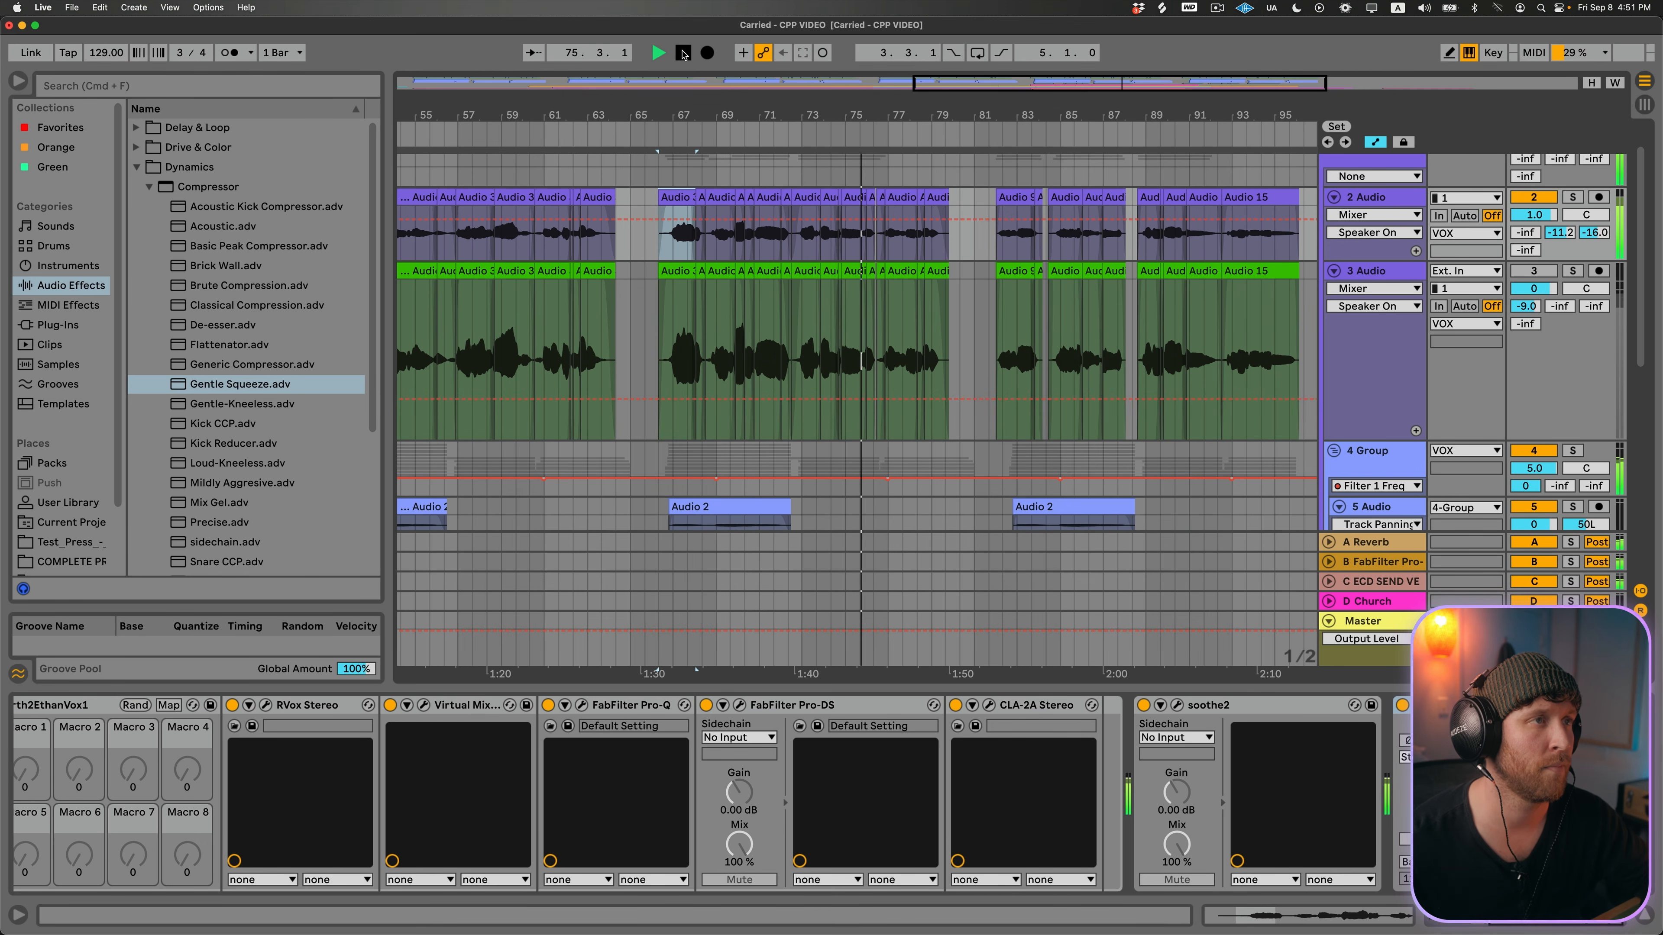
Step: Play the full mix from bar 73 with 3 Audio active and 2 Audio off, and switch 3 Audio off again
{"action": "left_click", "coordinate": [801, 312]}
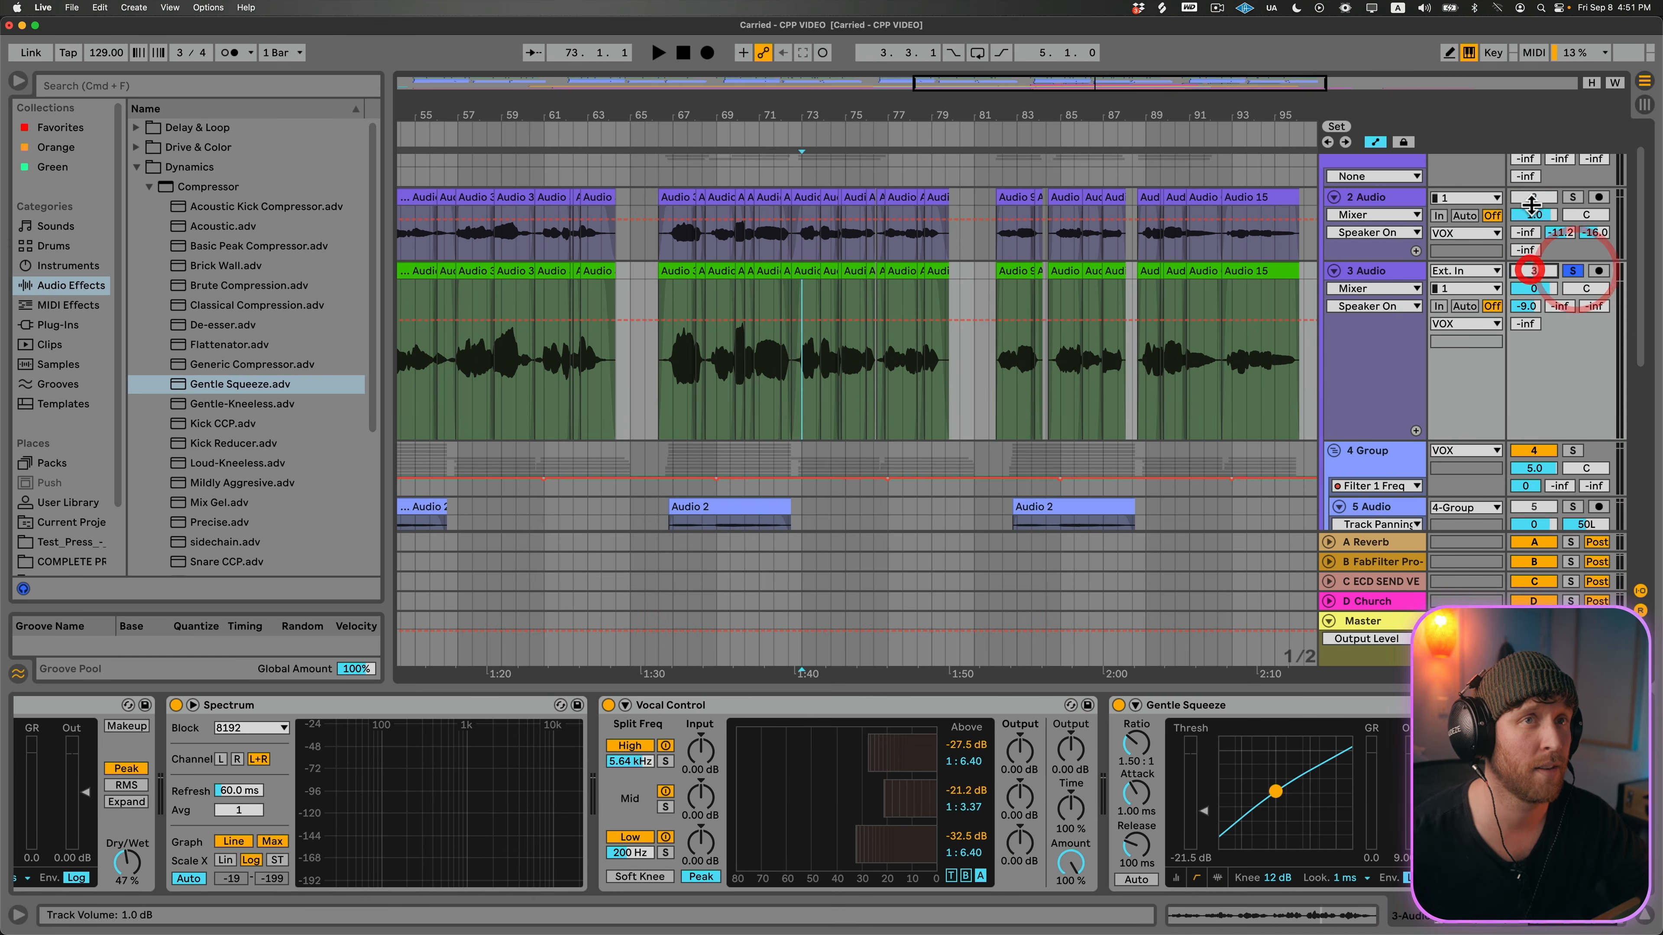
{"action": "key", "text": "space"}
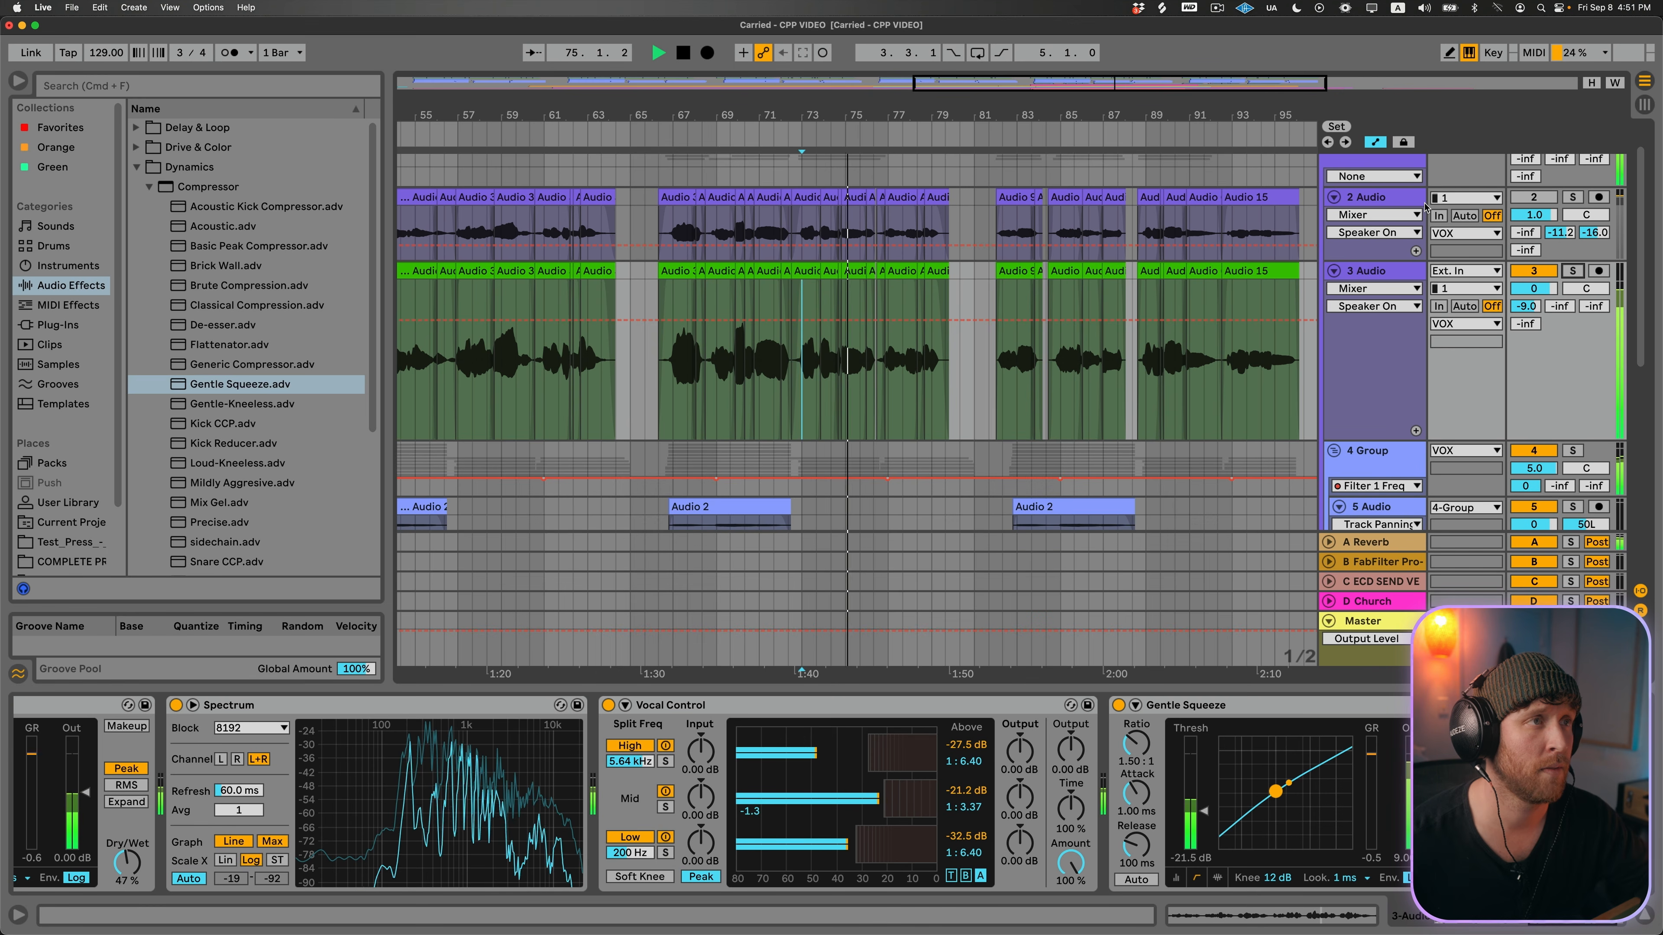
{"action": "key", "text": "space"}
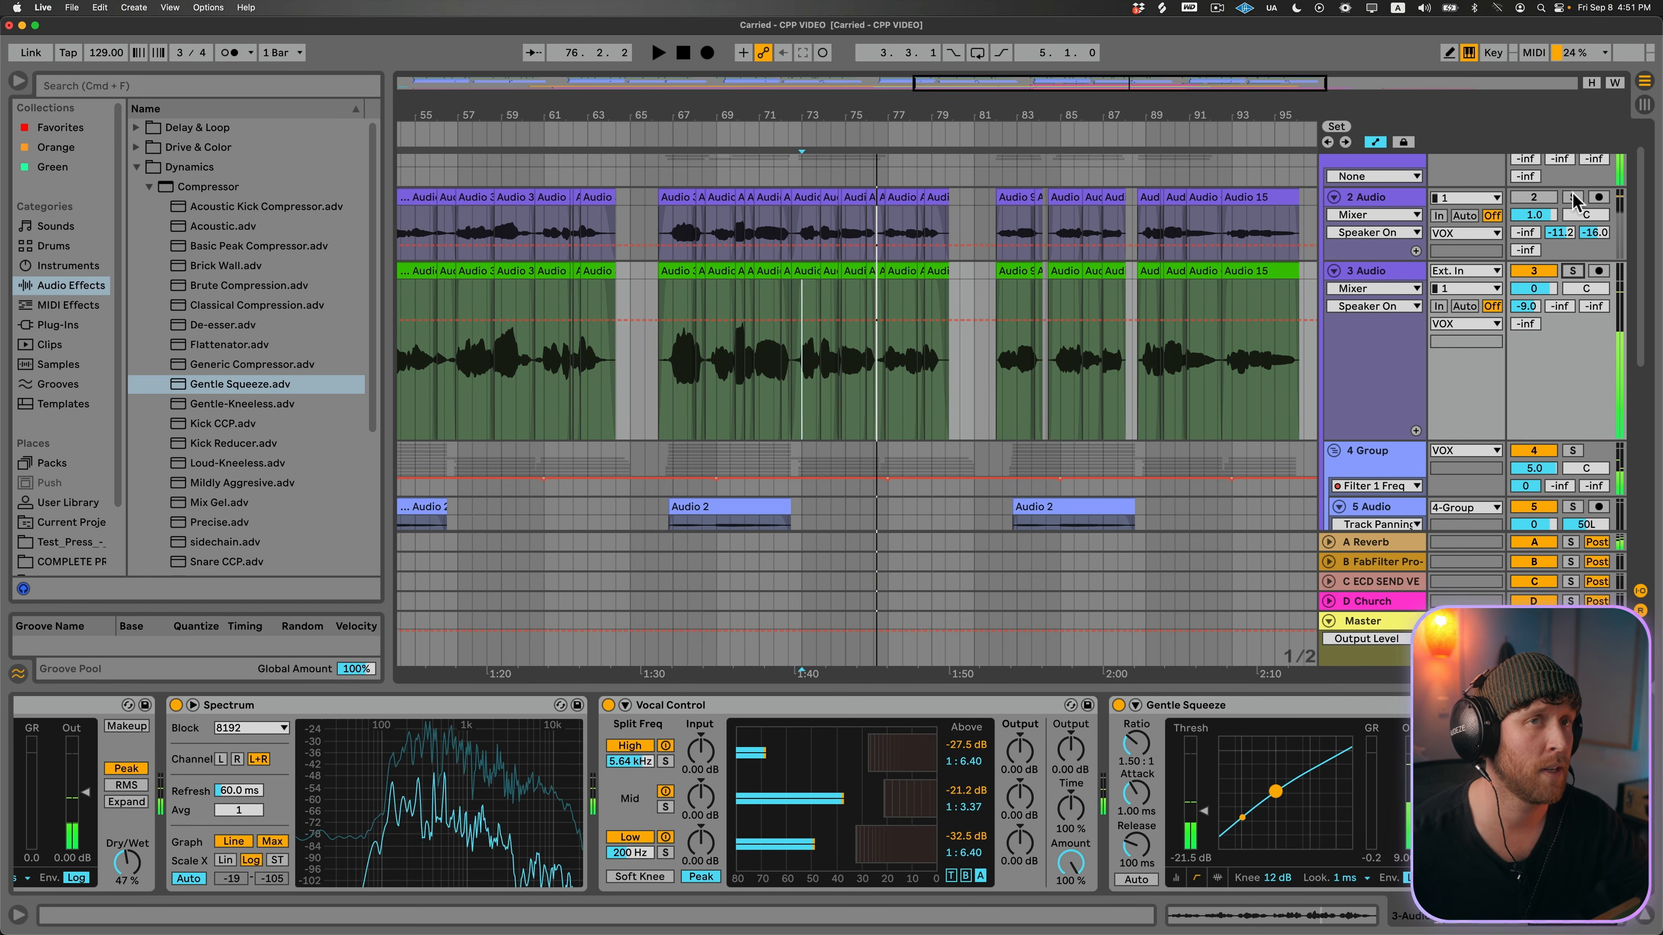
{"action": "left_click", "coordinate": [1533, 270]}
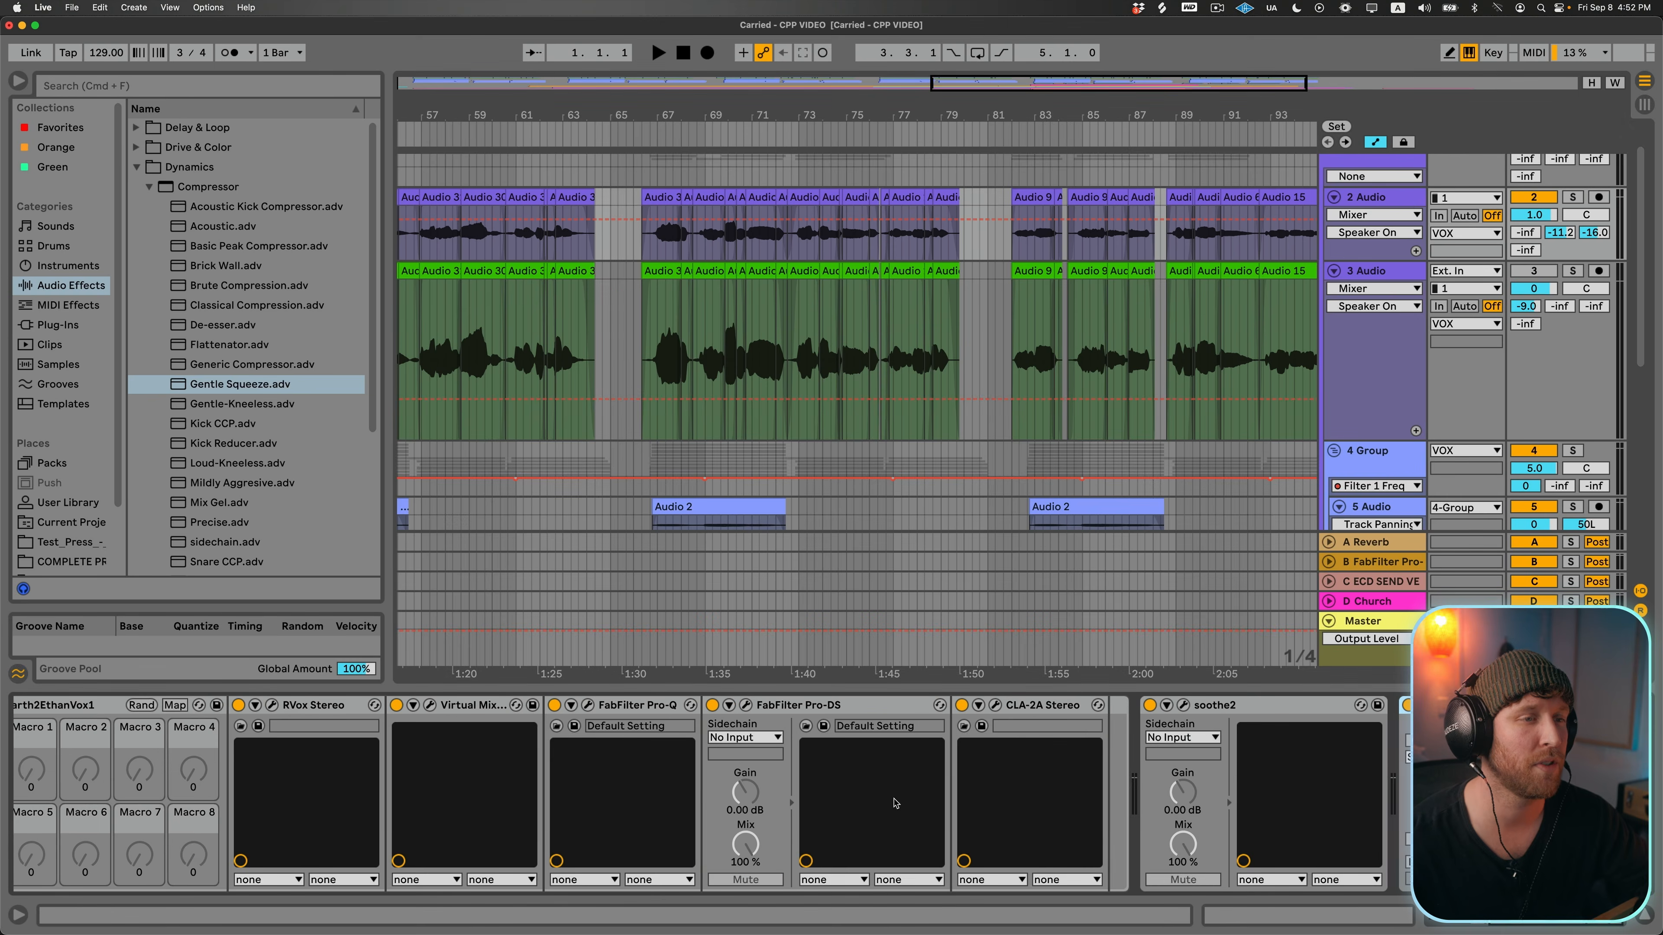
Step: Open the Waves Tune, RVox and Virtual Mix Rack windows of 2 Audio and arrange them side by side
{"action": "scroll", "coordinate": [895, 803], "scroll_direction": "left", "scroll_amount": 5}
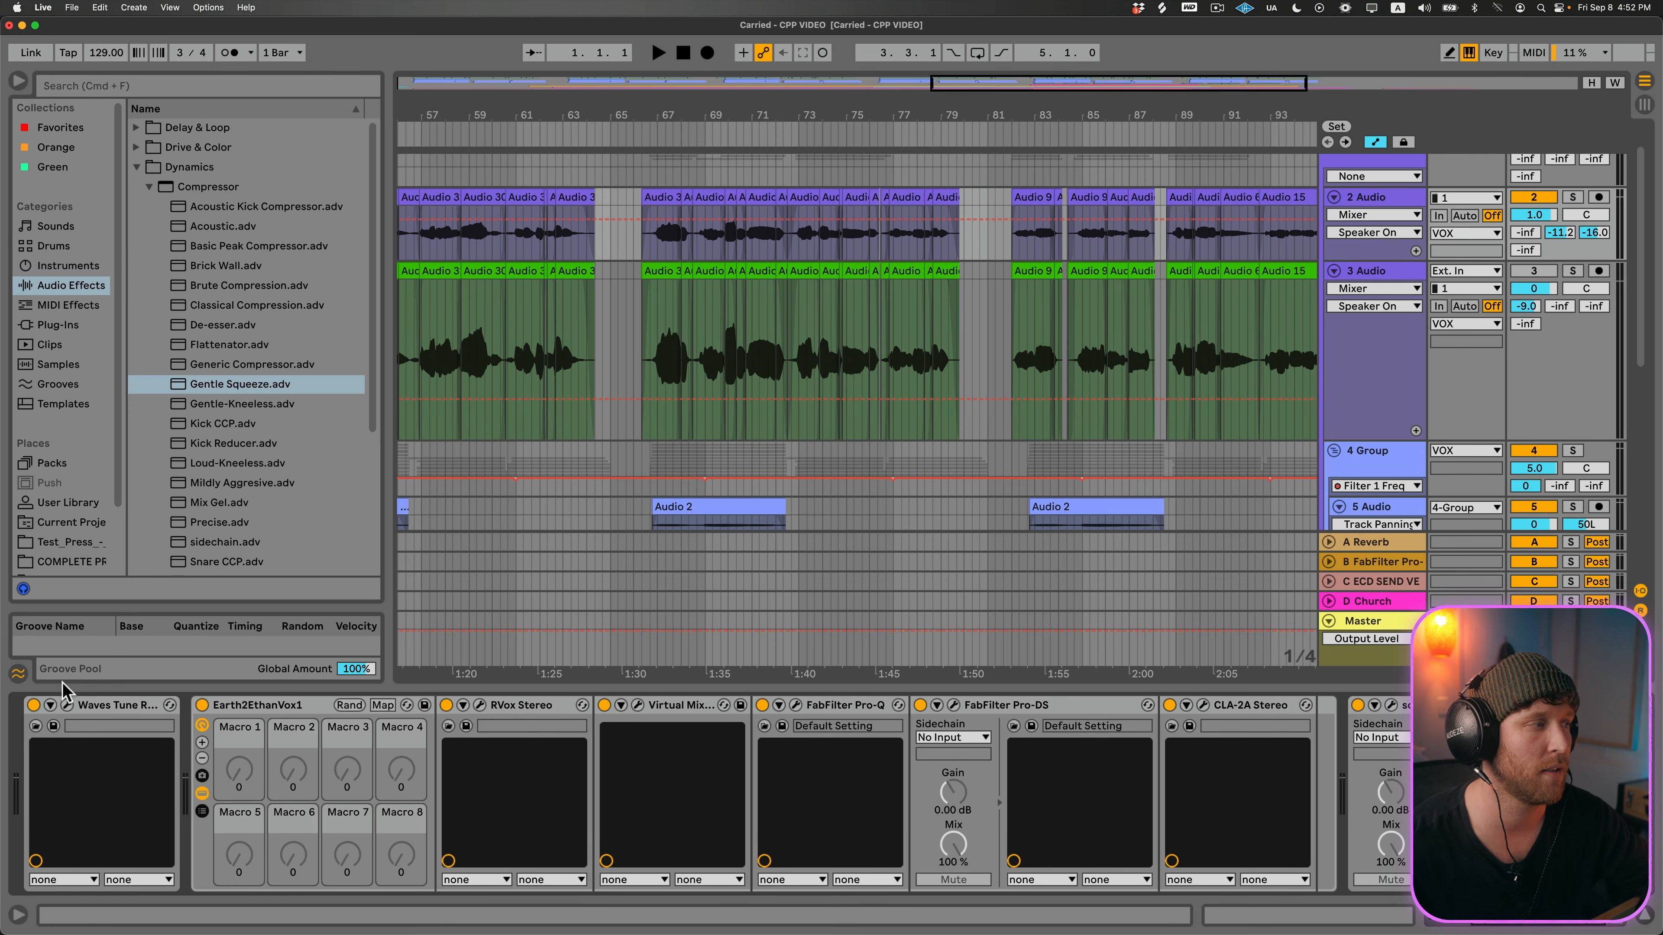
{"action": "left_click", "coordinate": [67, 705]}
{"action": "left_click_drag", "start_coordinate": [470, 296], "coordinate": [186, 27]}
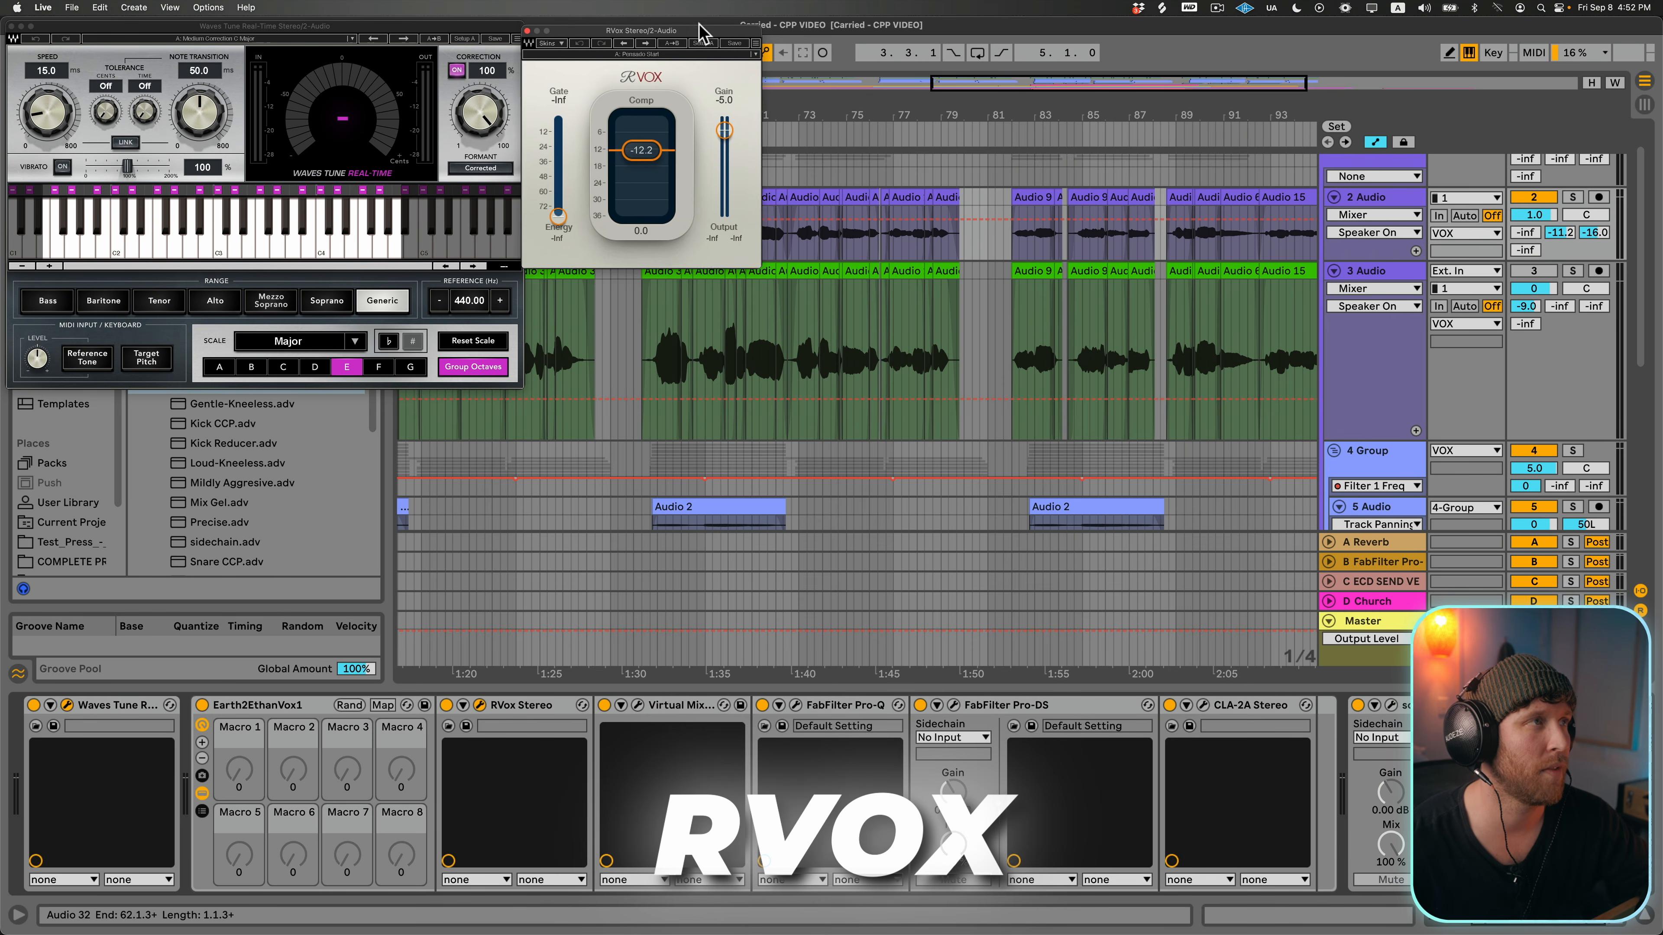
{"action": "left_click_drag", "start_coordinate": [701, 31], "coordinate": [705, 29]}
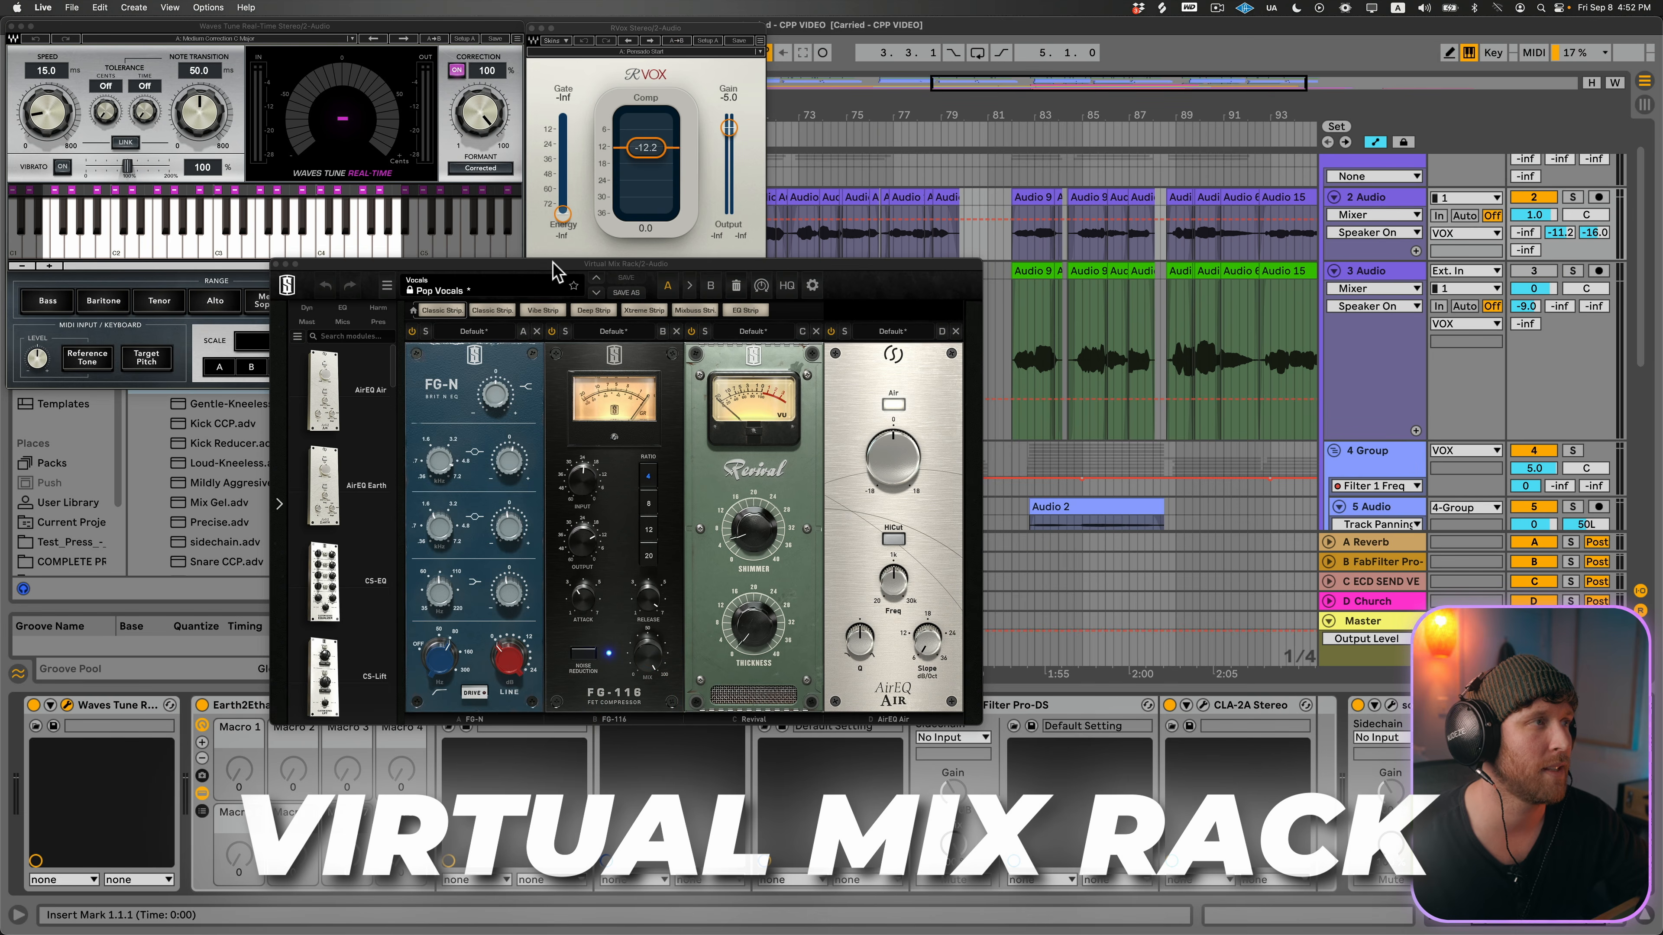
{"action": "left_click_drag", "start_coordinate": [551, 268], "coordinate": [1049, 27]}
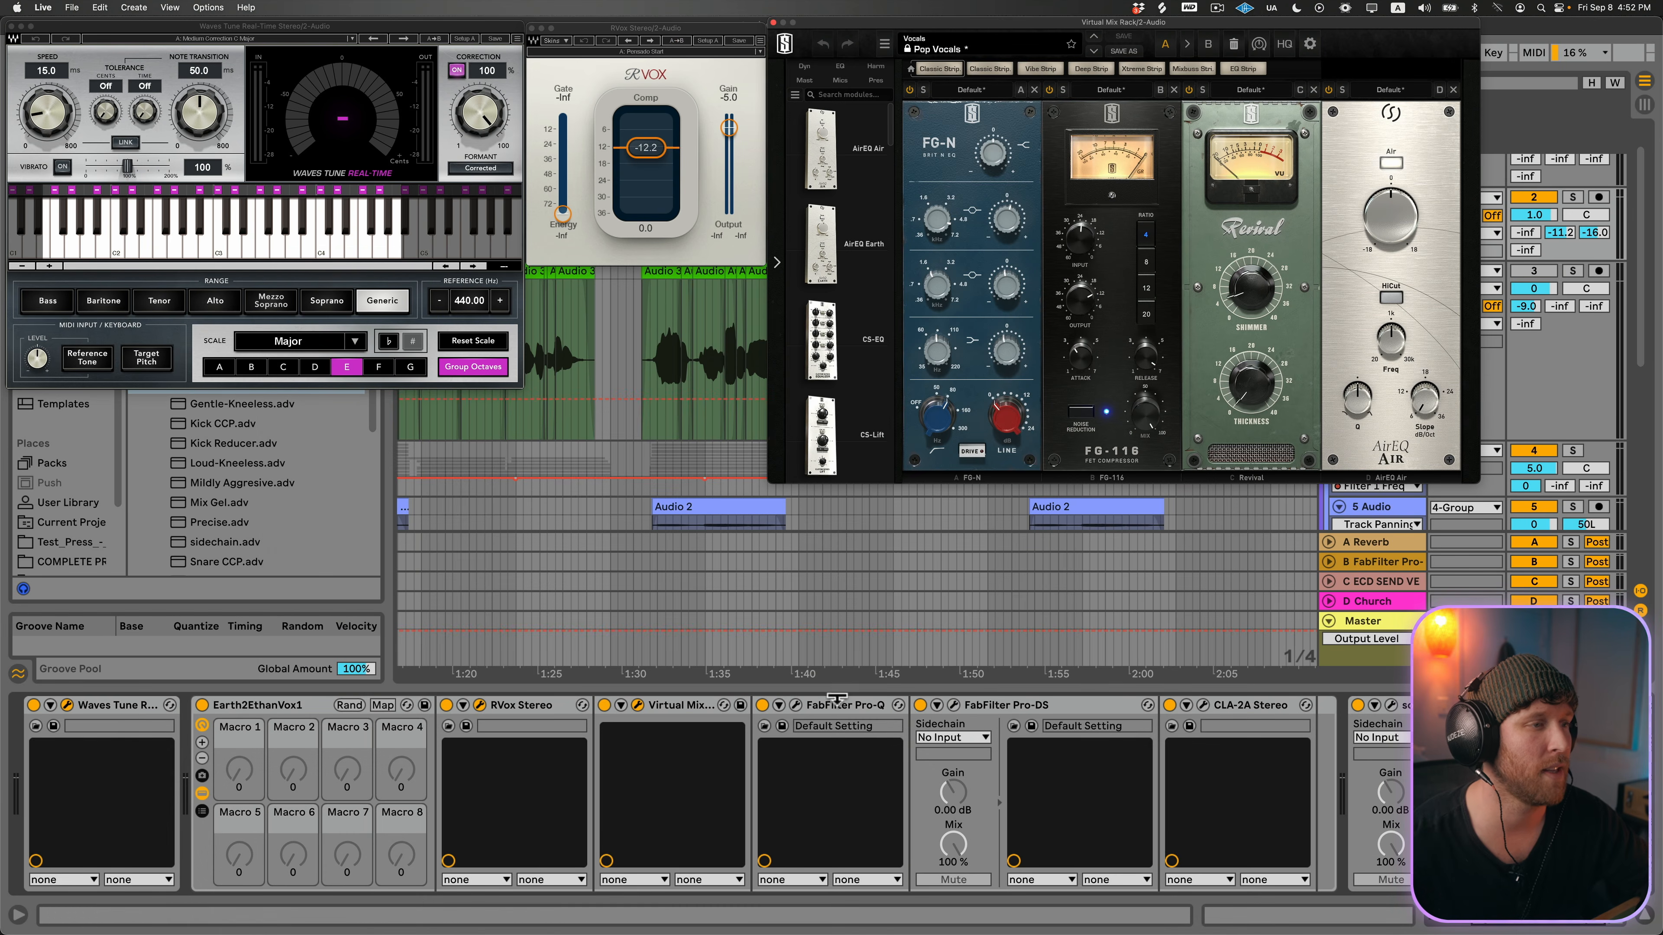
Step: Open the FabFilter Pro-Q, Pro-DS, CLA-2A and soothe2 windows of 2 Audio and place them below the other plug-in windows
{"action": "left_click", "coordinate": [796, 708]}
{"action": "left_click_drag", "start_coordinate": [542, 282], "coordinate": [285, 397]}
{"action": "left_click", "coordinate": [954, 705]}
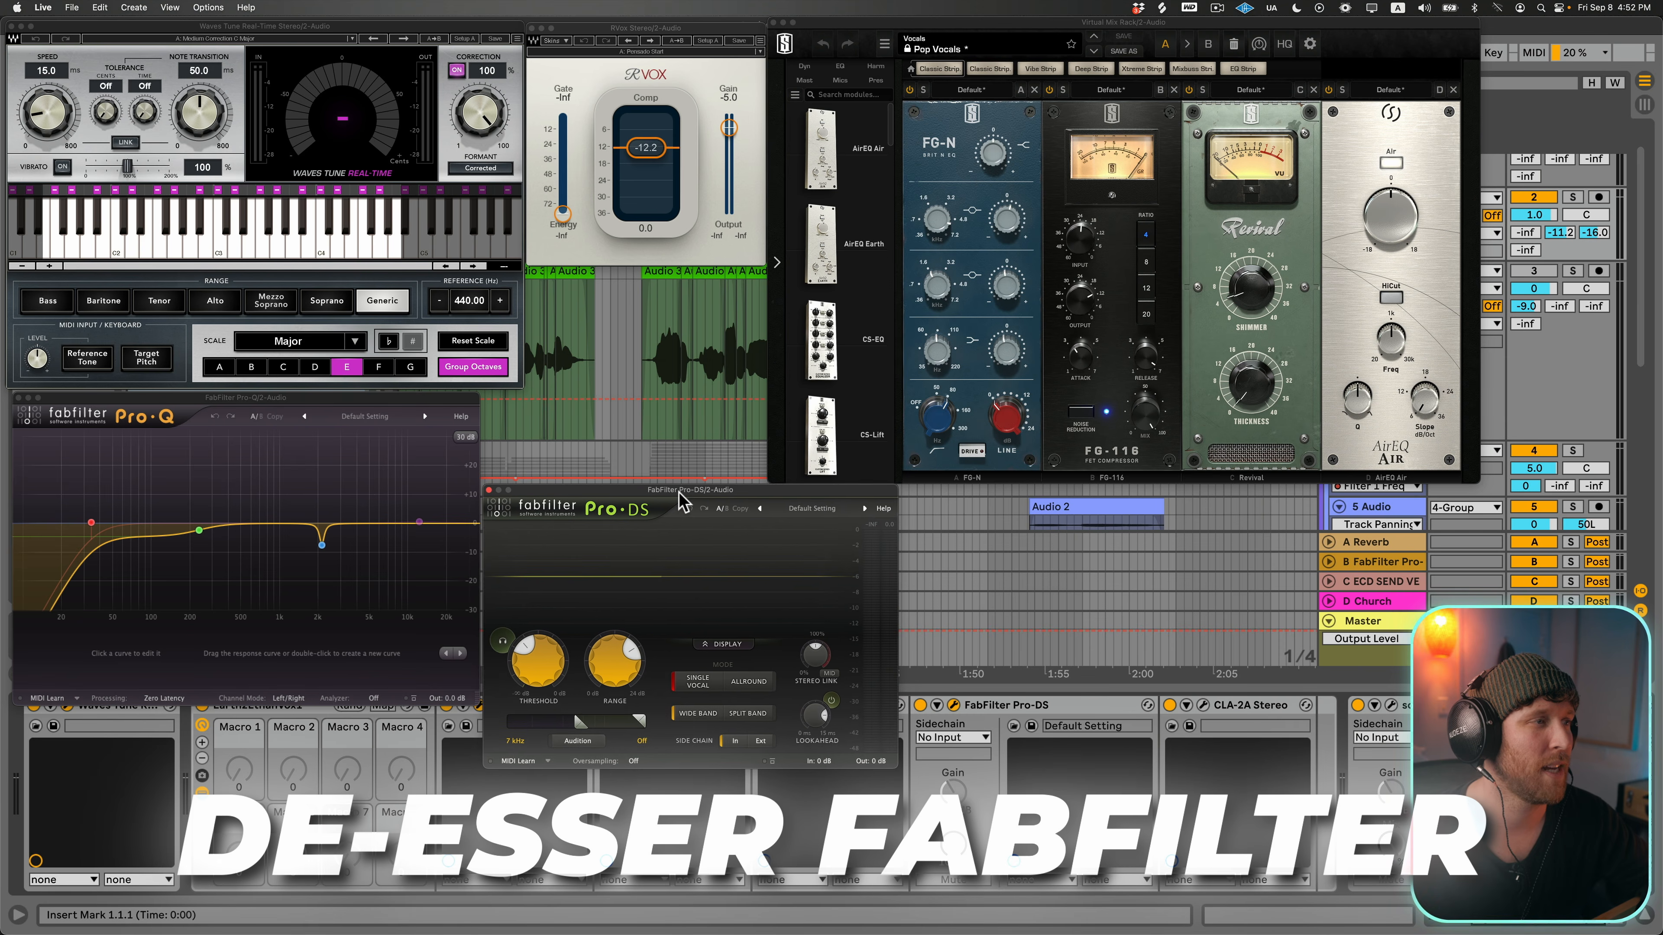
{"action": "left_click", "coordinate": [1202, 704]}
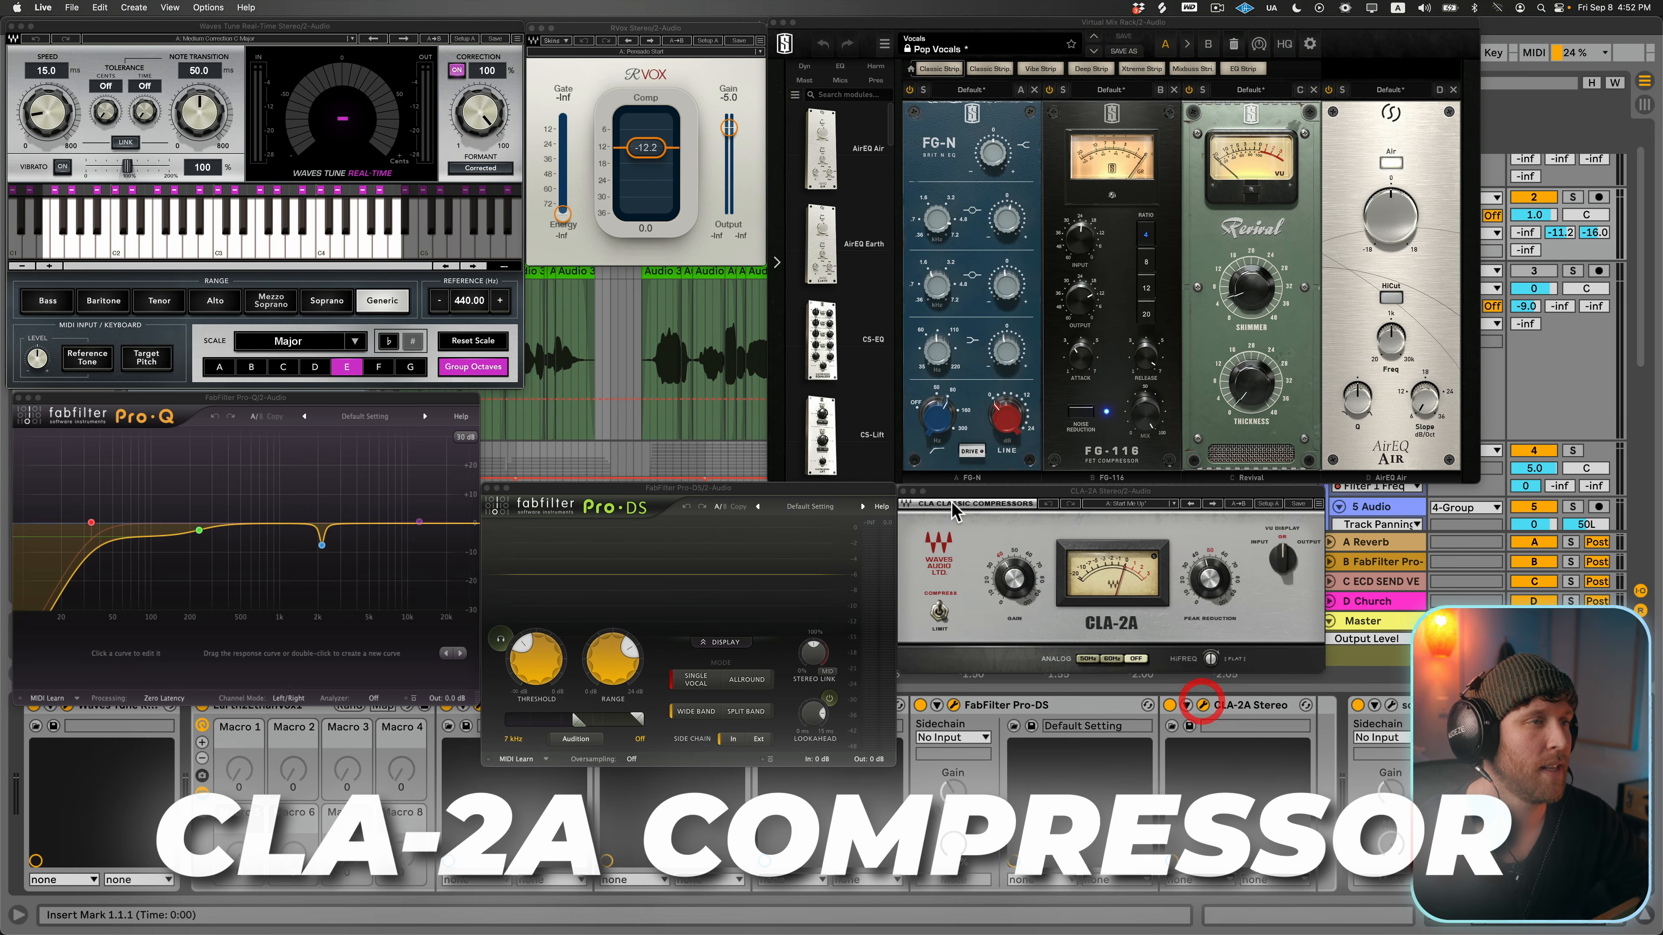
{"action": "left_click", "coordinate": [1390, 704]}
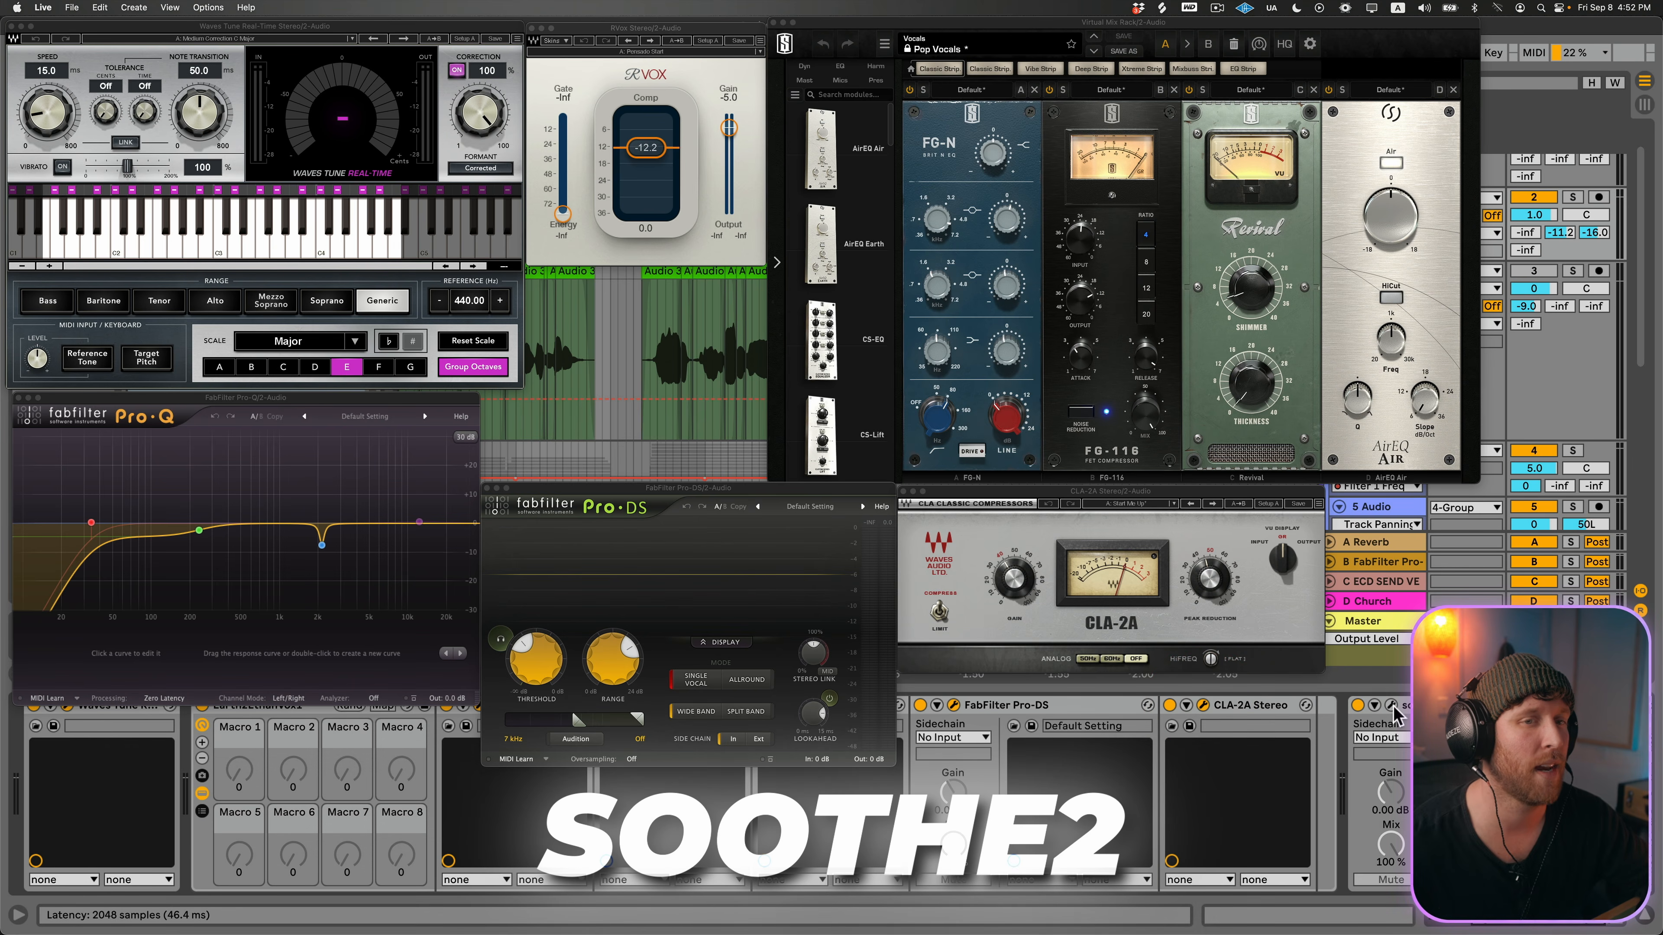
{"action": "left_click_drag", "start_coordinate": [457, 314], "coordinate": [1142, 573]}
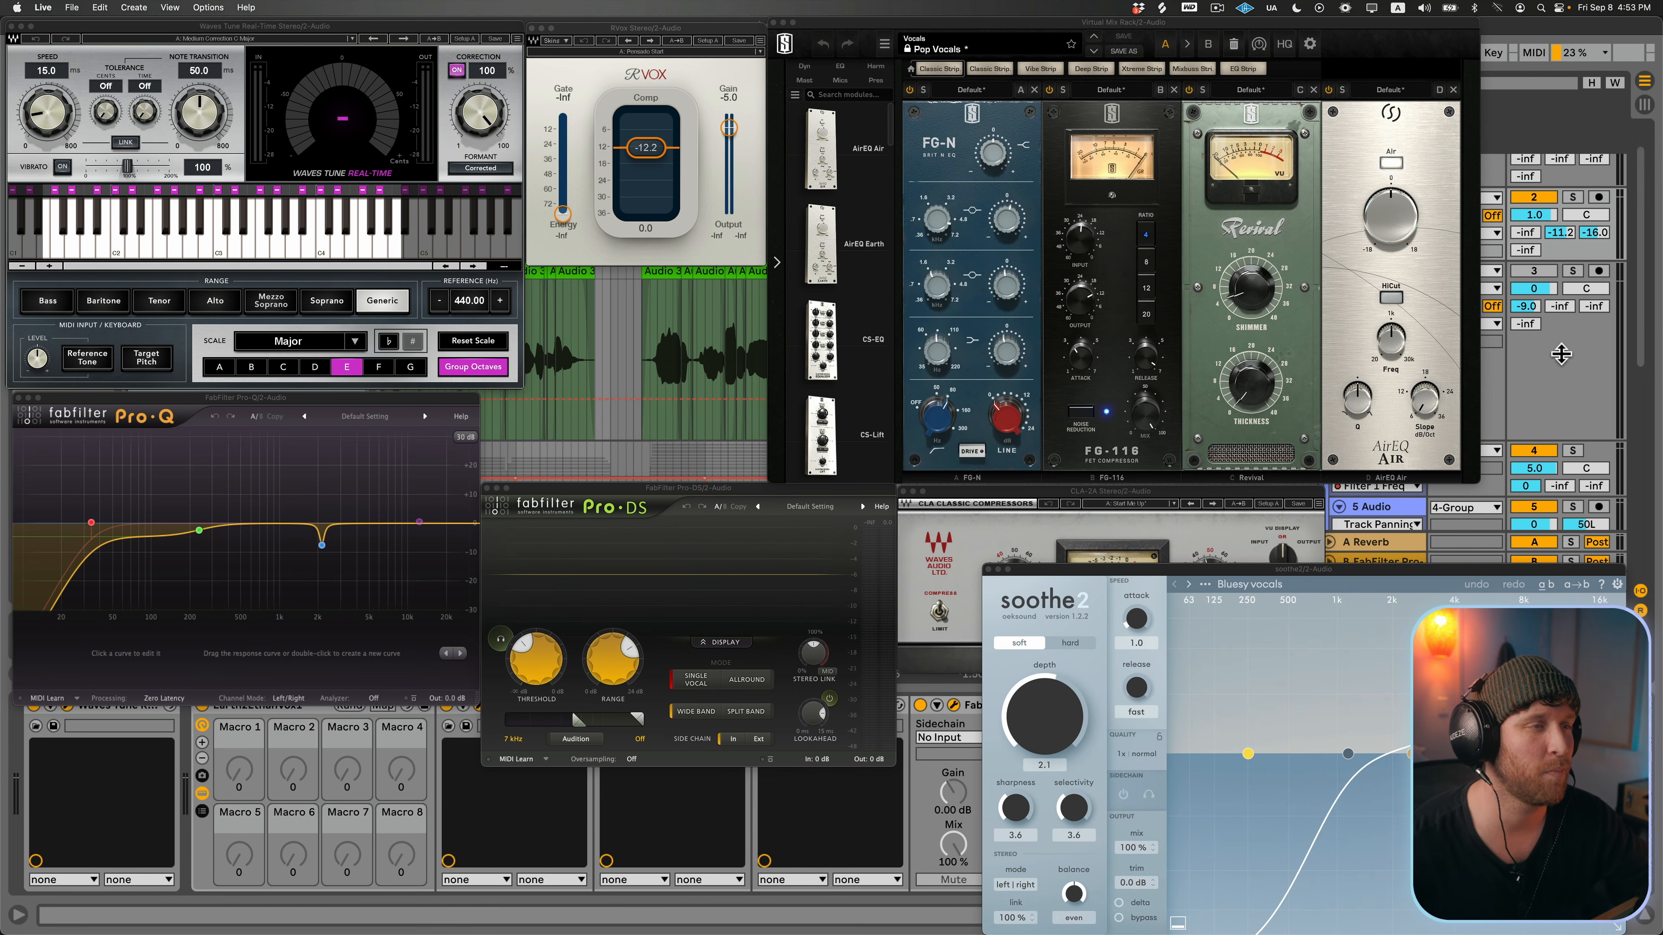
Step: Delete the Spectrum device from the stock effects chain on 3 Audio
{"action": "left_click", "coordinate": [1400, 278]}
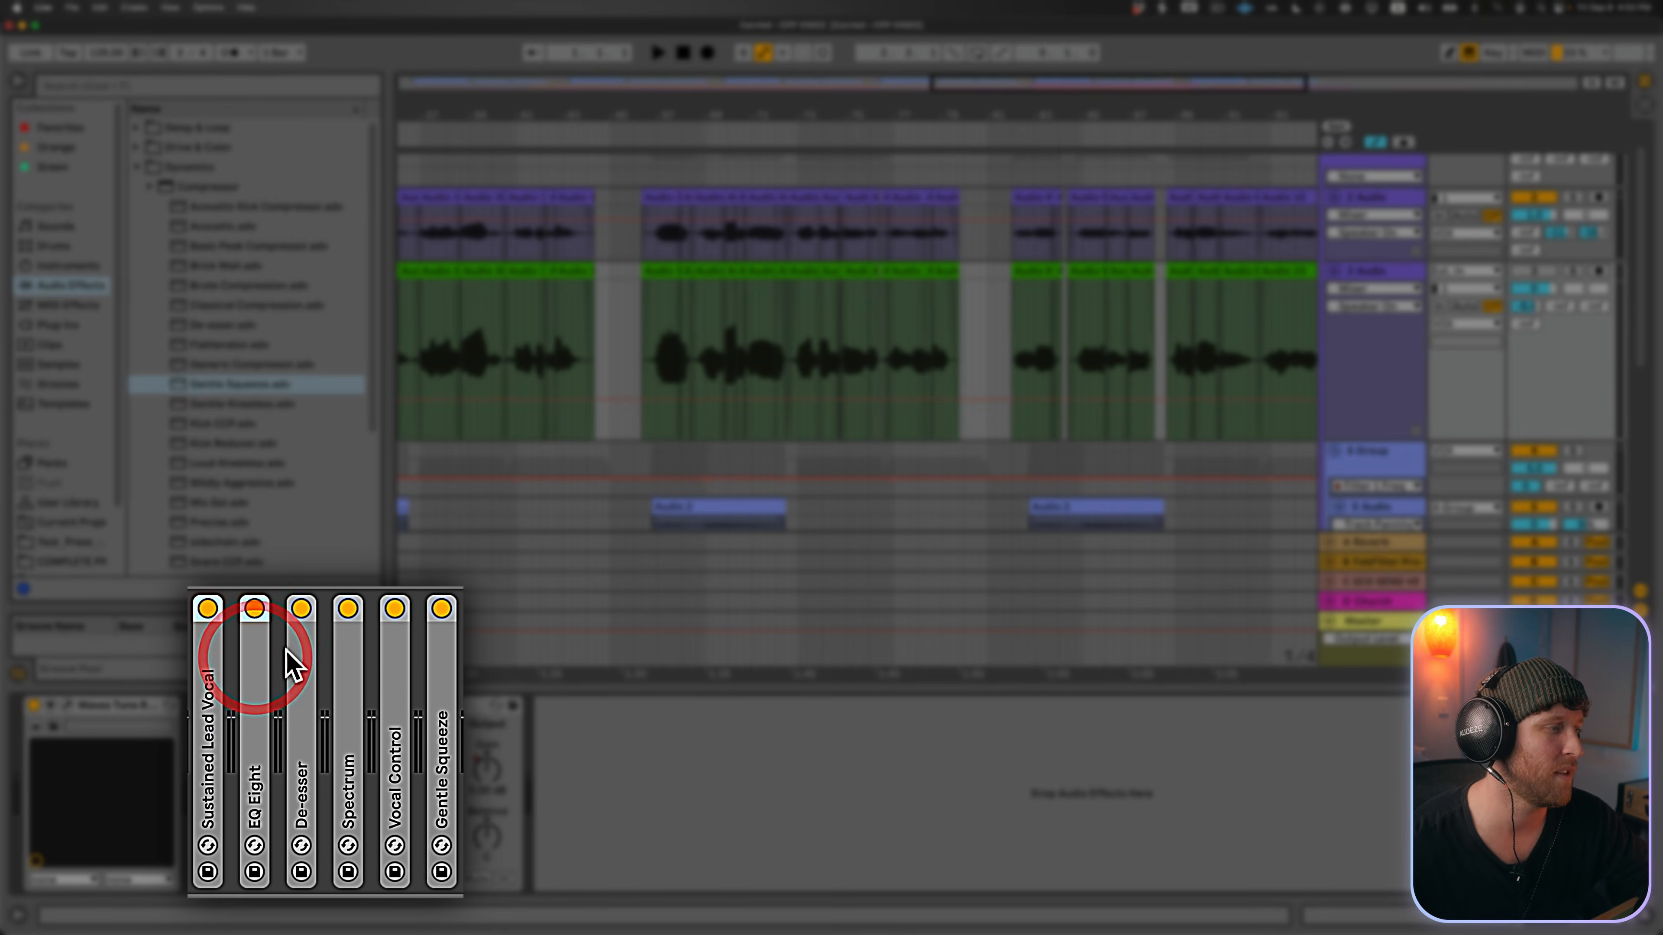
{"action": "left_click", "coordinate": [293, 733]}
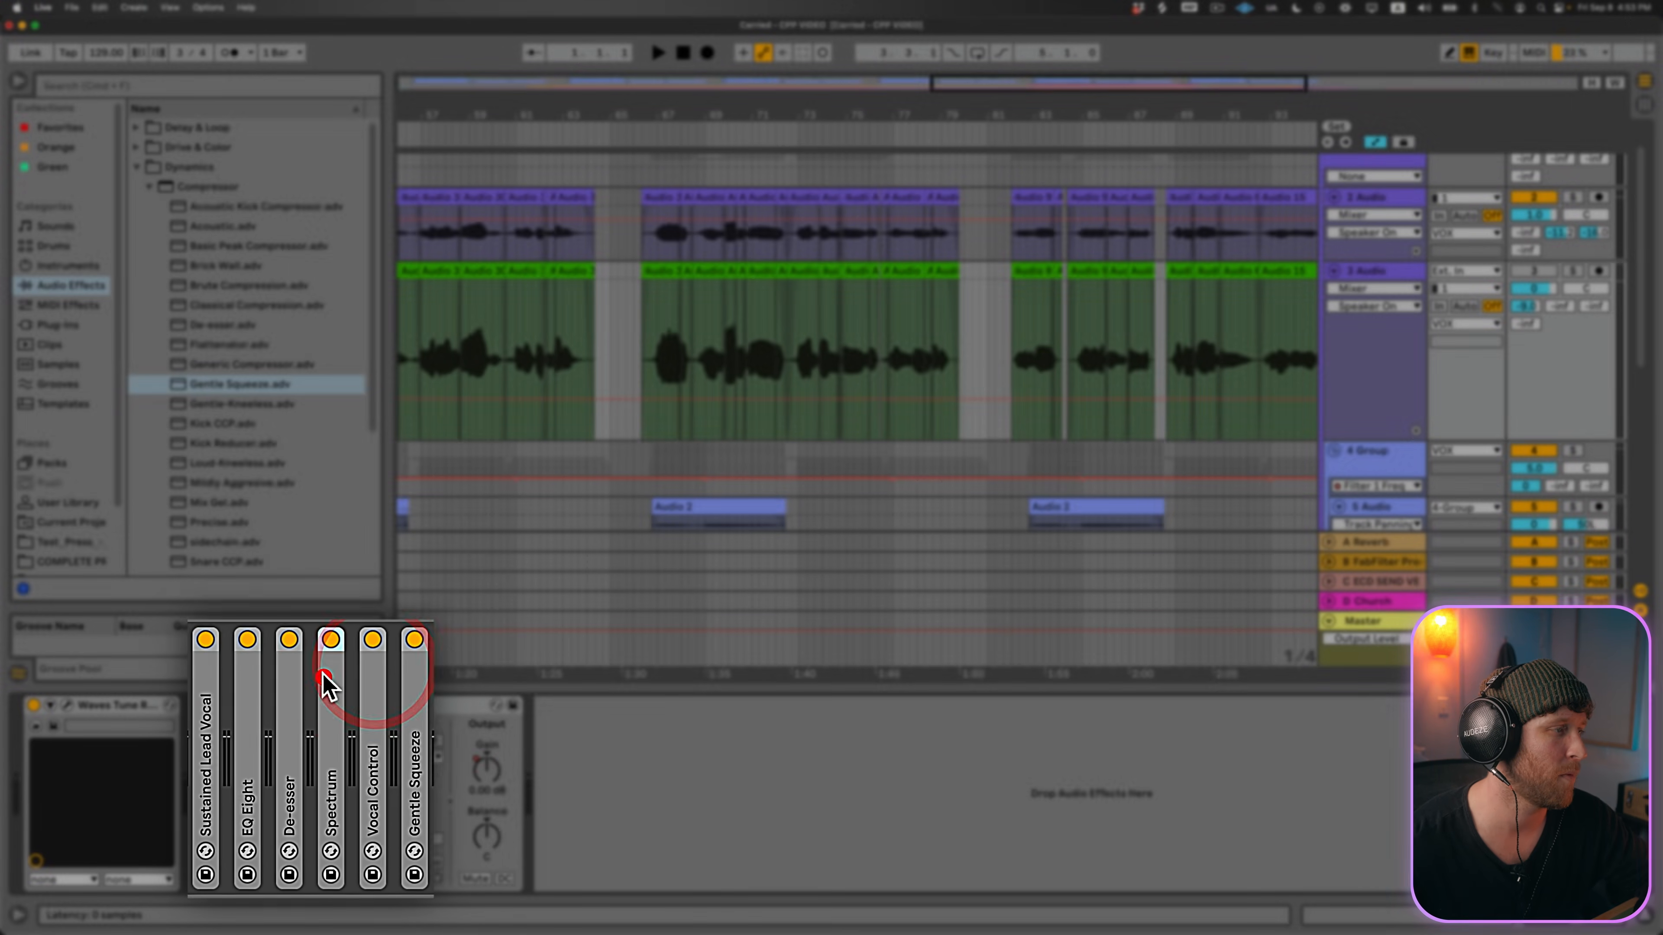
{"action": "key", "text": "Delete"}
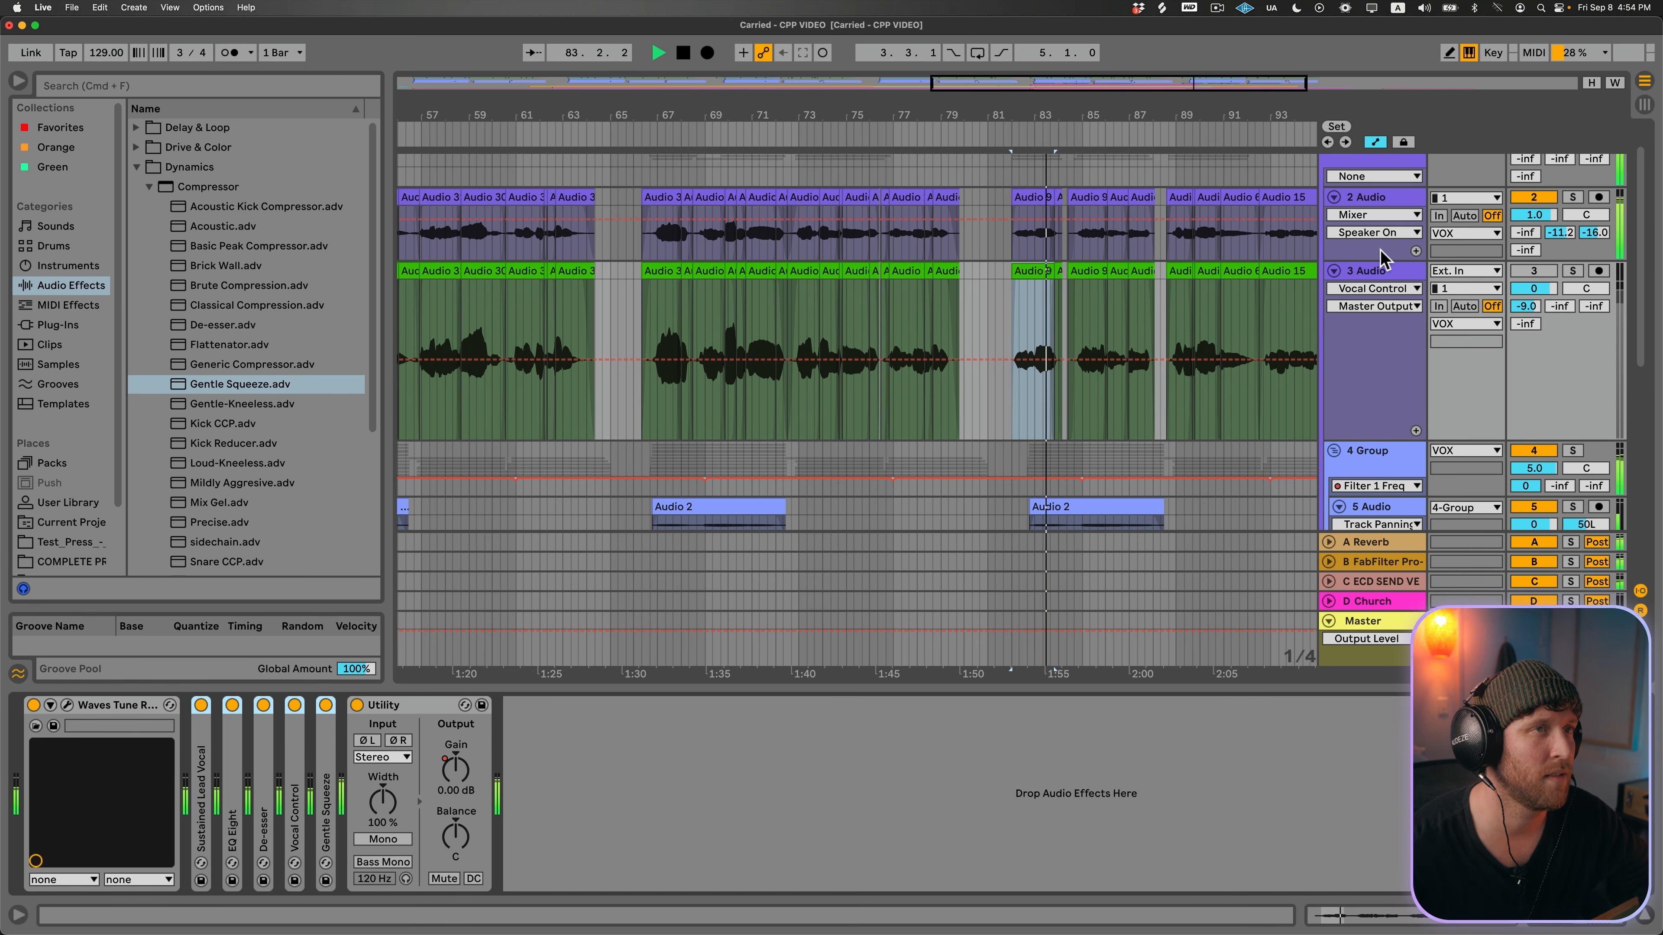
Step: Compare the 2 Audio and 3 Audio vocals from bar 82 by alternating their solos during playback, and stop
{"action": "left_click", "coordinate": [1573, 197]}
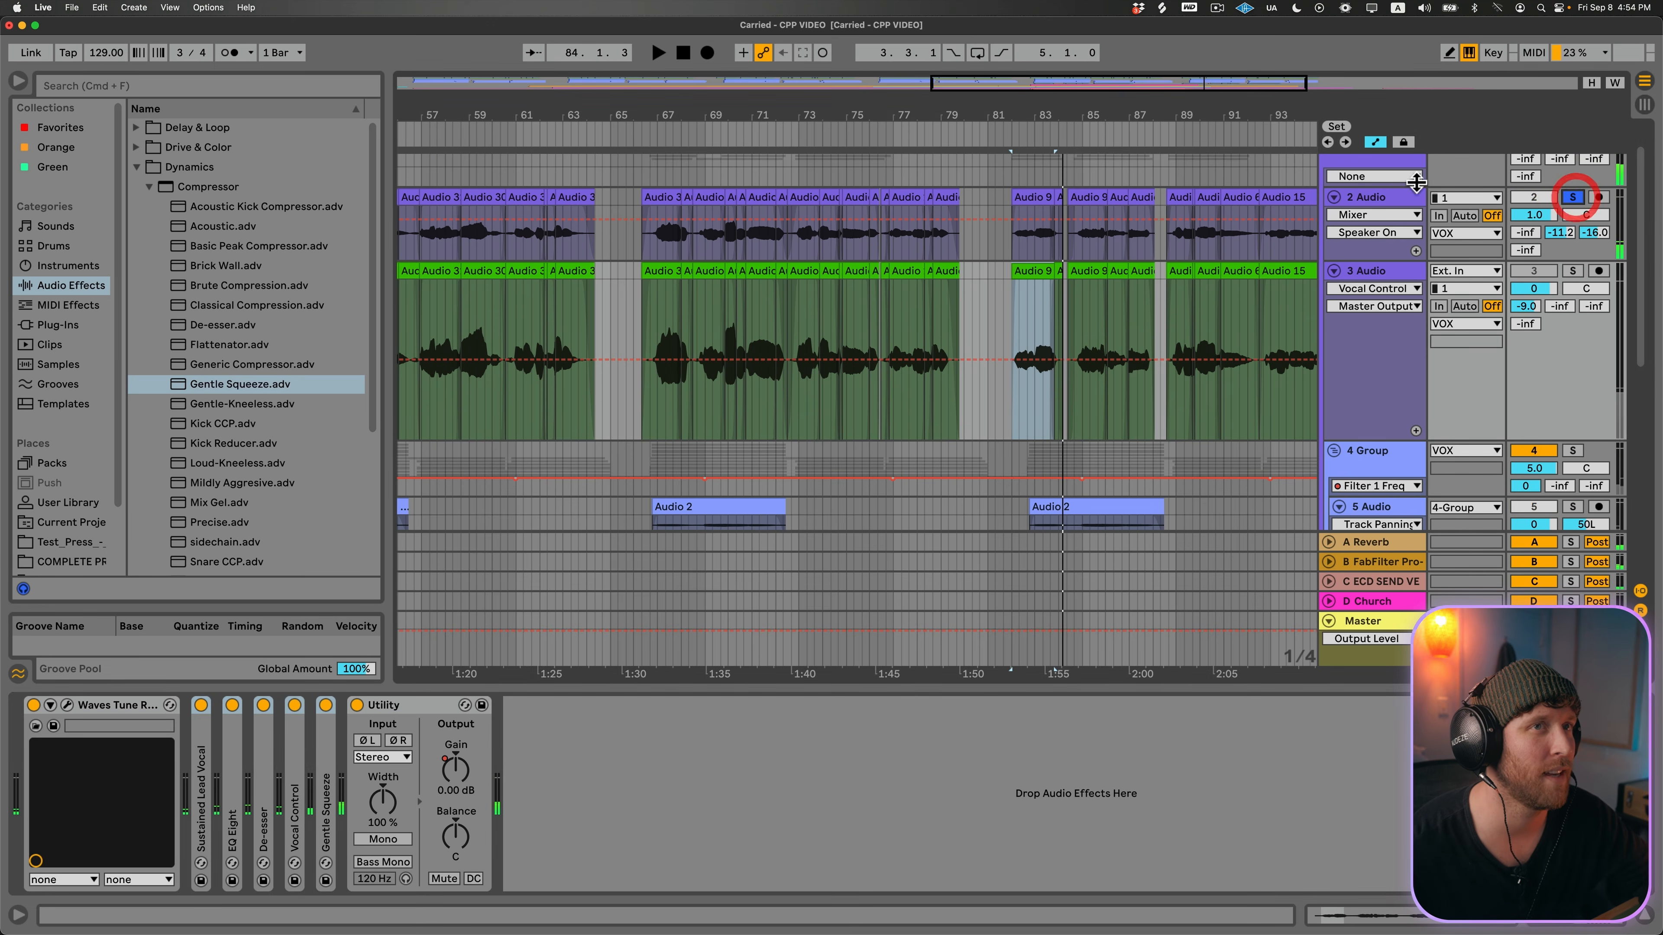
{"action": "left_click", "coordinate": [1400, 197]}
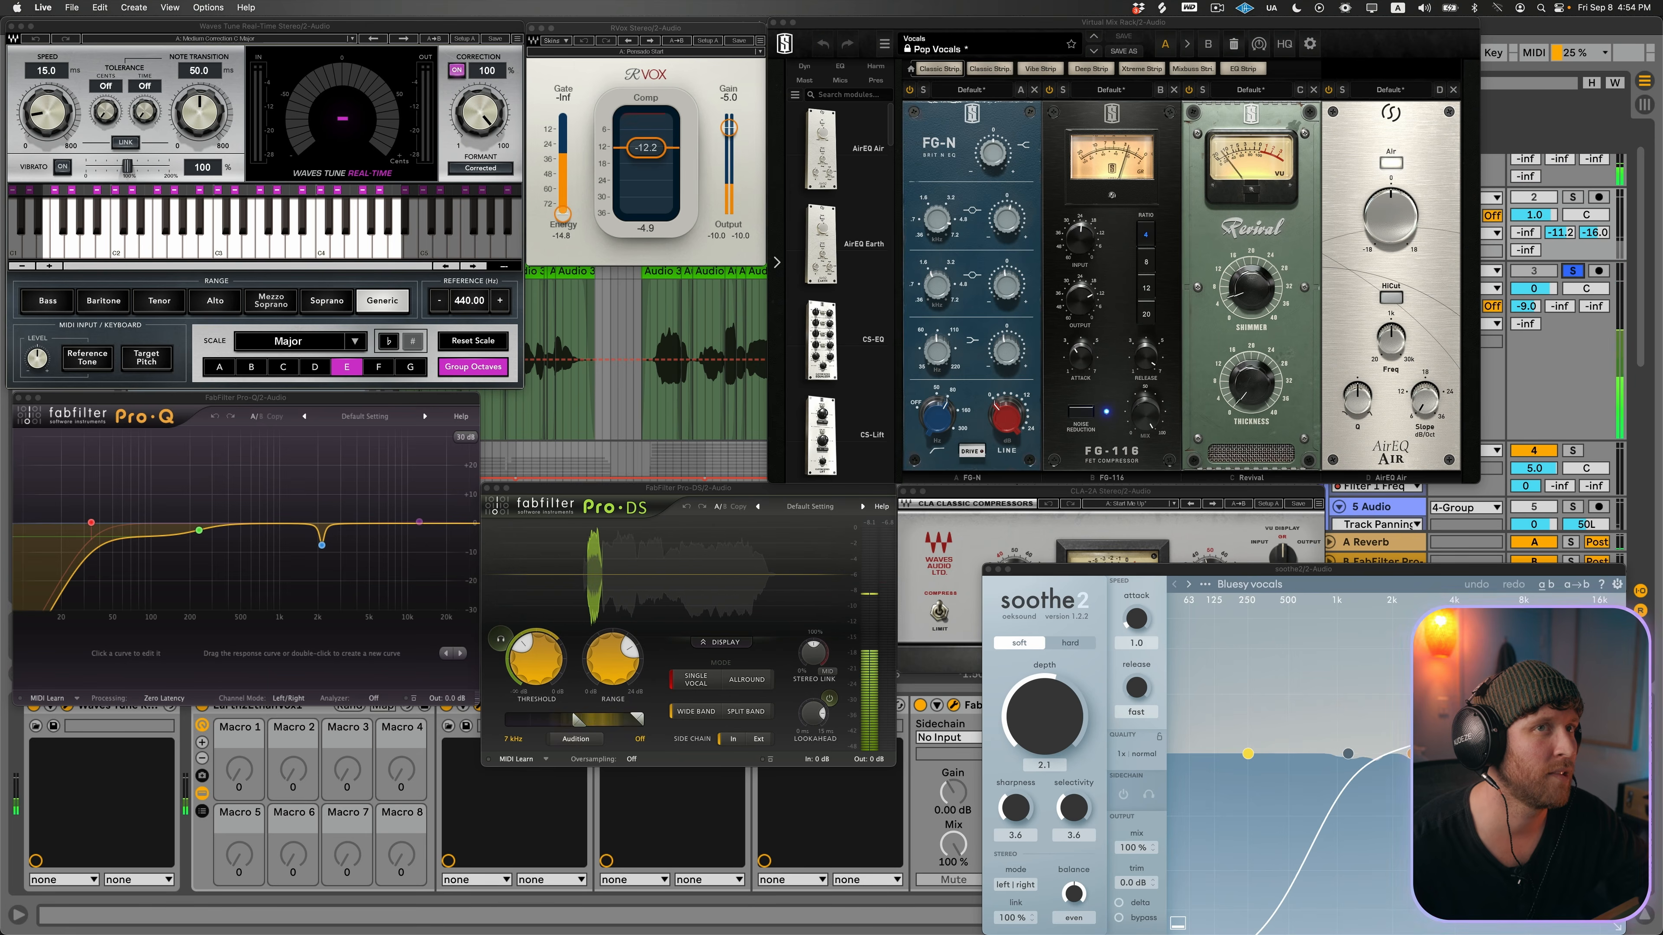
{"action": "left_click", "coordinate": [1573, 271]}
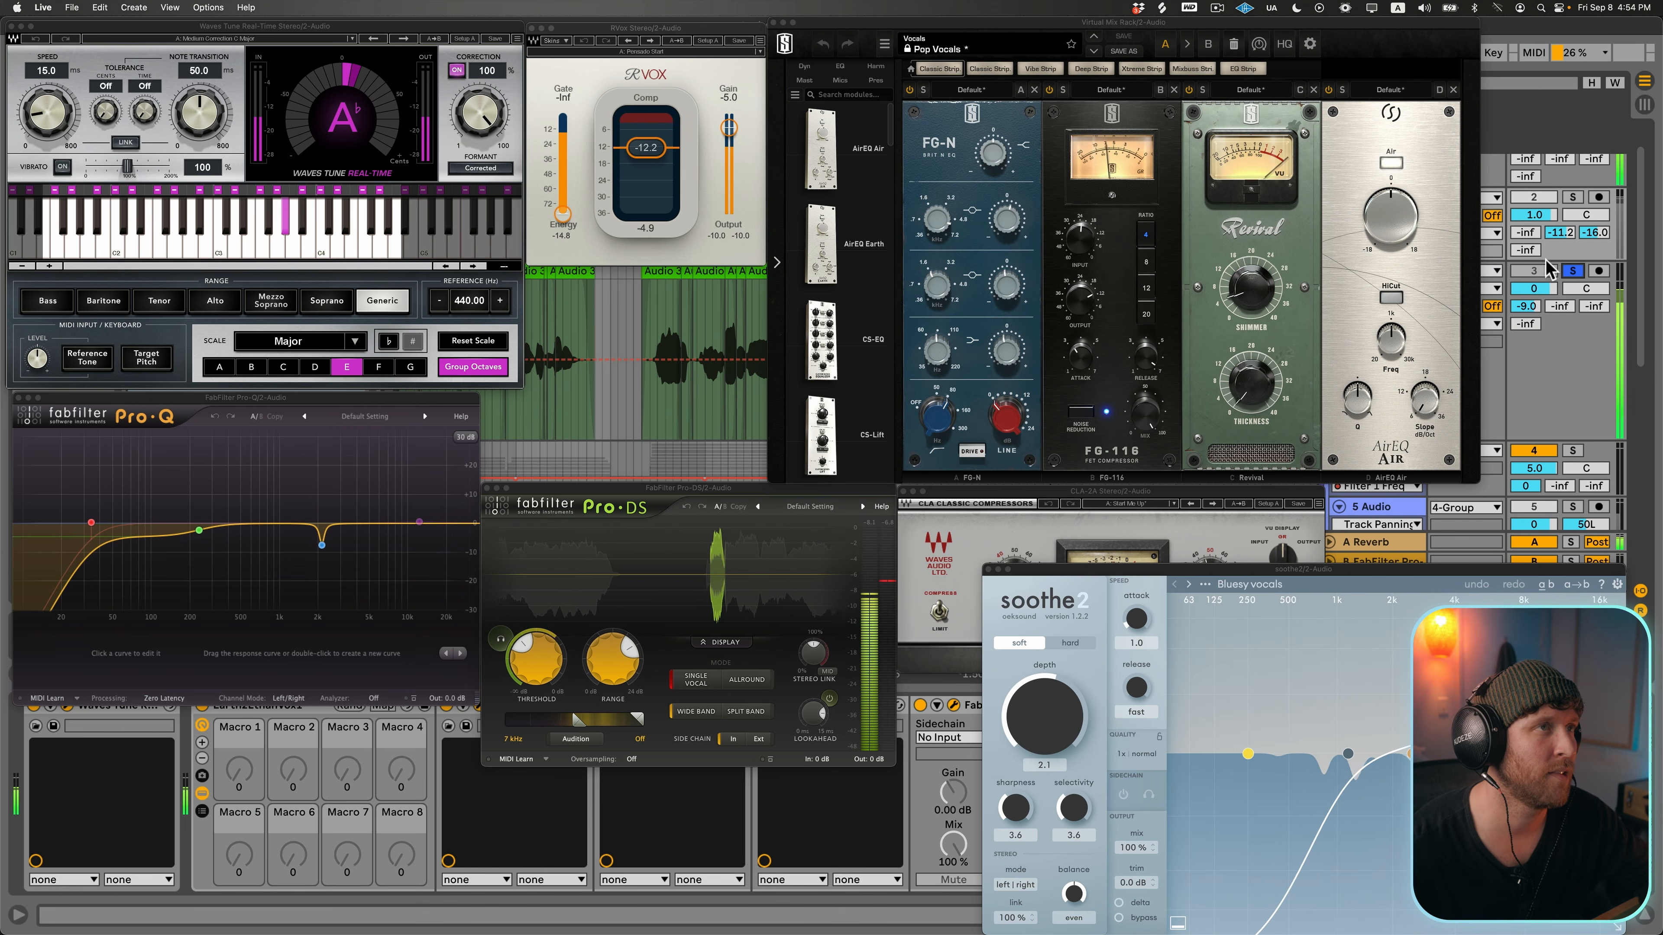
{"action": "key", "text": "space"}
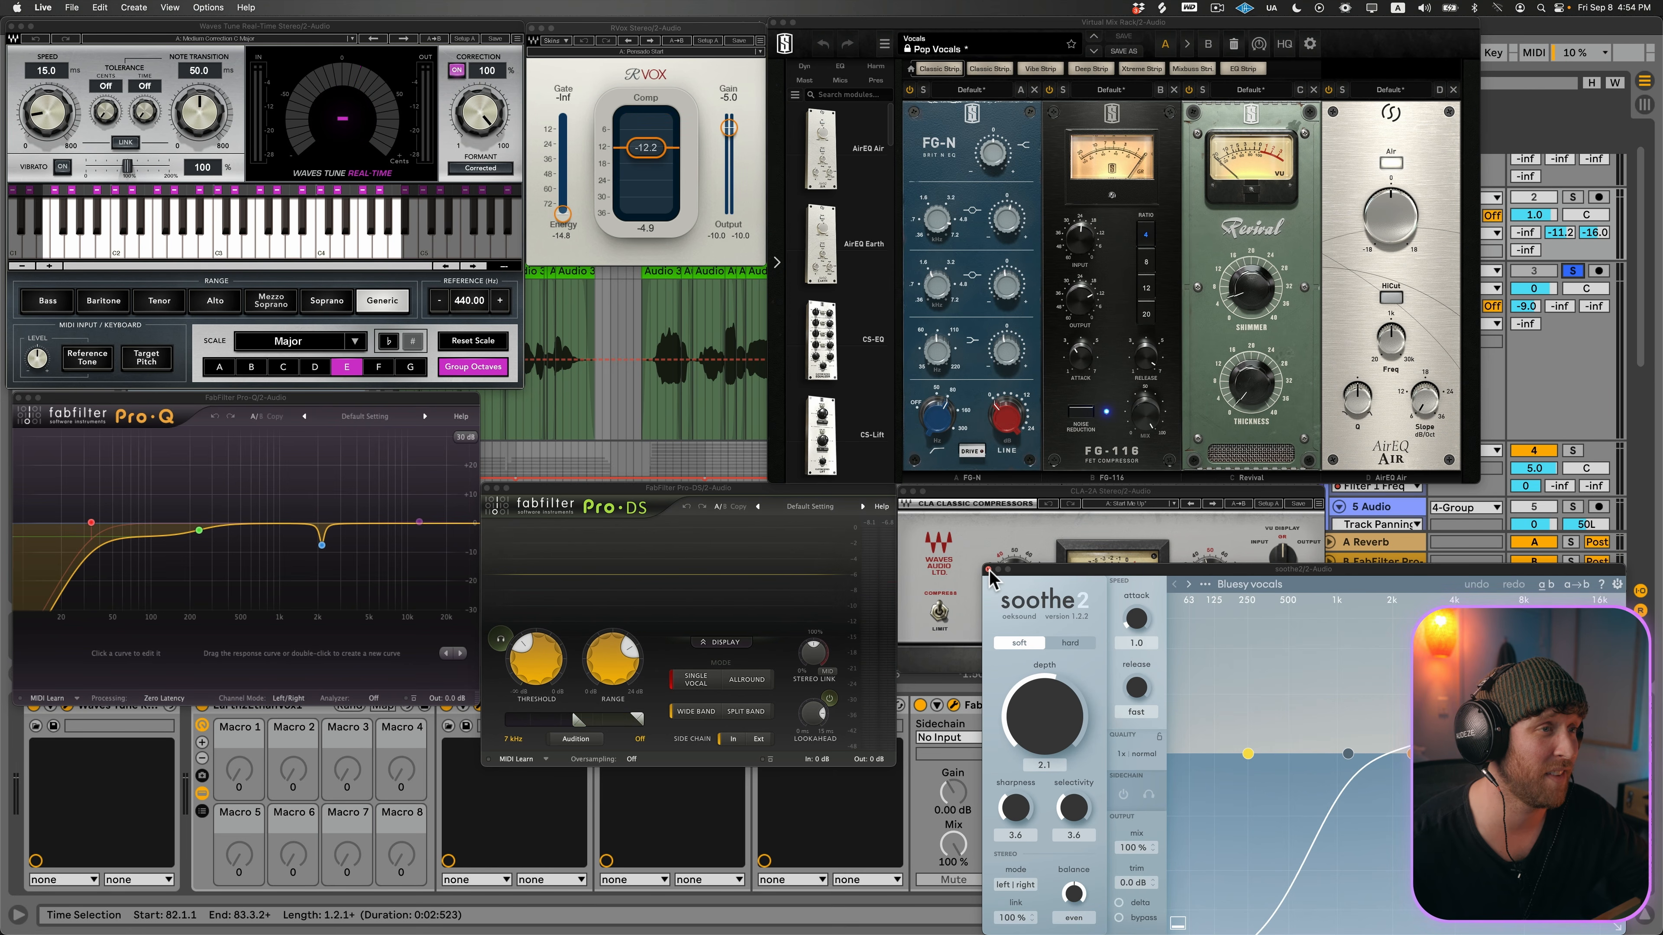
Step: Close the soothe2, CLA-2A, Pro-DS, Pro-Q, Waves Tune and RVox plug-in windows of 2 Audio
{"action": "left_click", "coordinate": [988, 569]}
{"action": "left_click", "coordinate": [903, 490]}
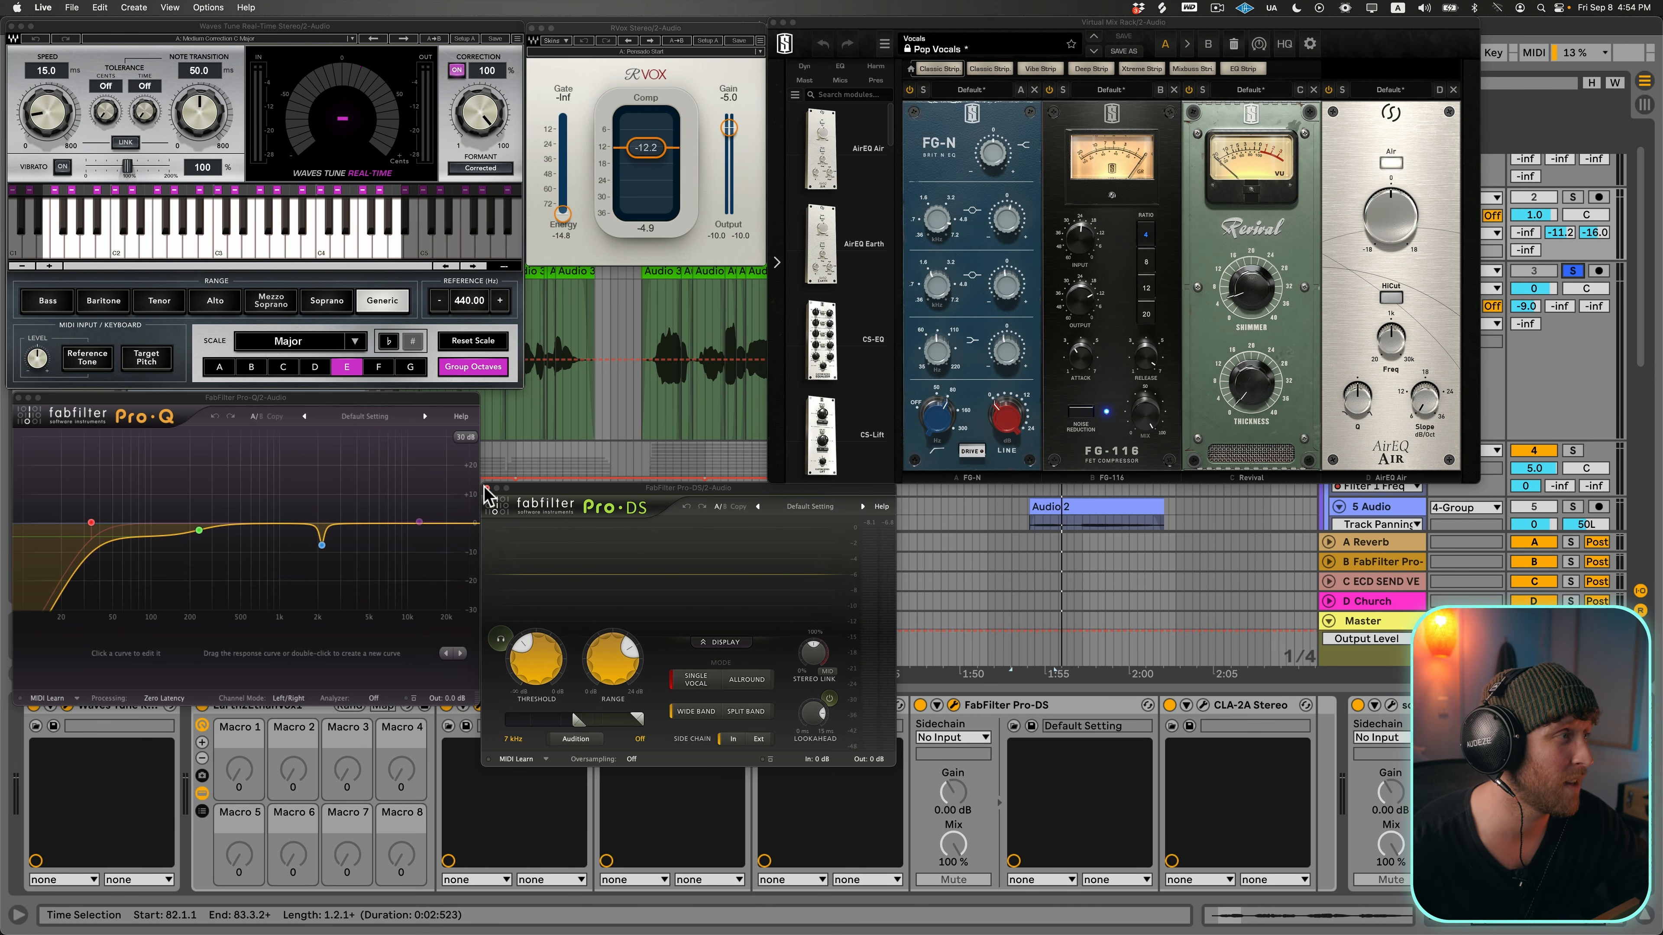
{"action": "left_click", "coordinate": [486, 489]}
{"action": "left_click", "coordinate": [18, 398]}
{"action": "left_click", "coordinate": [10, 27]}
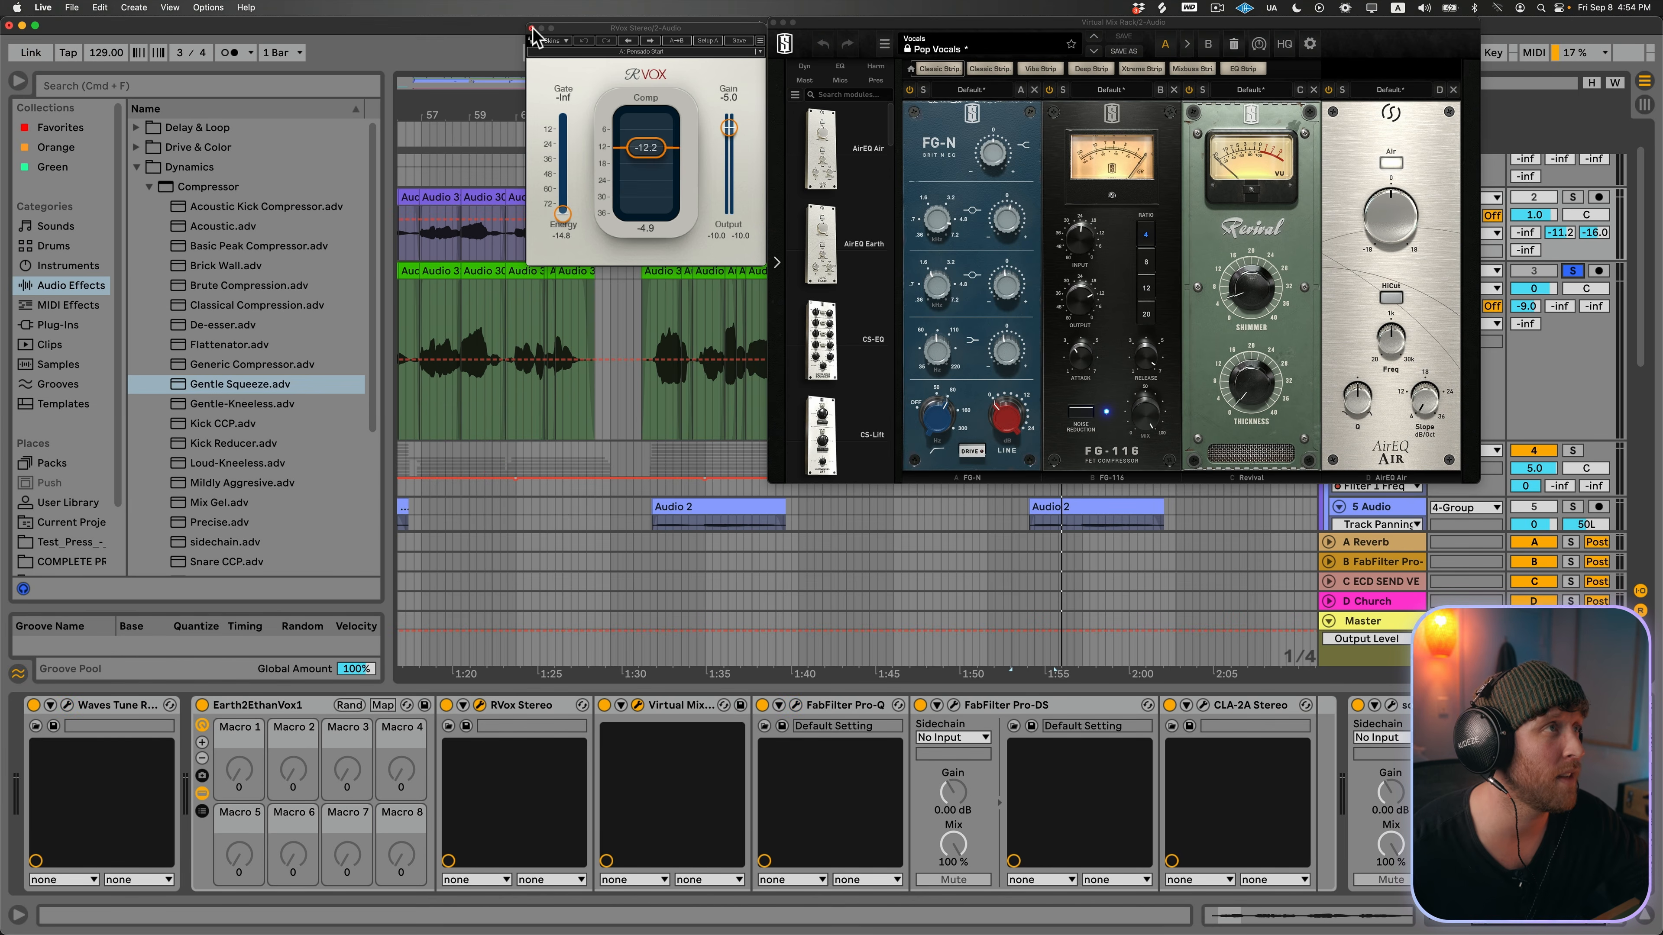
{"action": "left_click", "coordinate": [532, 28]}
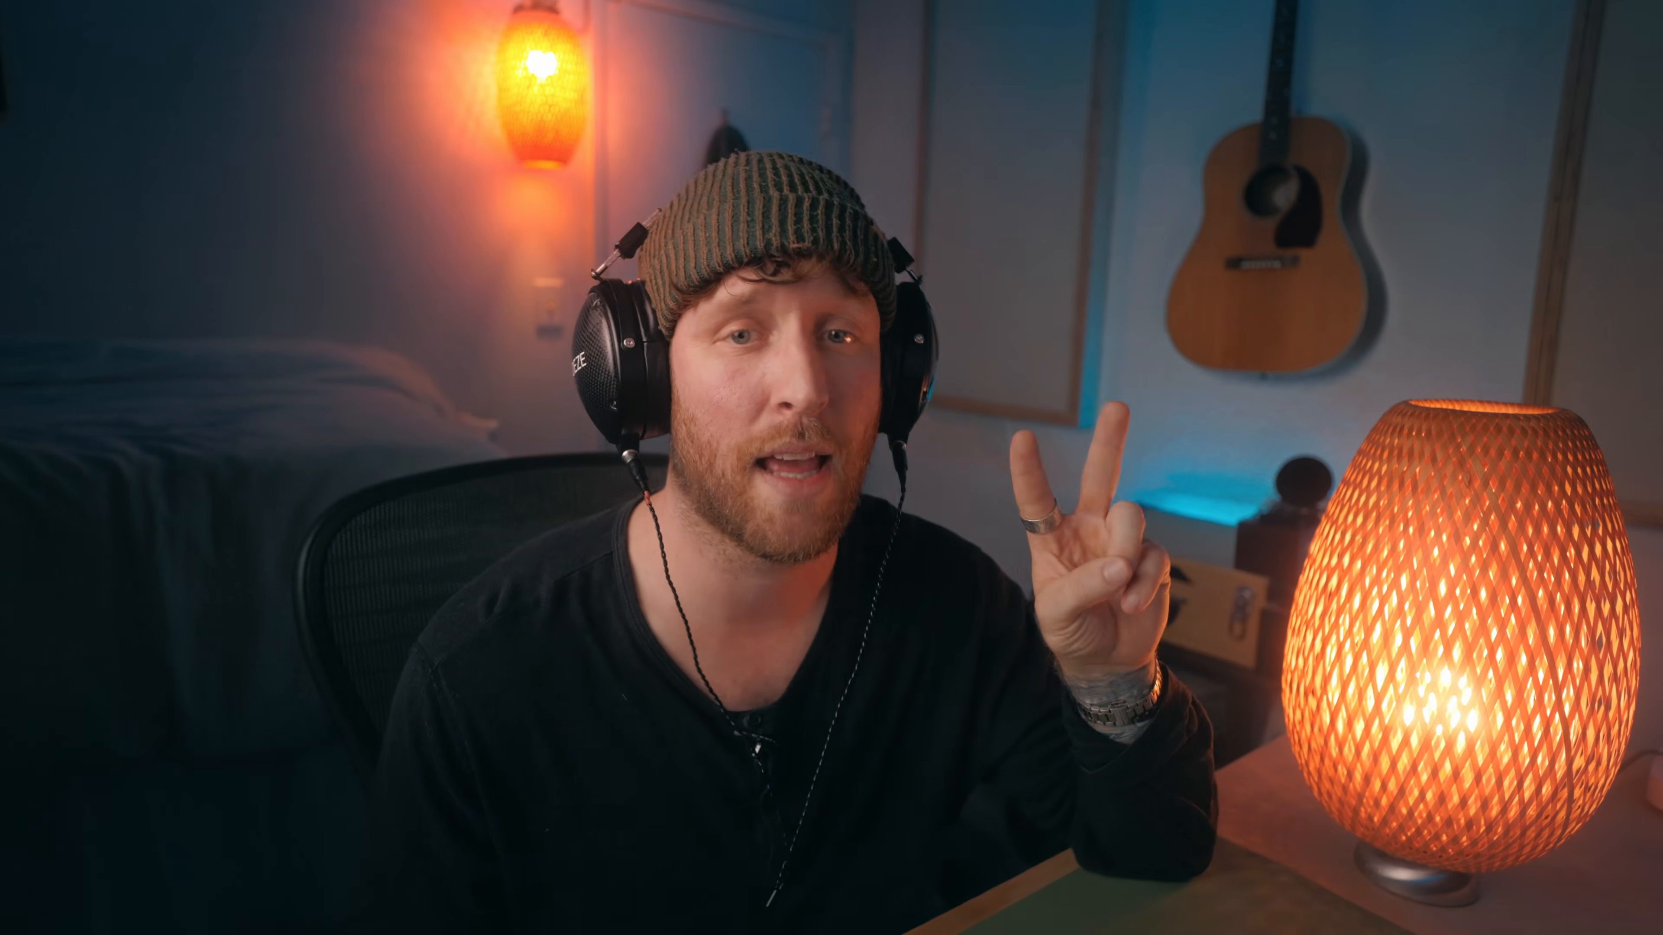